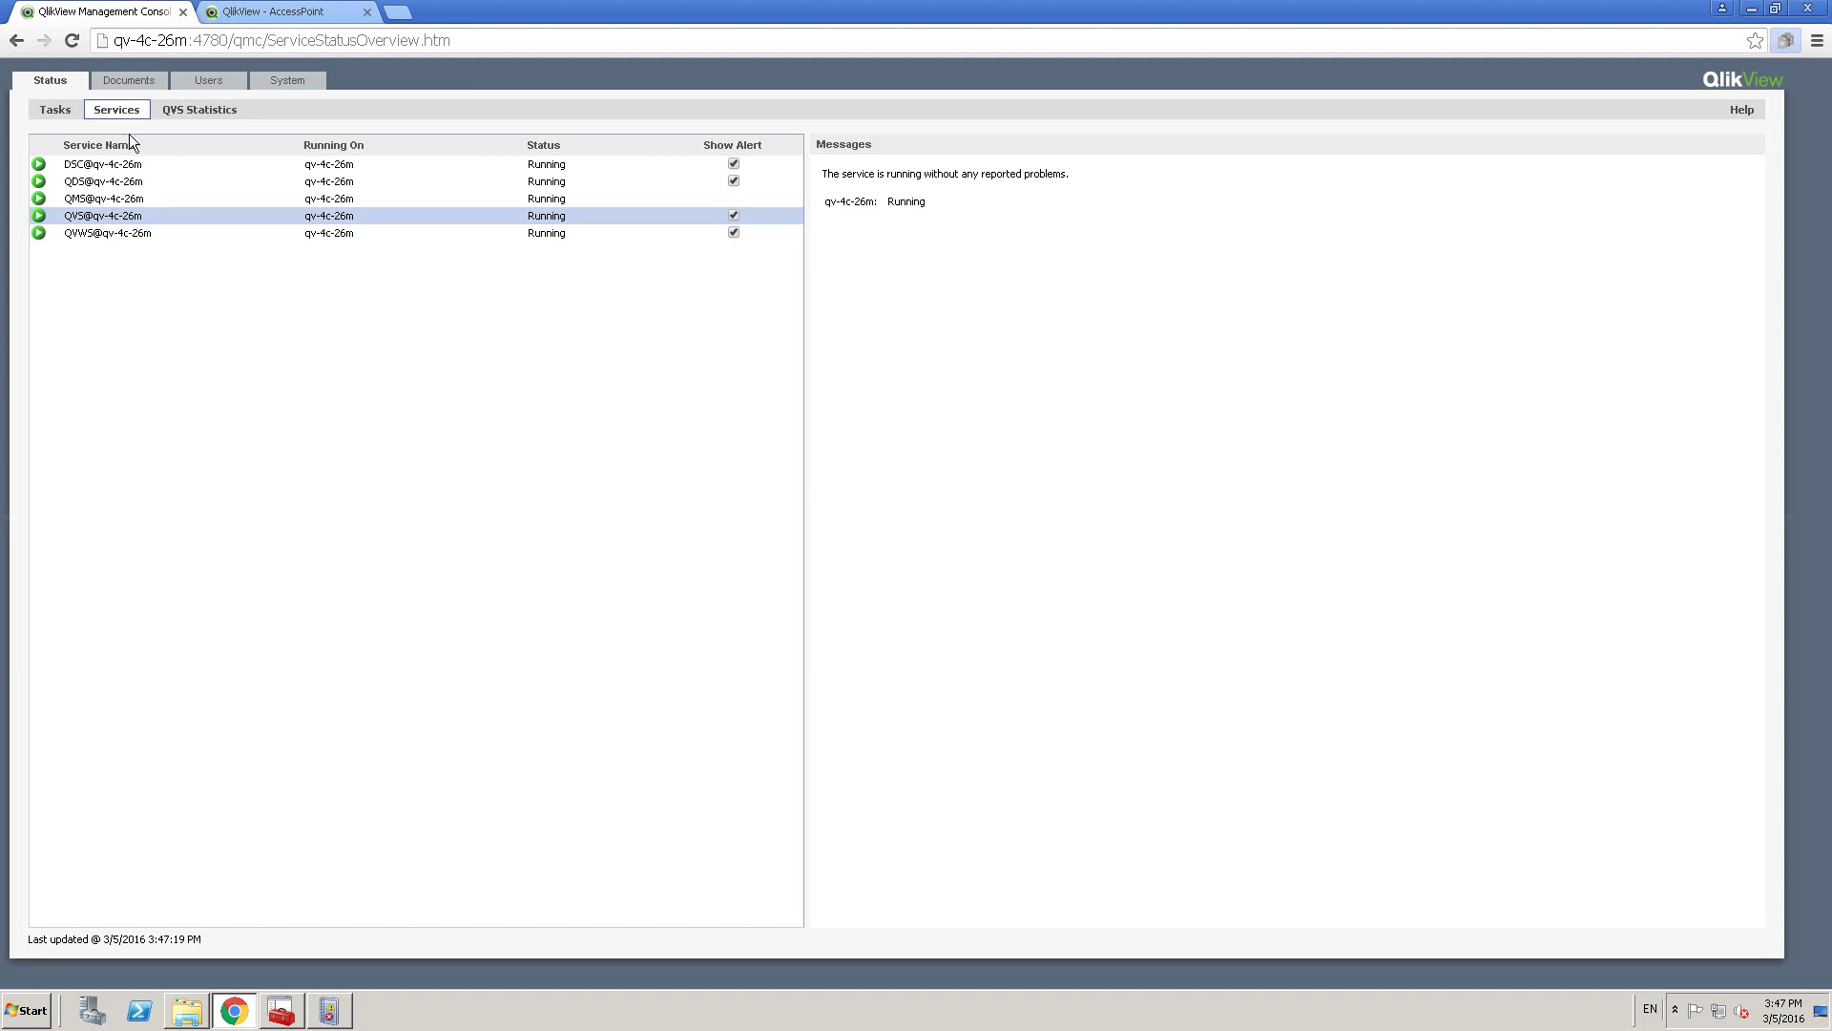
- Open the task status overview and filter the tasks by the QVD Creation category
click(63, 82)
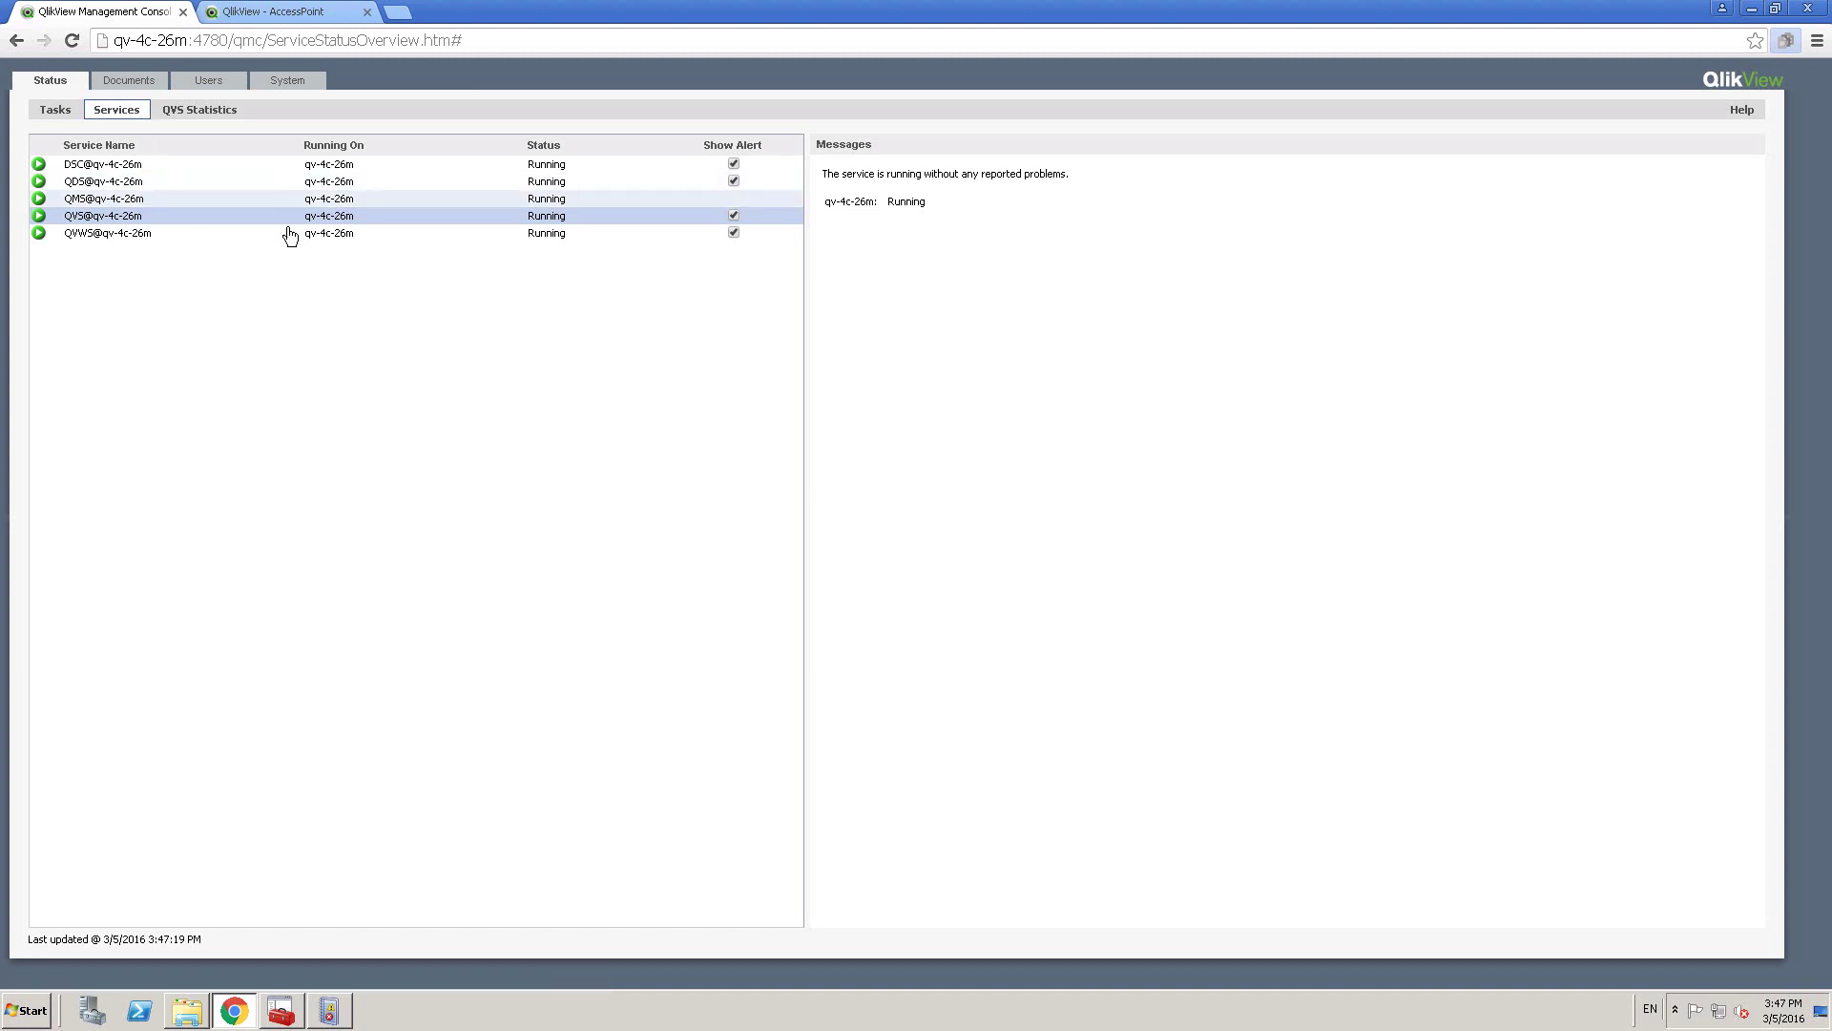
click(45, 110)
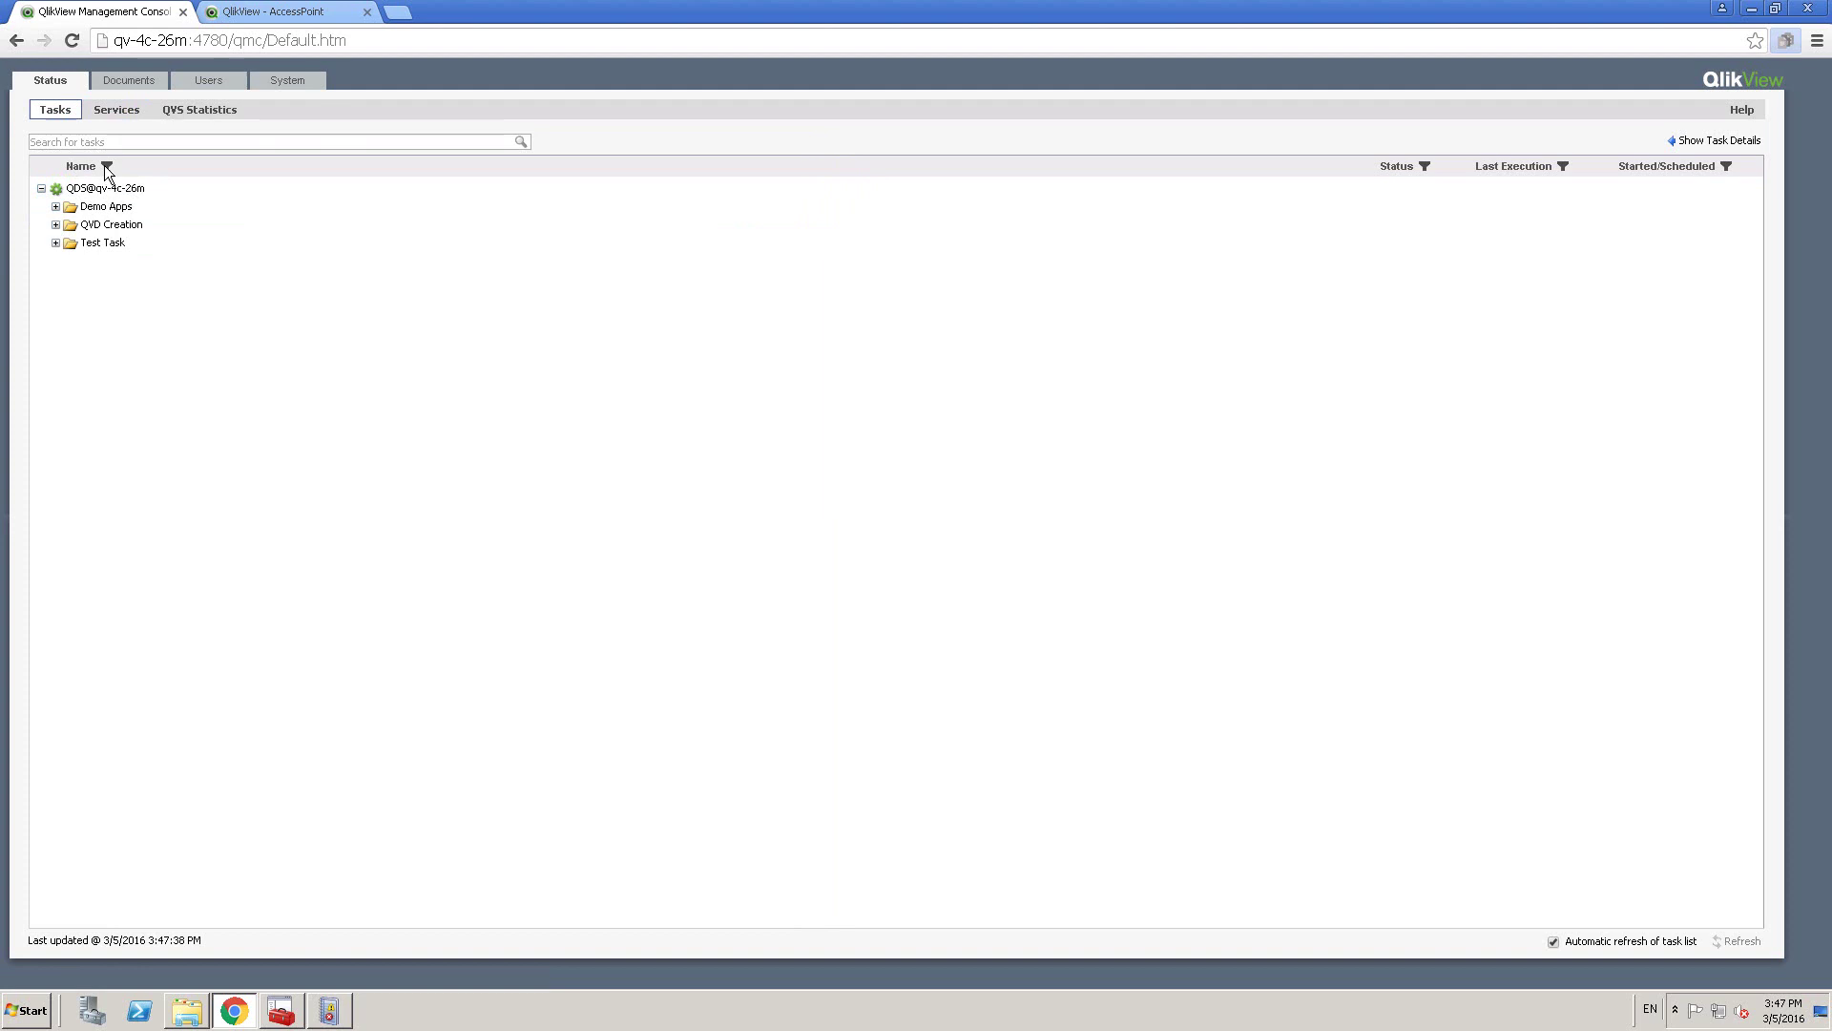
double_click(107, 167)
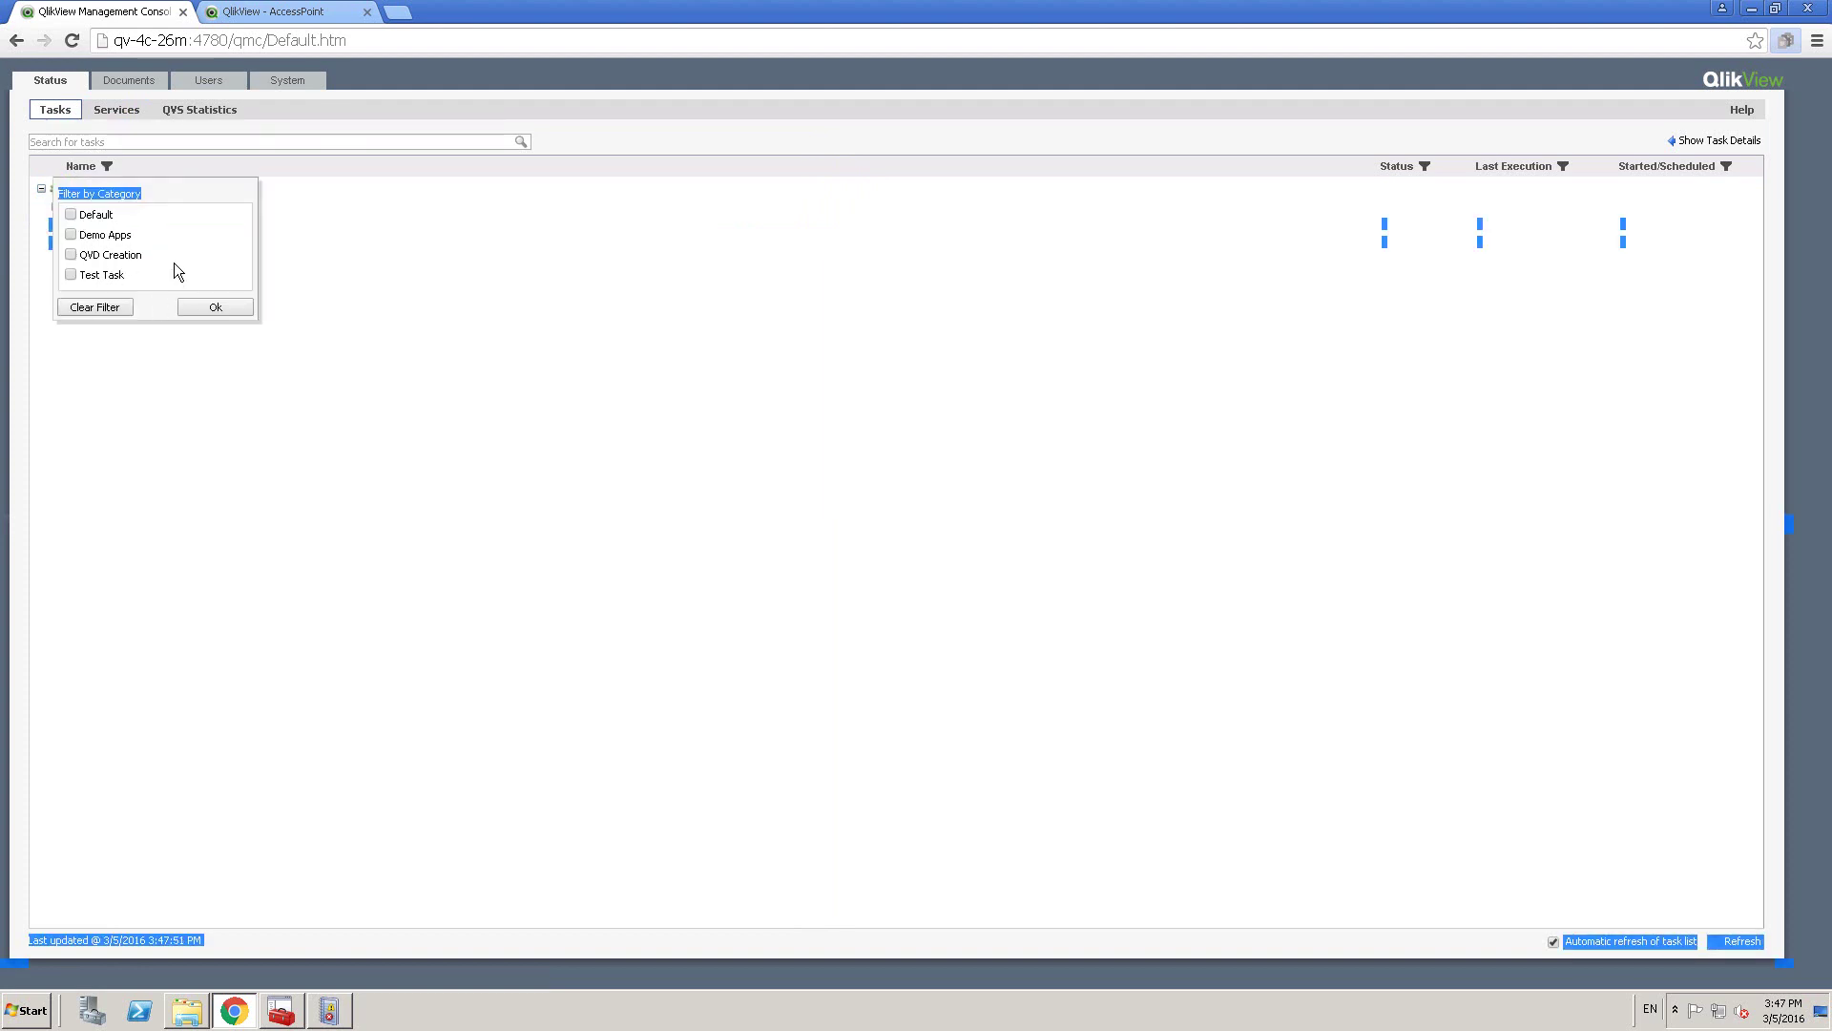
click(97, 262)
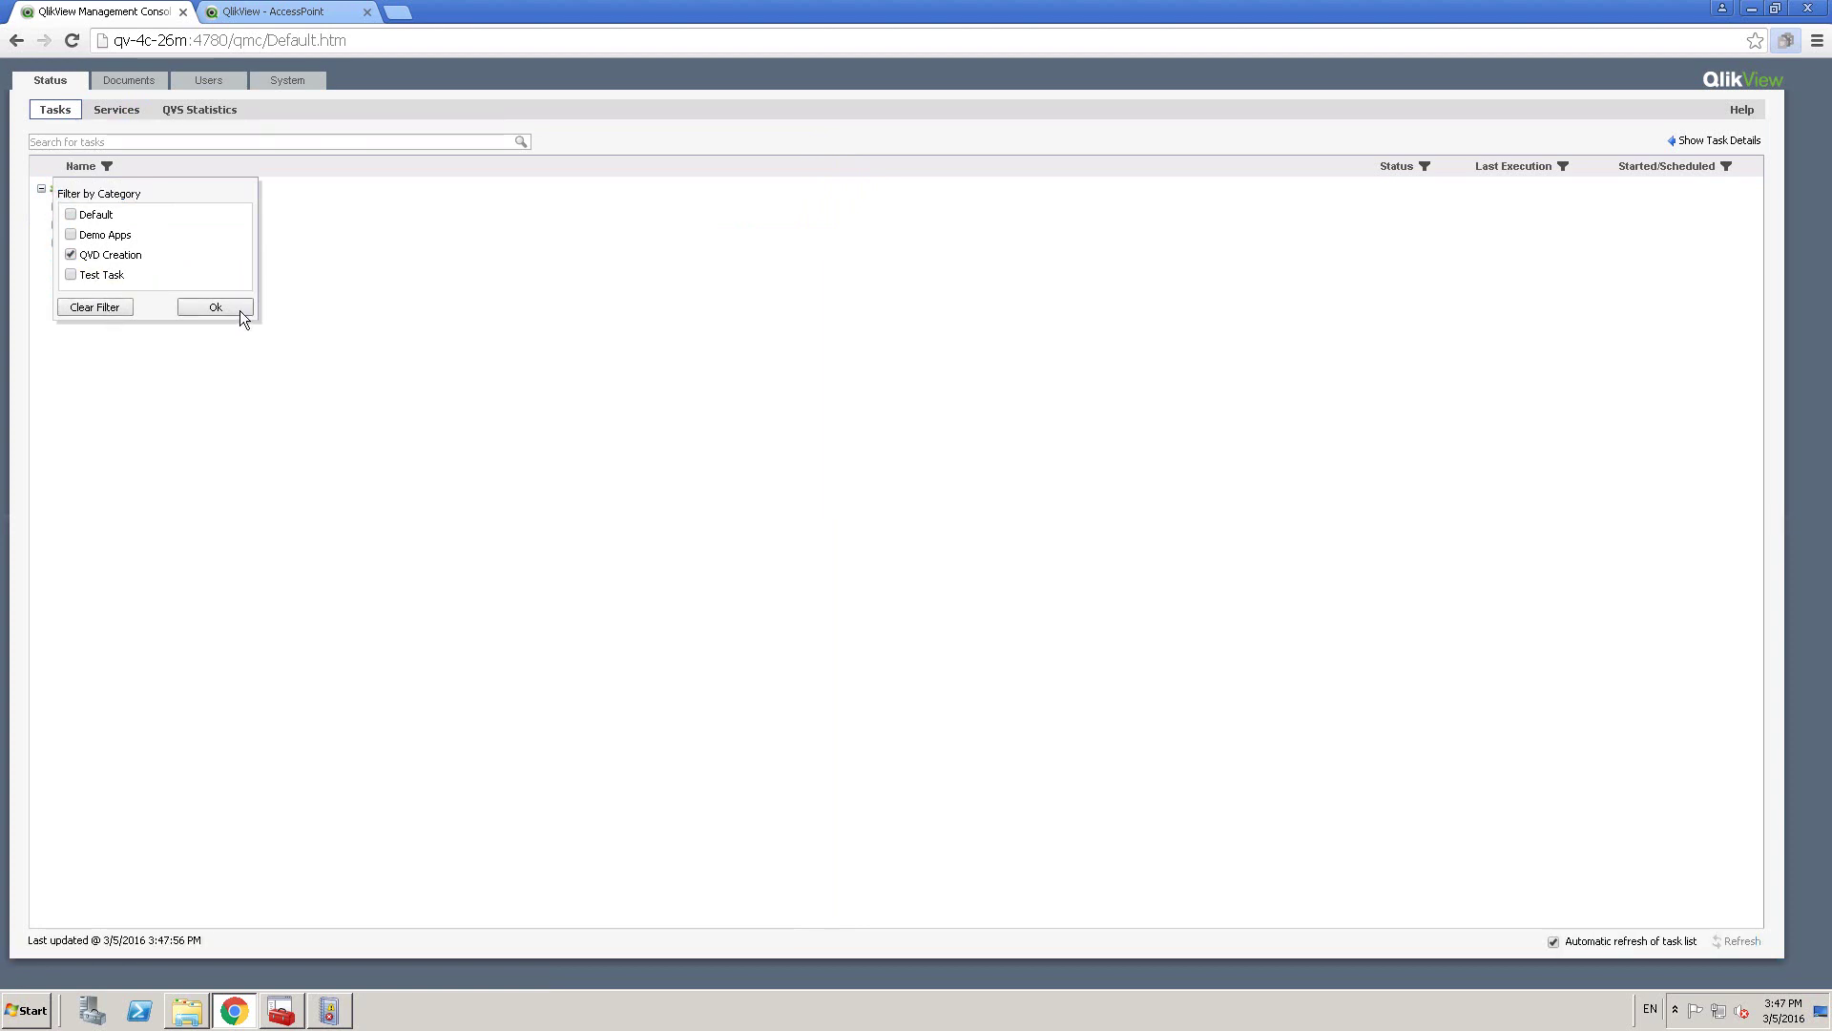
click(216, 307)
click(41, 188)
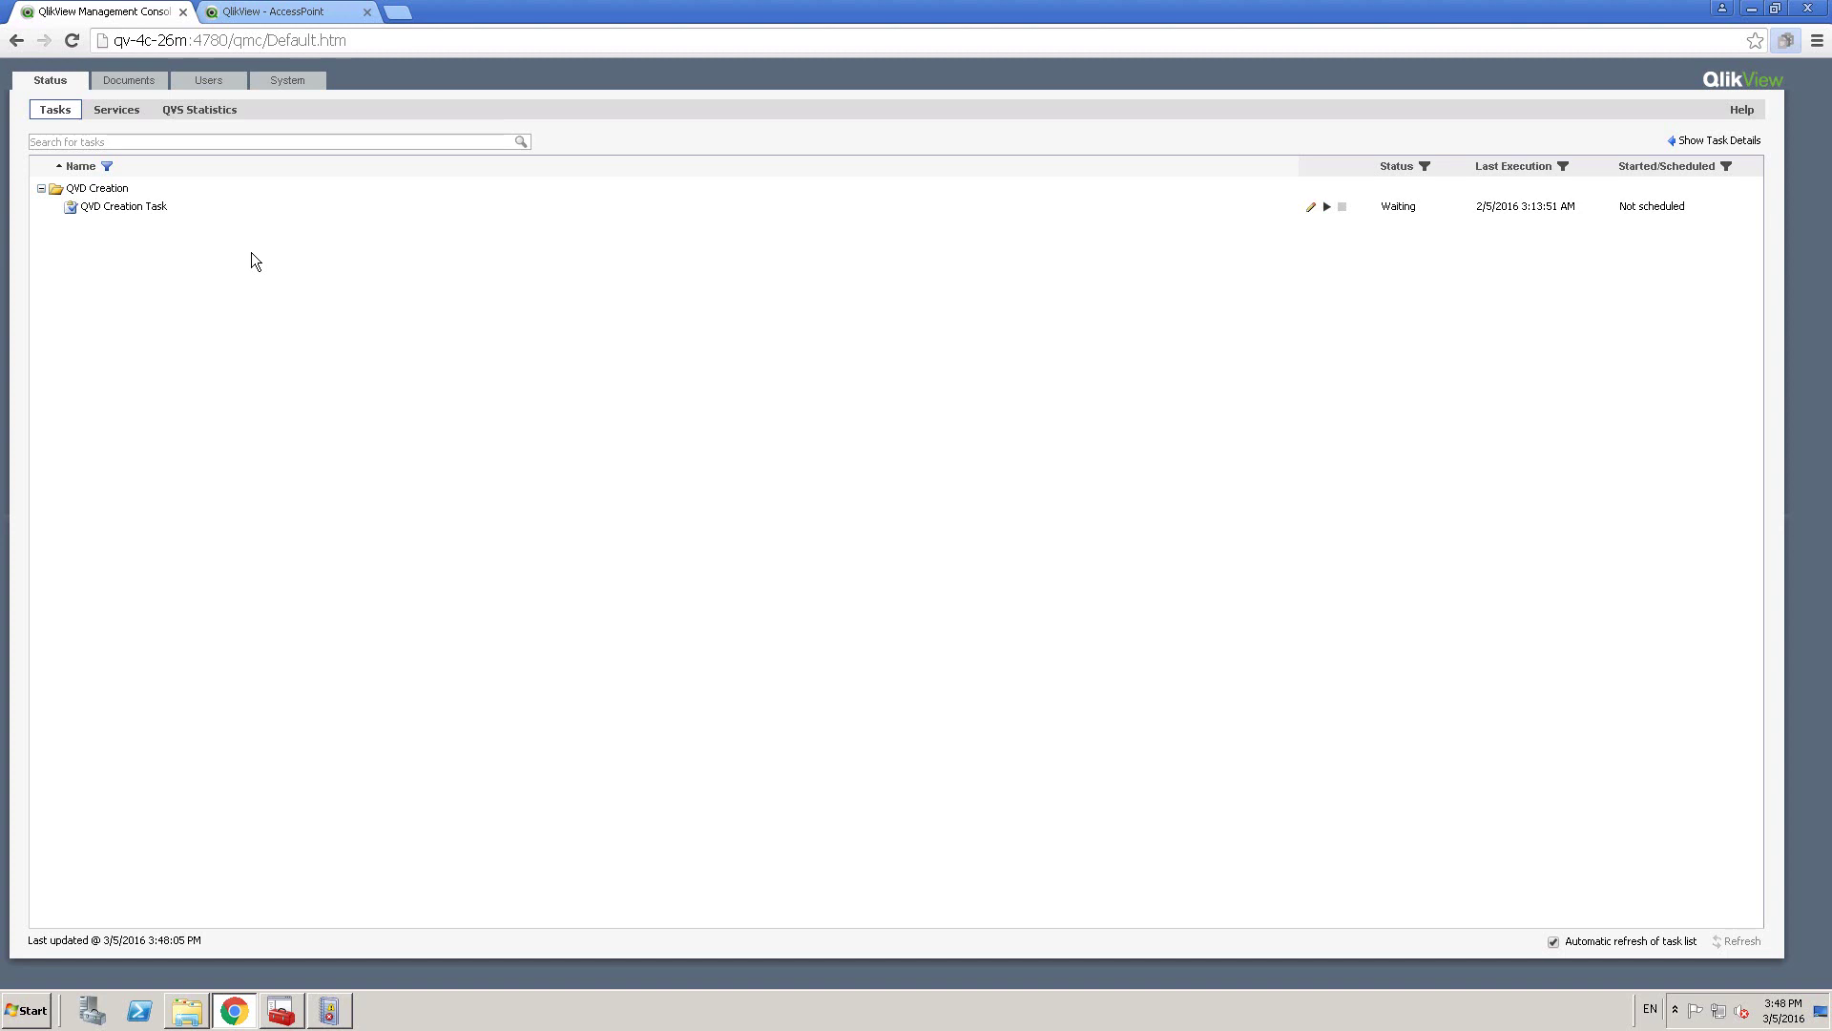
- Clear the category filter from the task list
click(106, 167)
click(100, 307)
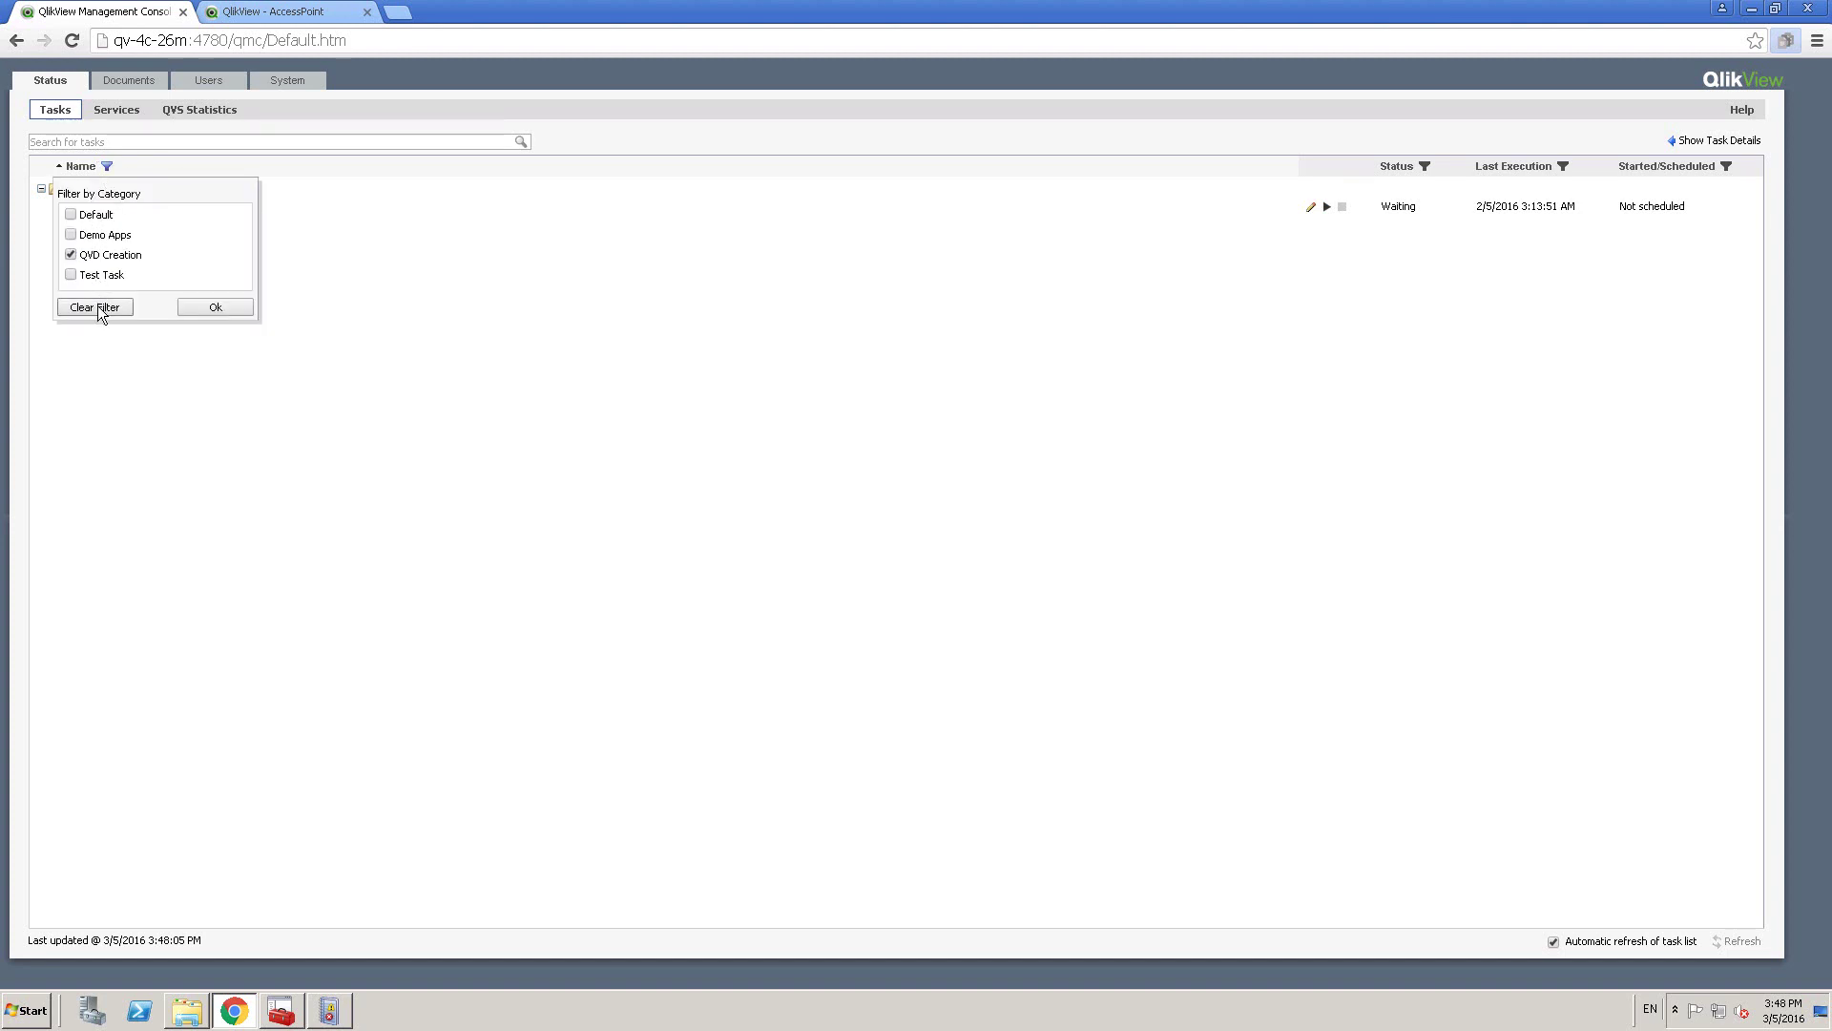
click(204, 306)
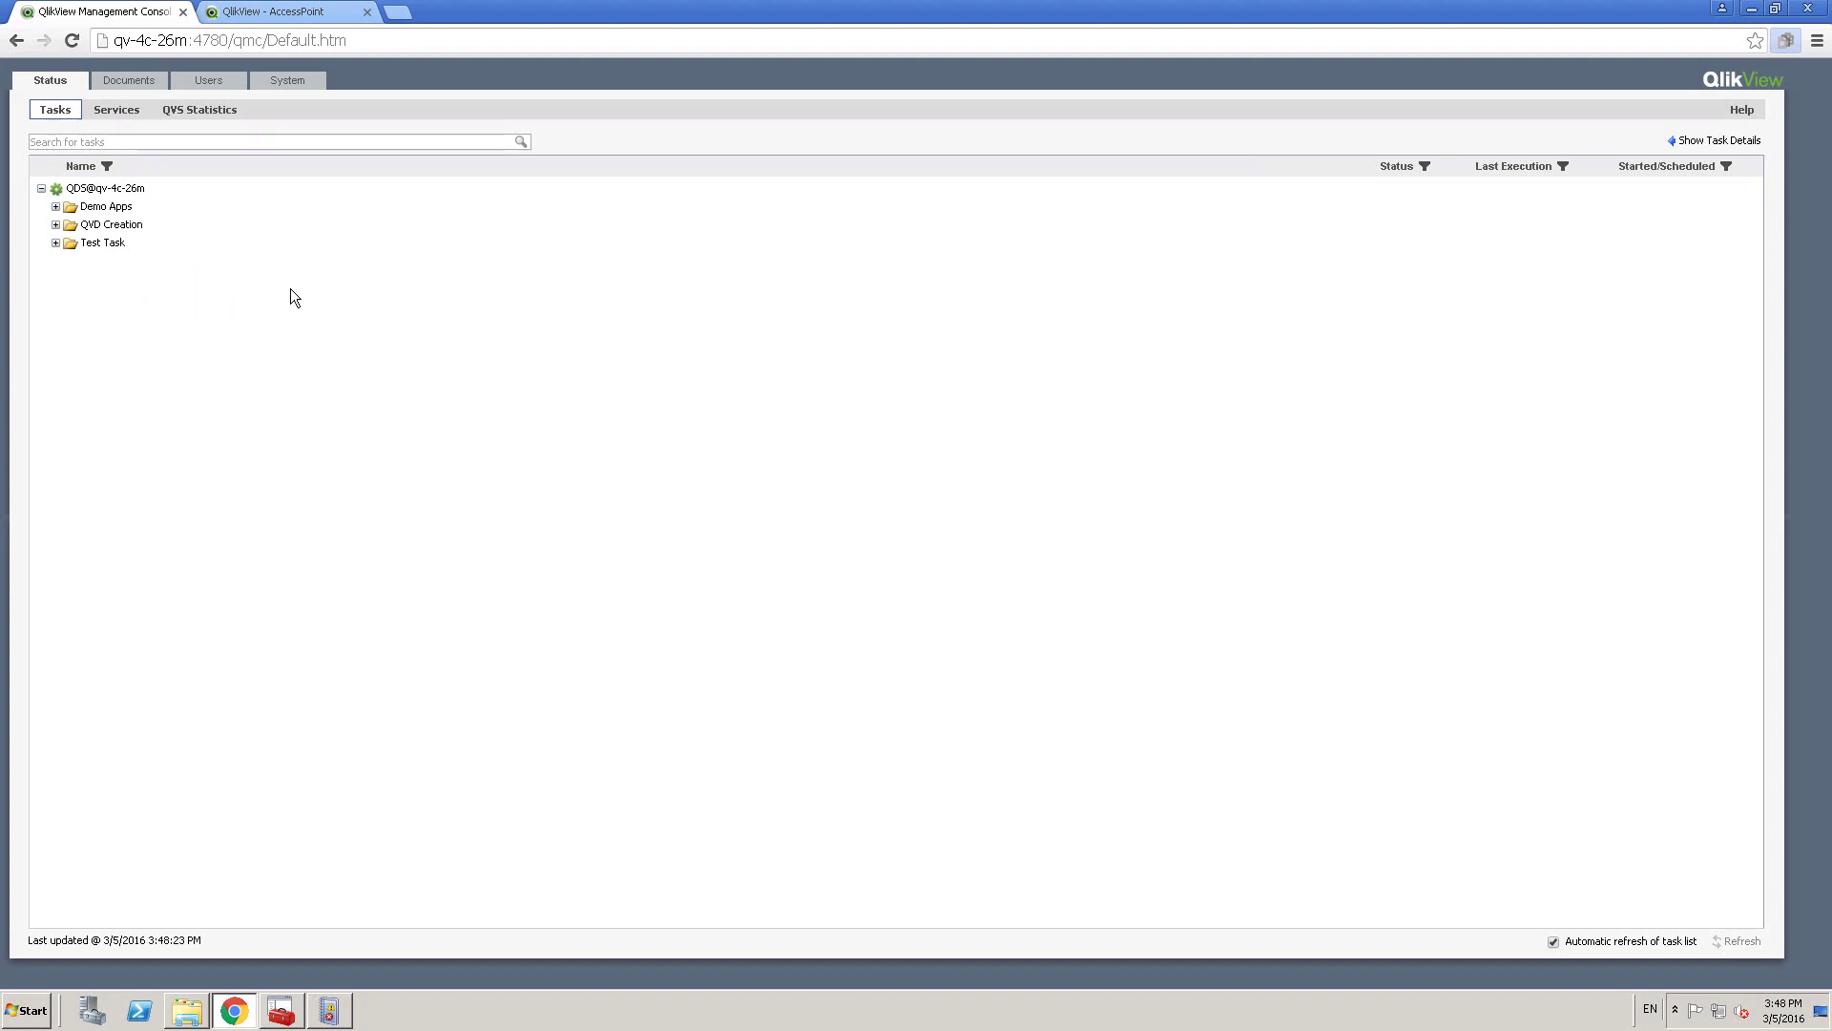
- Search the tasks for "Test", select Test Task 01, and clear the search
click(141, 141)
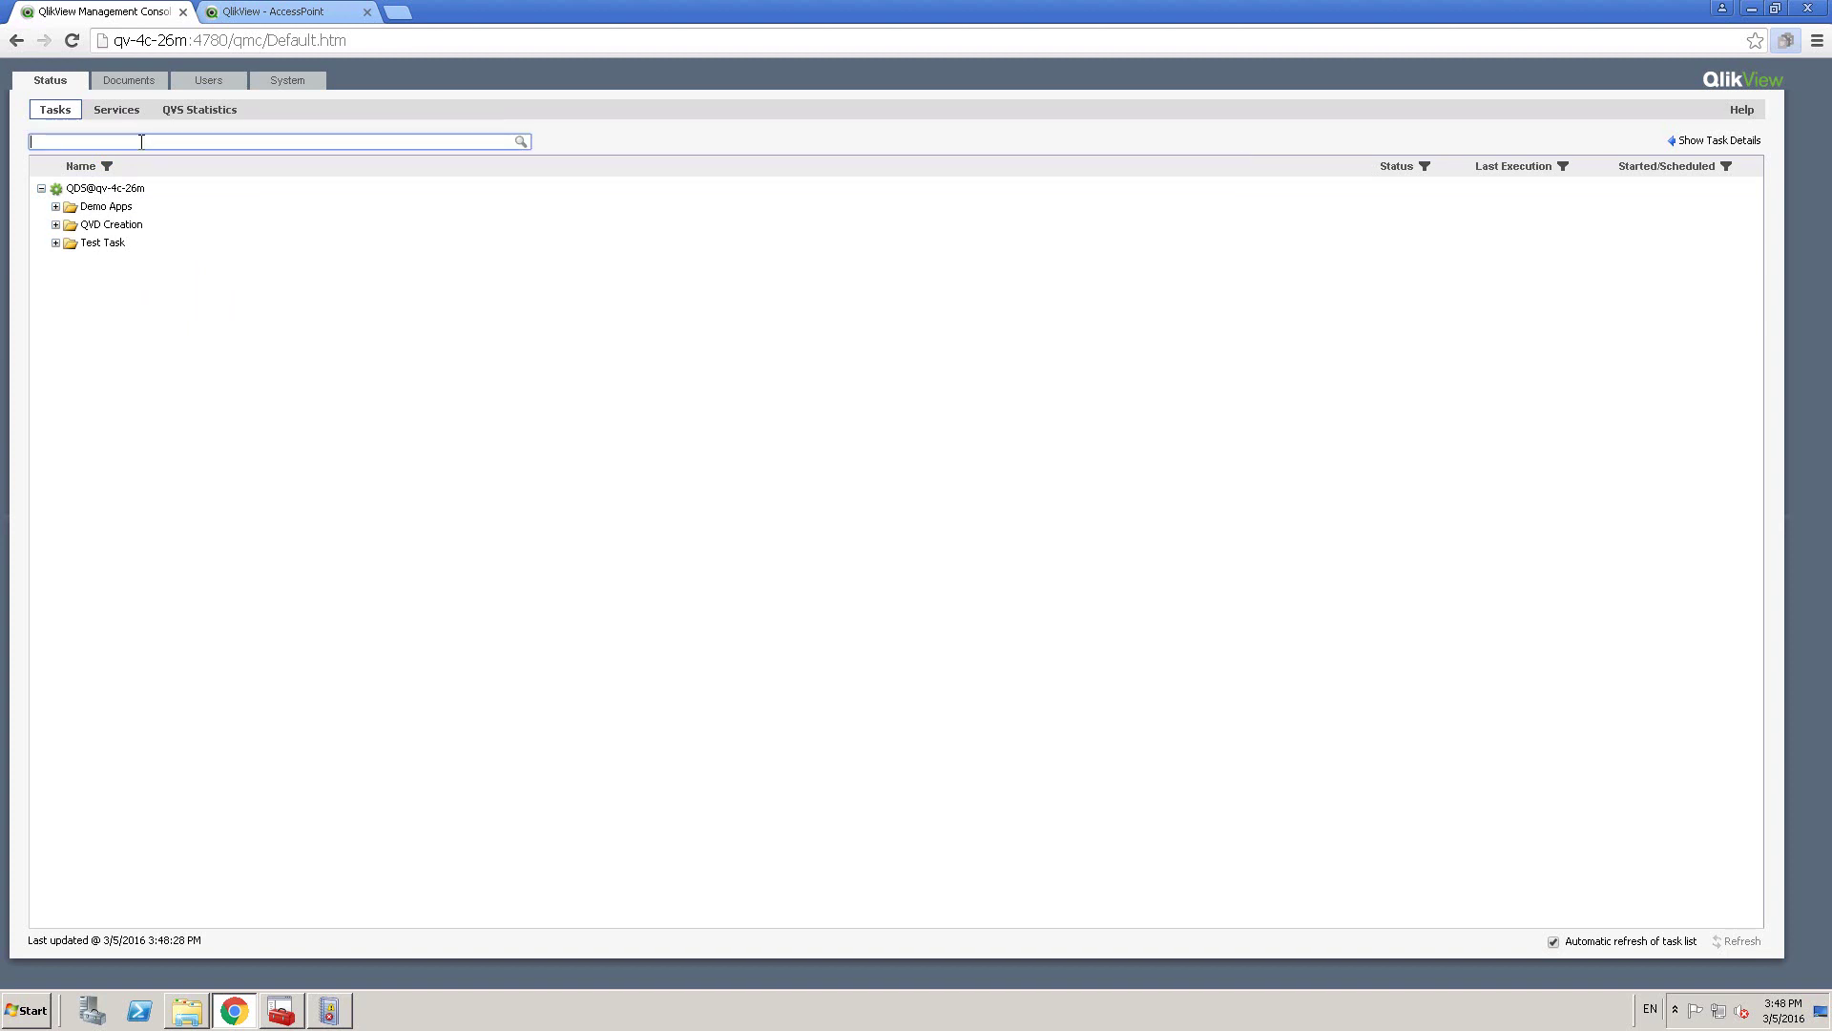
text(Test)
key(Return)
click(99, 191)
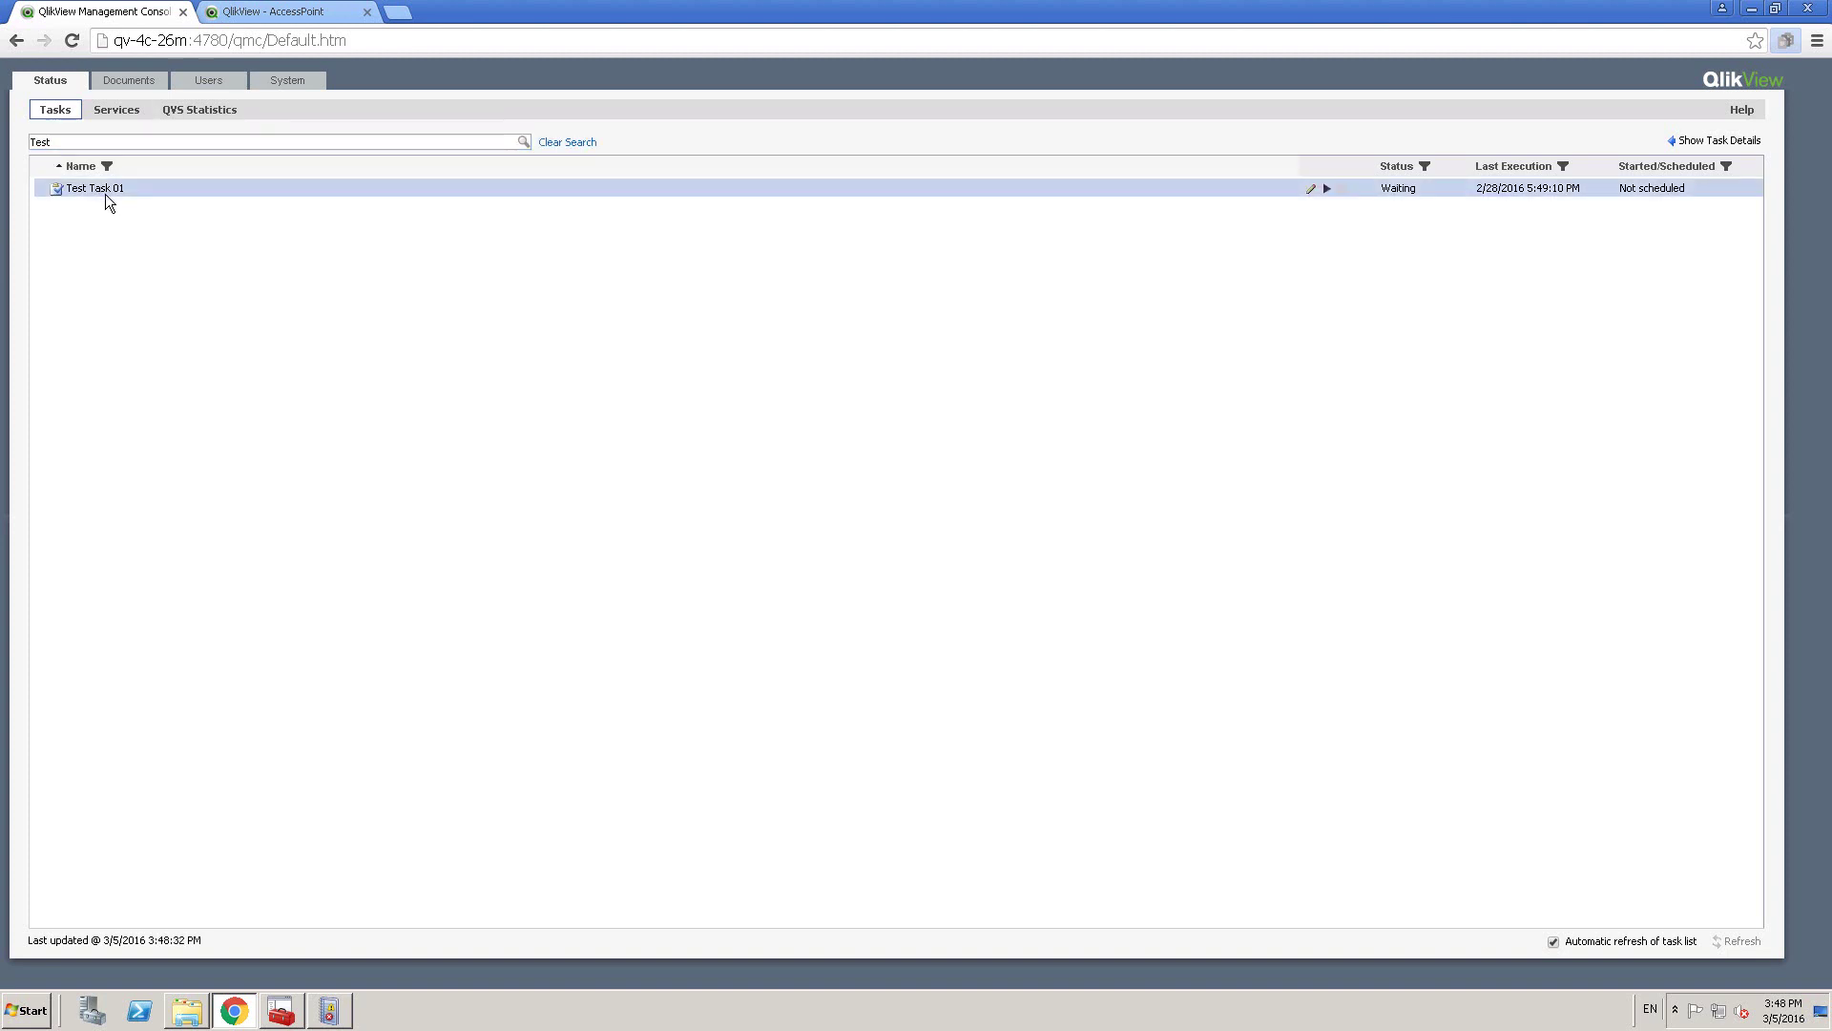
click(550, 145)
- Expand the Demo Apps category, search the tasks for "Golf", and clear the search
click(56, 206)
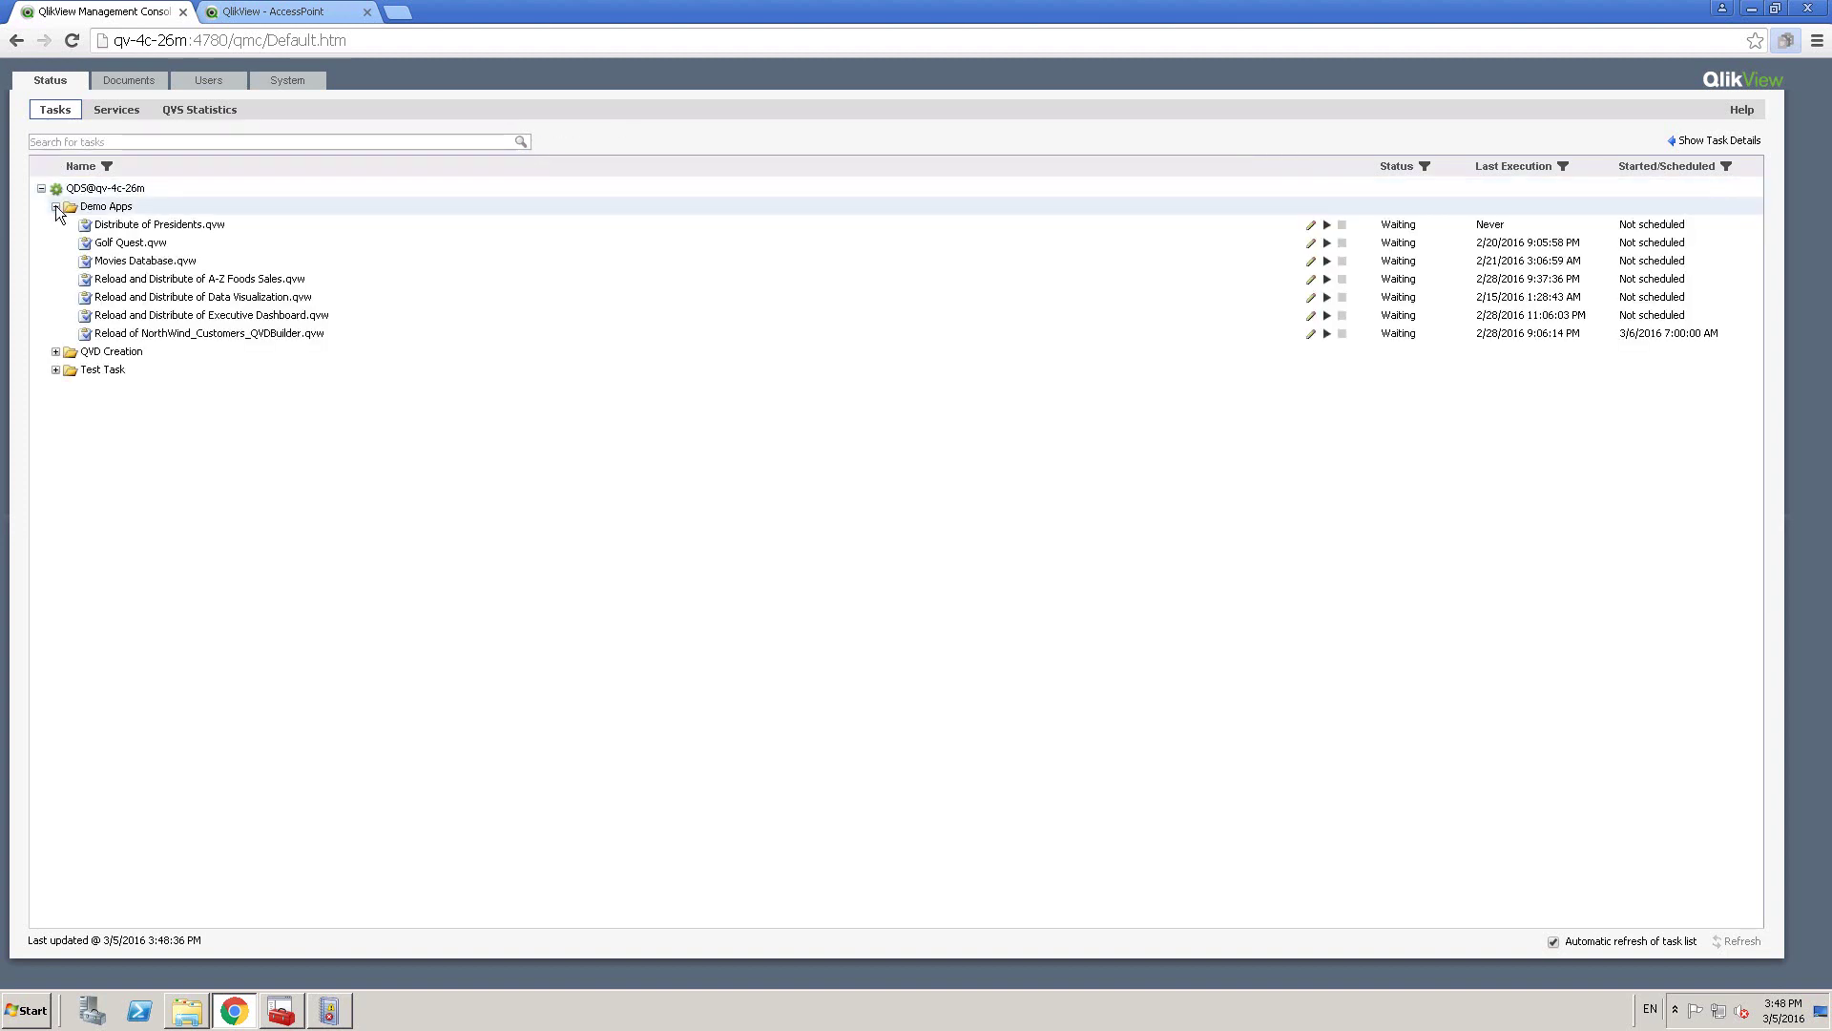
click(454, 141)
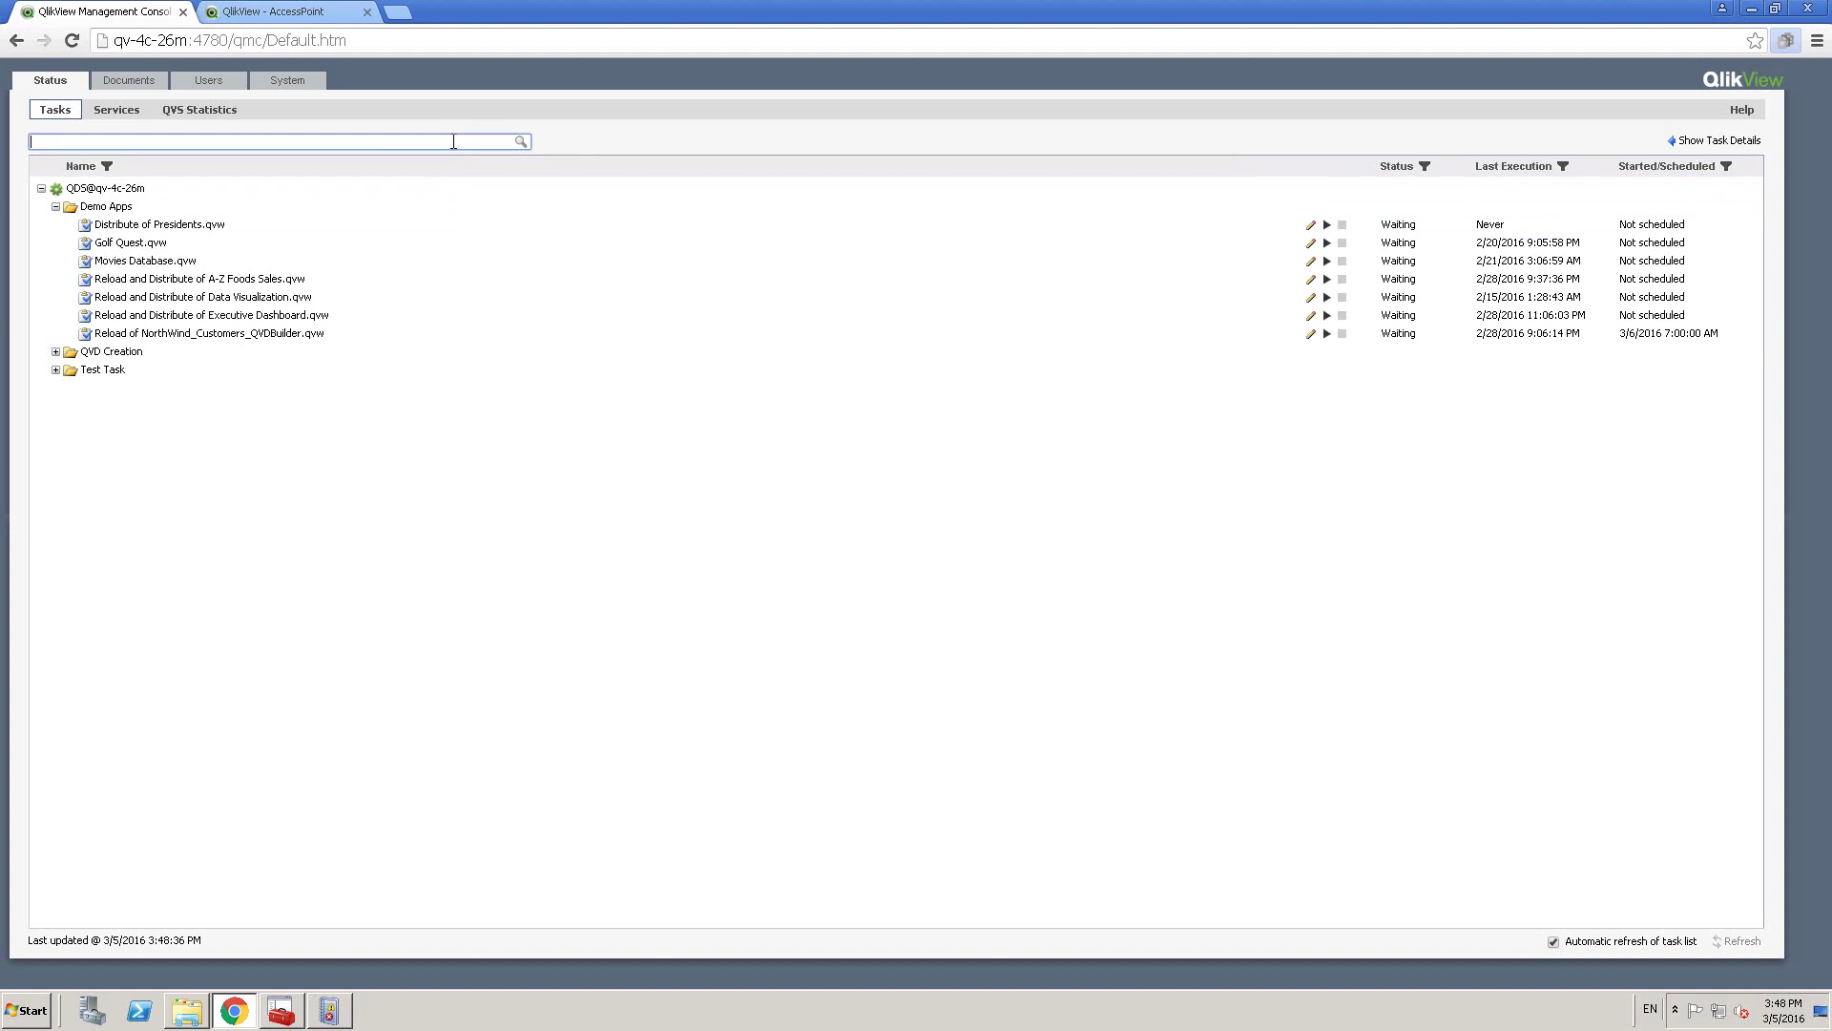
text(Golf)
key(Return)
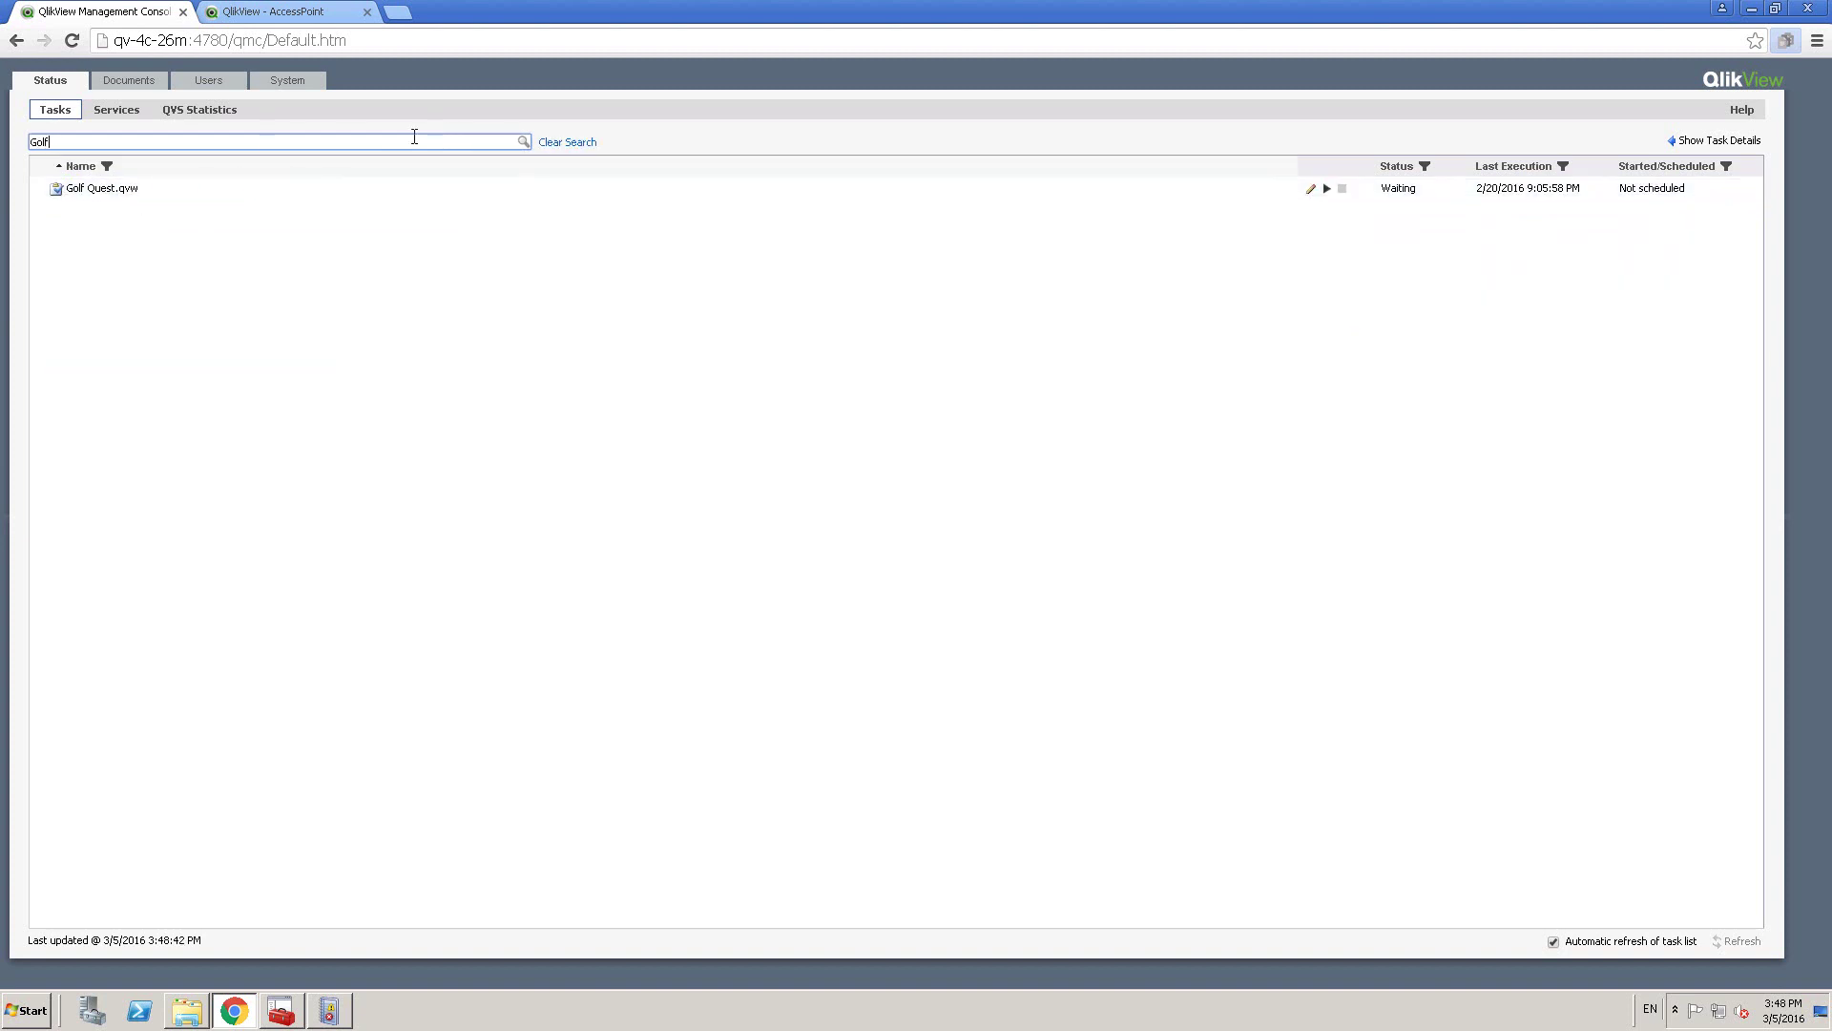
click(563, 142)
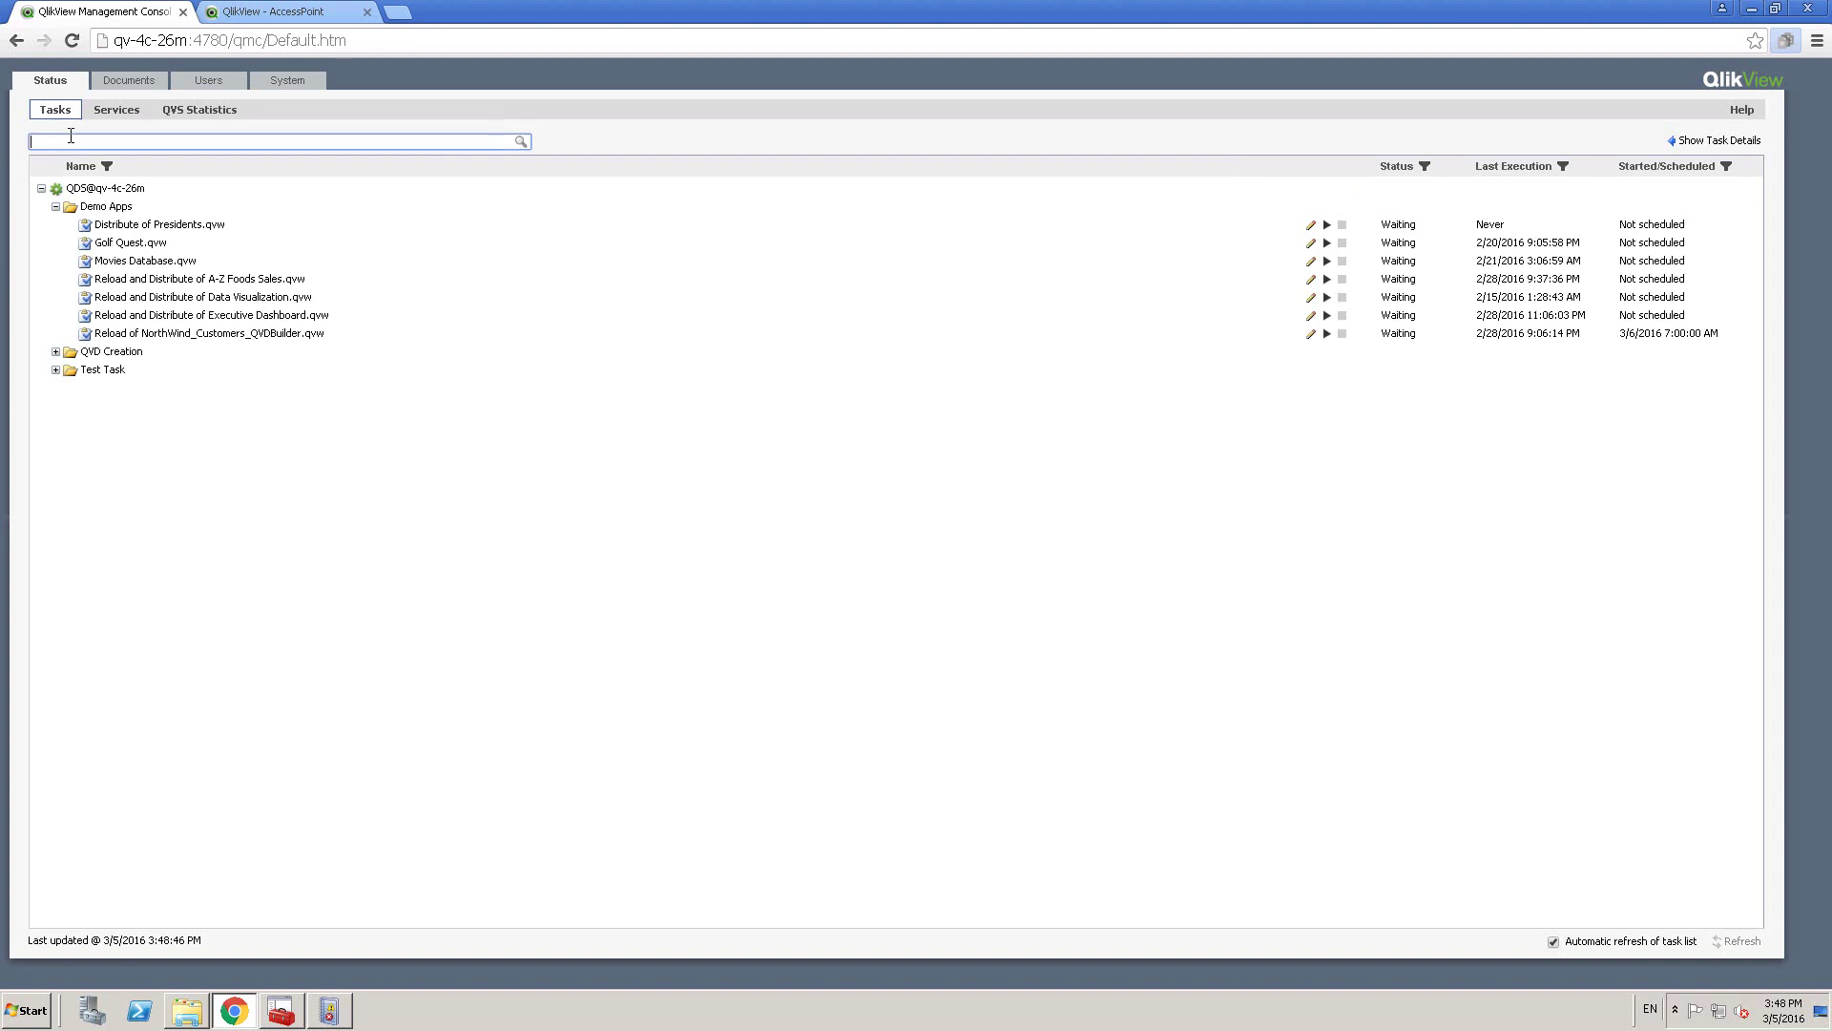
key(Return)
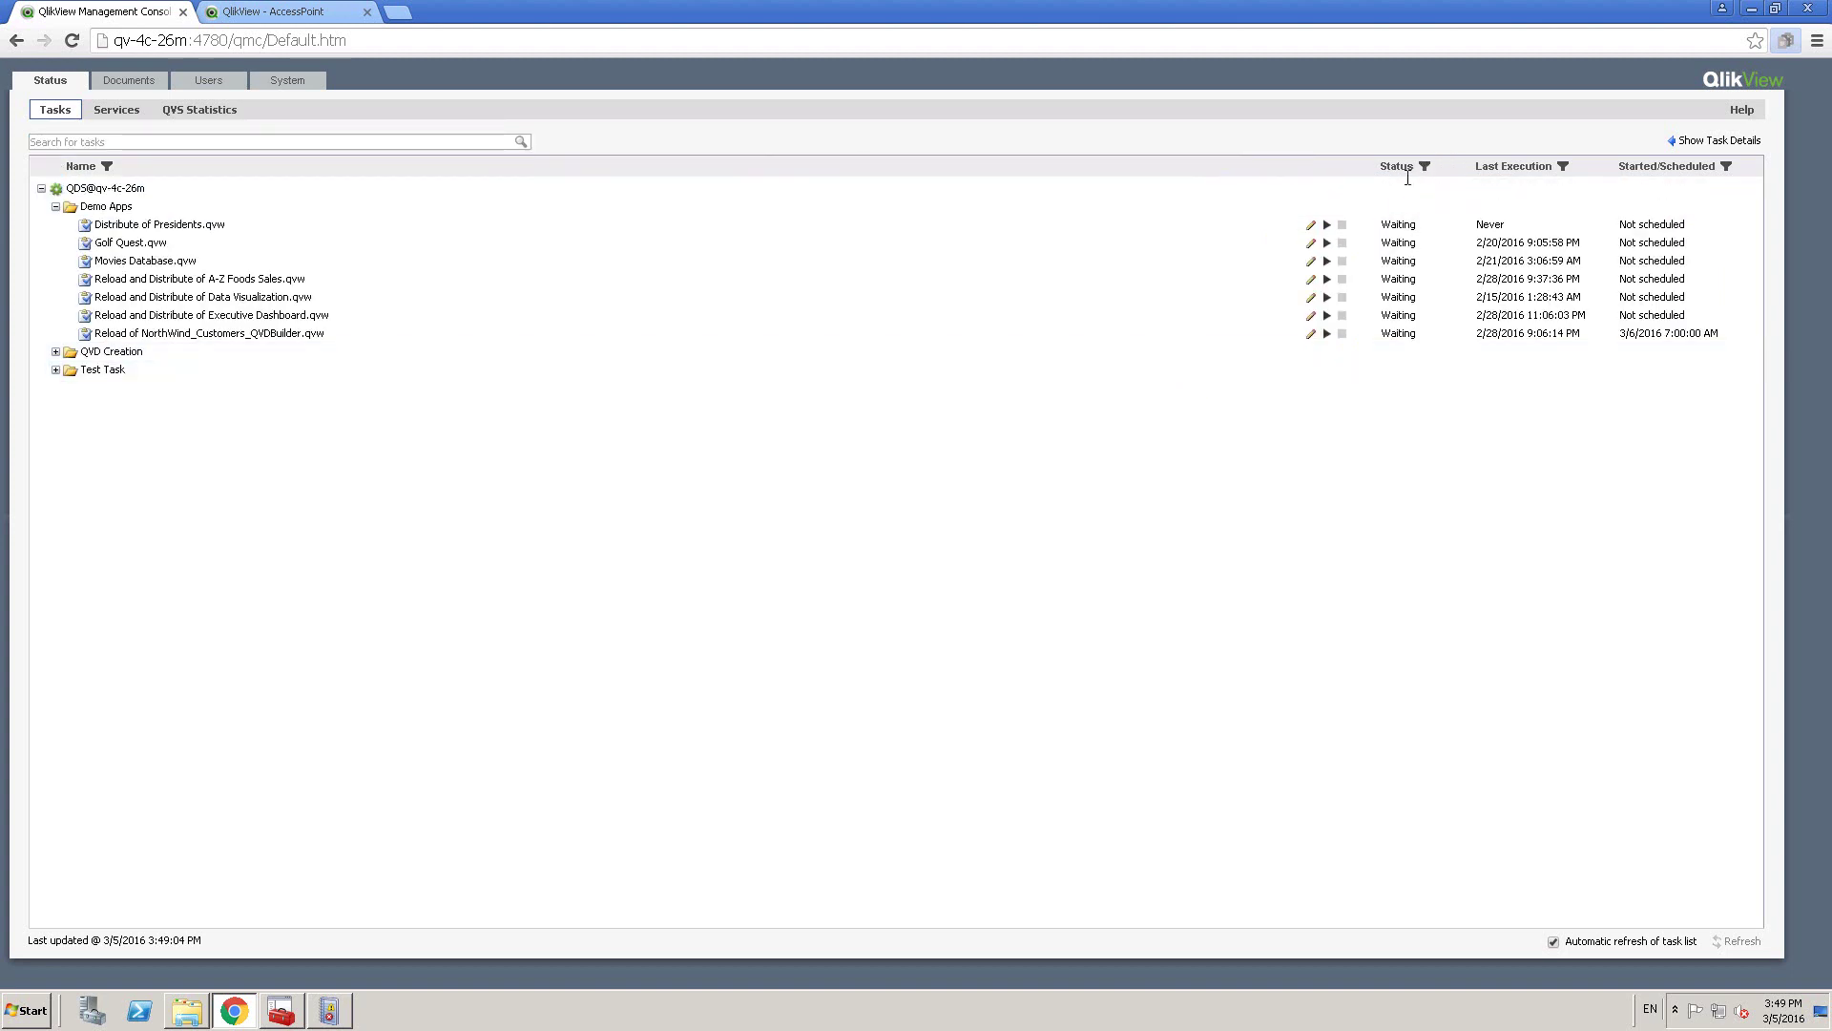
- Filter the tasks by Waiting status and change the status filter to Running only
click(1425, 168)
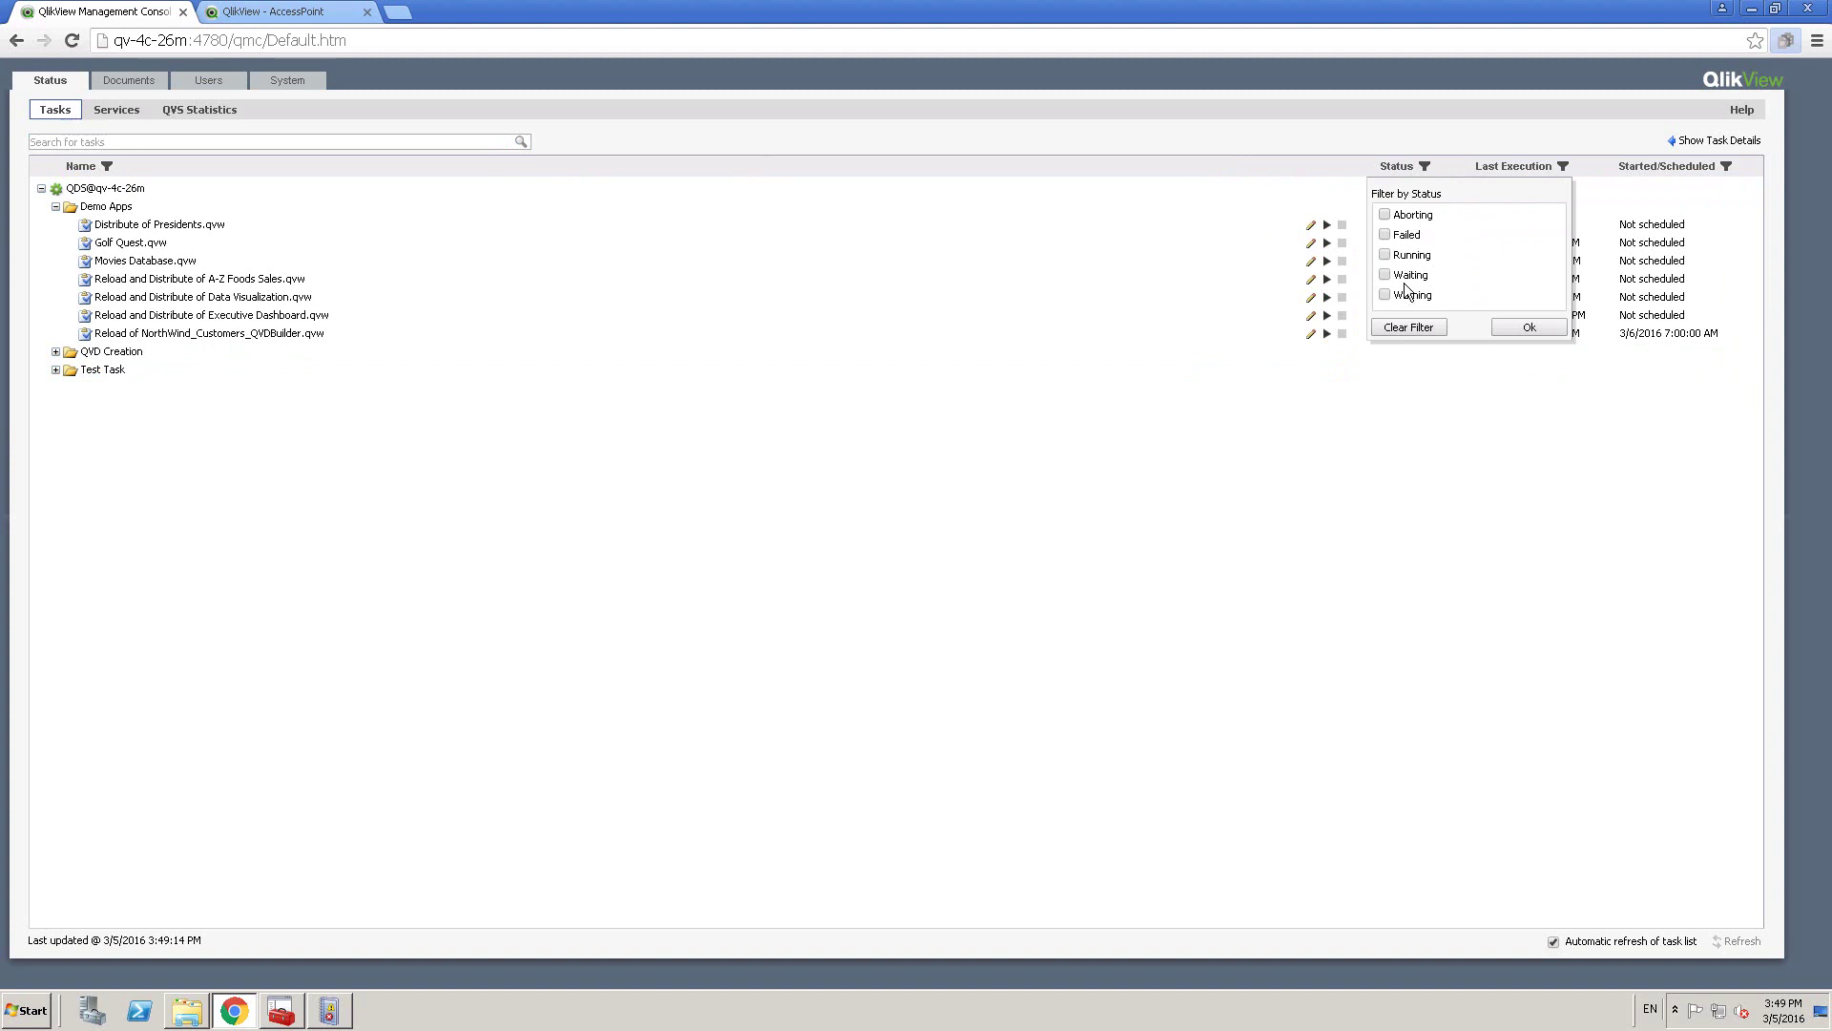
click(1513, 331)
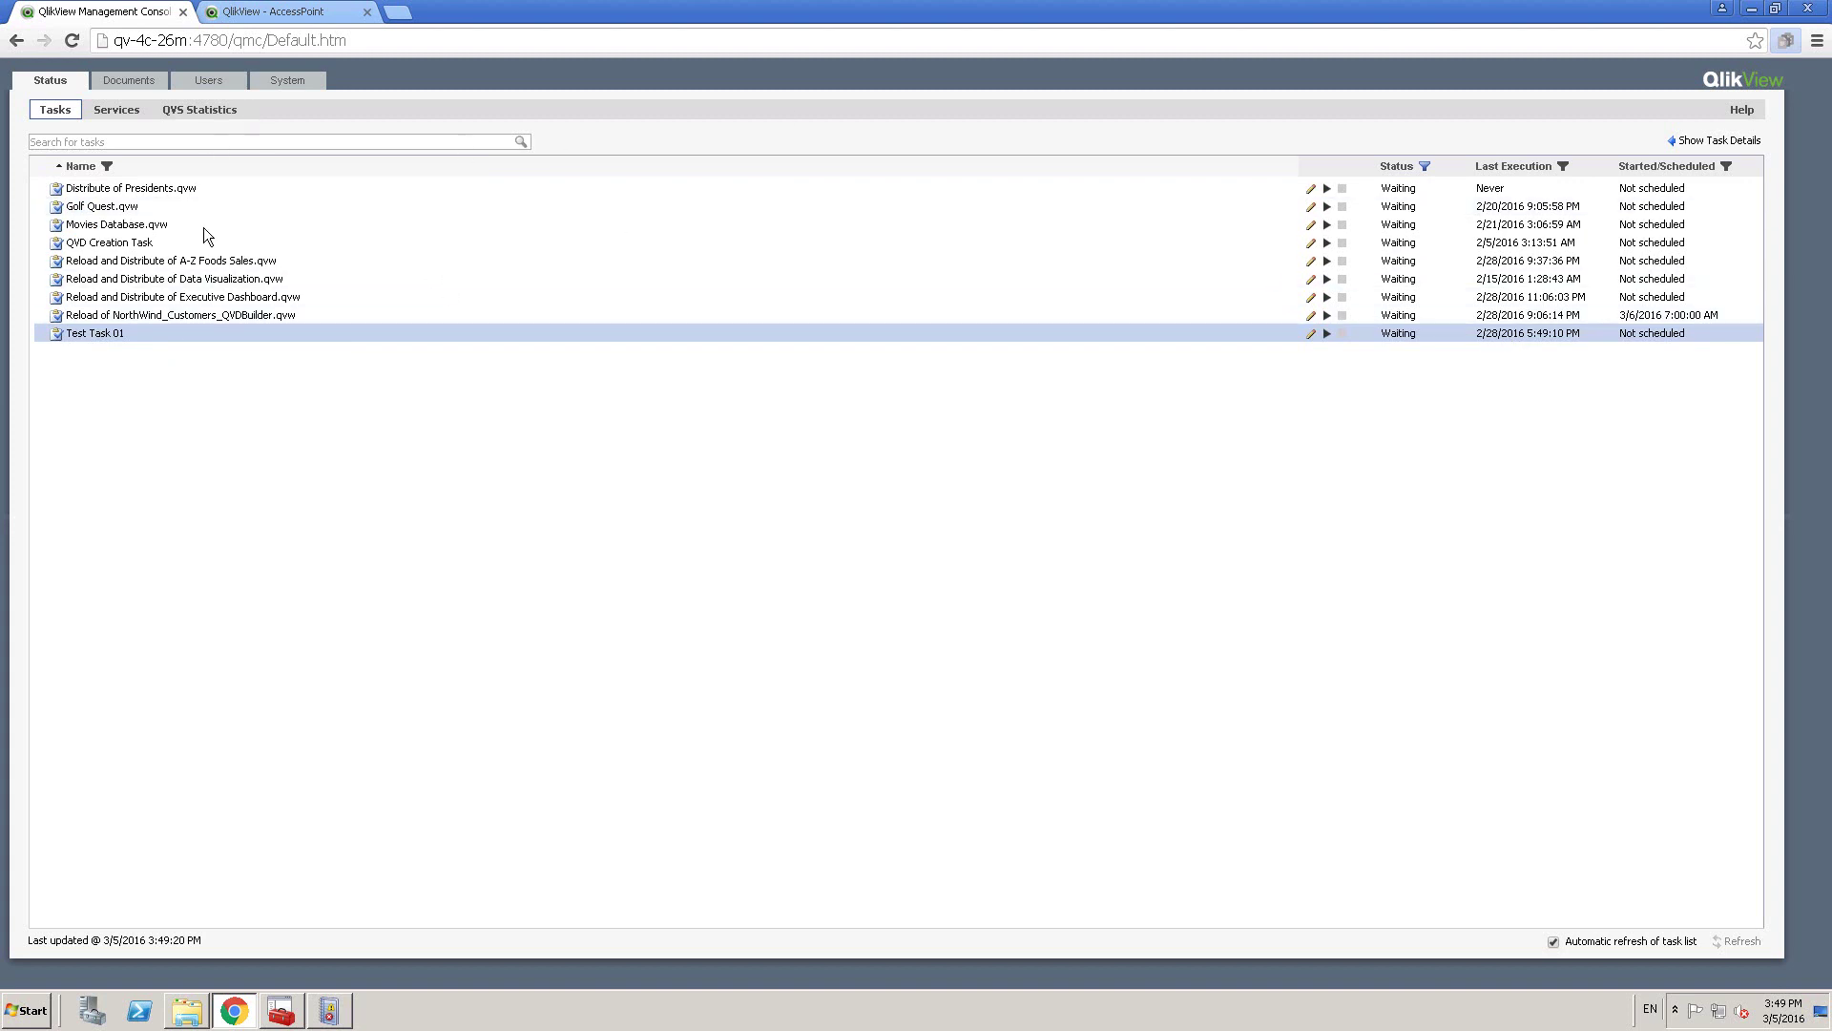
click(1425, 167)
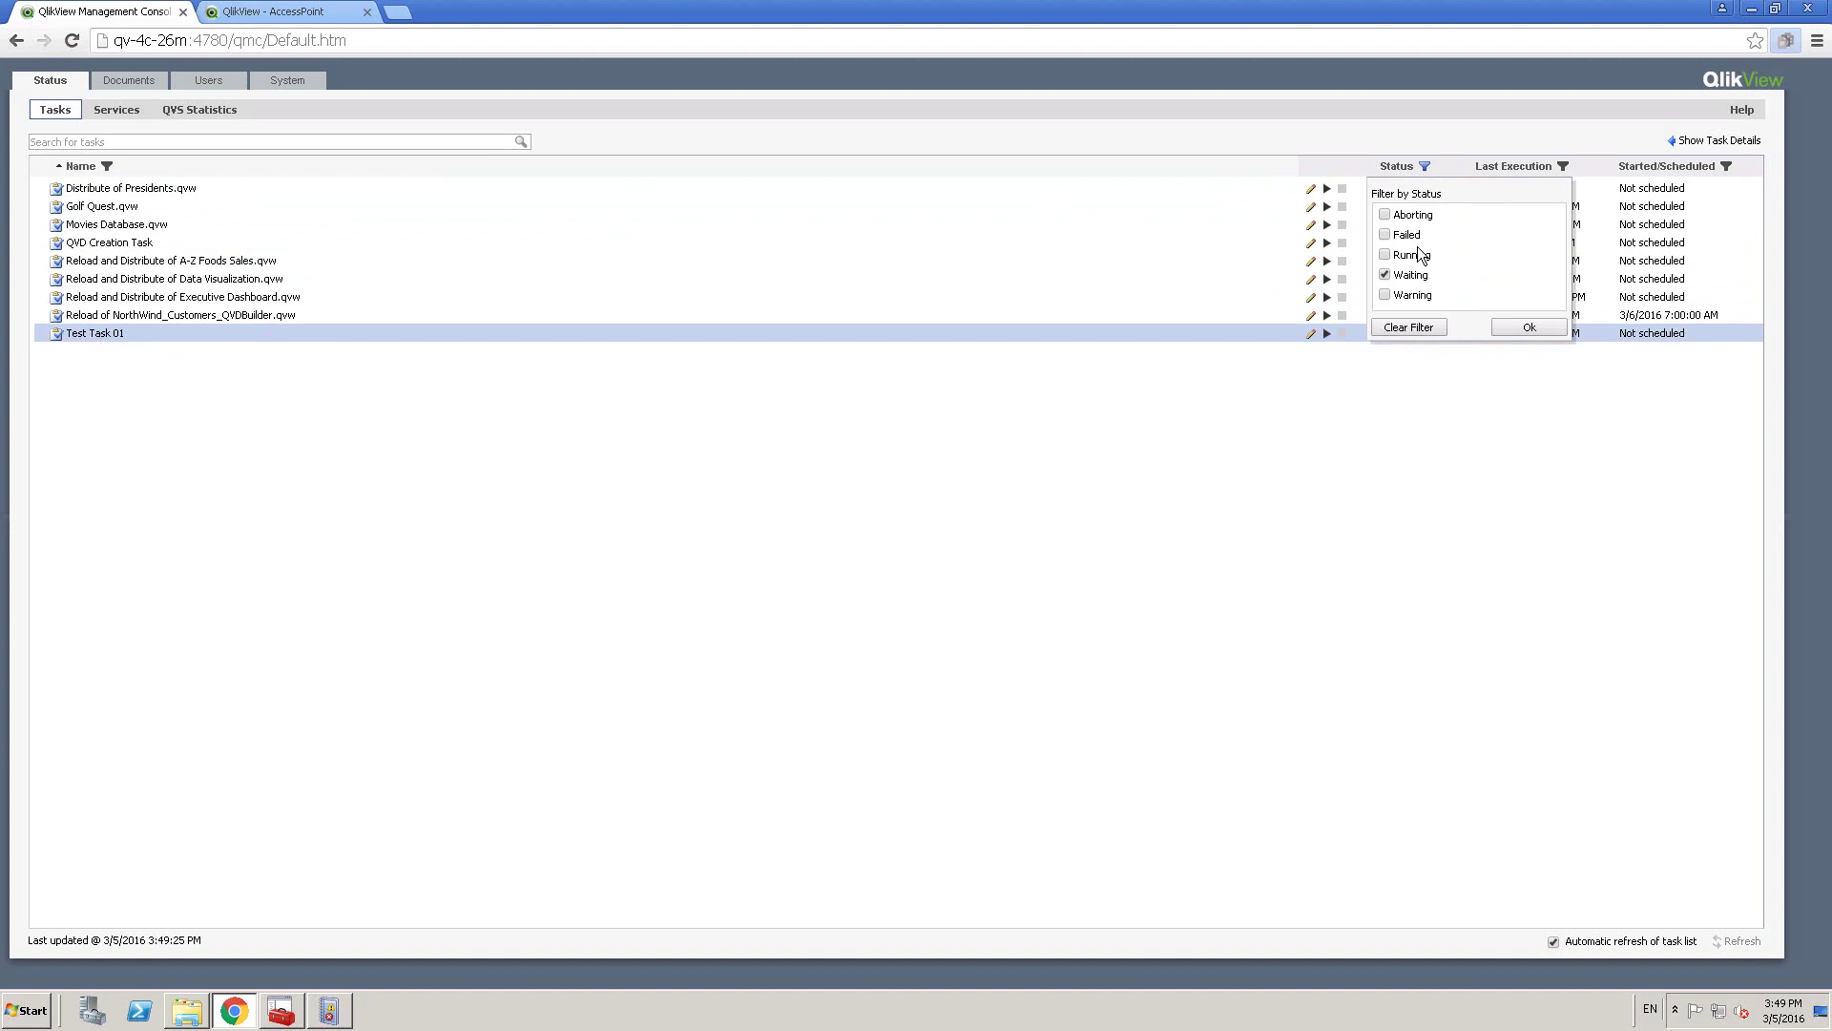
click(1385, 255)
click(1386, 276)
click(1512, 332)
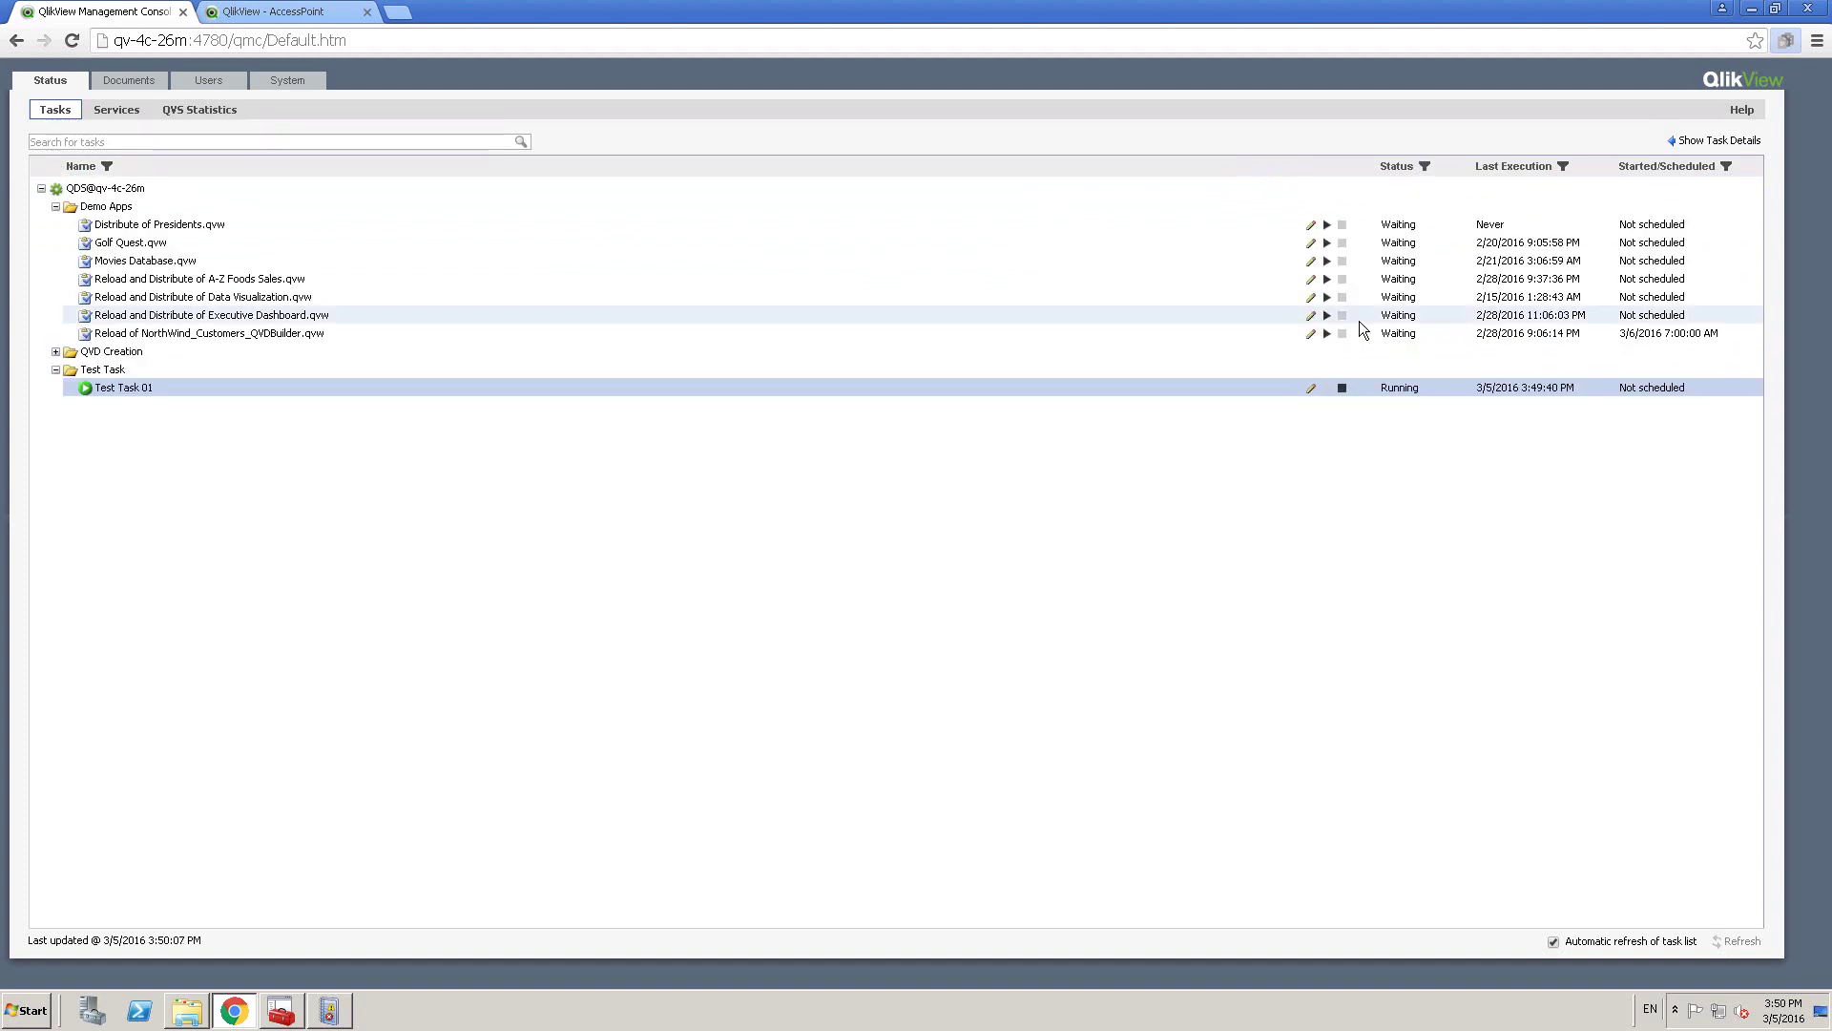
- Enable the Last Execution filter's period, view its start date calendar, and clear the filter
click(1565, 168)
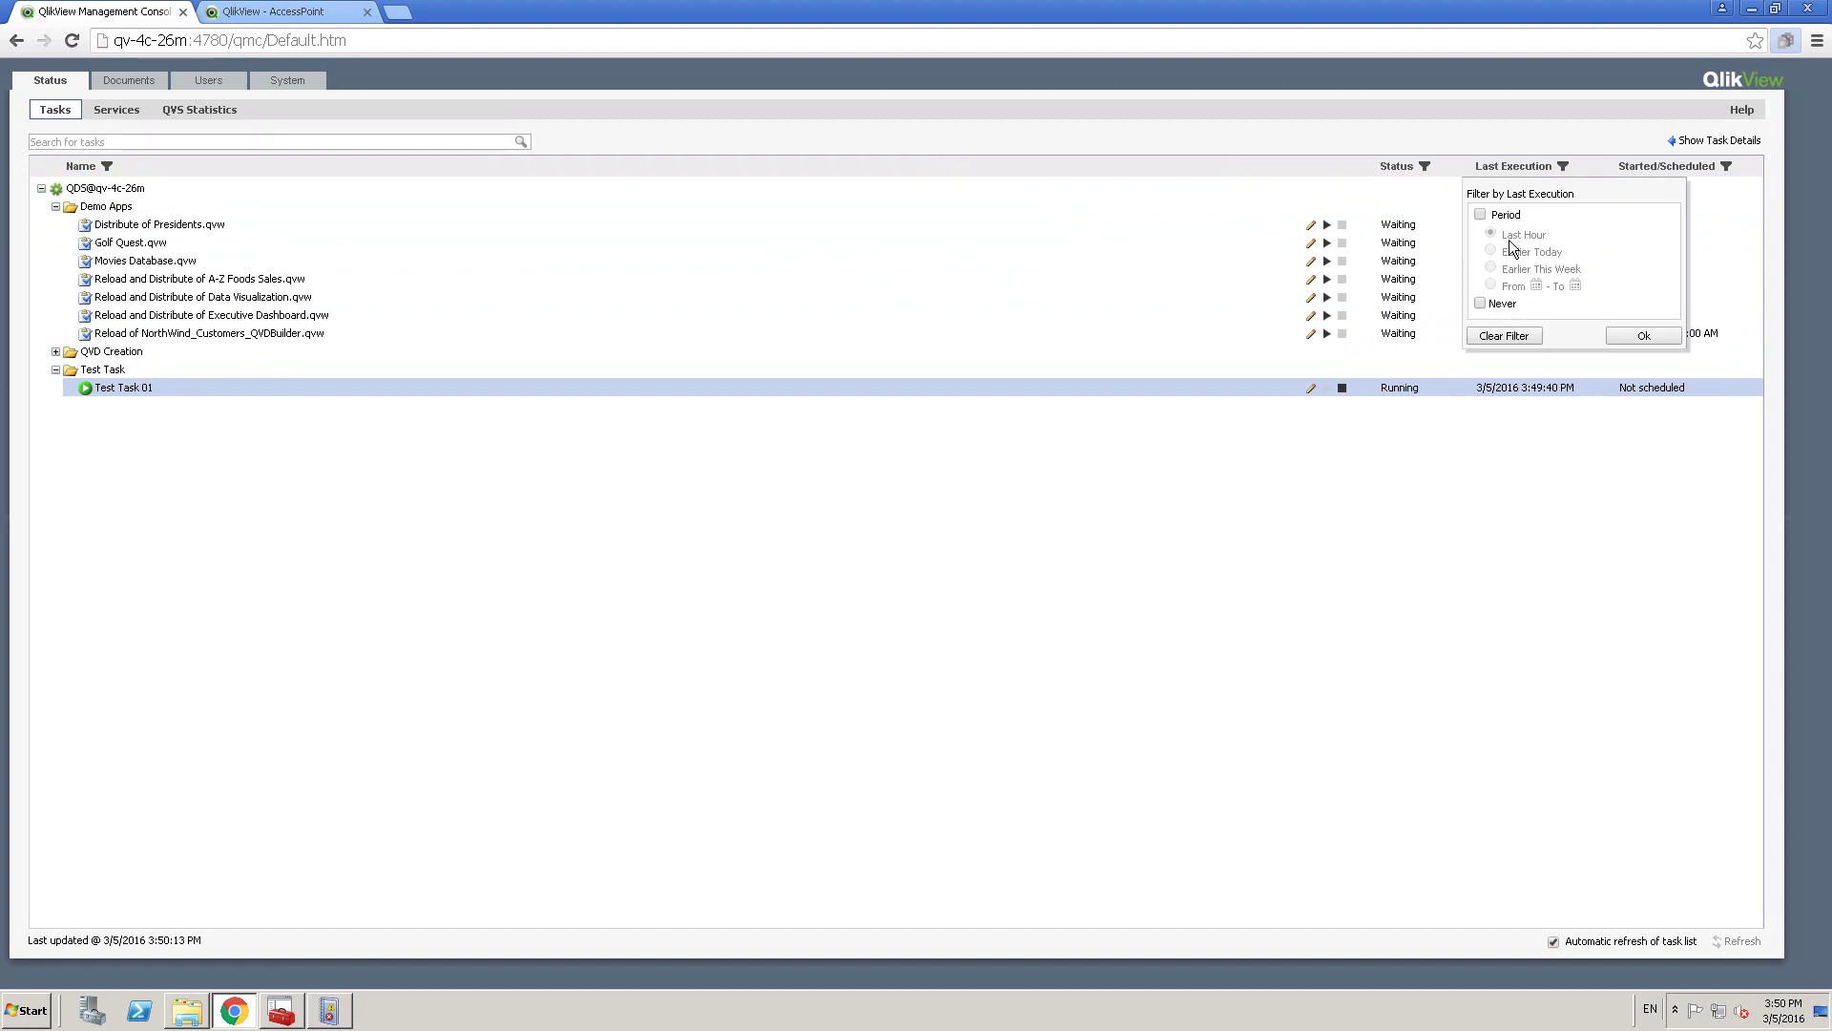
click(1495, 217)
click(1536, 286)
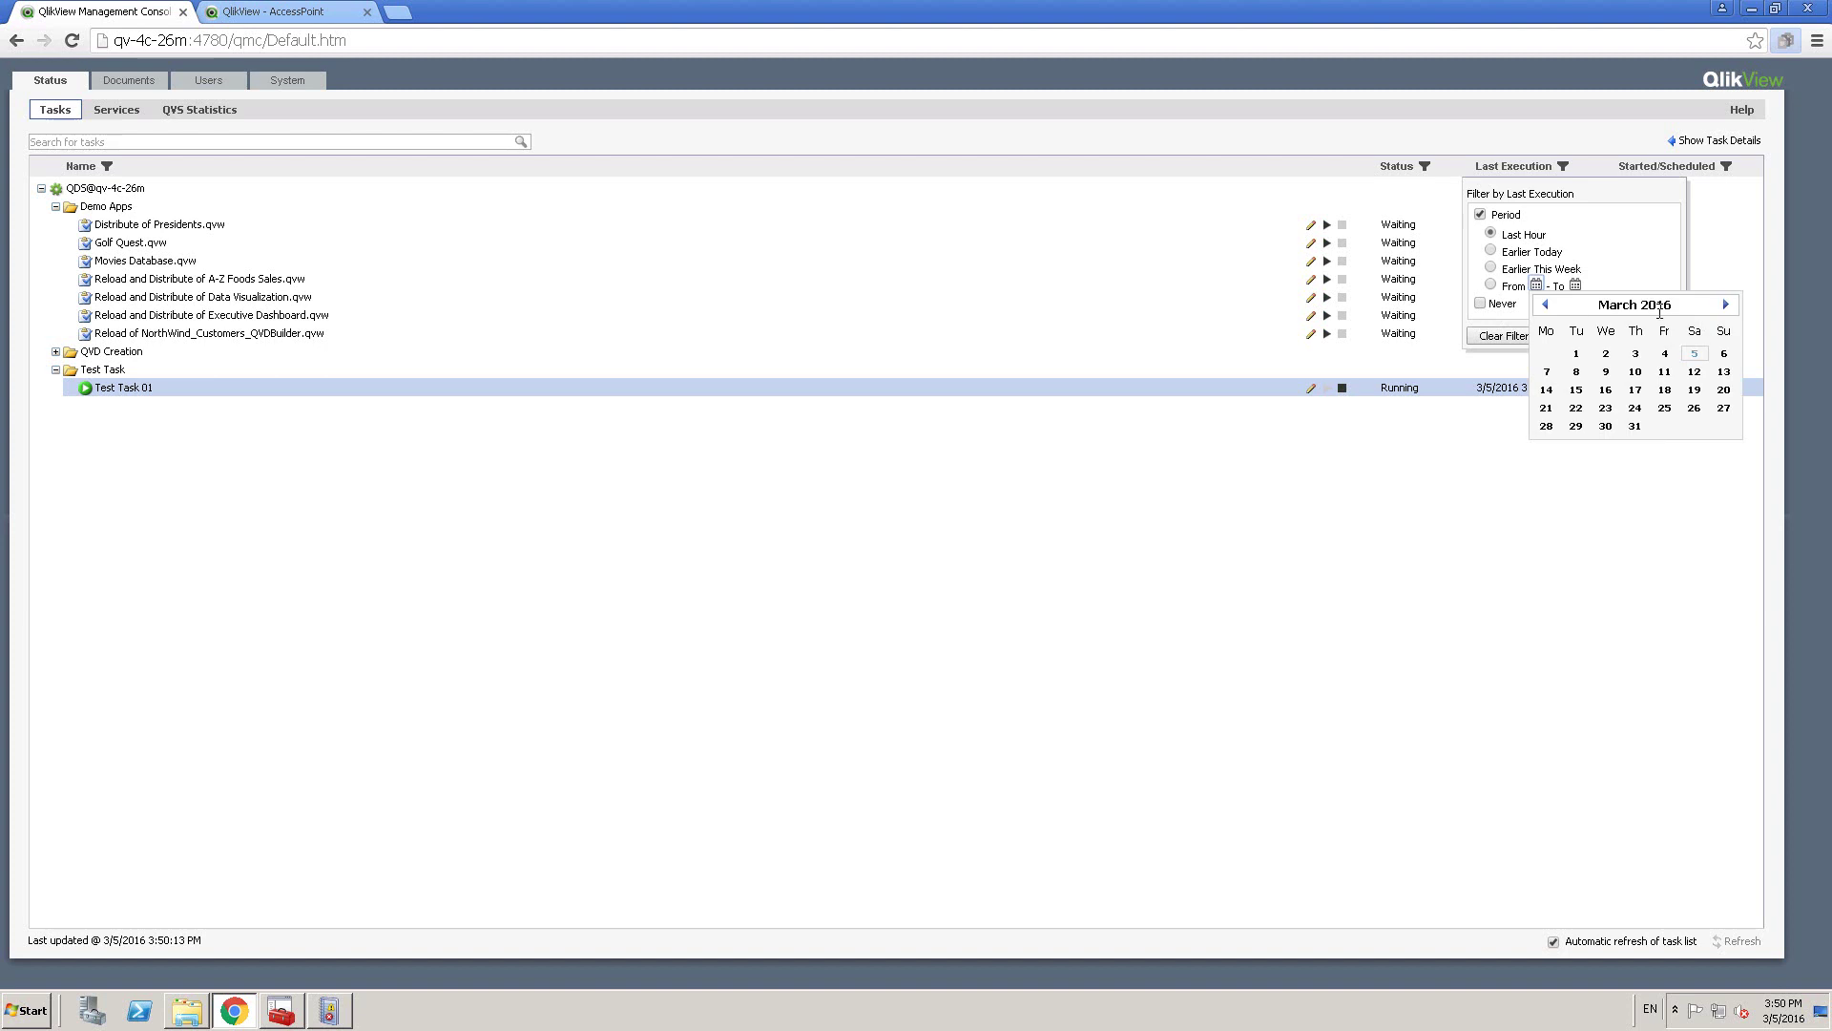
click(1613, 240)
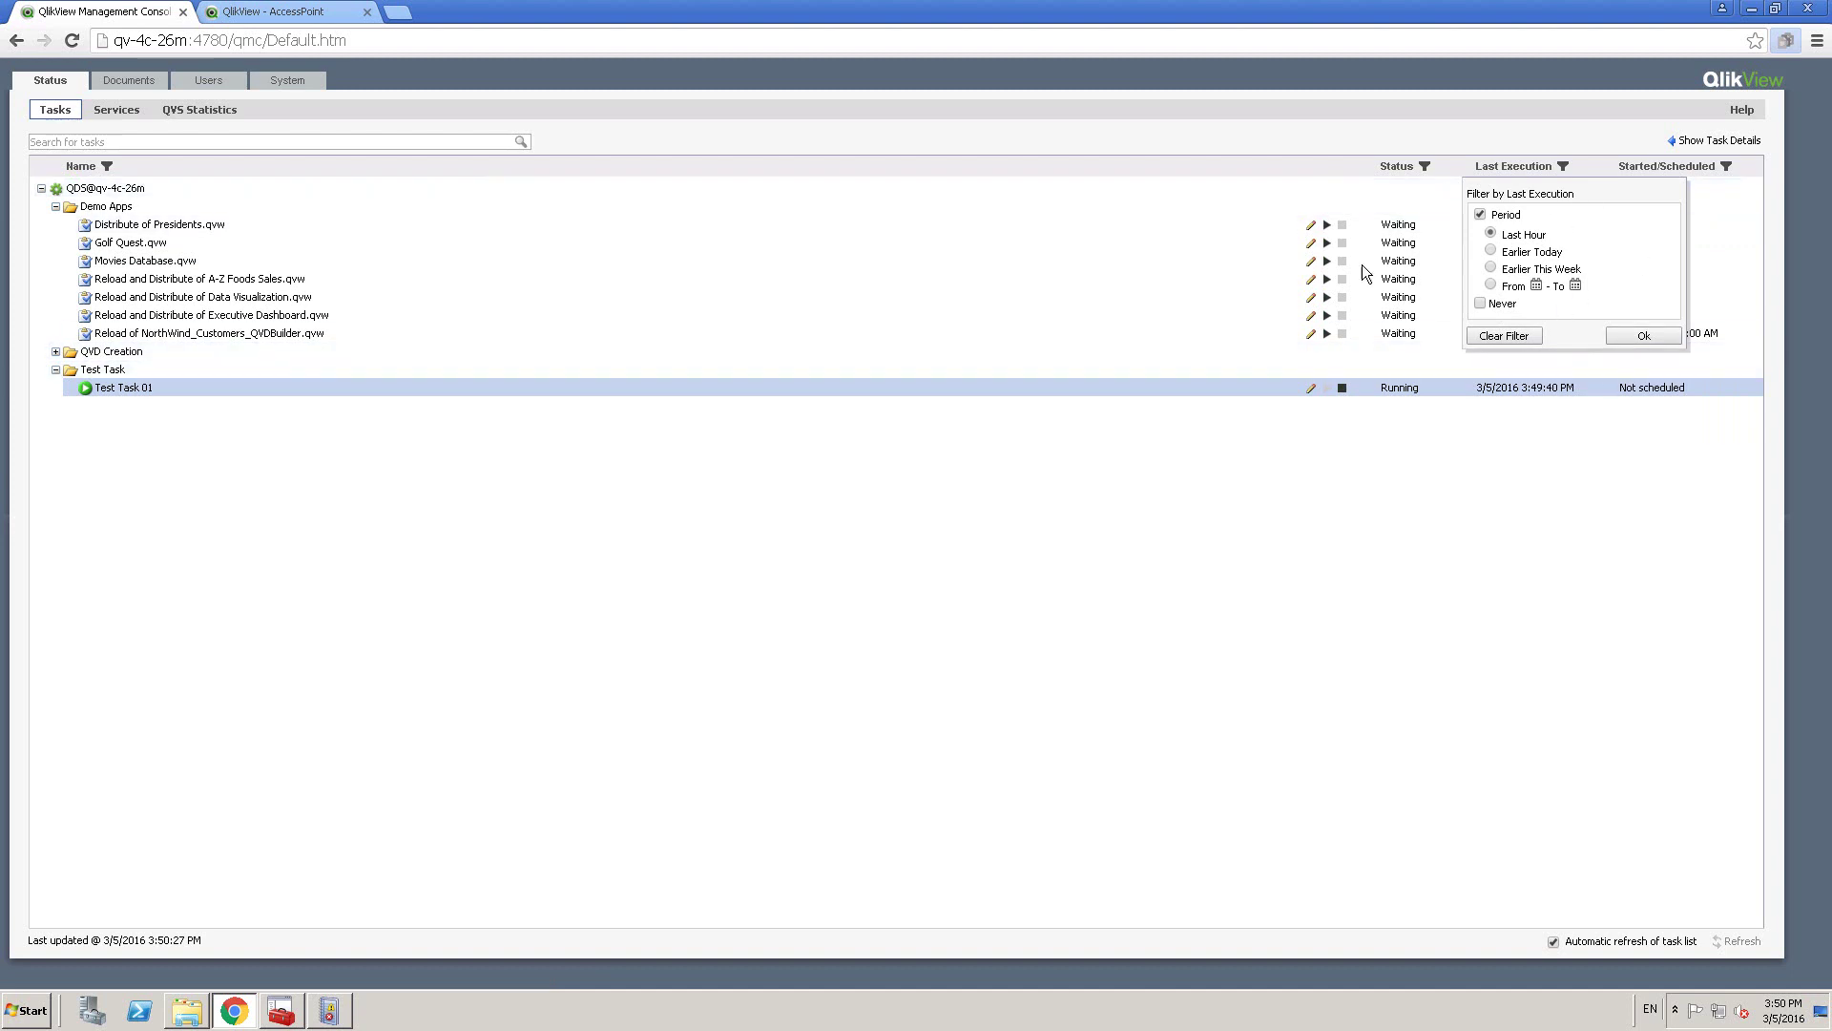
click(1506, 336)
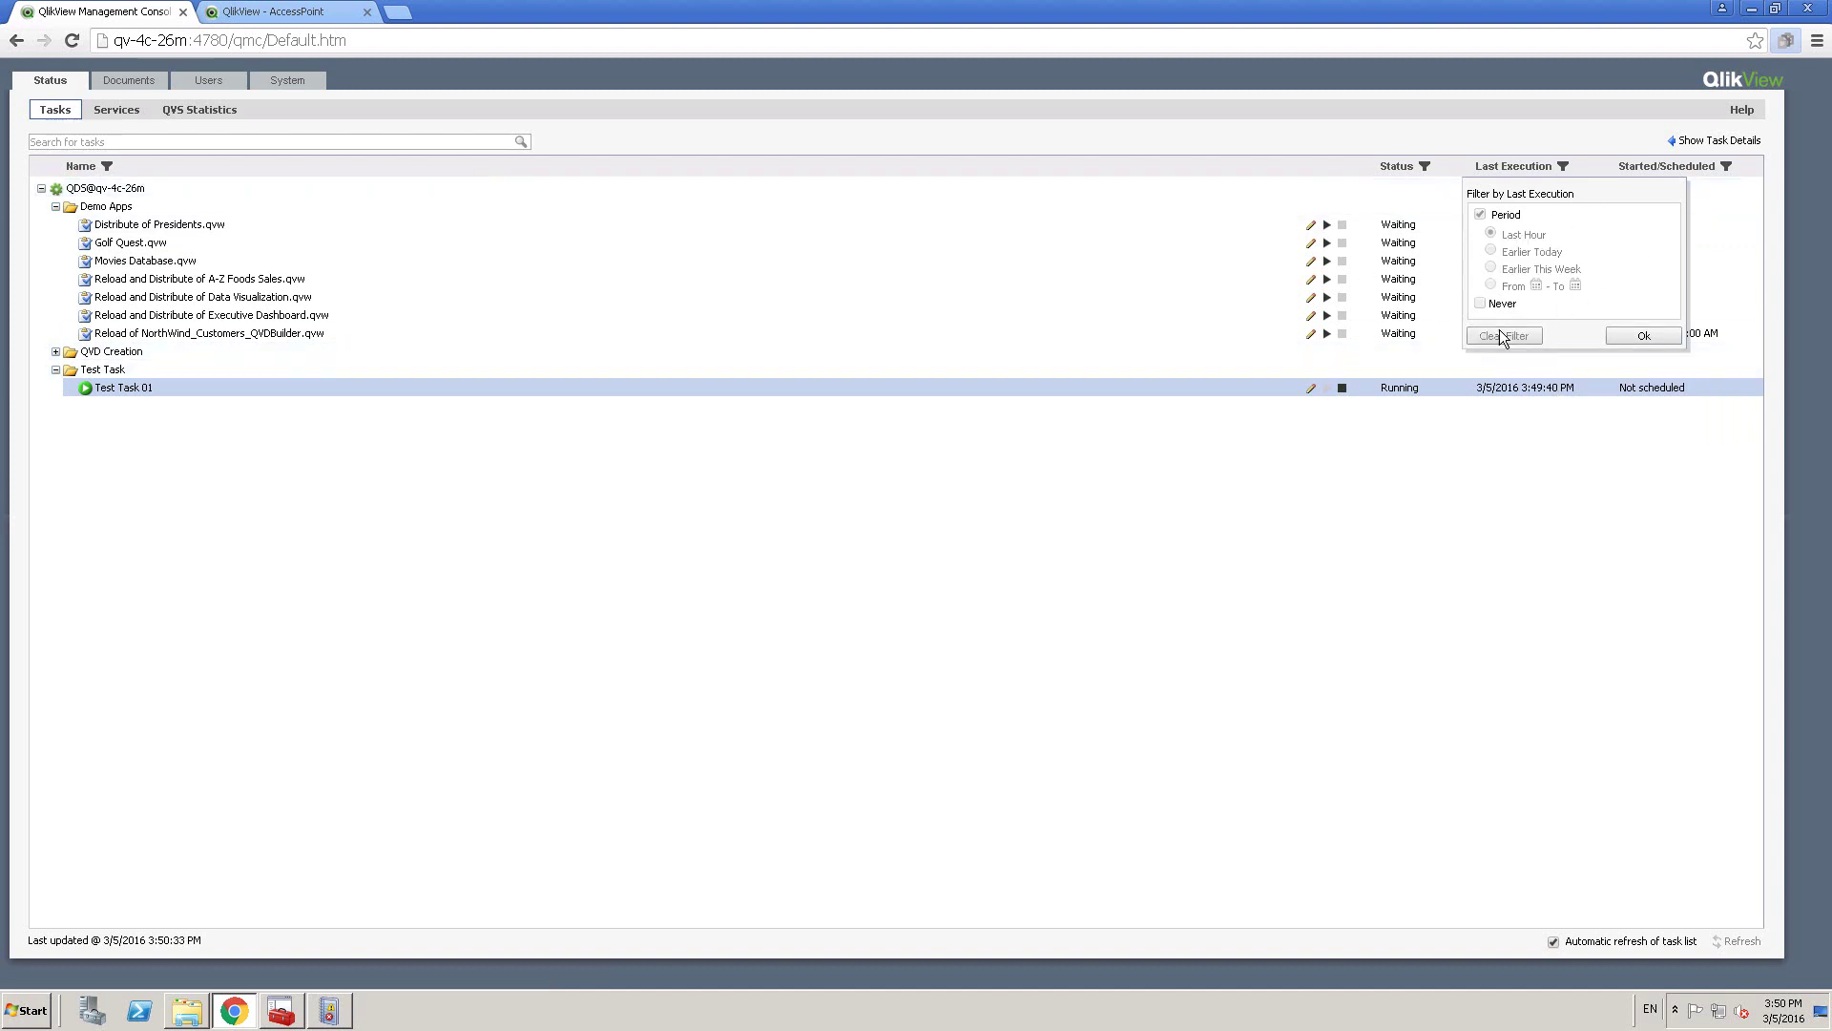
click(1644, 335)
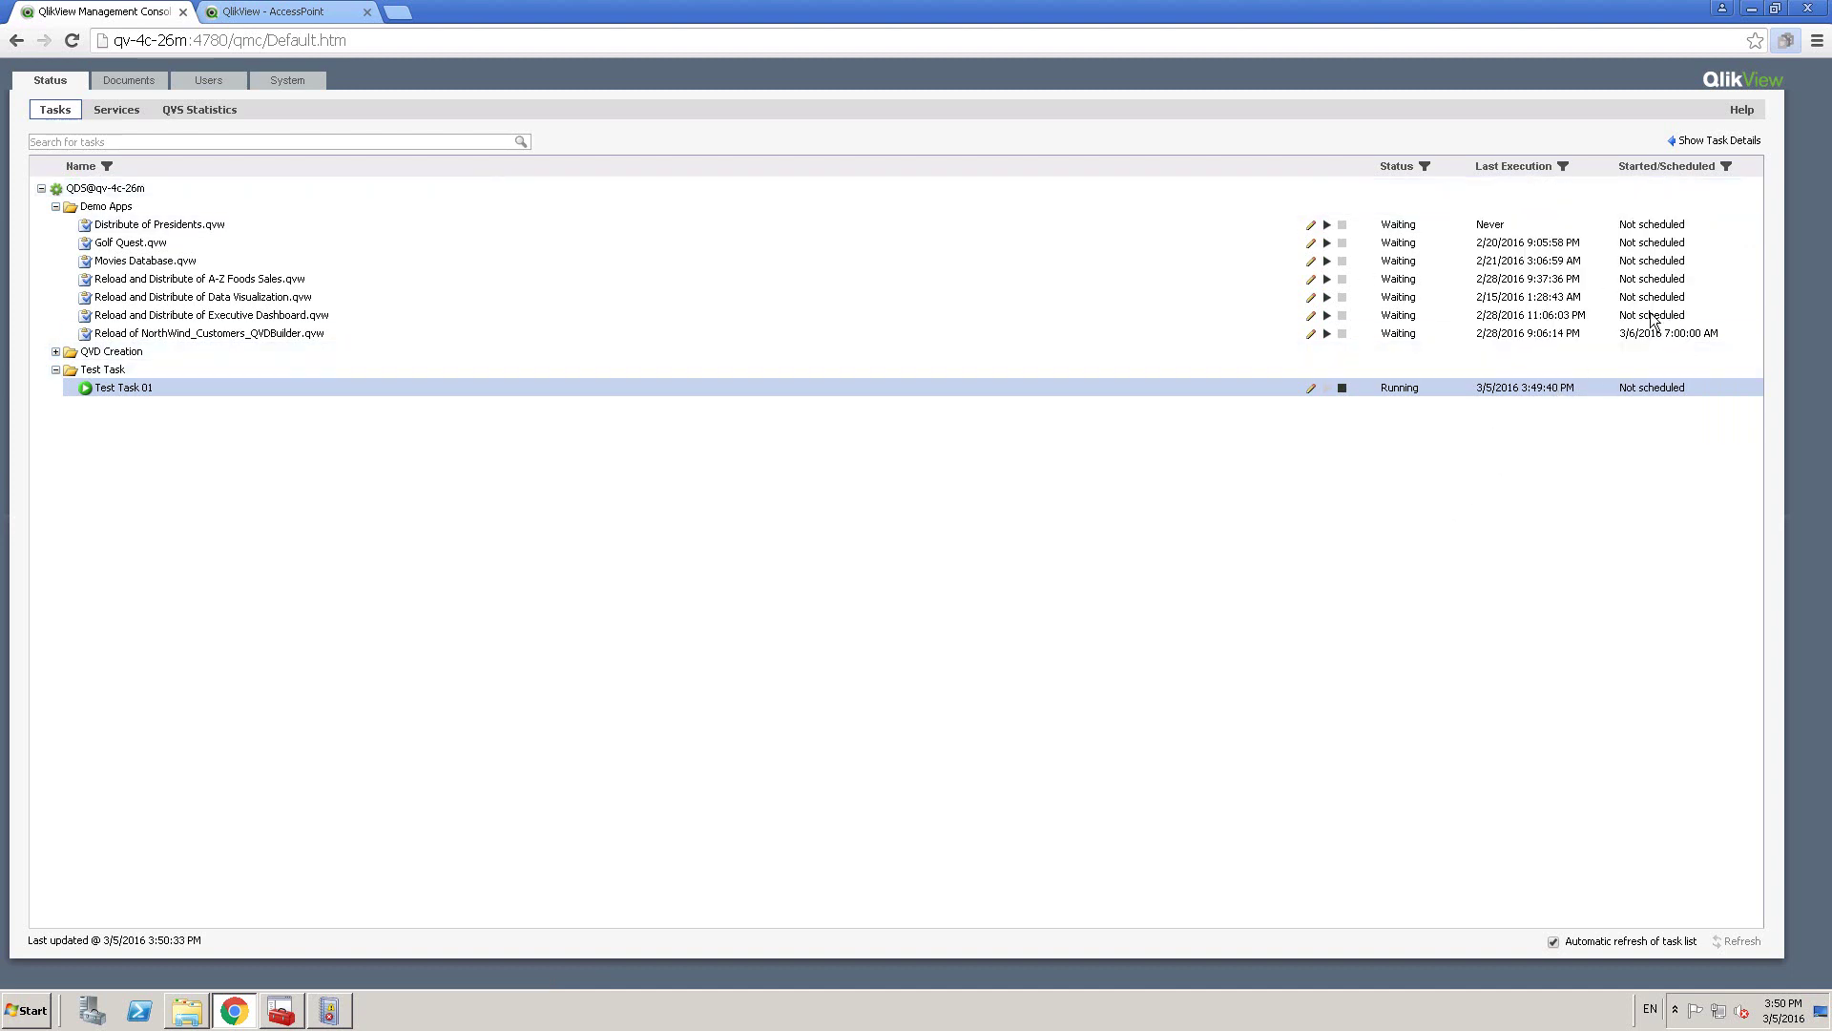
- Review the Started/Scheduled filter options and show Test Task 01's task details and history
click(1728, 167)
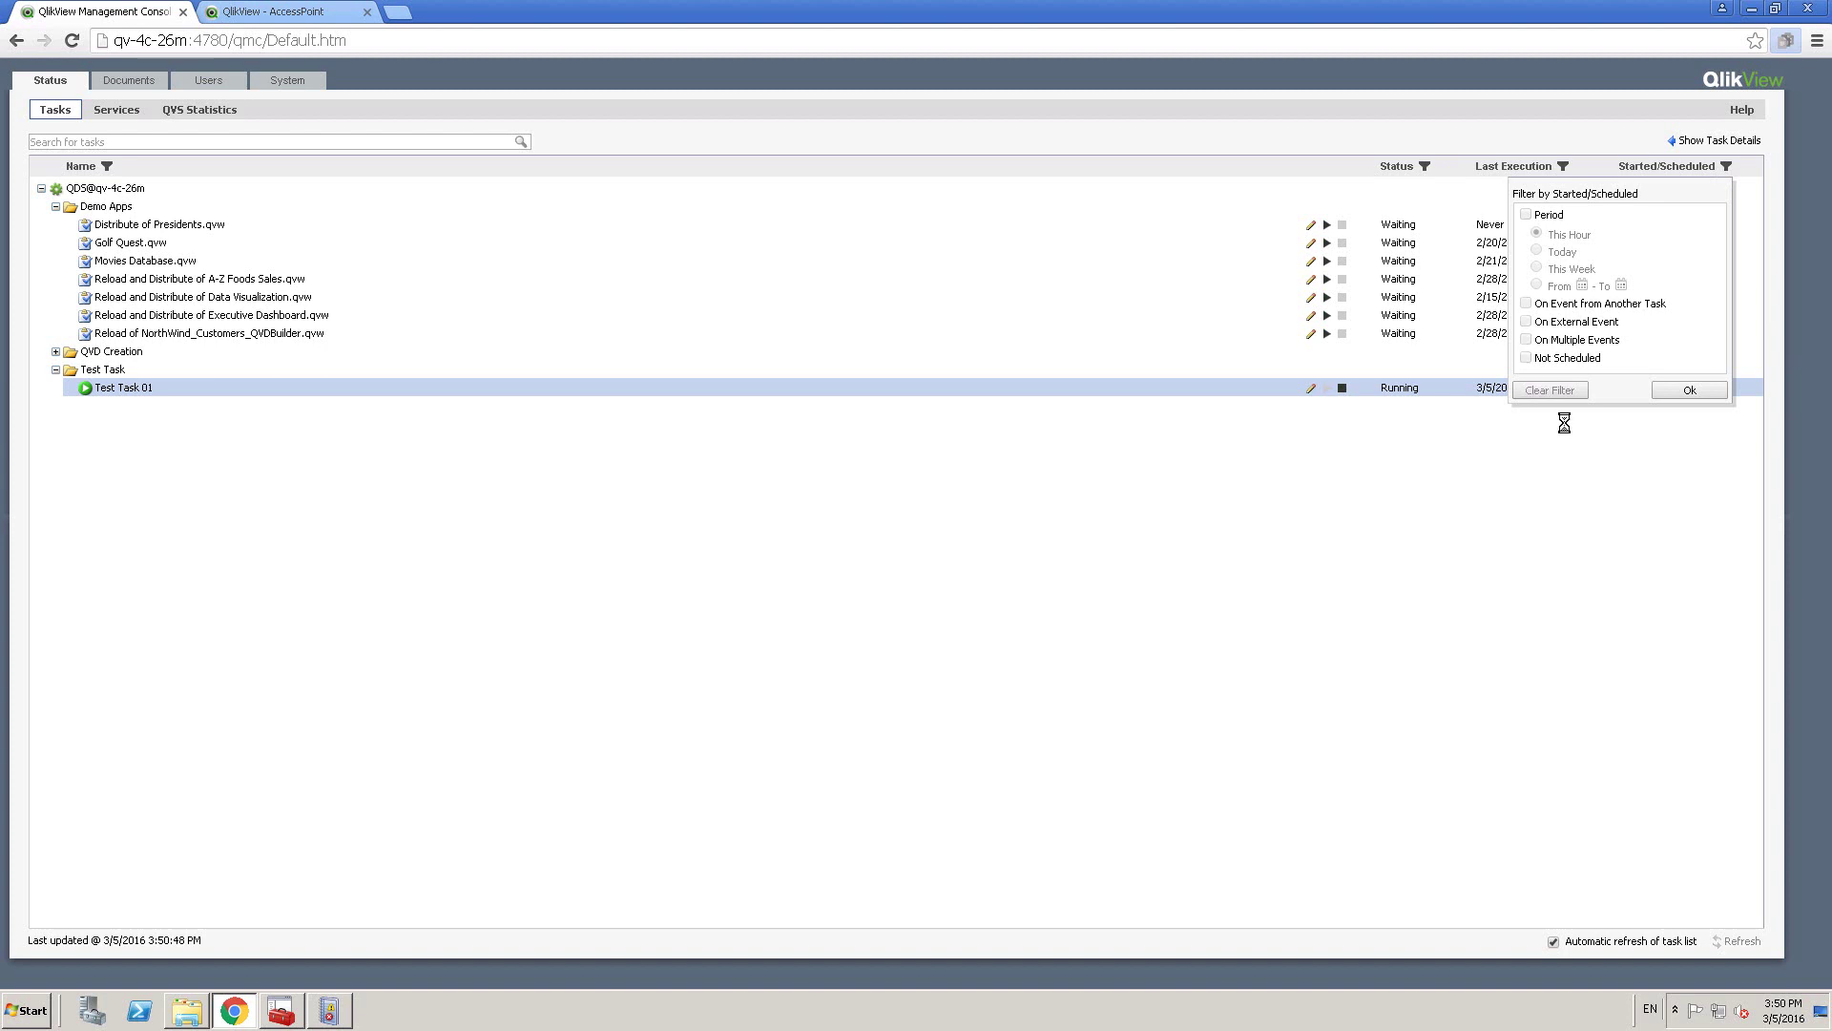
click(1718, 140)
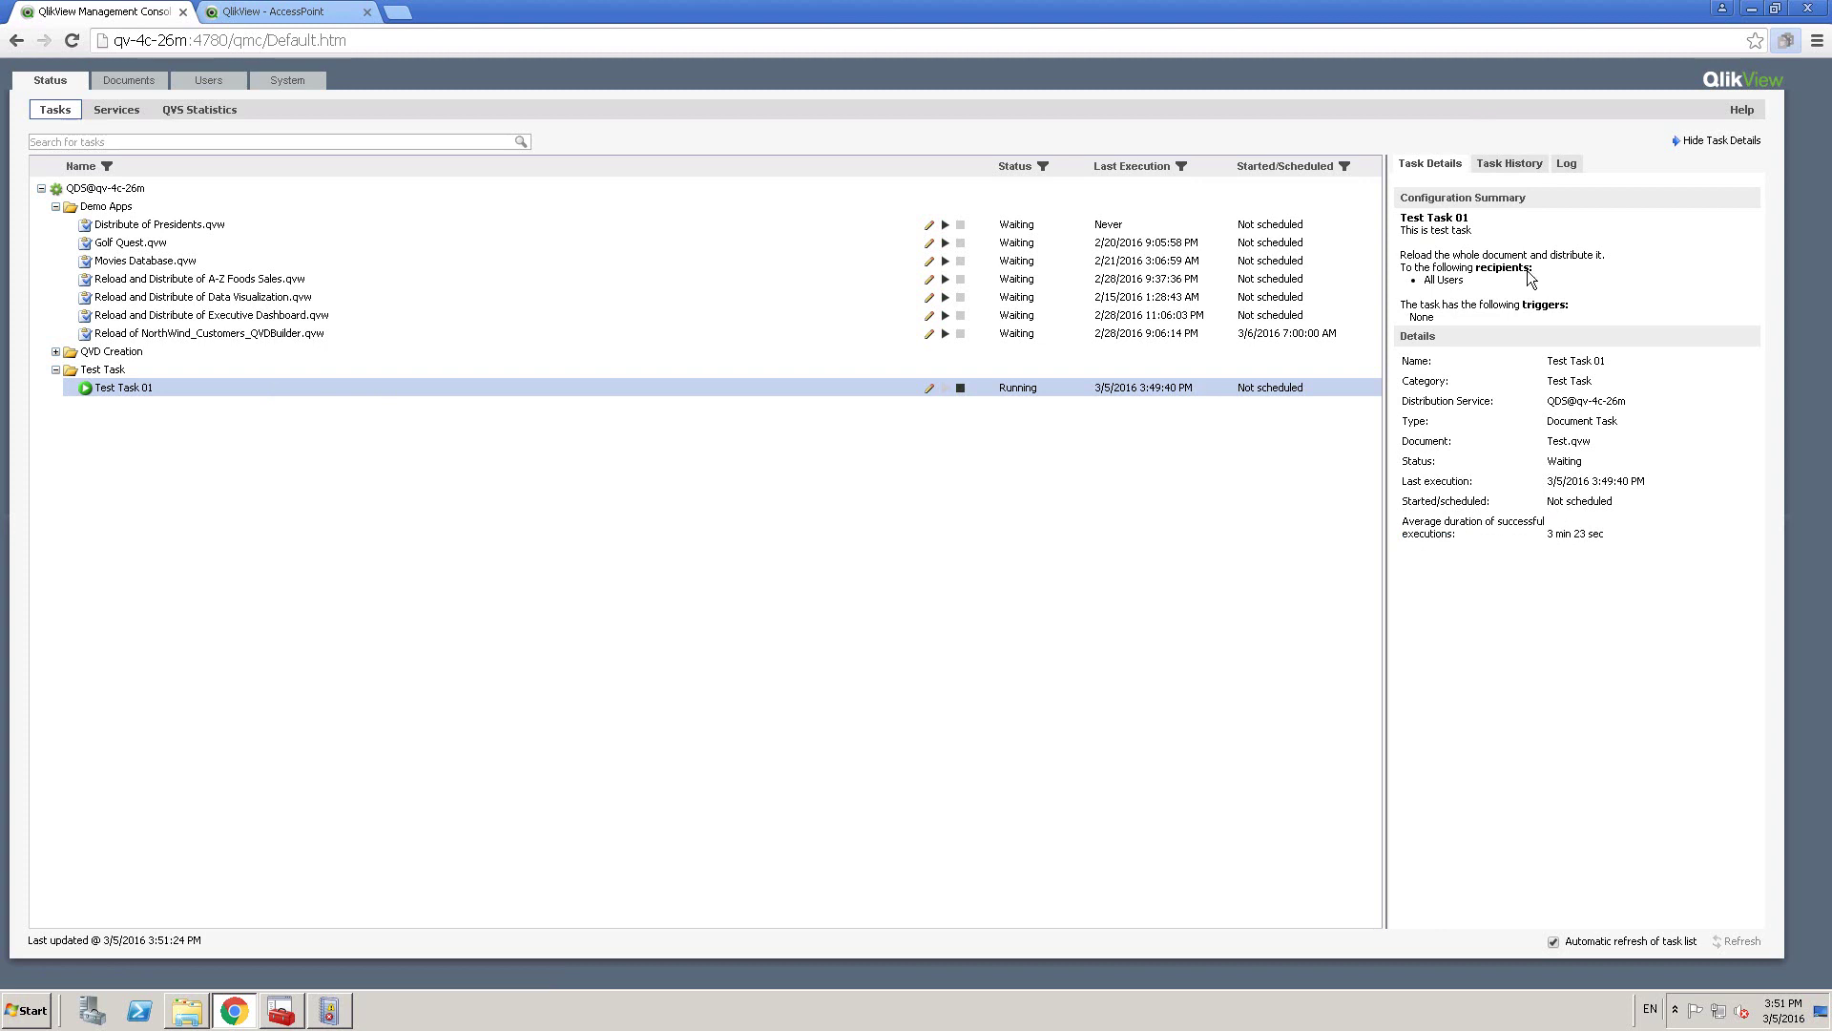
click(1510, 164)
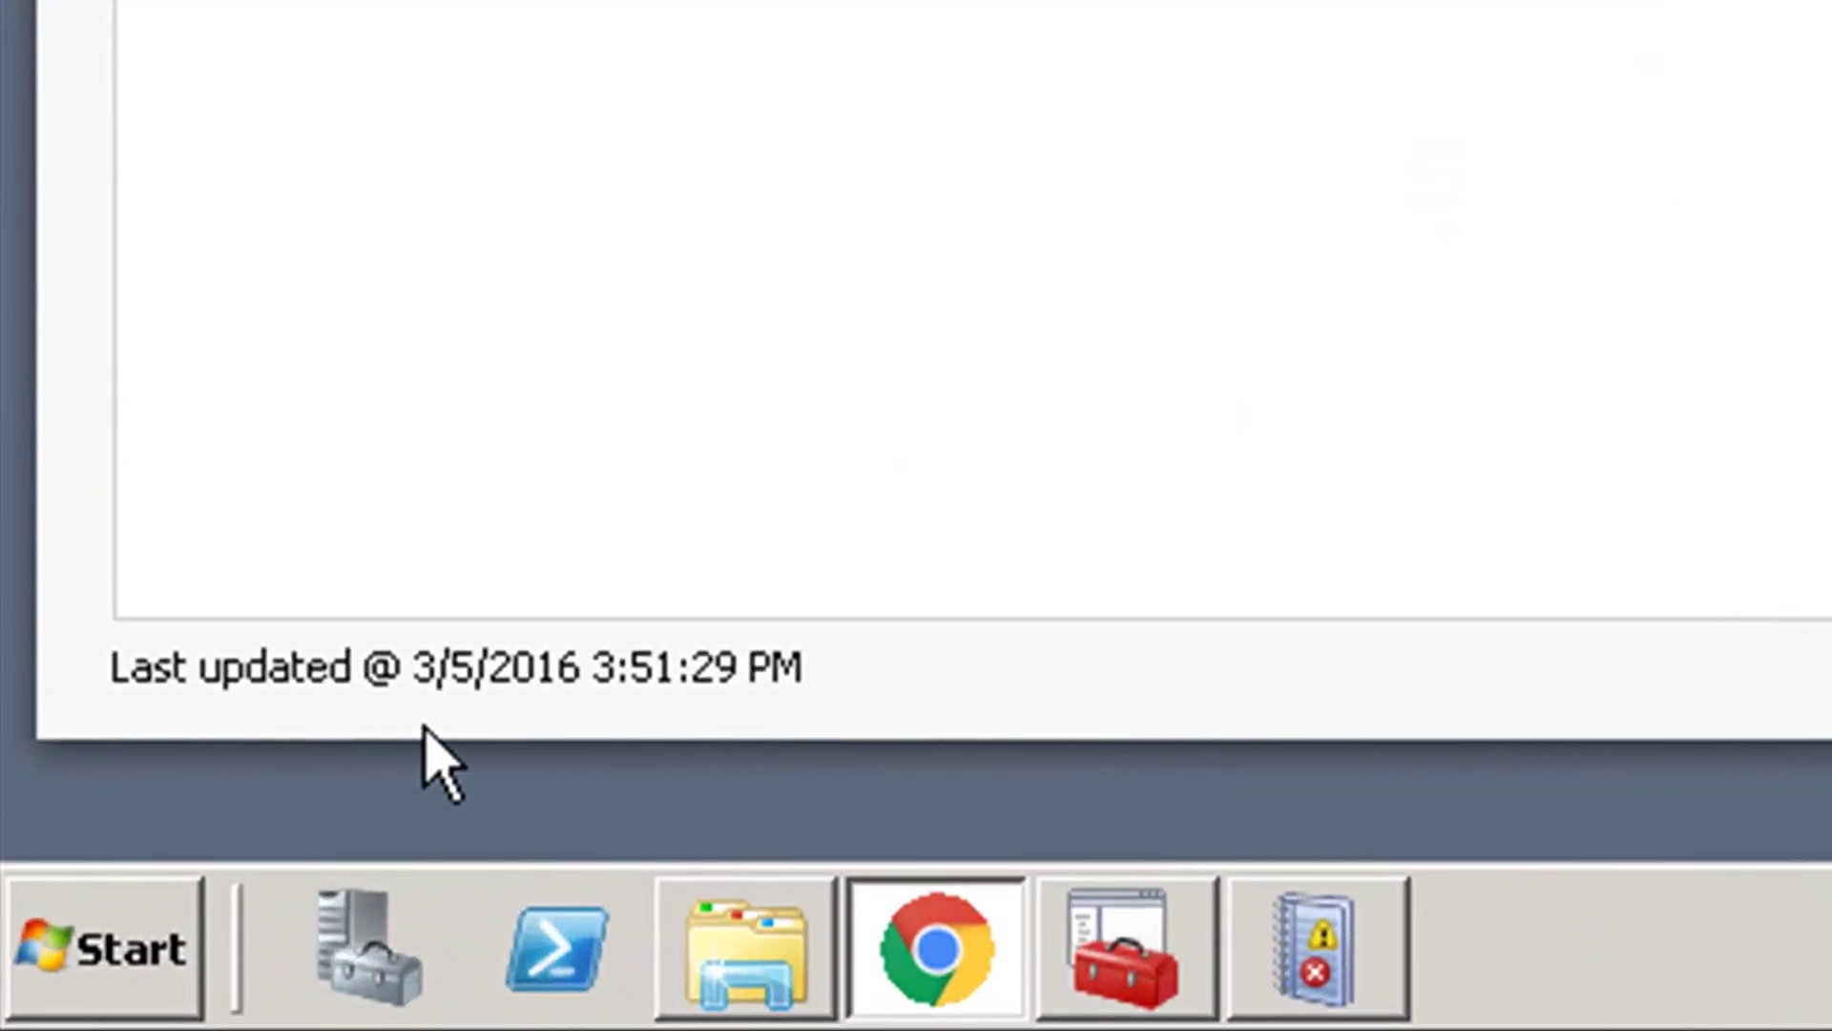
- Highlight the task list's last updated timestamp and its seconds value to check the automatic refresh
drag(127, 666, 814, 662)
double_click(728, 665)
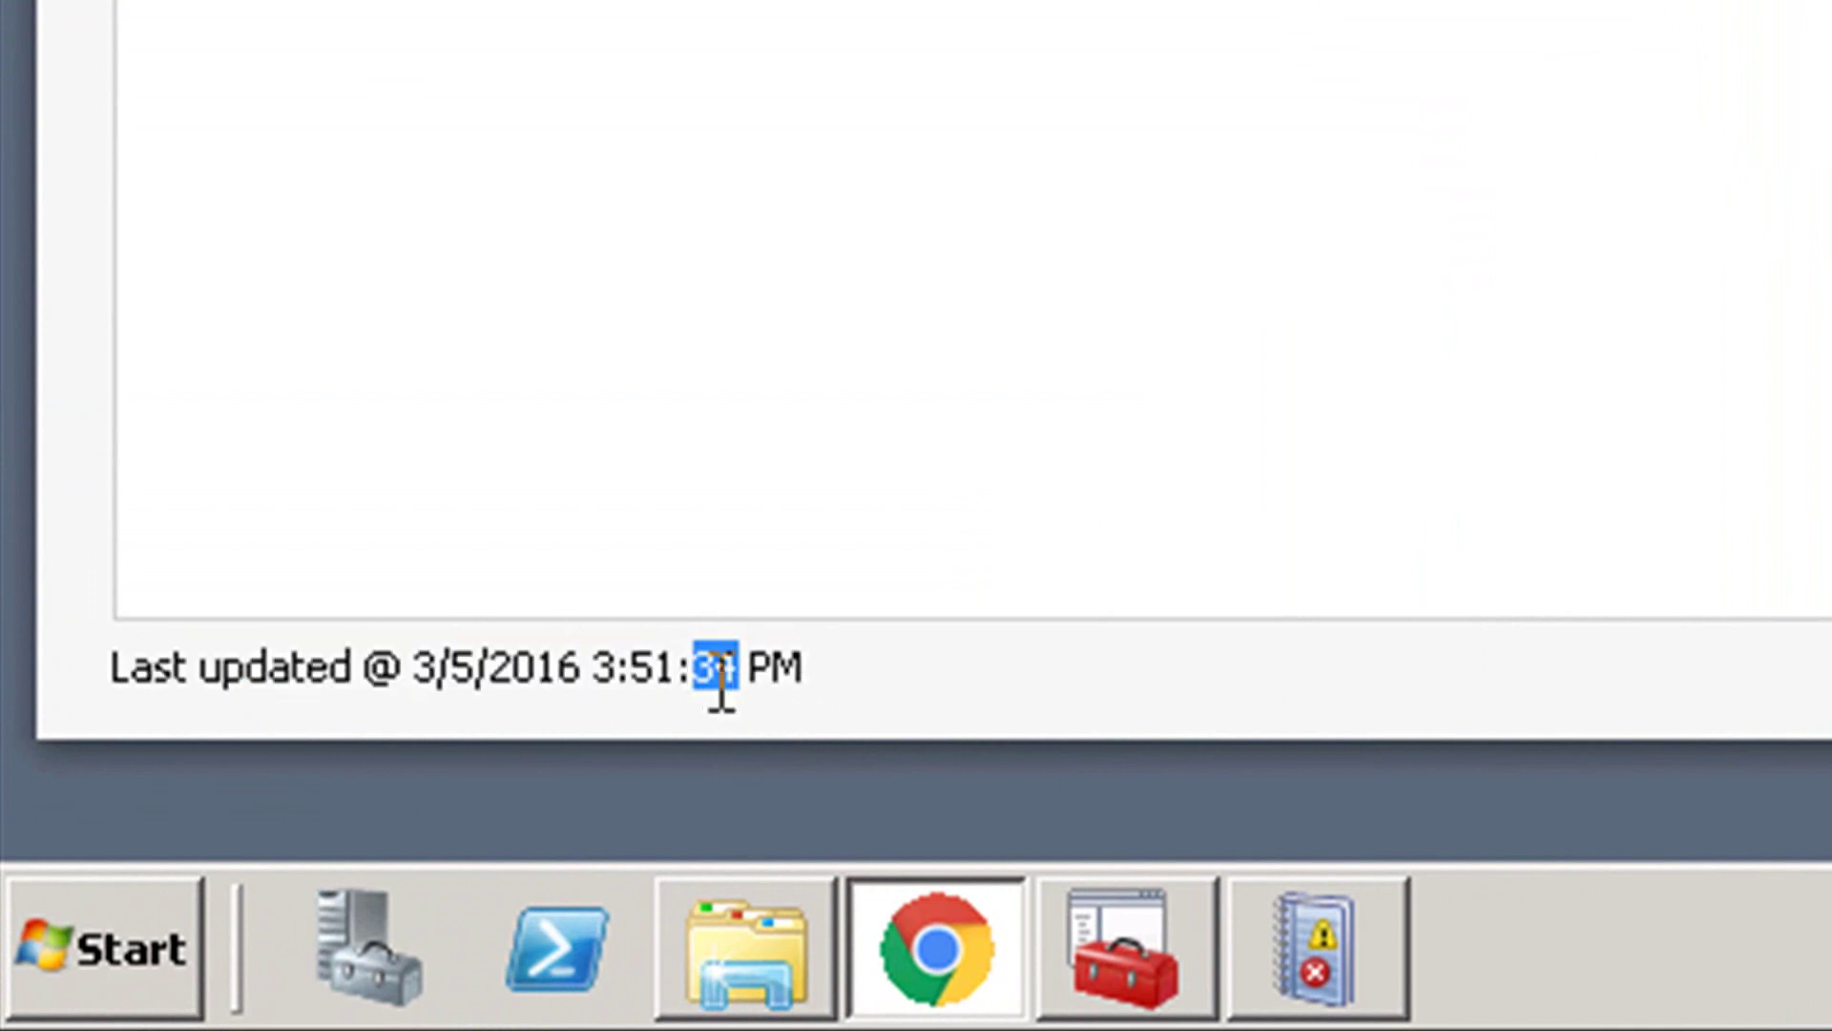
click(647, 716)
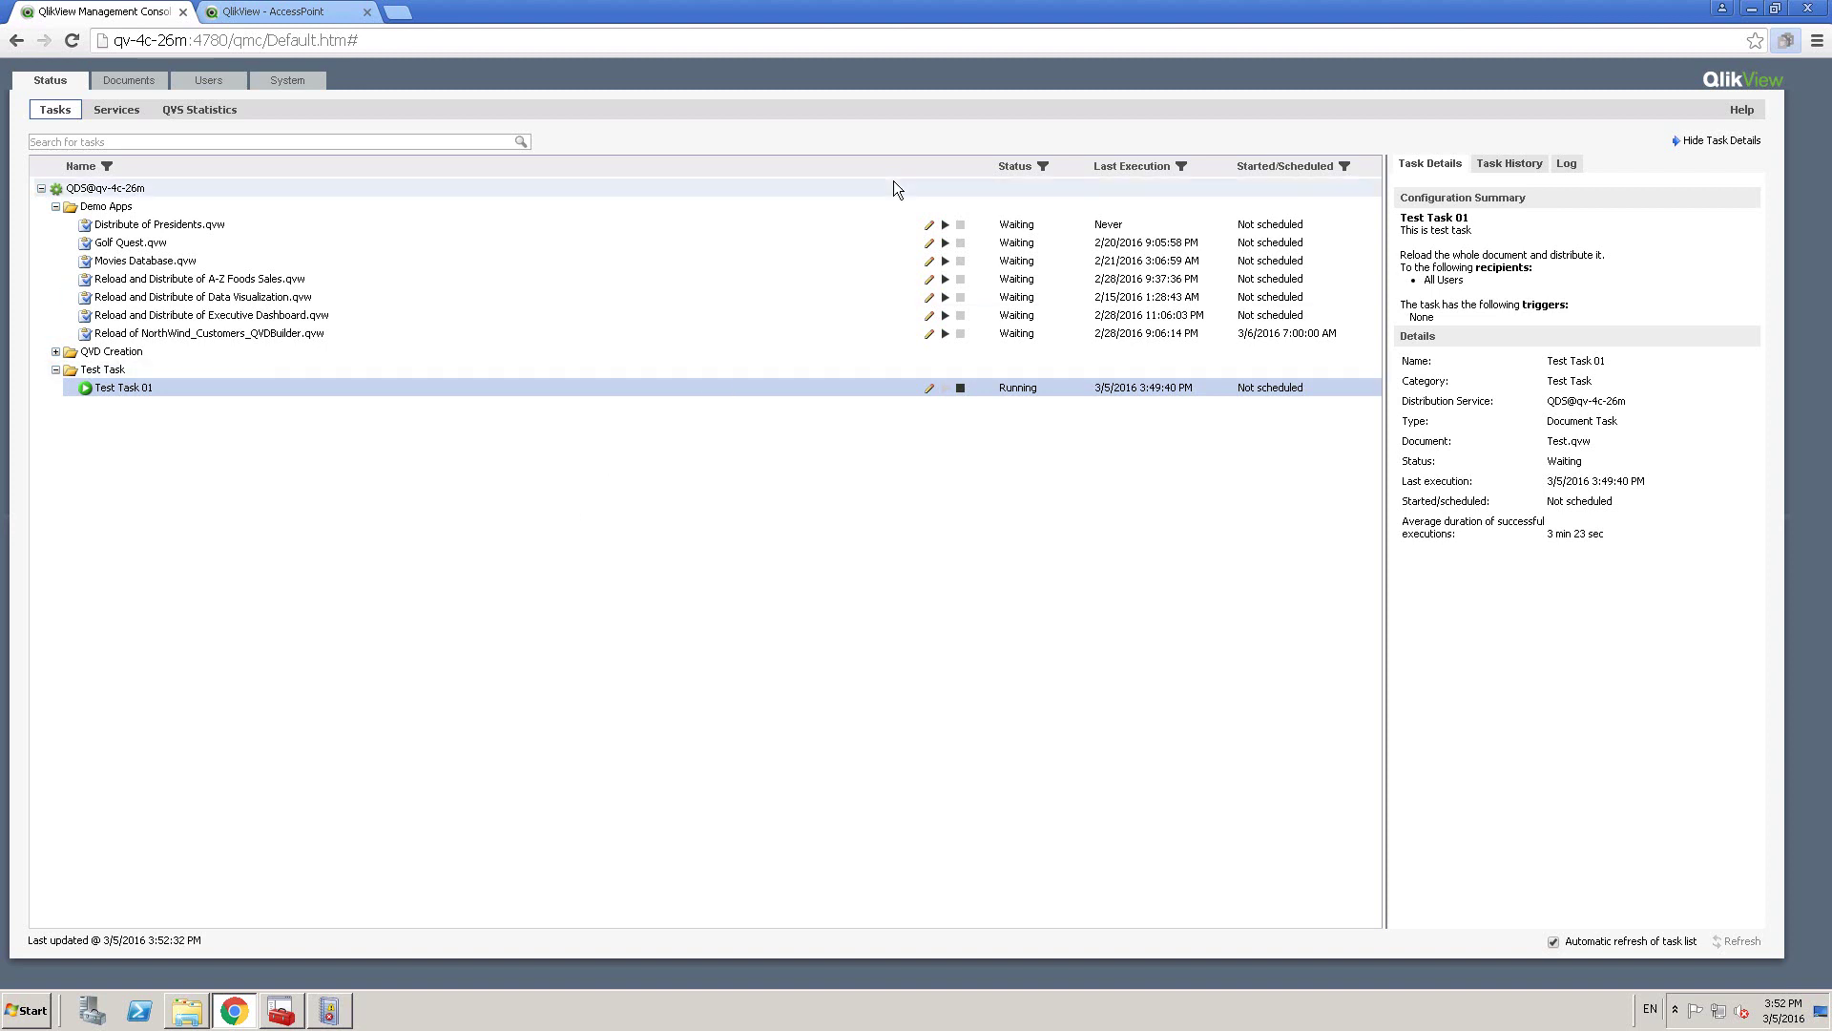
- Switch to Chrome from the server desktop and open the QlikView Management Console's task list
mouse_move(1122, 3)
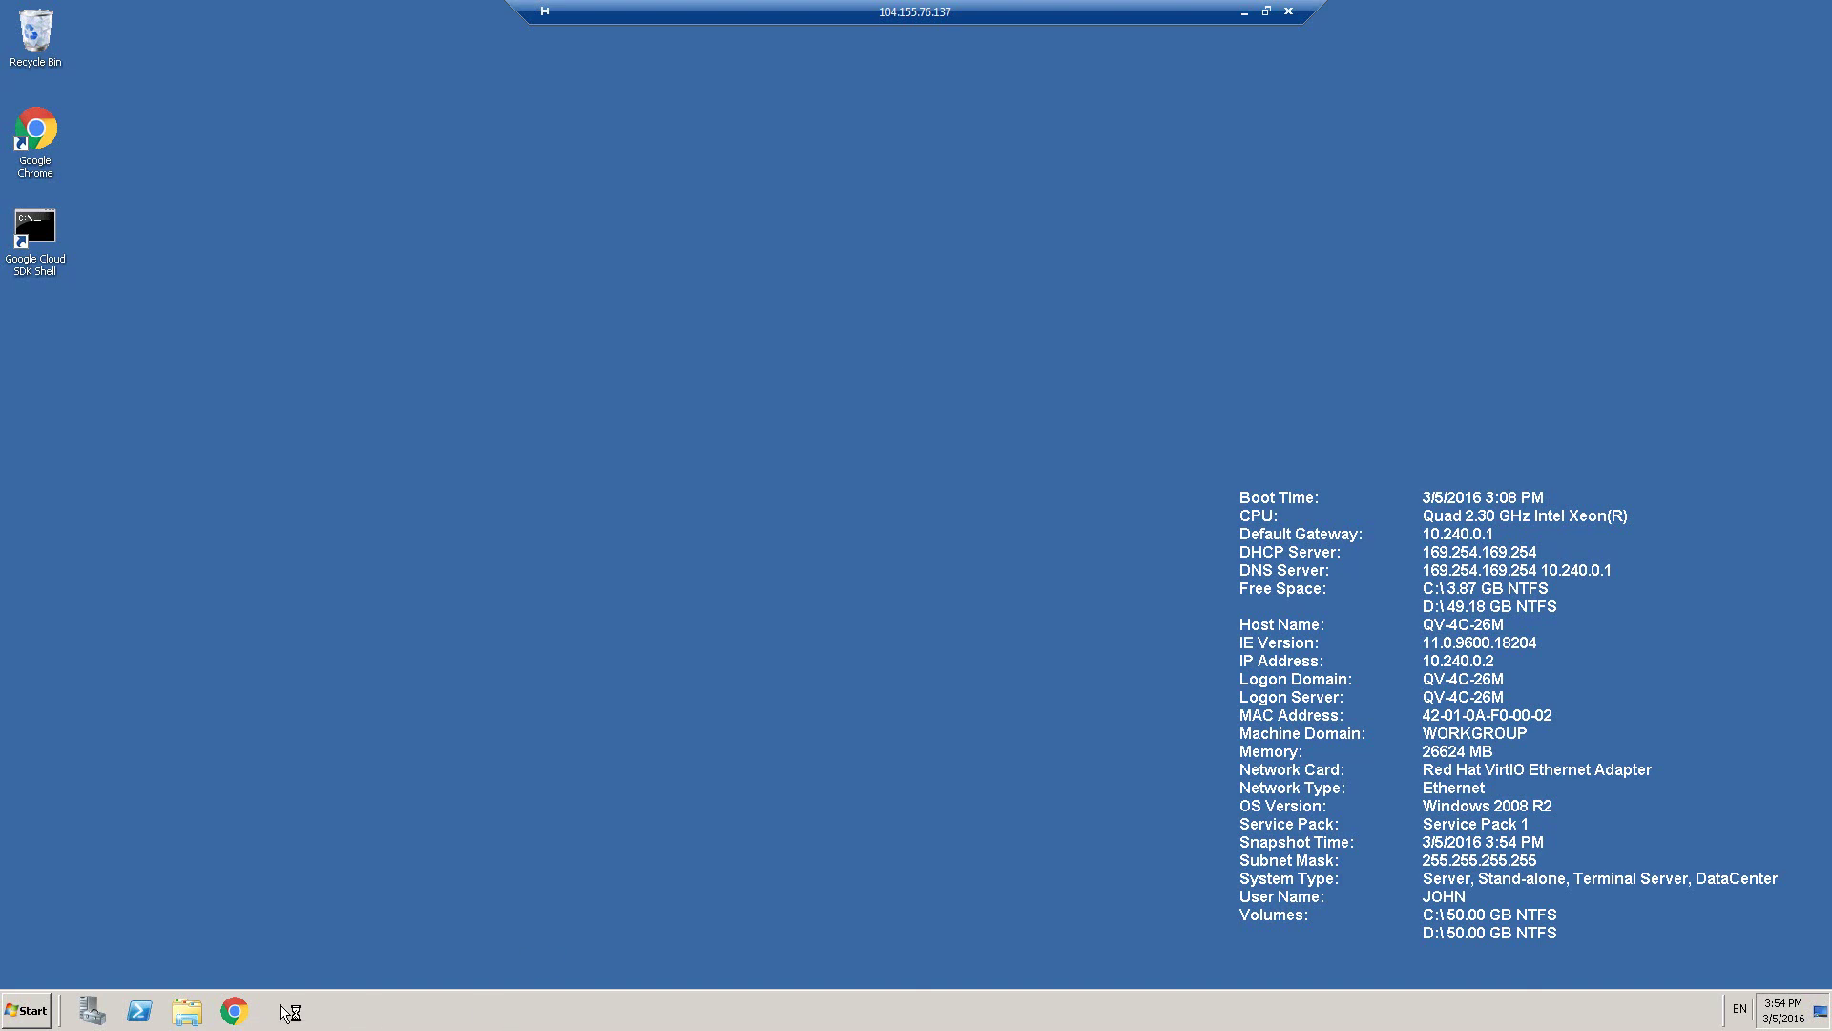
click(237, 1010)
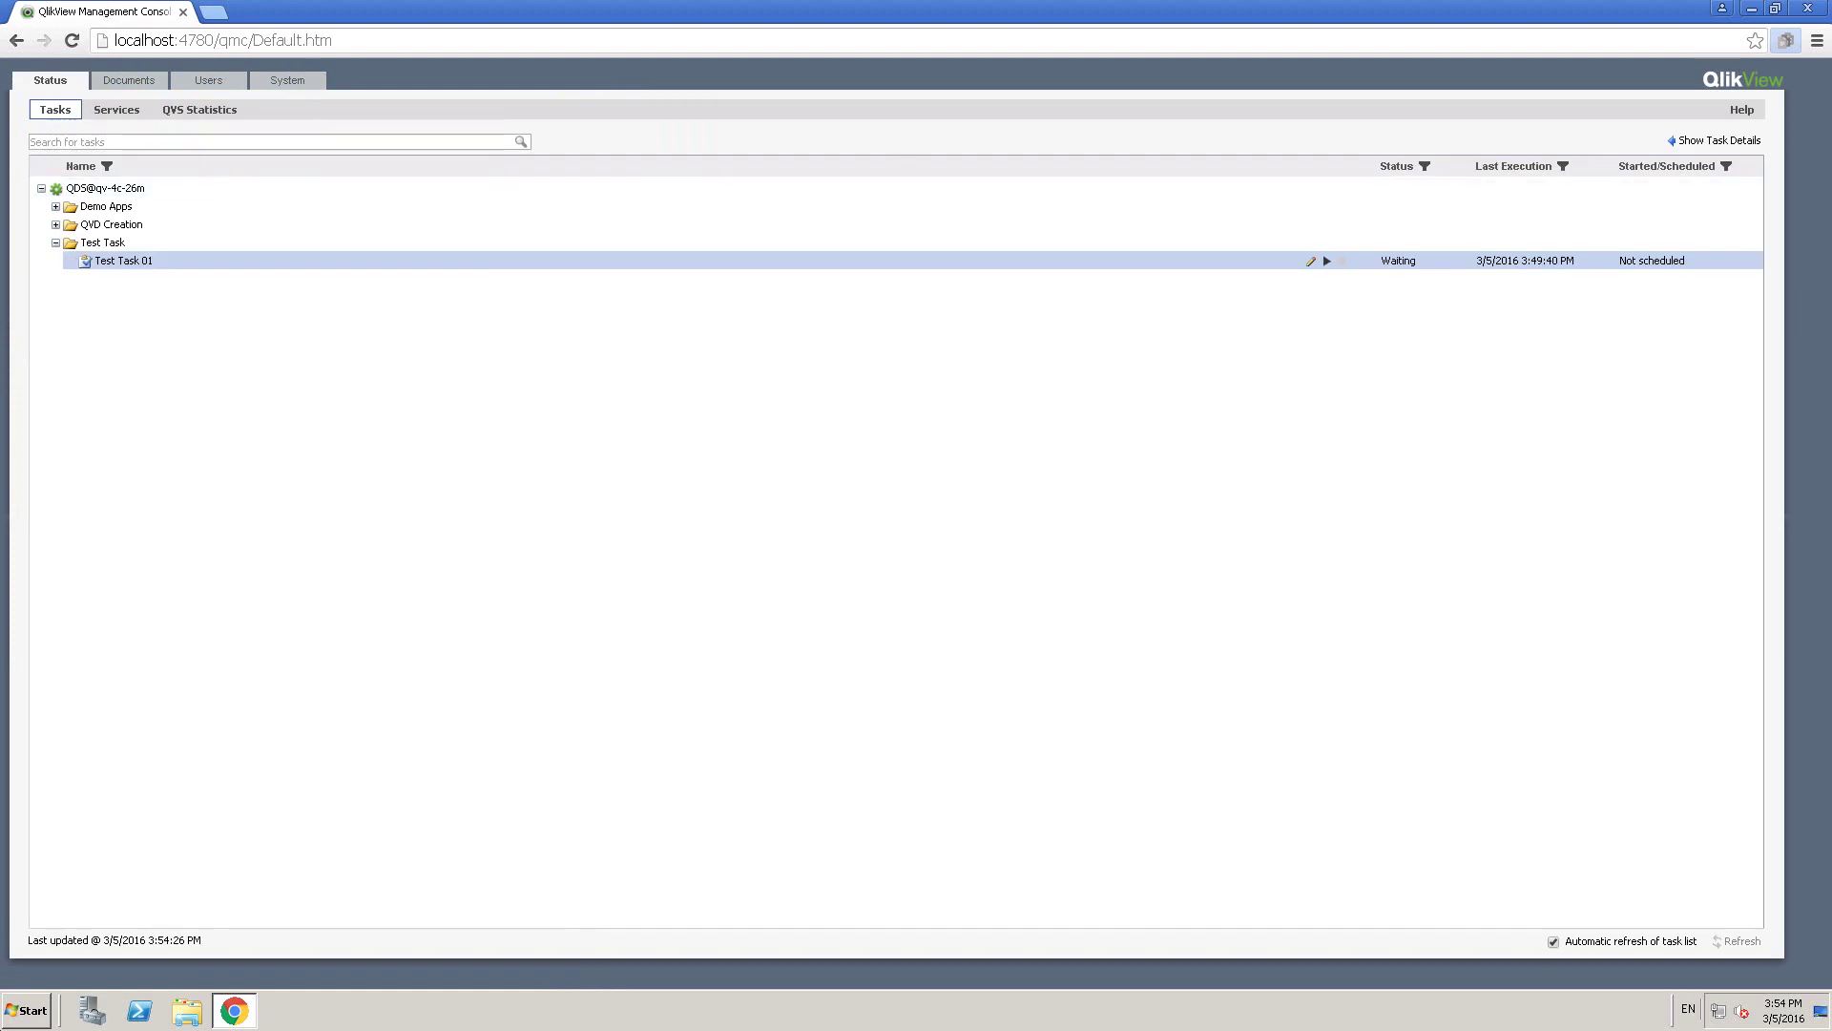
- Open the Test QlikView document from D:\QV11\SourceDocuments in QlikView and maximize its window
click(190, 1015)
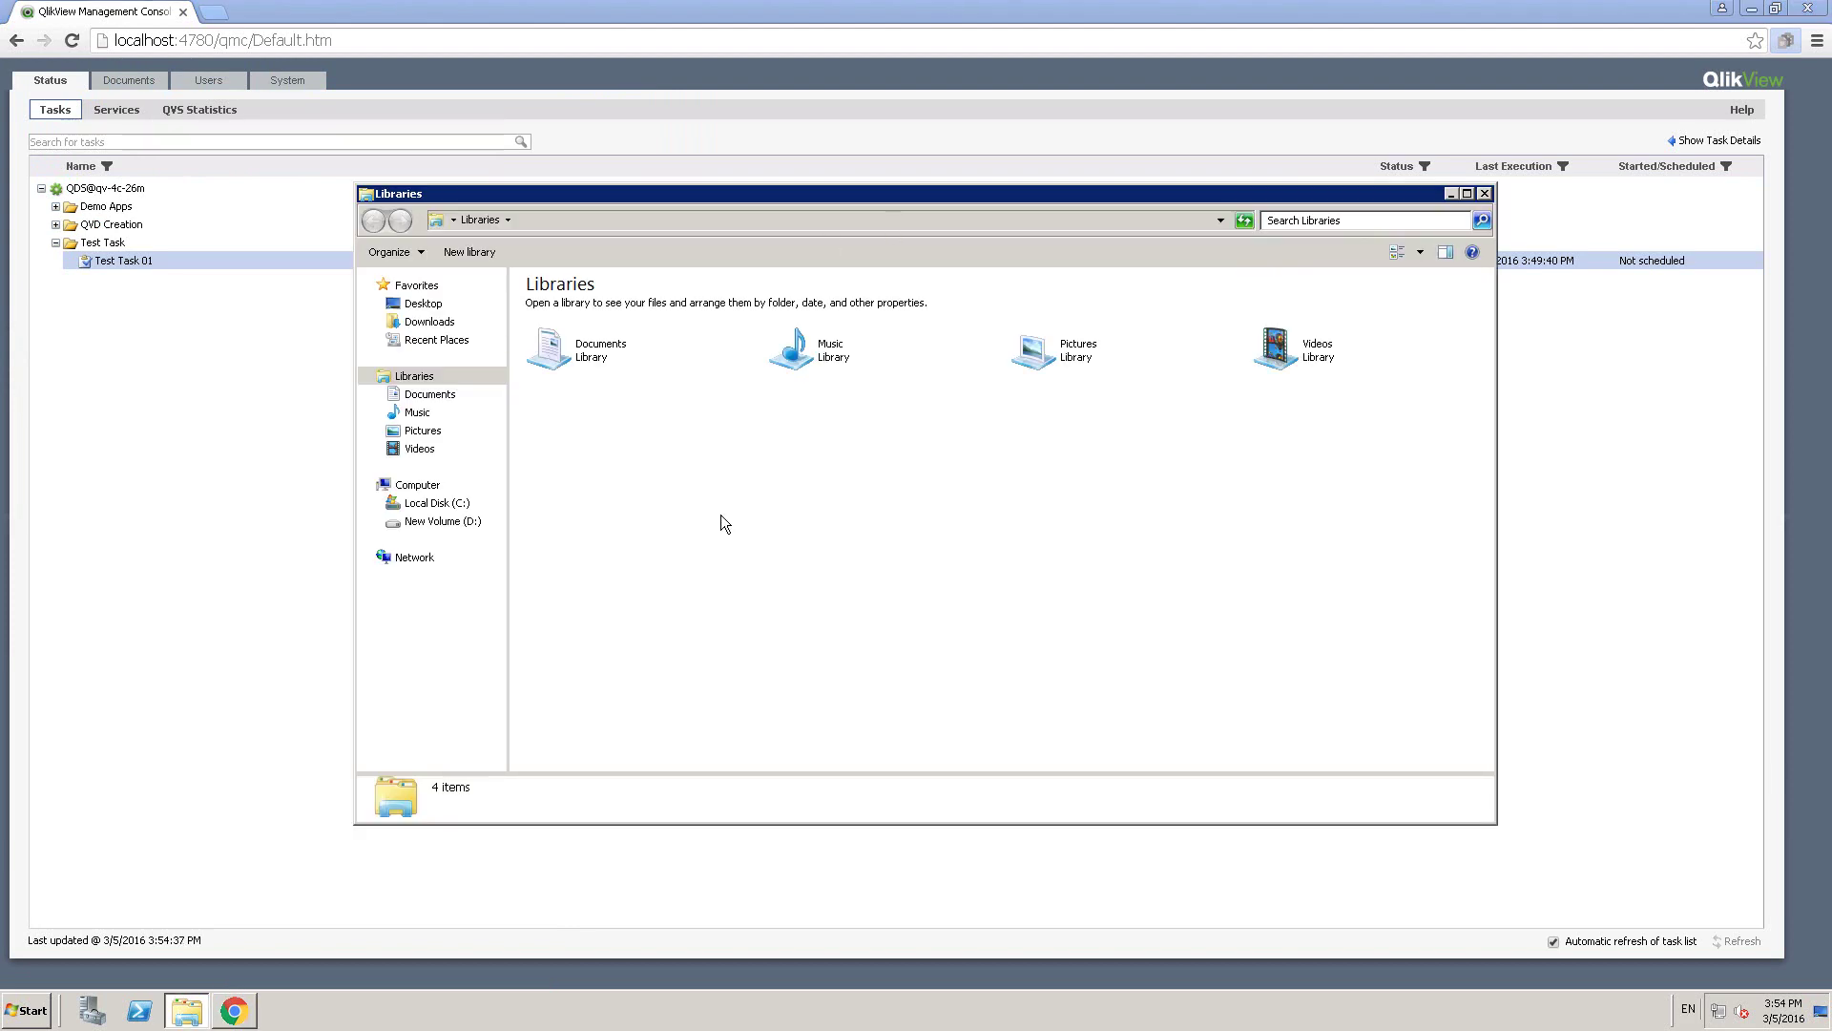
click(429, 522)
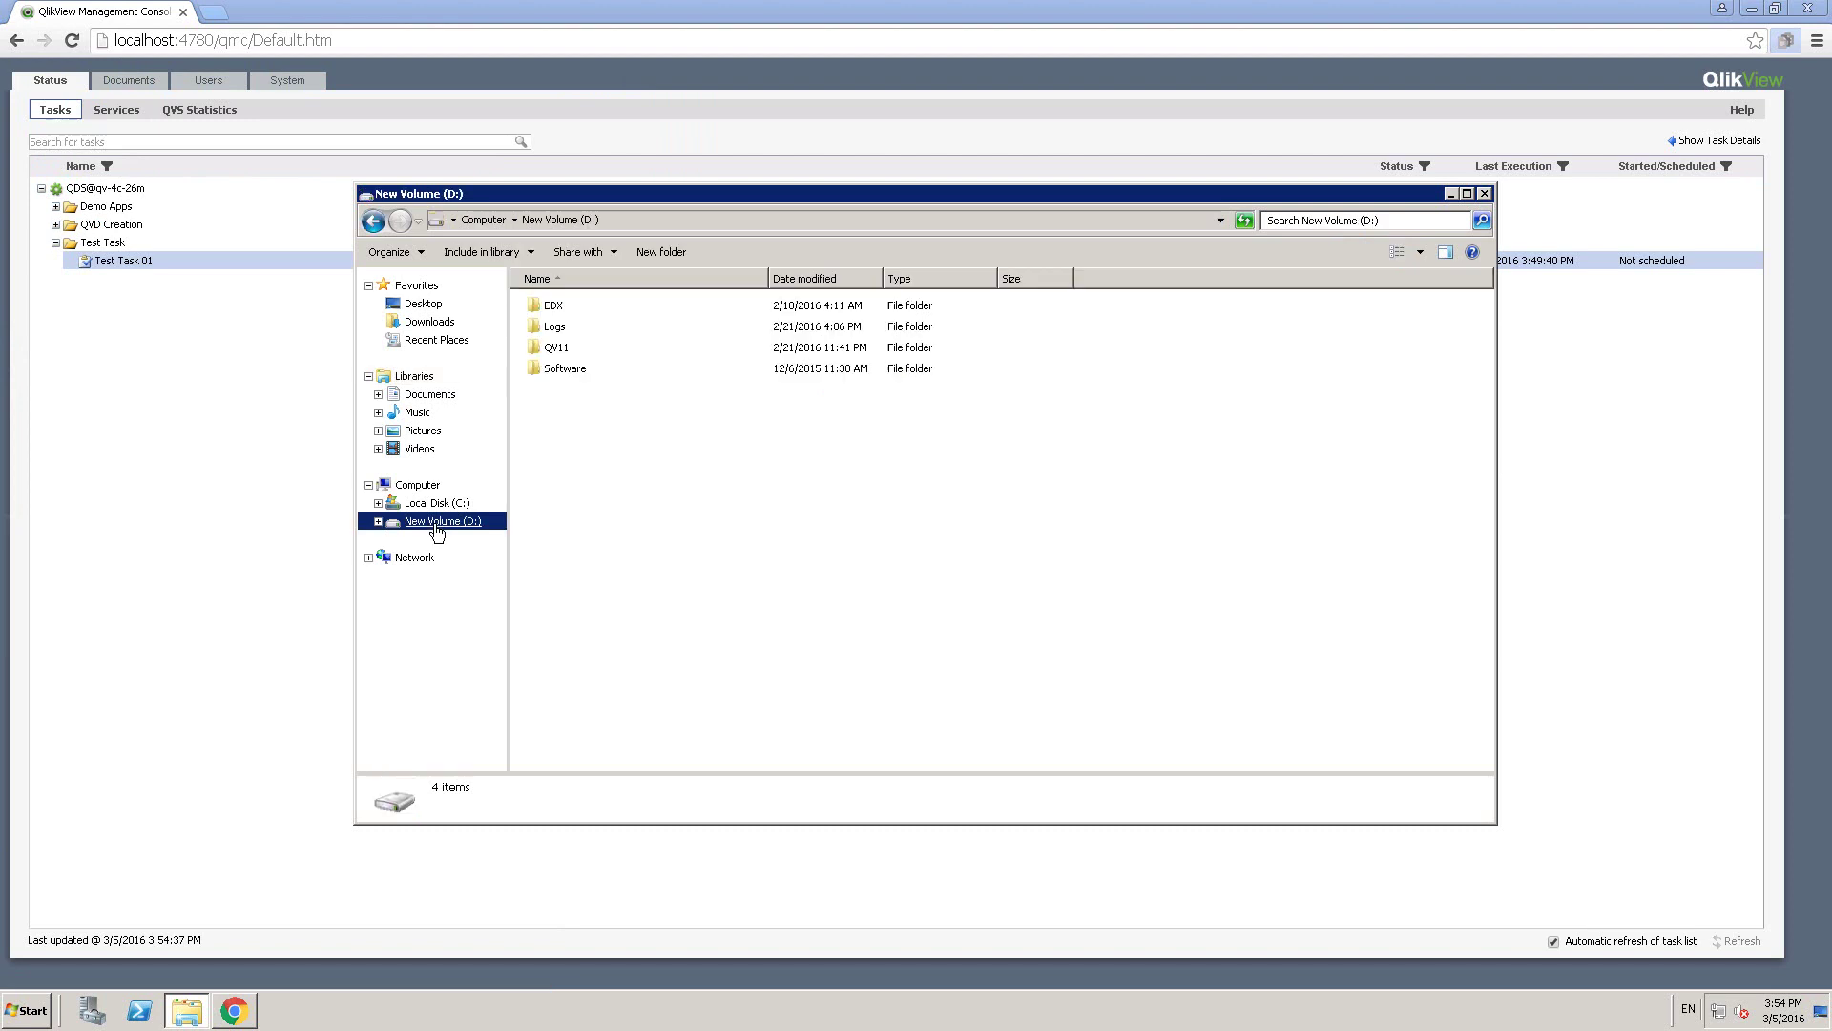
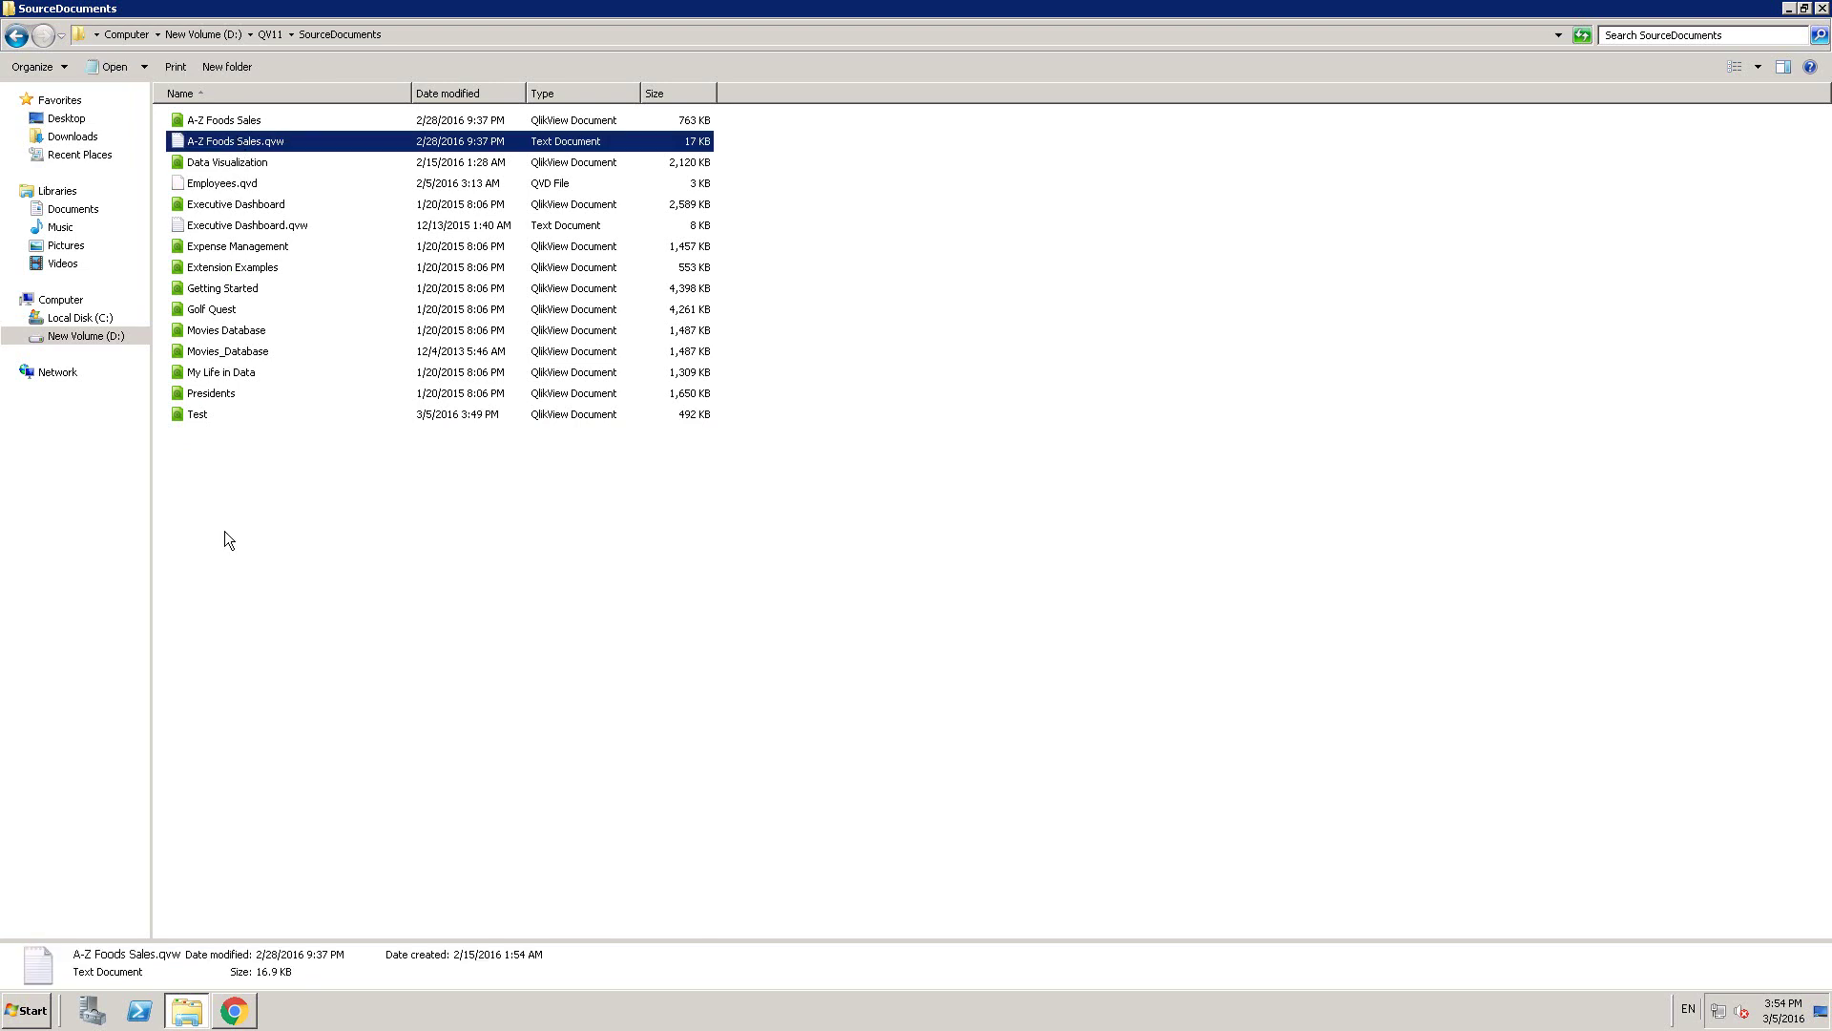
click(223, 531)
double_click(200, 416)
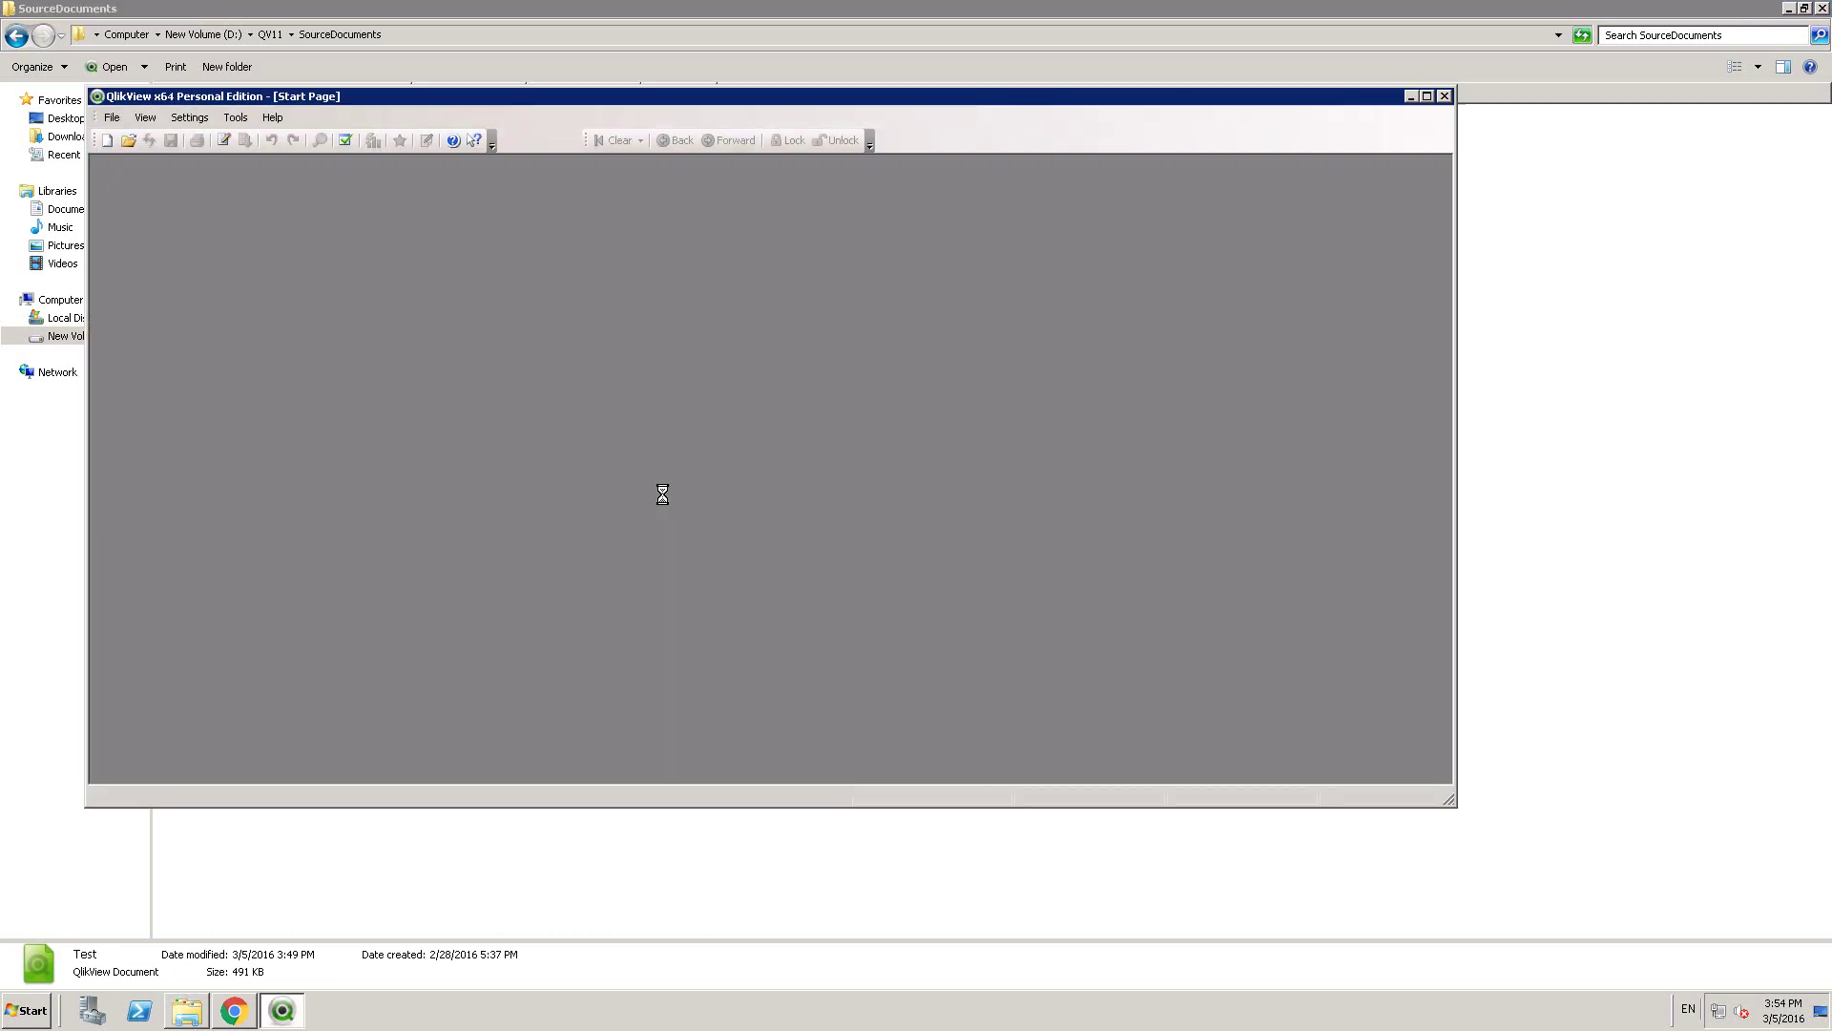
click(1428, 96)
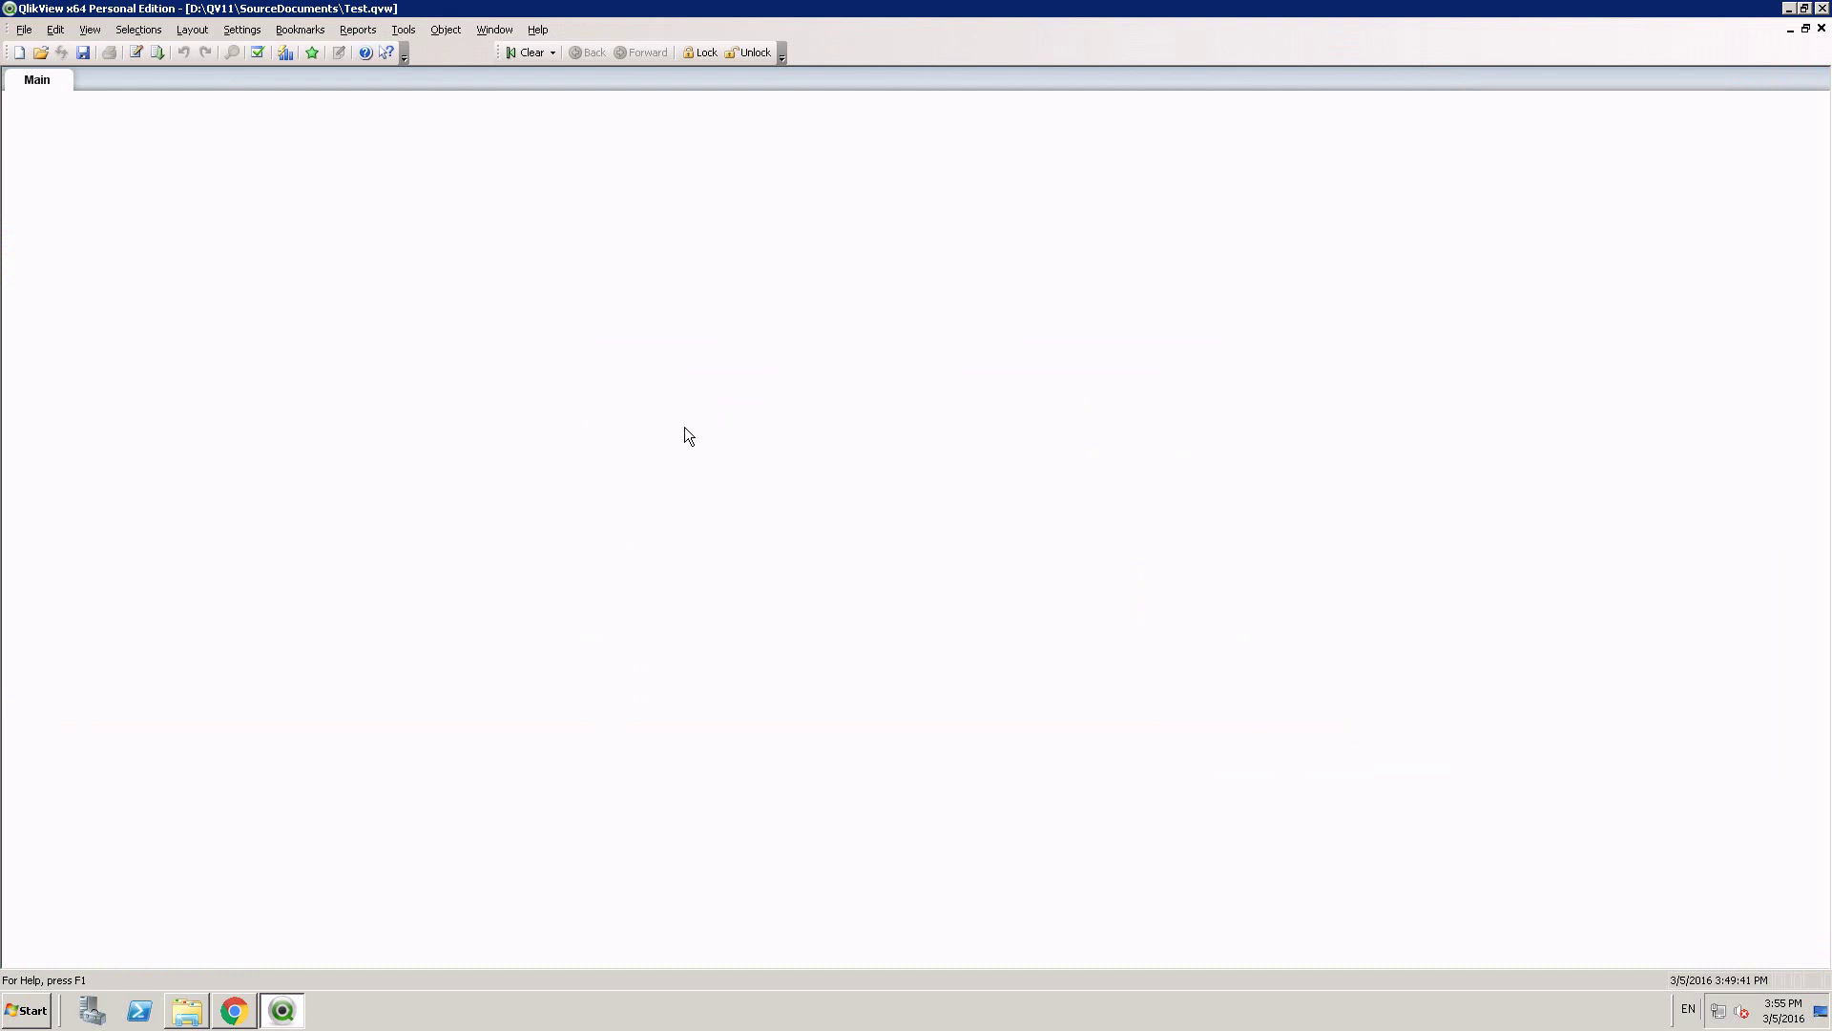
- Enable Generate Logfile in the Test document's properties and turn off Timestamp in Logfile Name
key(ctrl+alt+d)
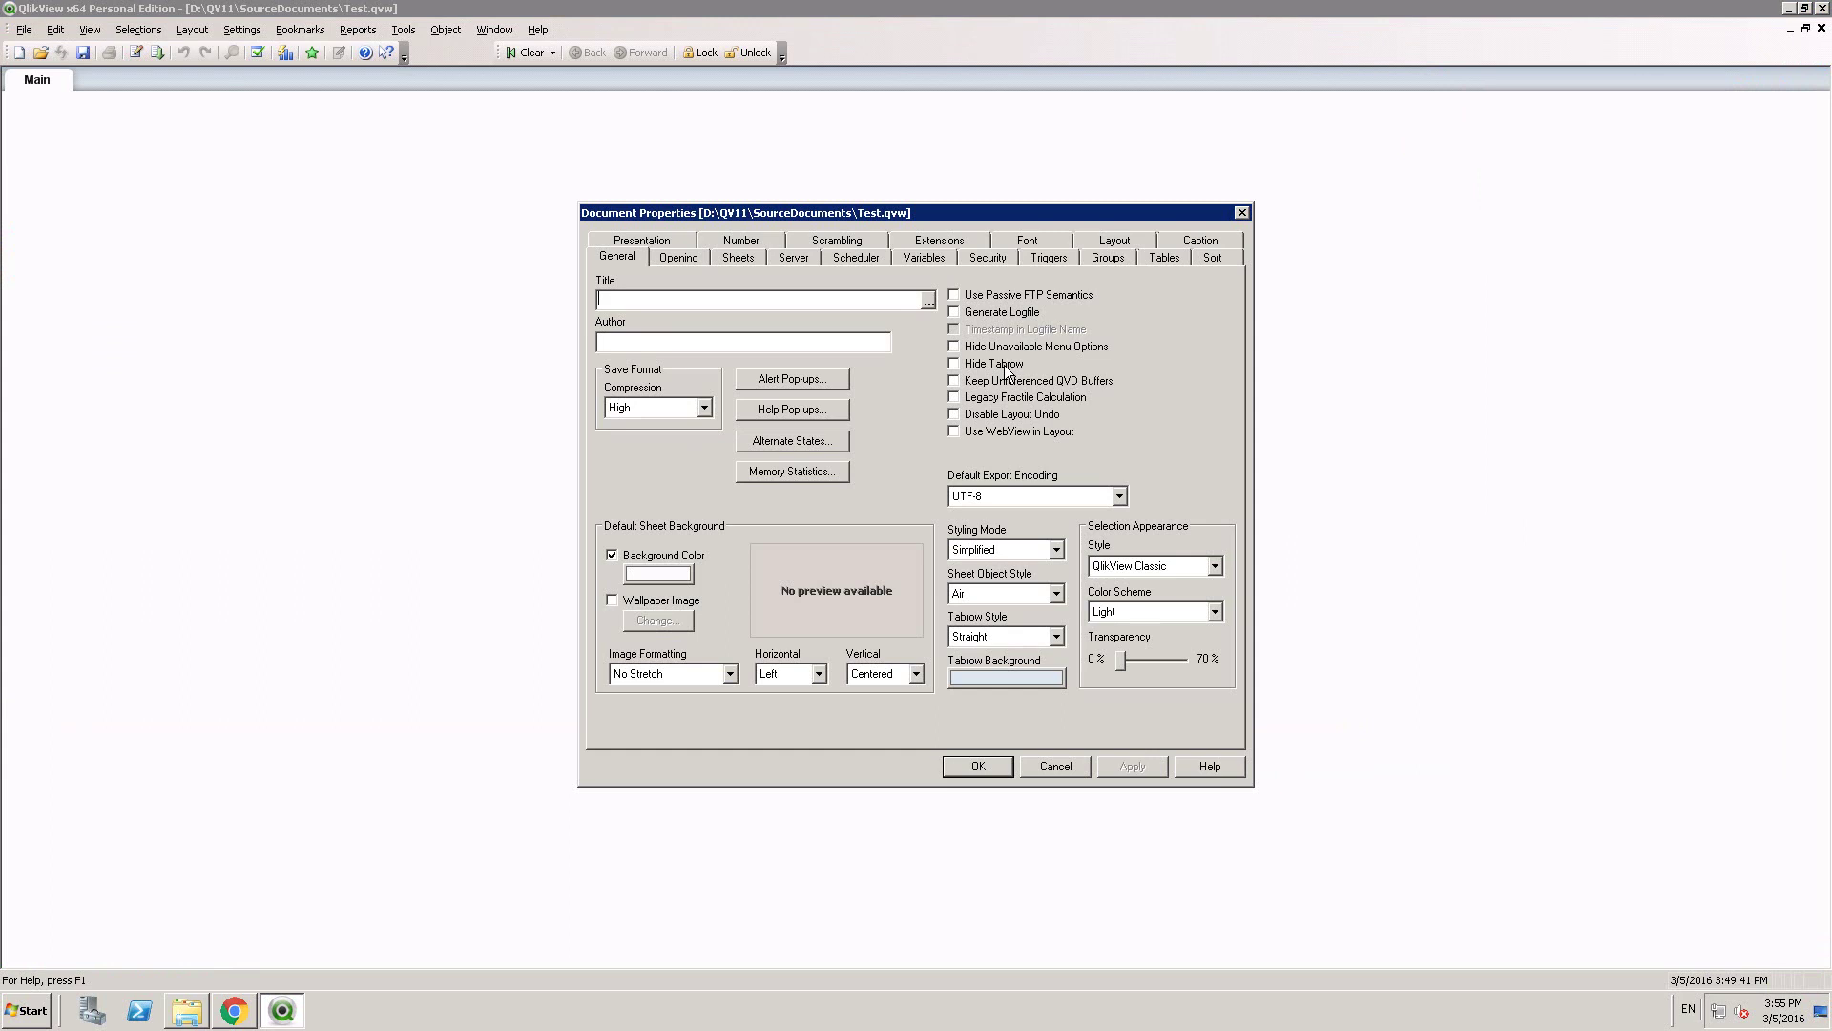
click(1009, 313)
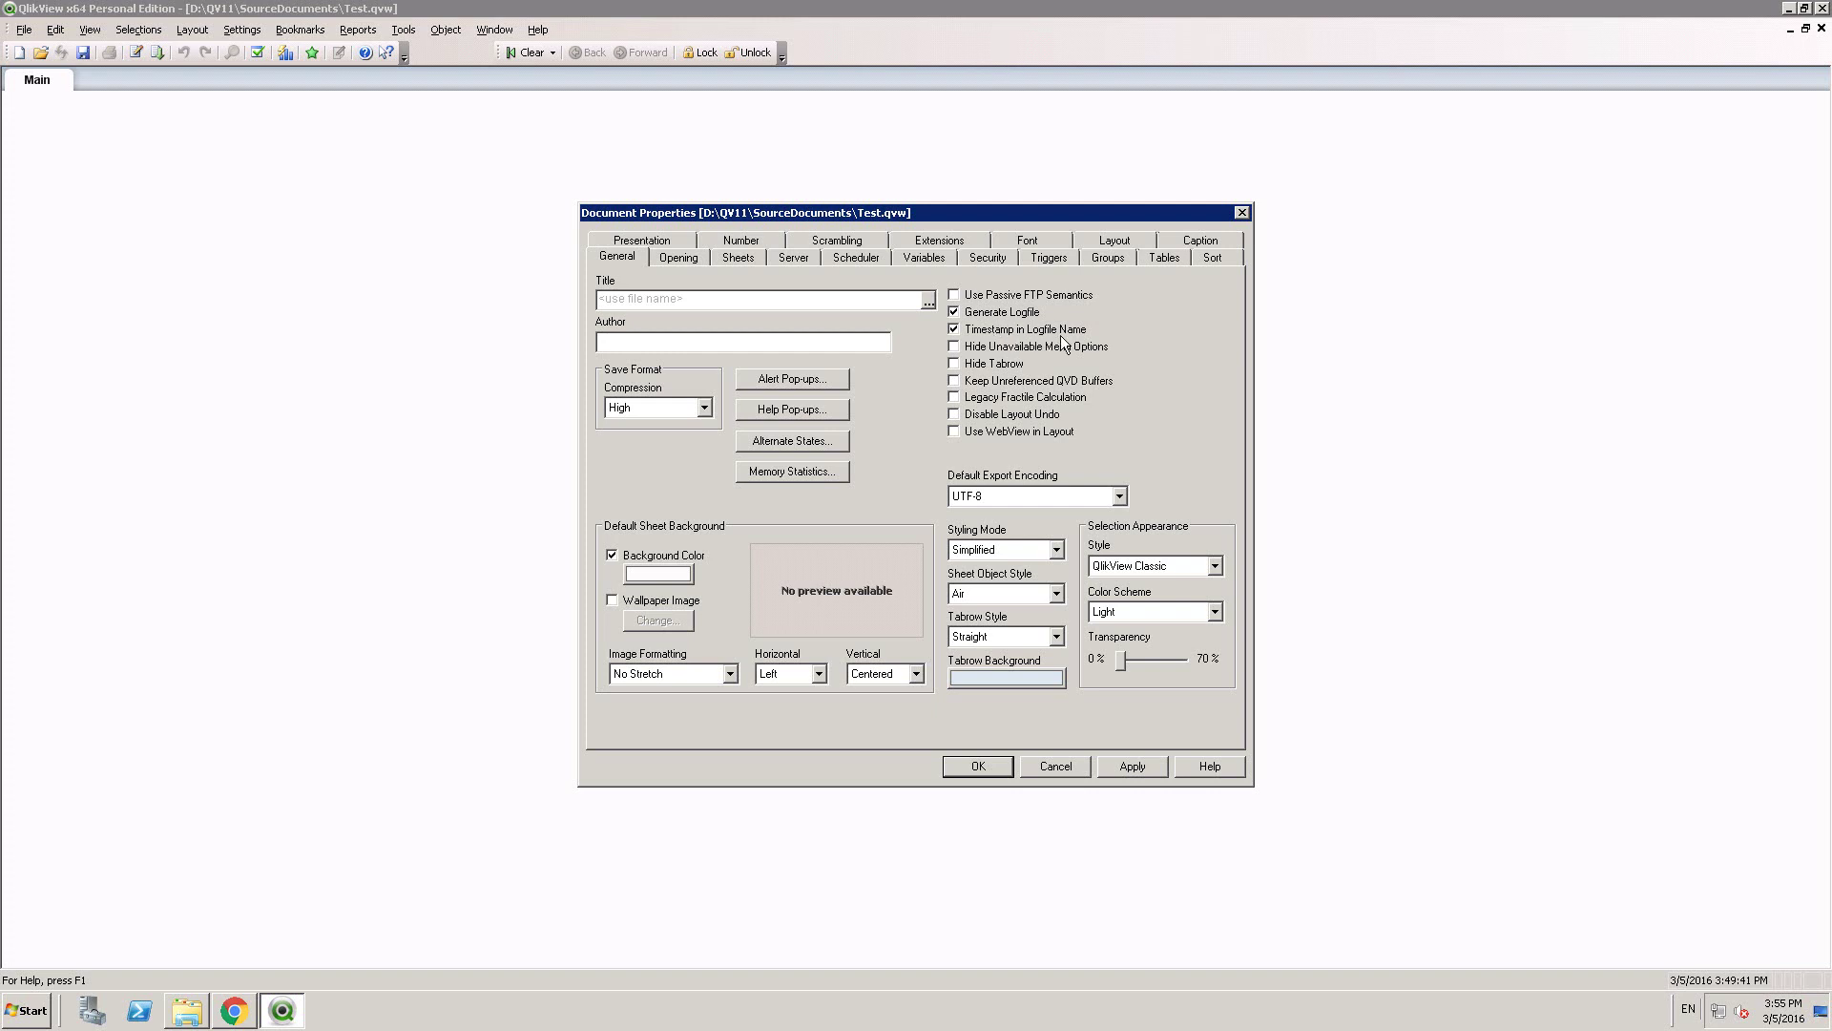
click(1021, 331)
click(1119, 769)
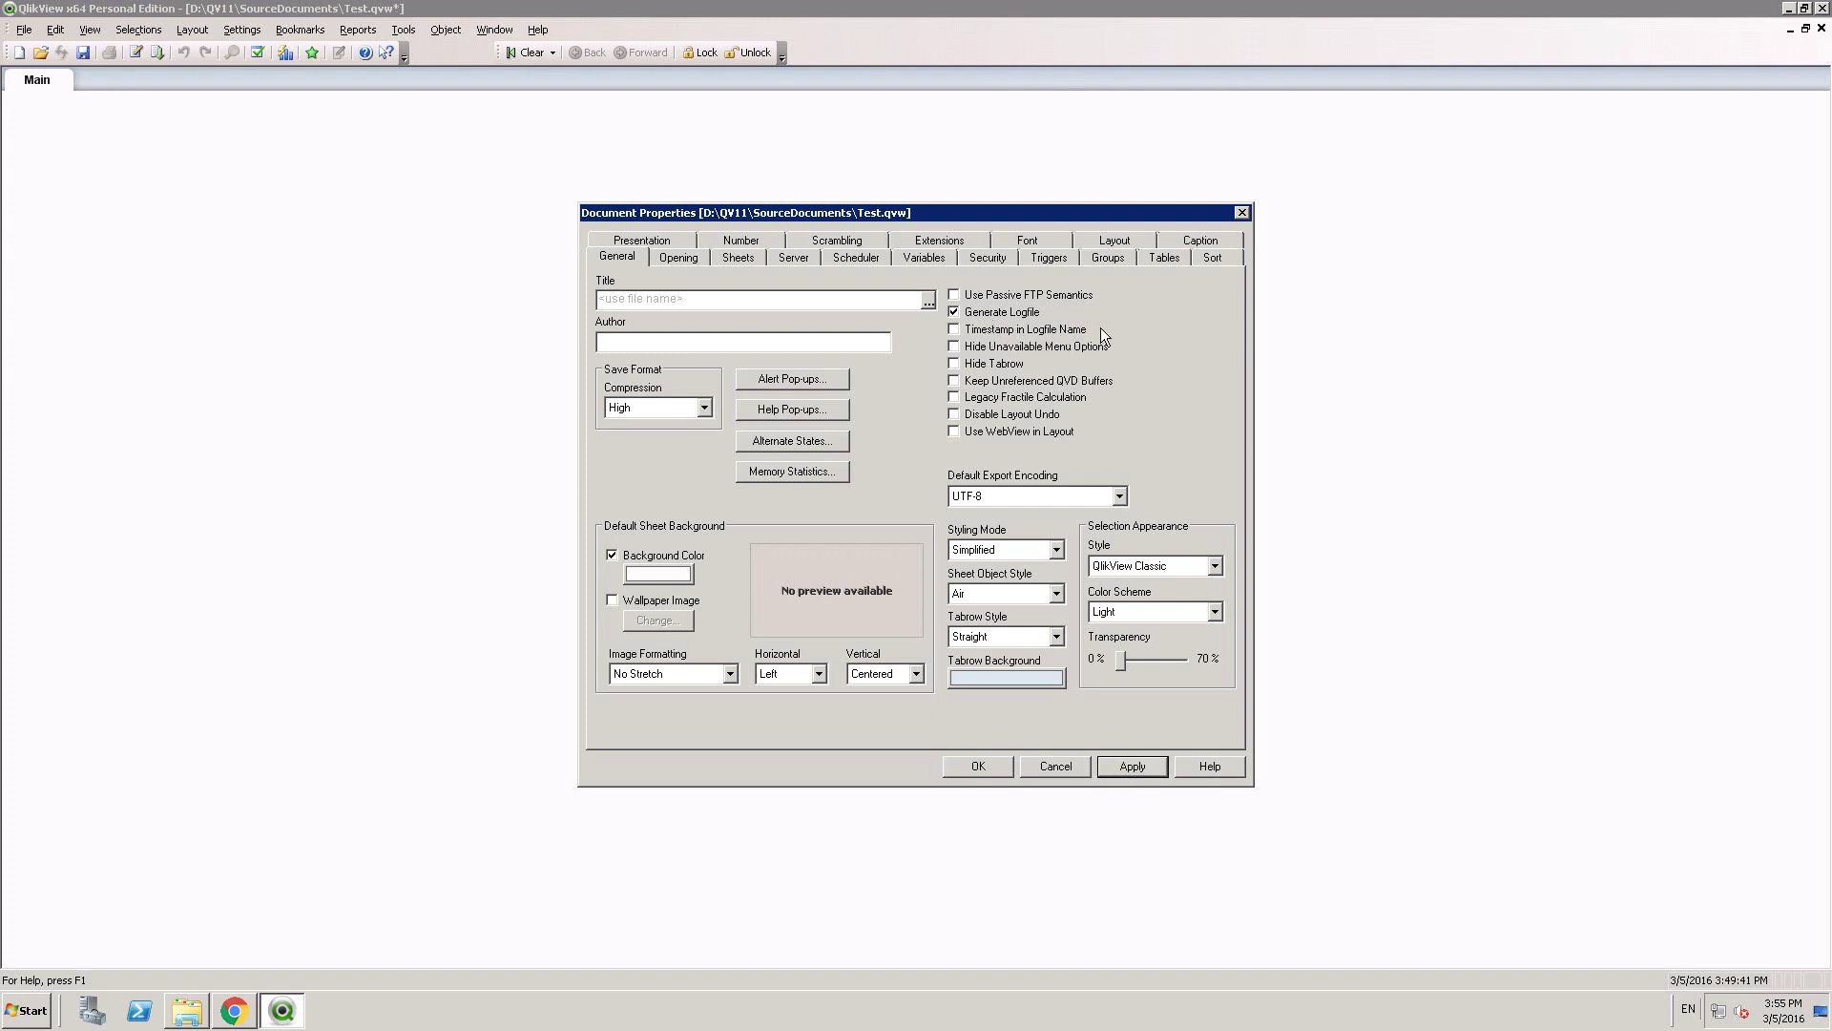
click(976, 763)
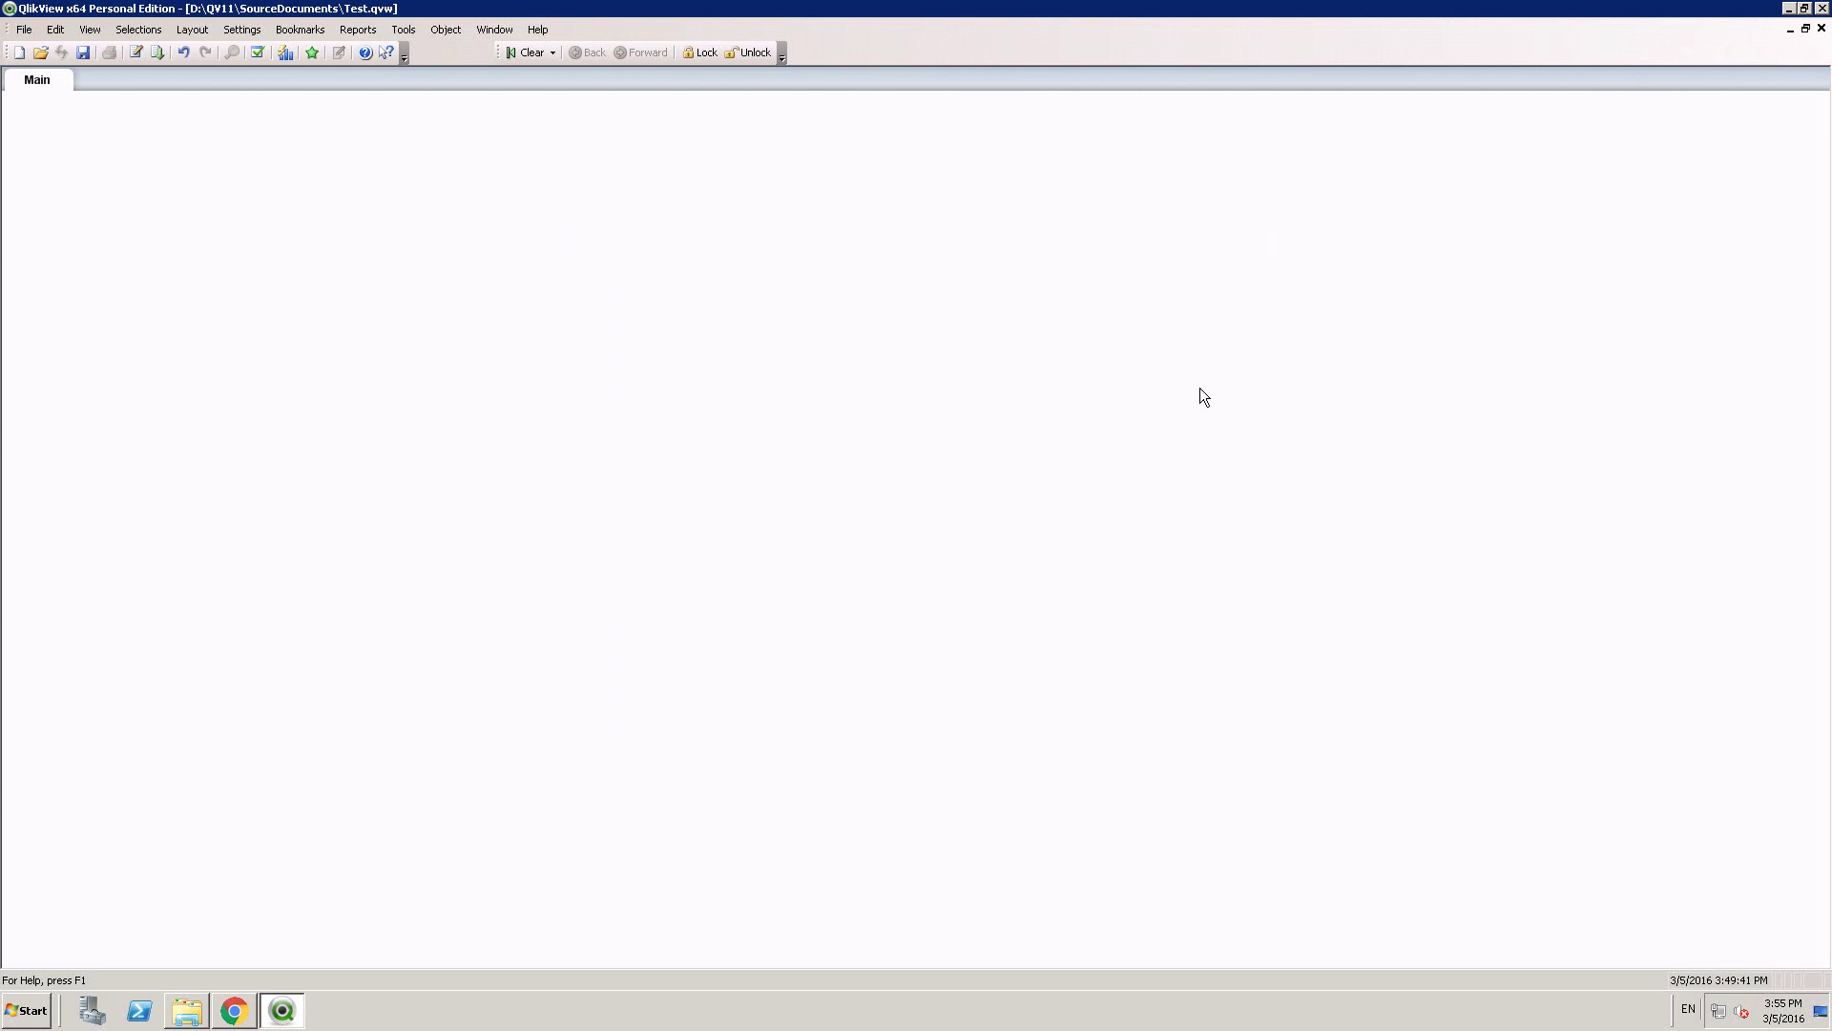
- Reload the Test document, then close QlikView and save the changes to the document
key(ctrl+r)
click(1822, 9)
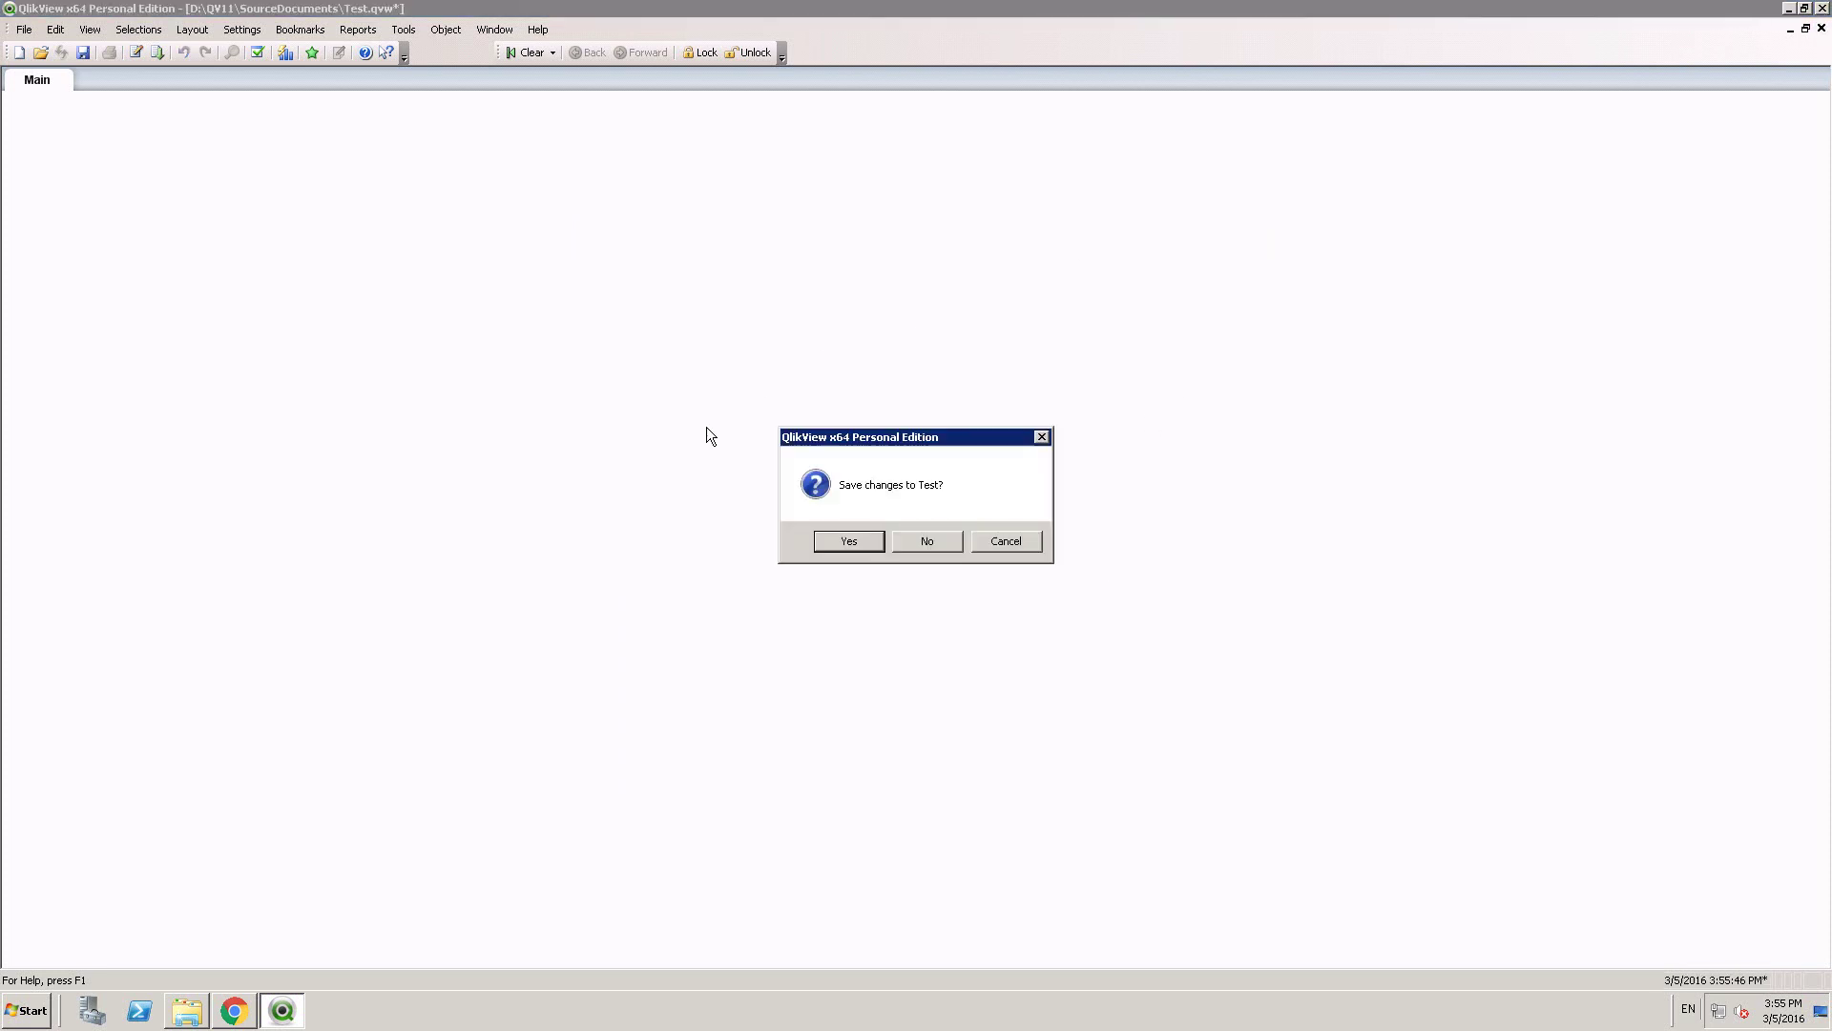
click(870, 542)
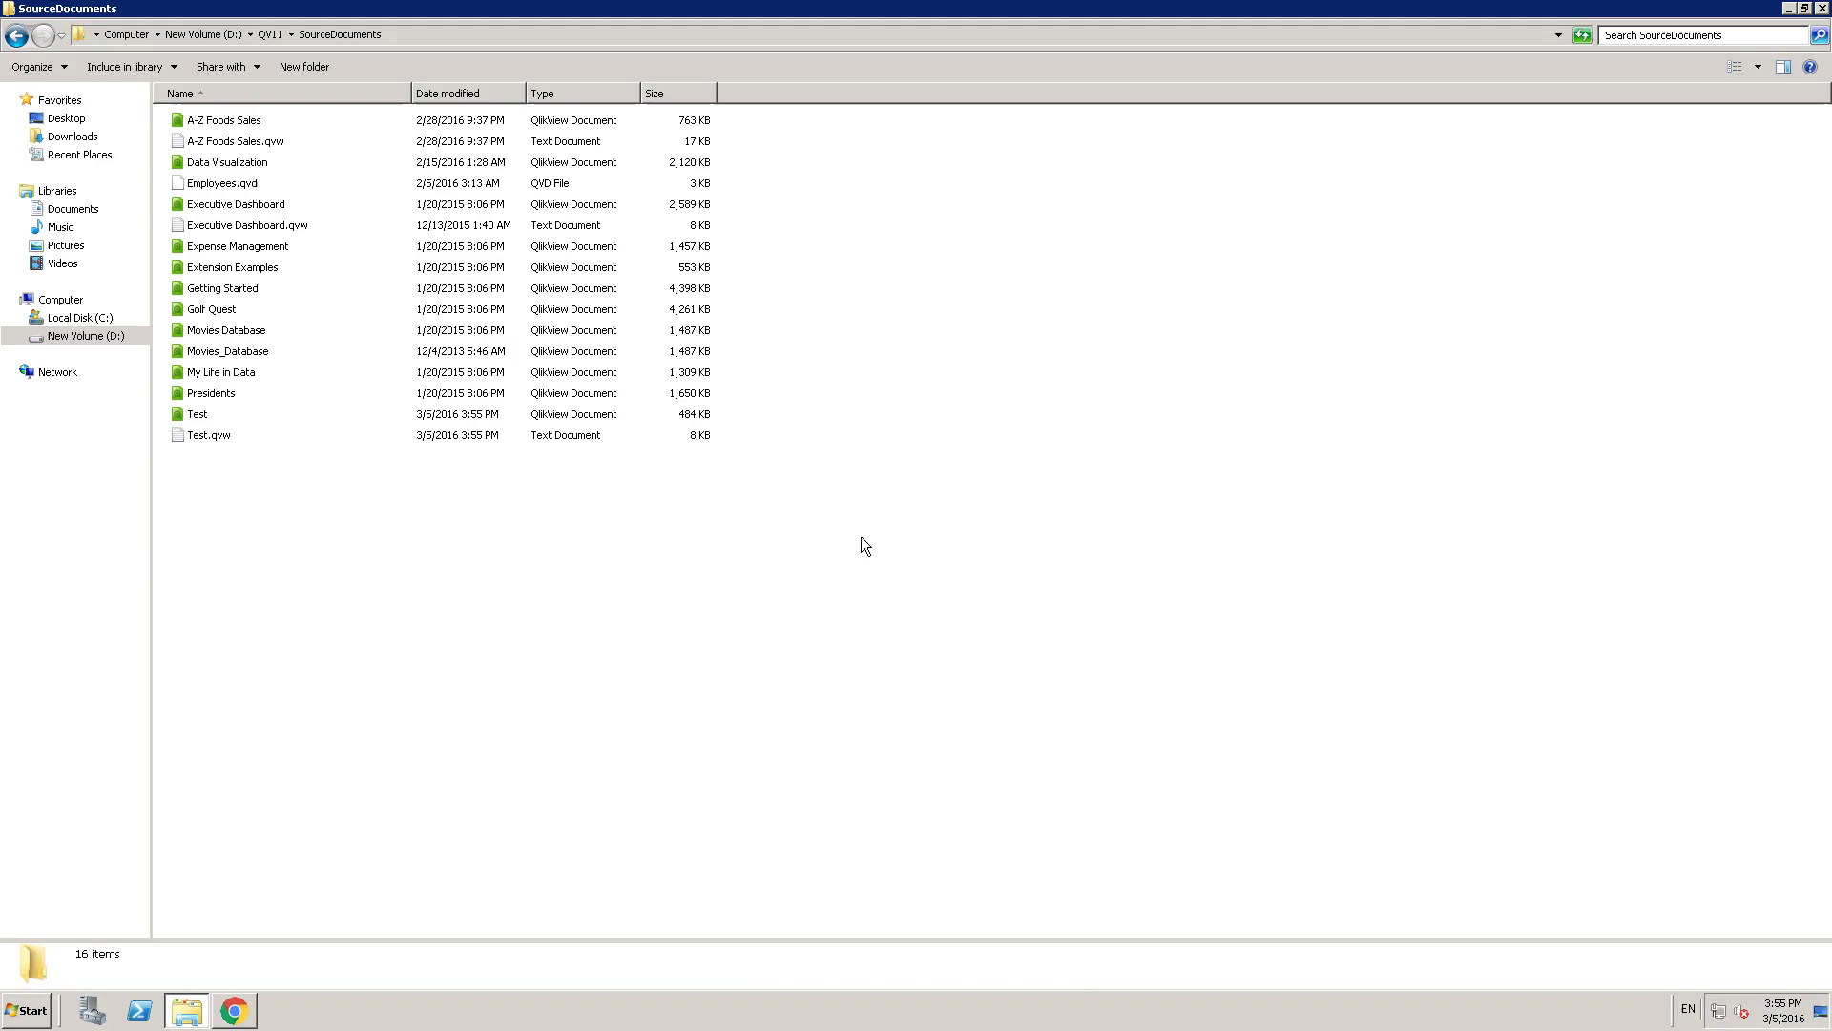
- Open the Test.qvw text log in SourceDocuments, review the reload log in a maximized window, and close it
double_click(204, 437)
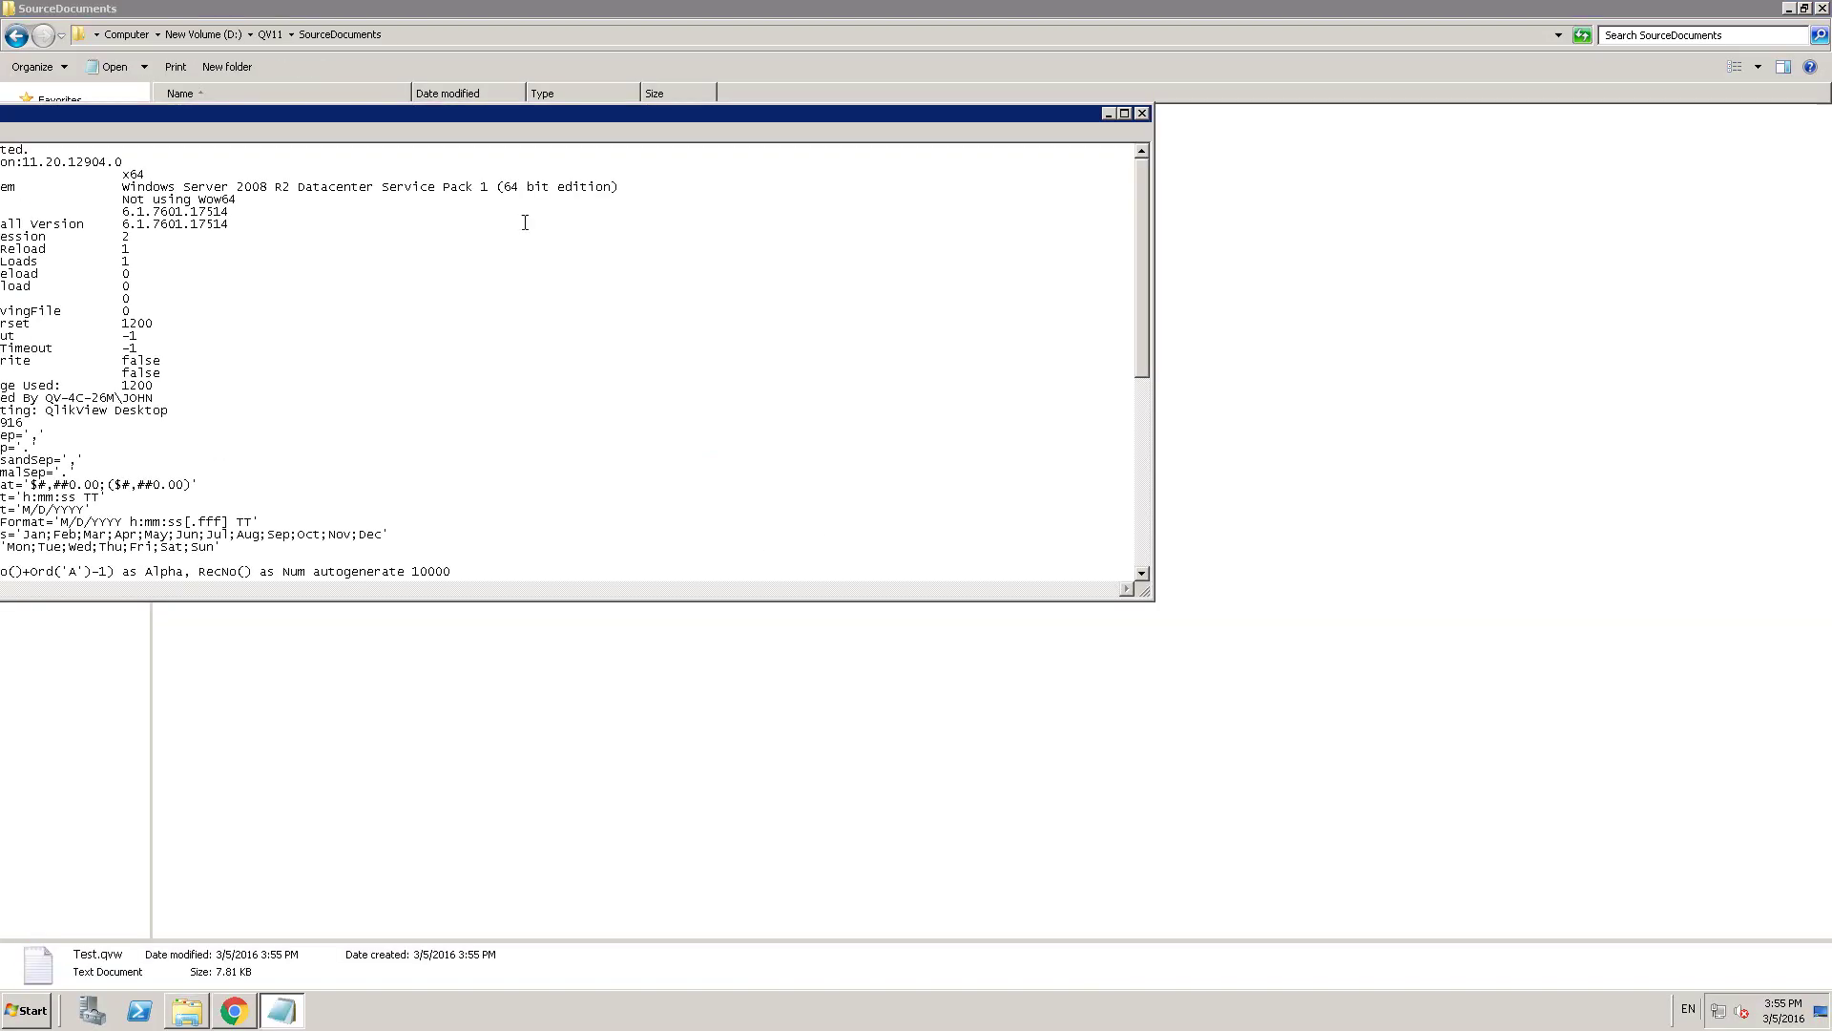
double_click(546, 122)
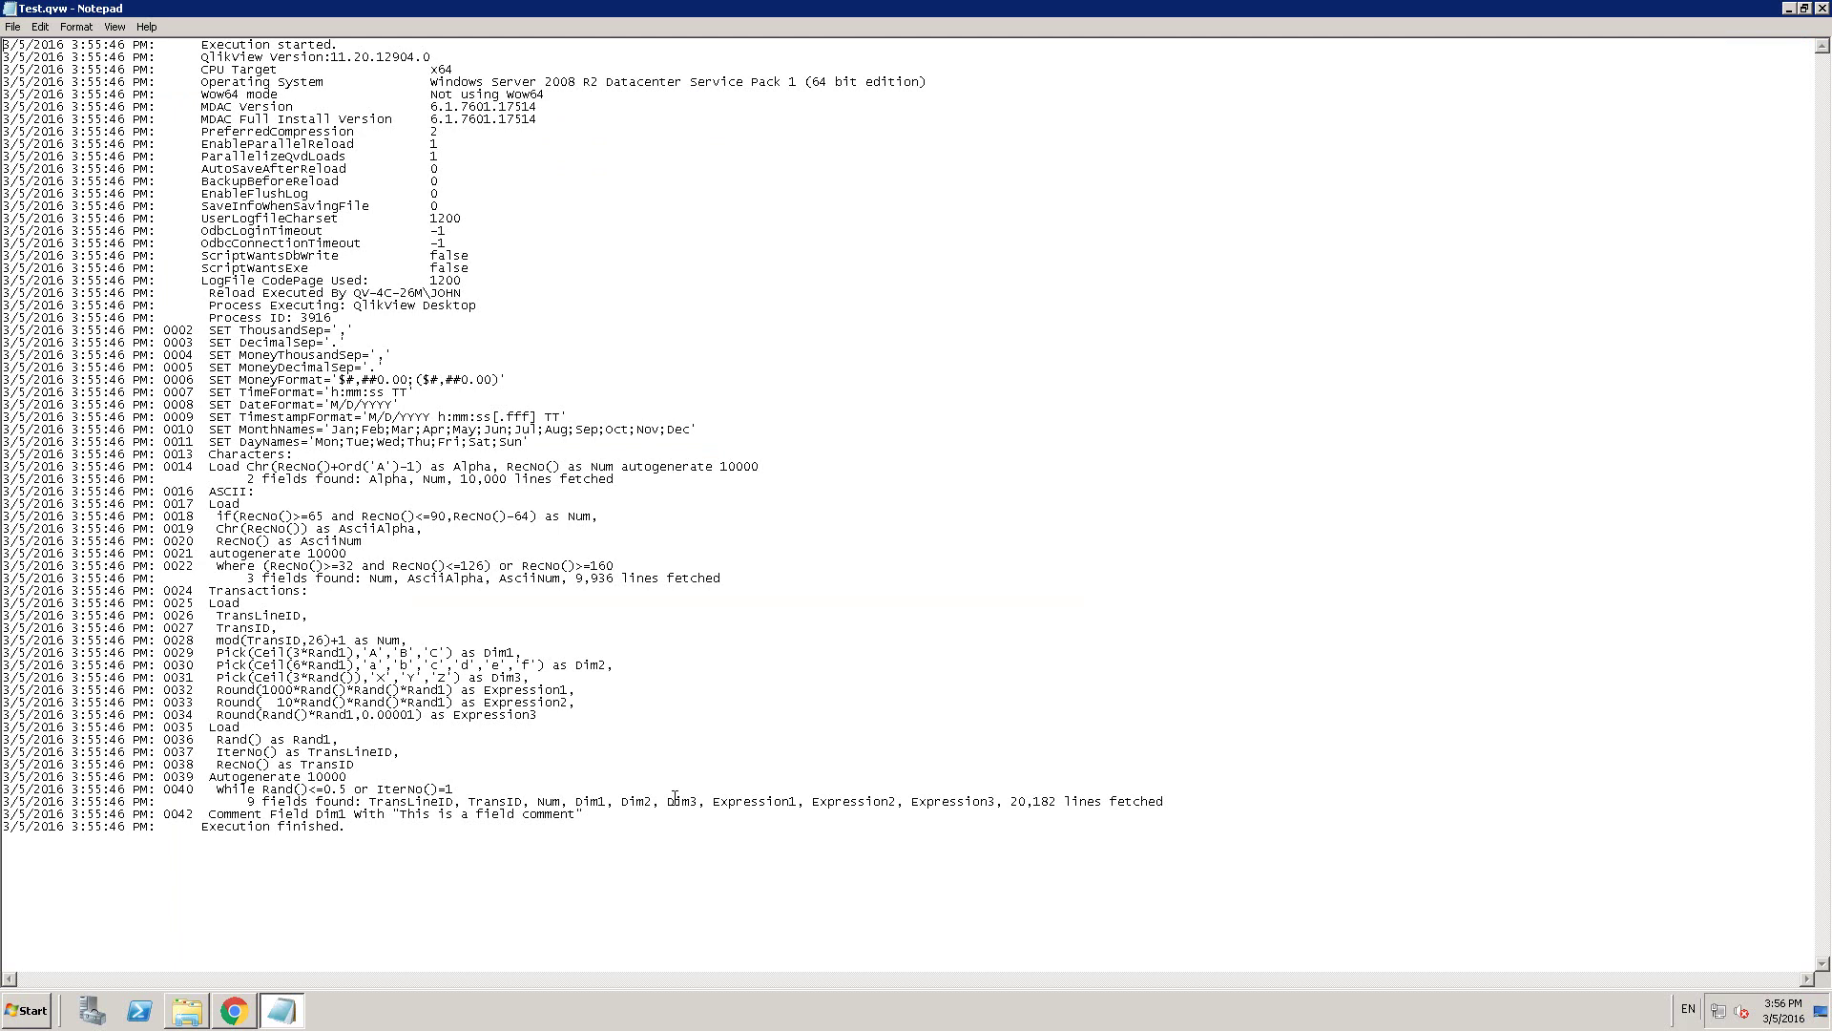
mouse_move(916, 3)
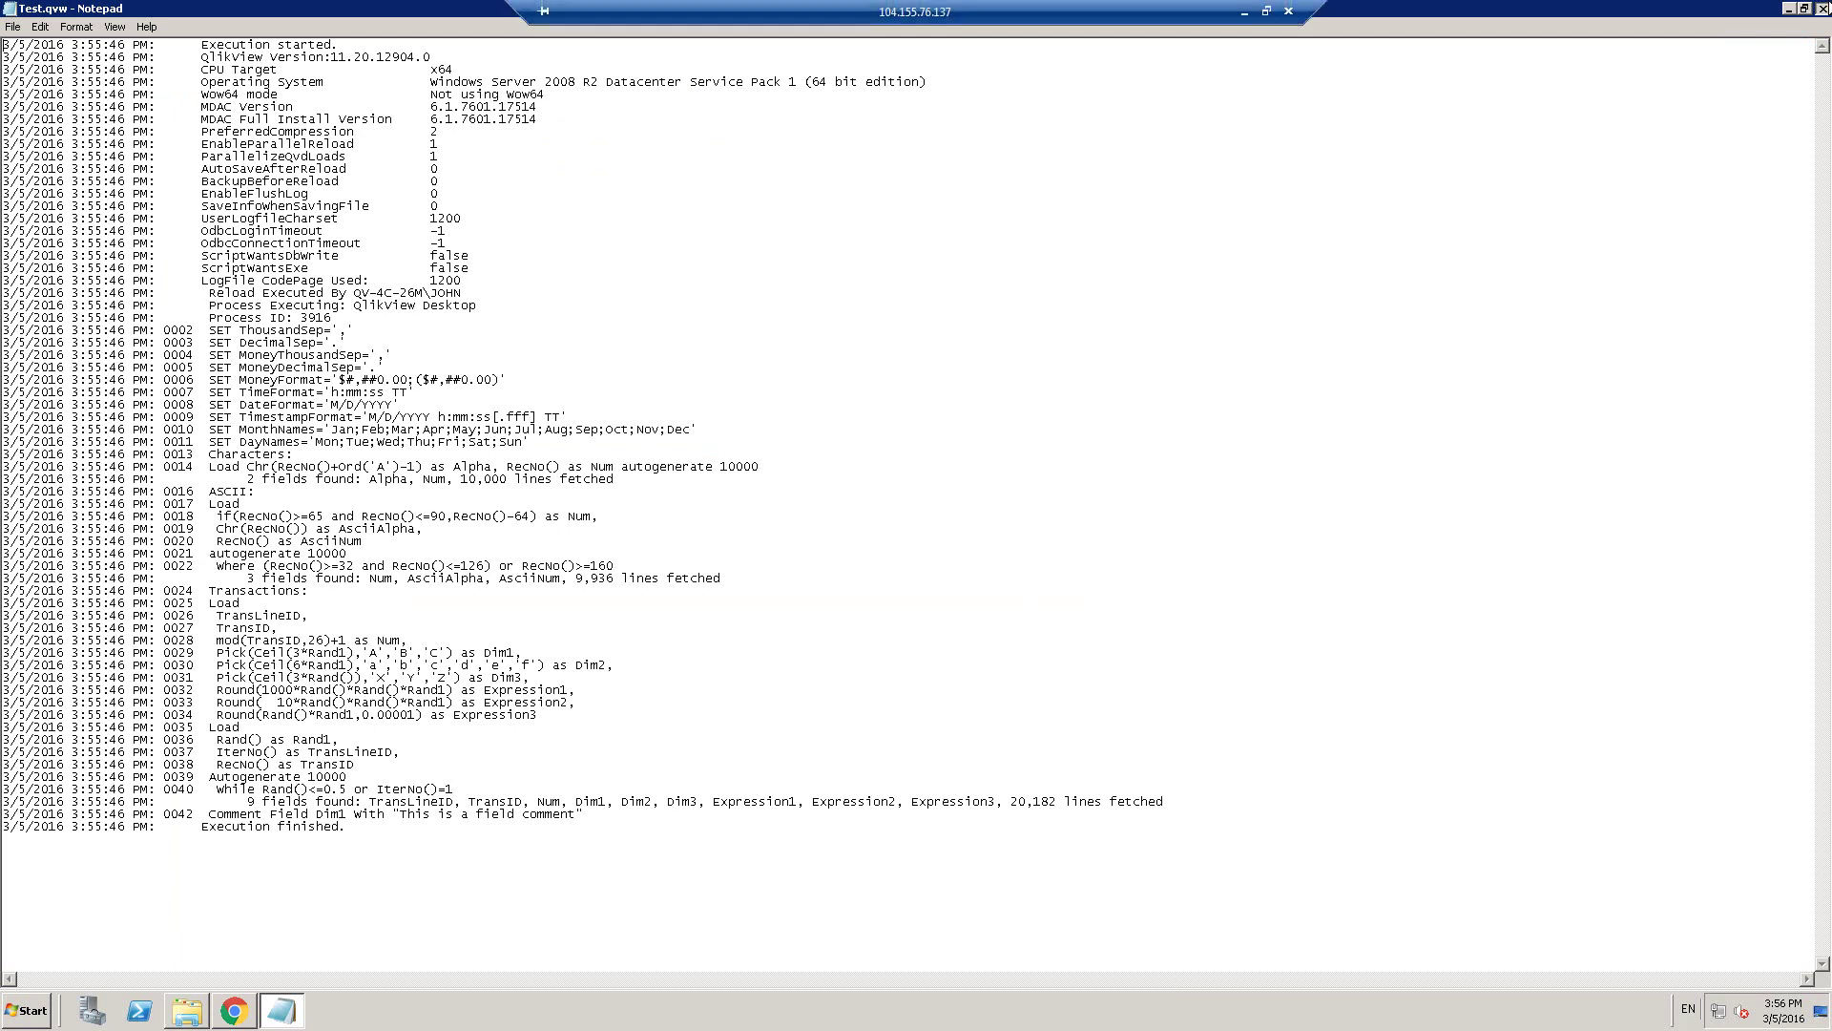
key(alt+F4)
click(598, 695)
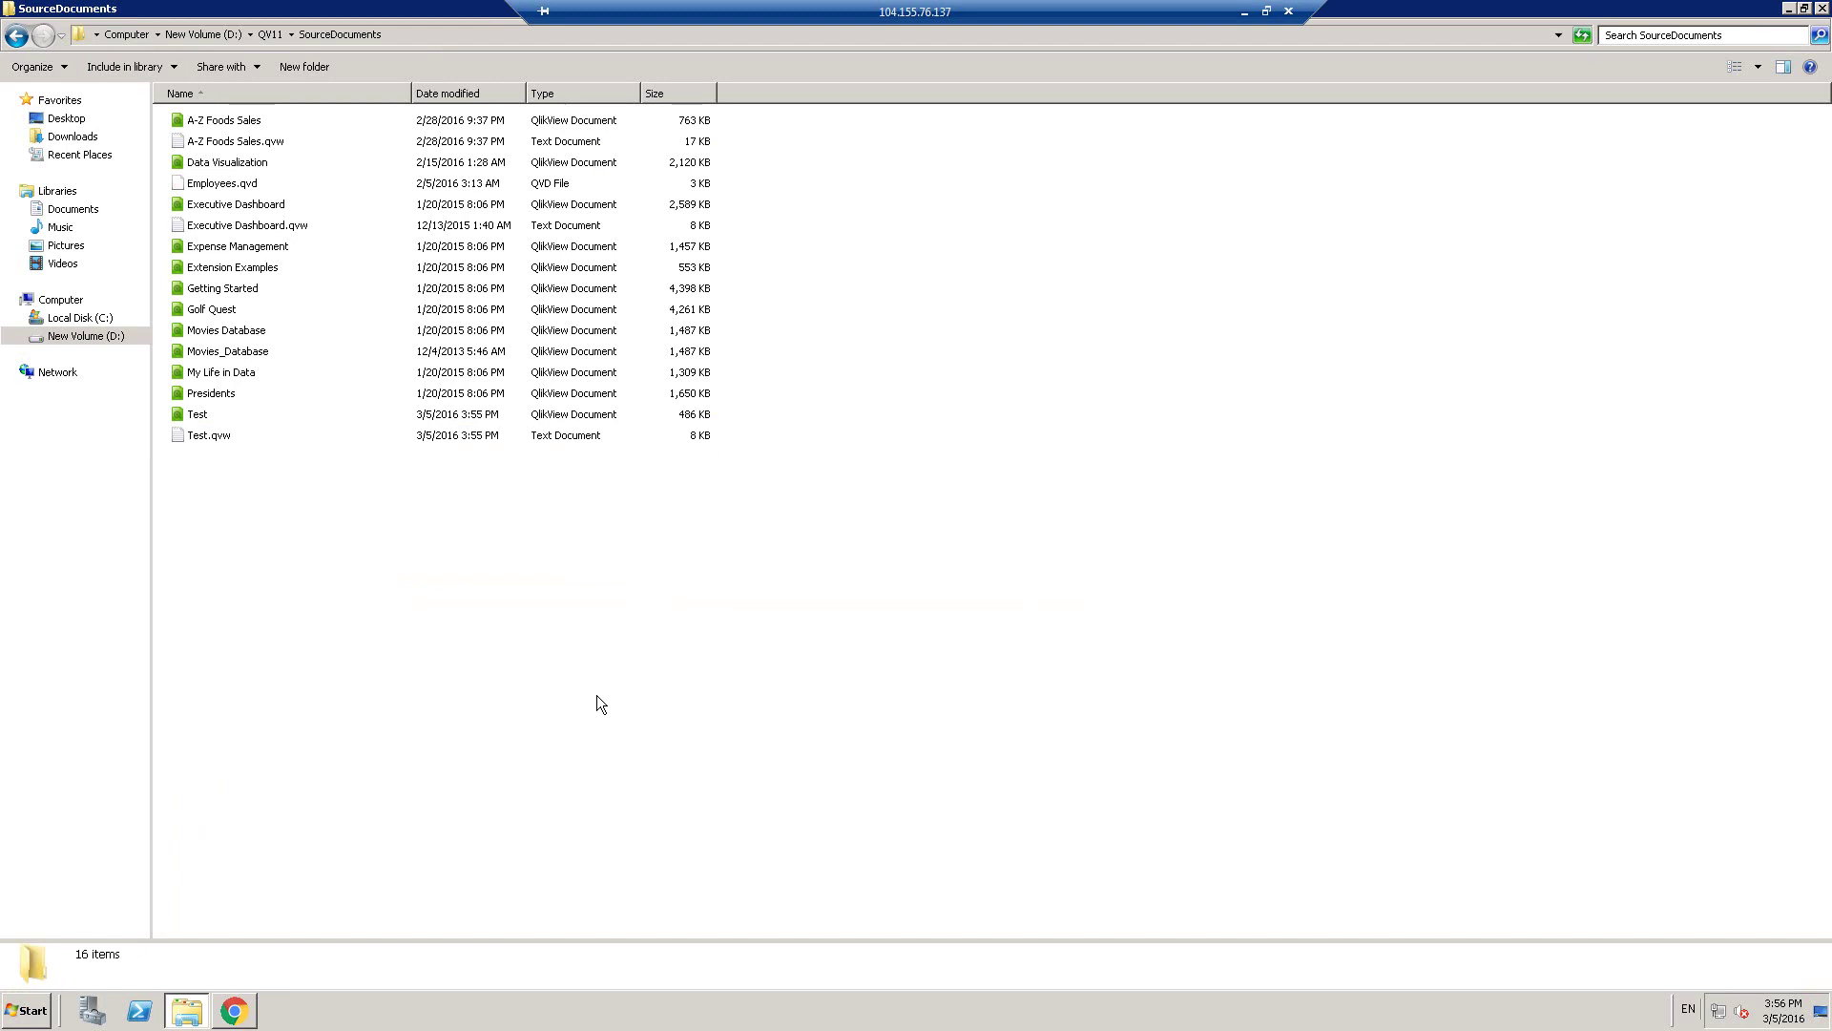
- Switch to the QlikView Management Console in Chrome, run Test Task 01 with its details shown, and disable automatic refresh of the task list
click(236, 1013)
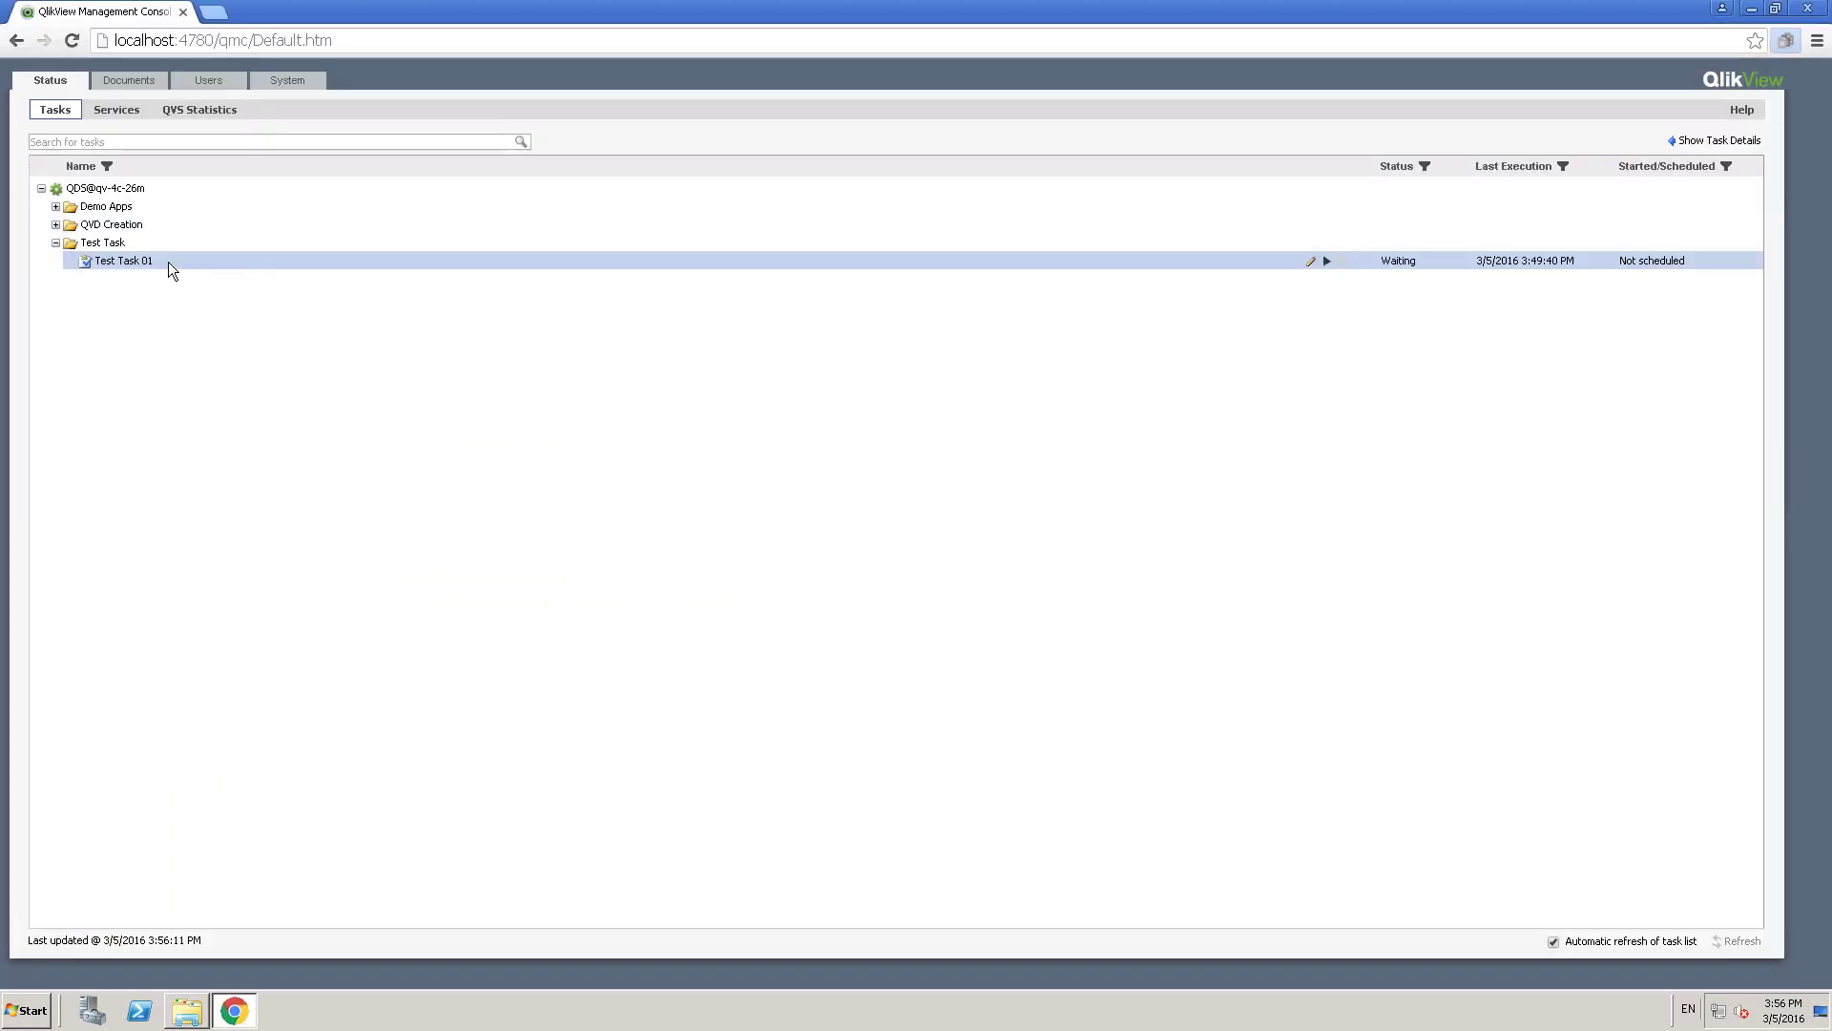
click(1706, 140)
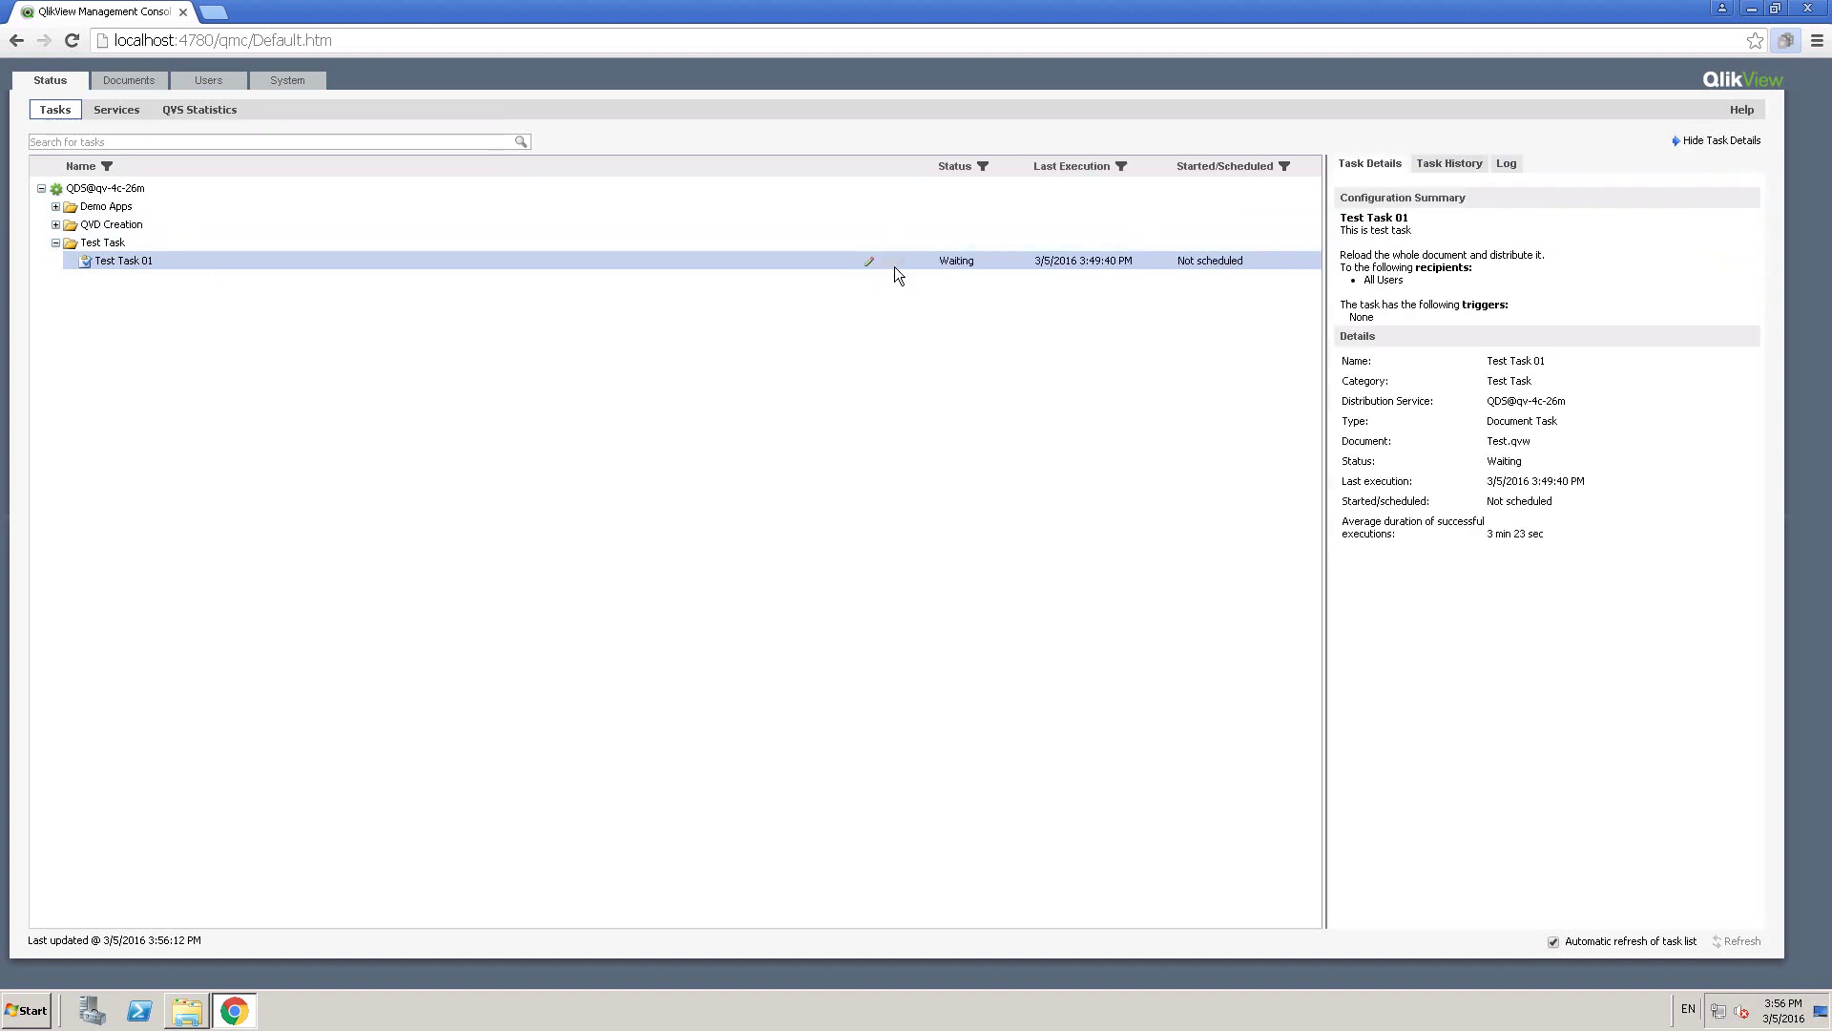
click(1658, 945)
click(1726, 945)
- Show Test Task 01's task history, refresh it, and highlight the duration of the latest execution
click(1446, 170)
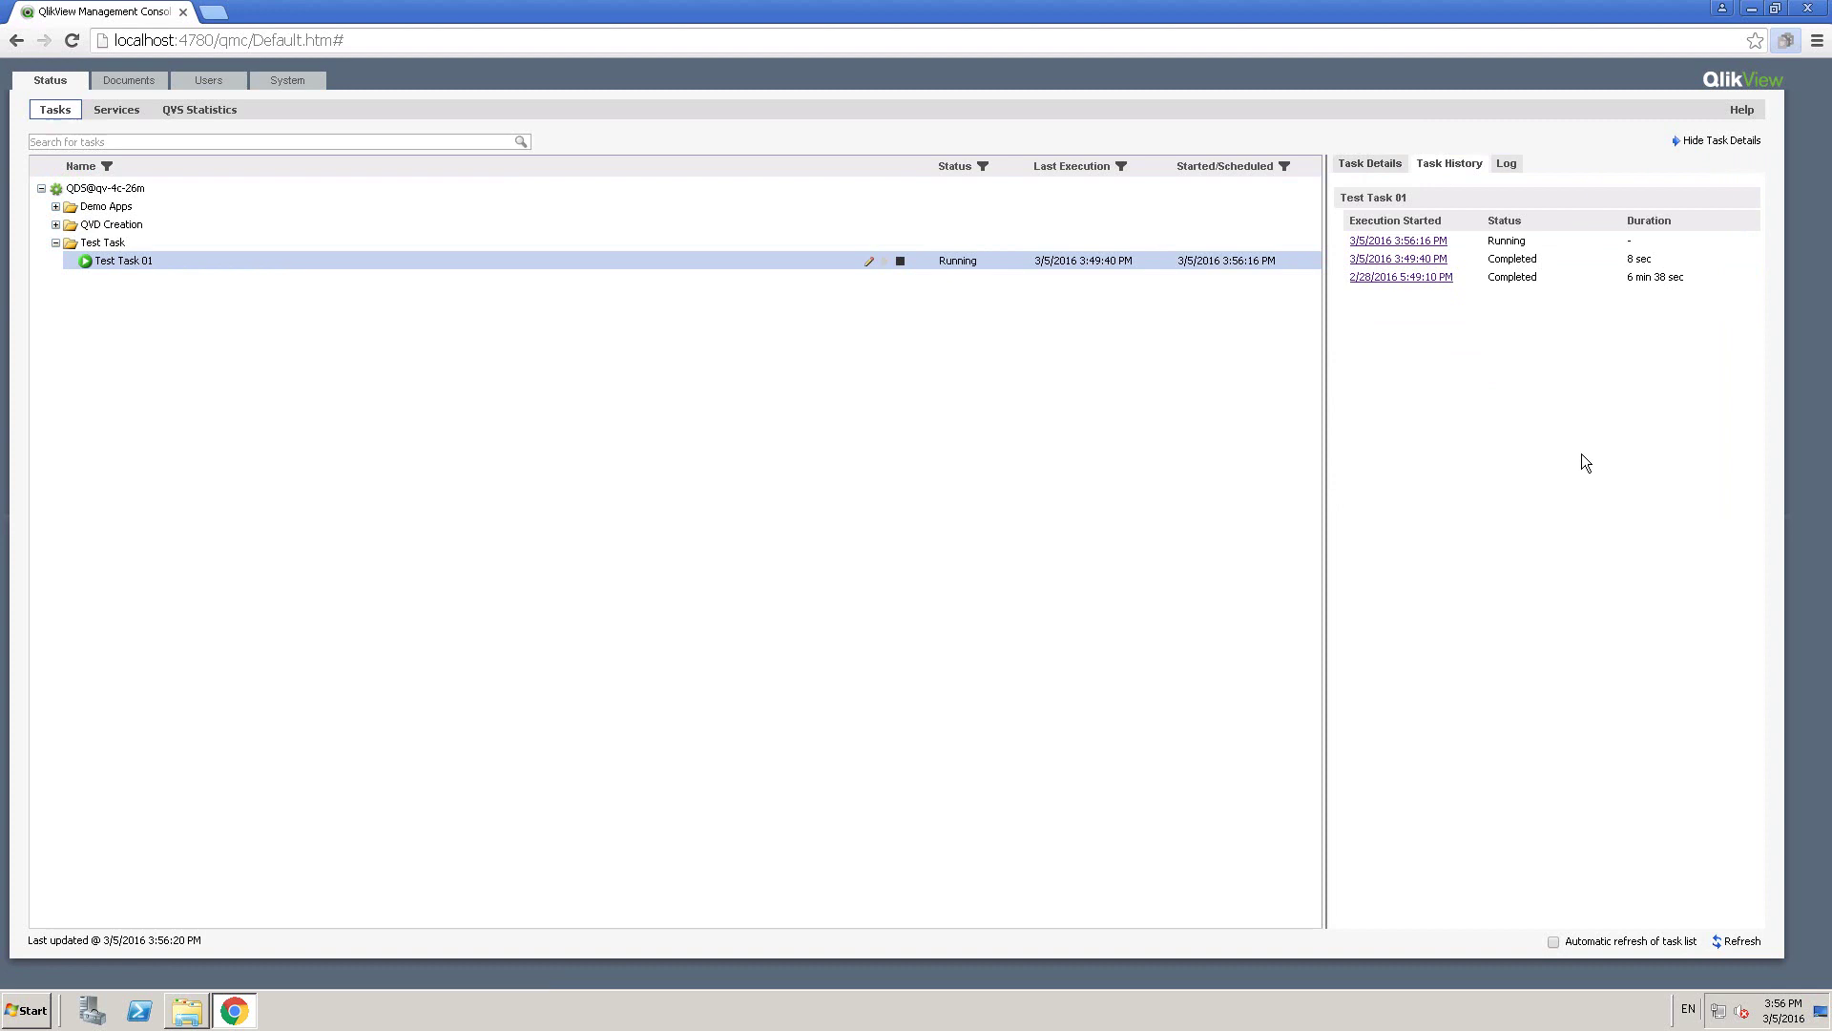
click(1729, 942)
drag(1653, 240, 1627, 241)
click(1592, 347)
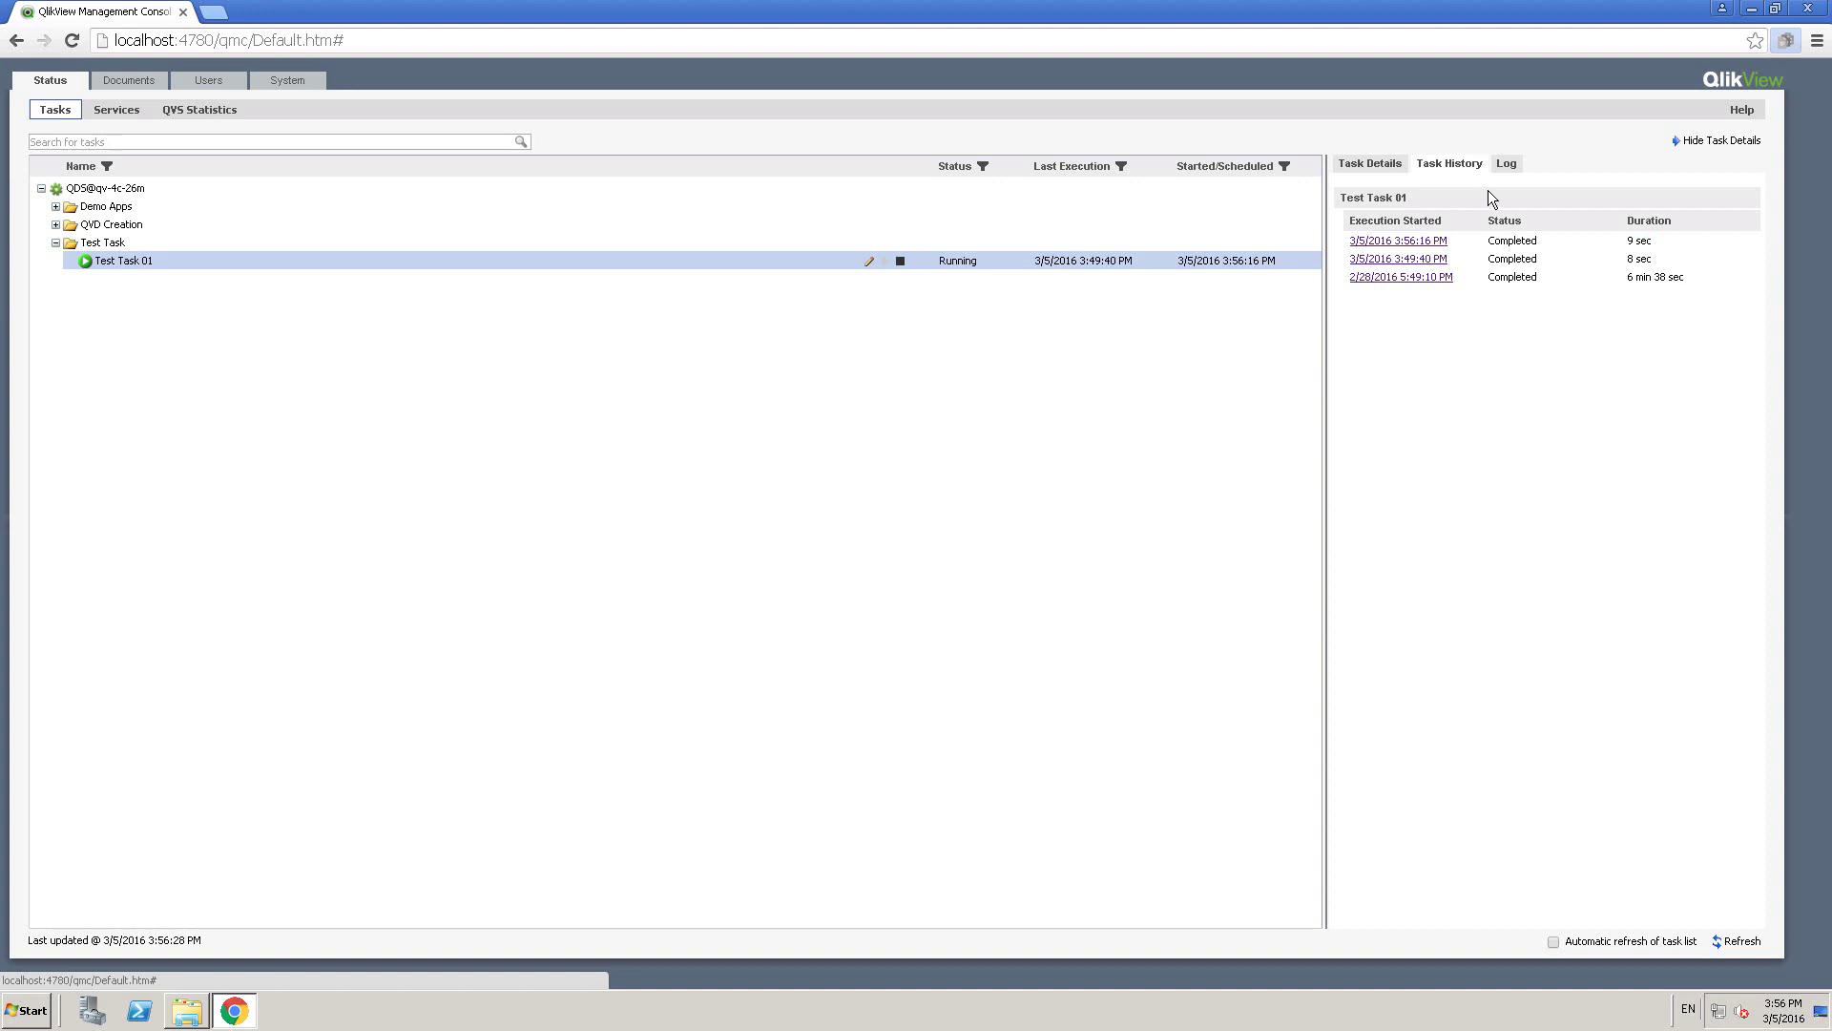
click(1507, 167)
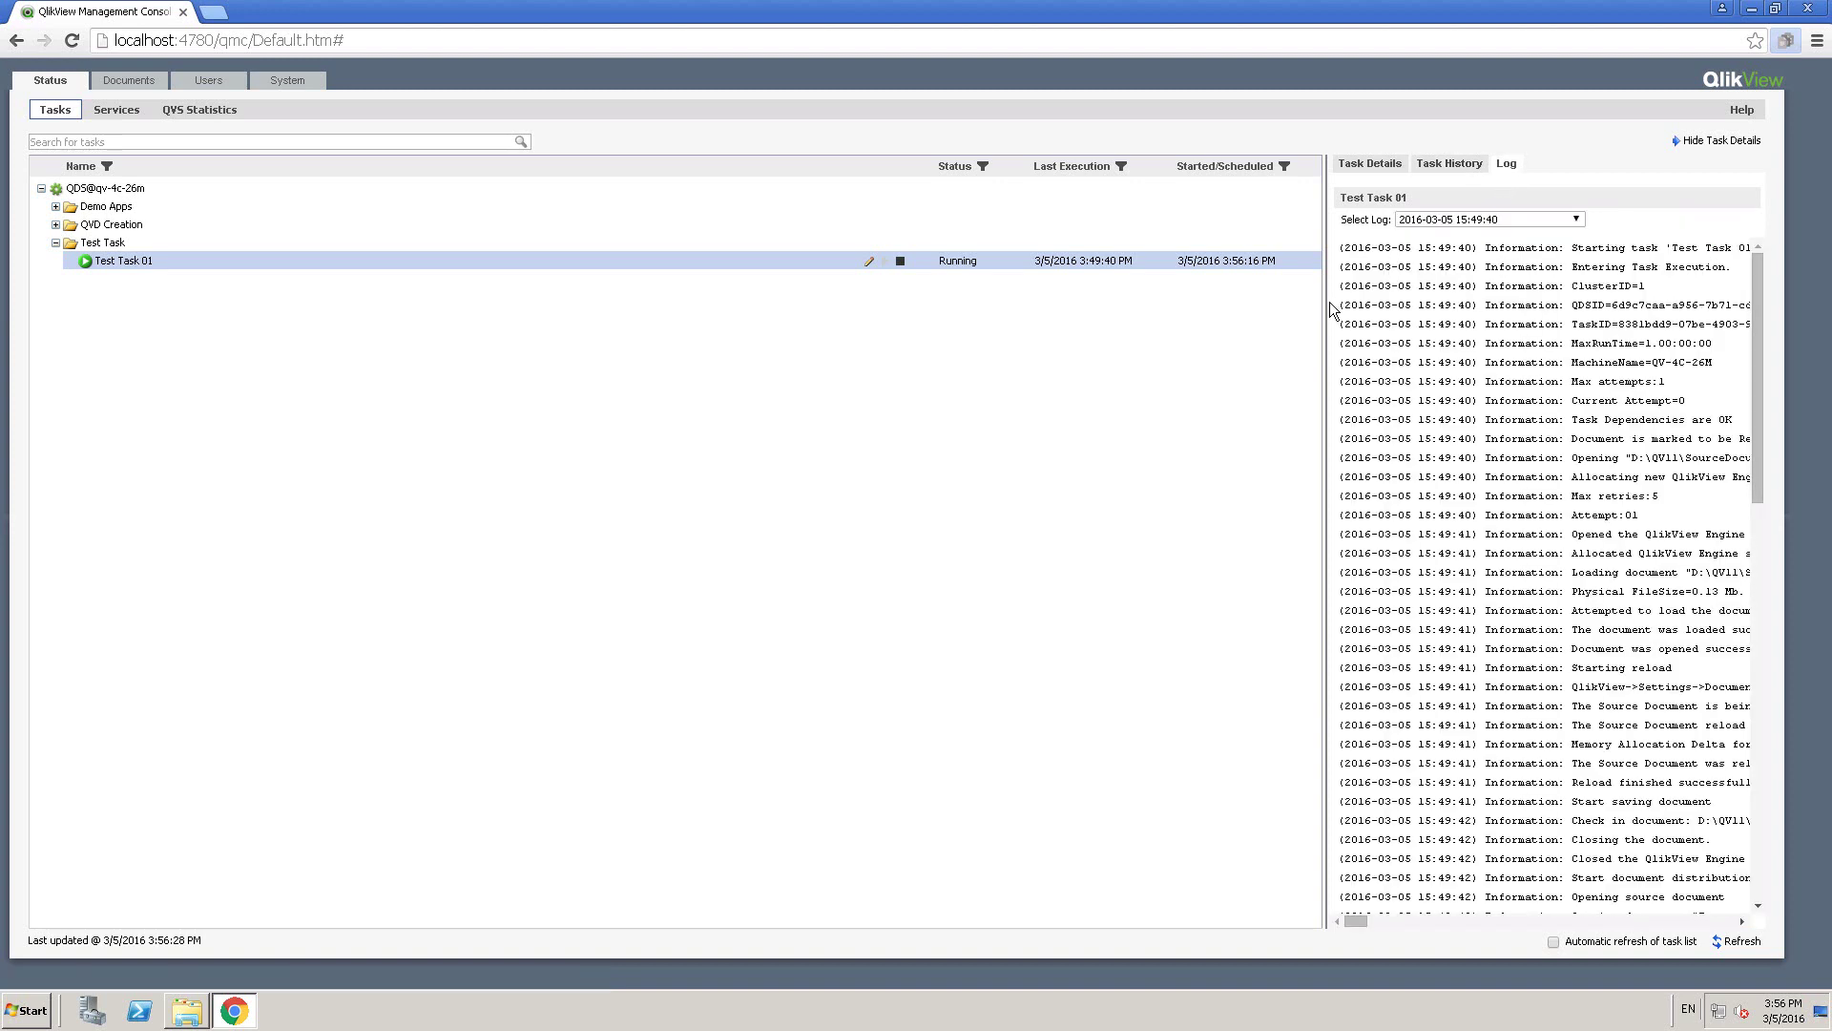
drag(1322, 306, 730, 306)
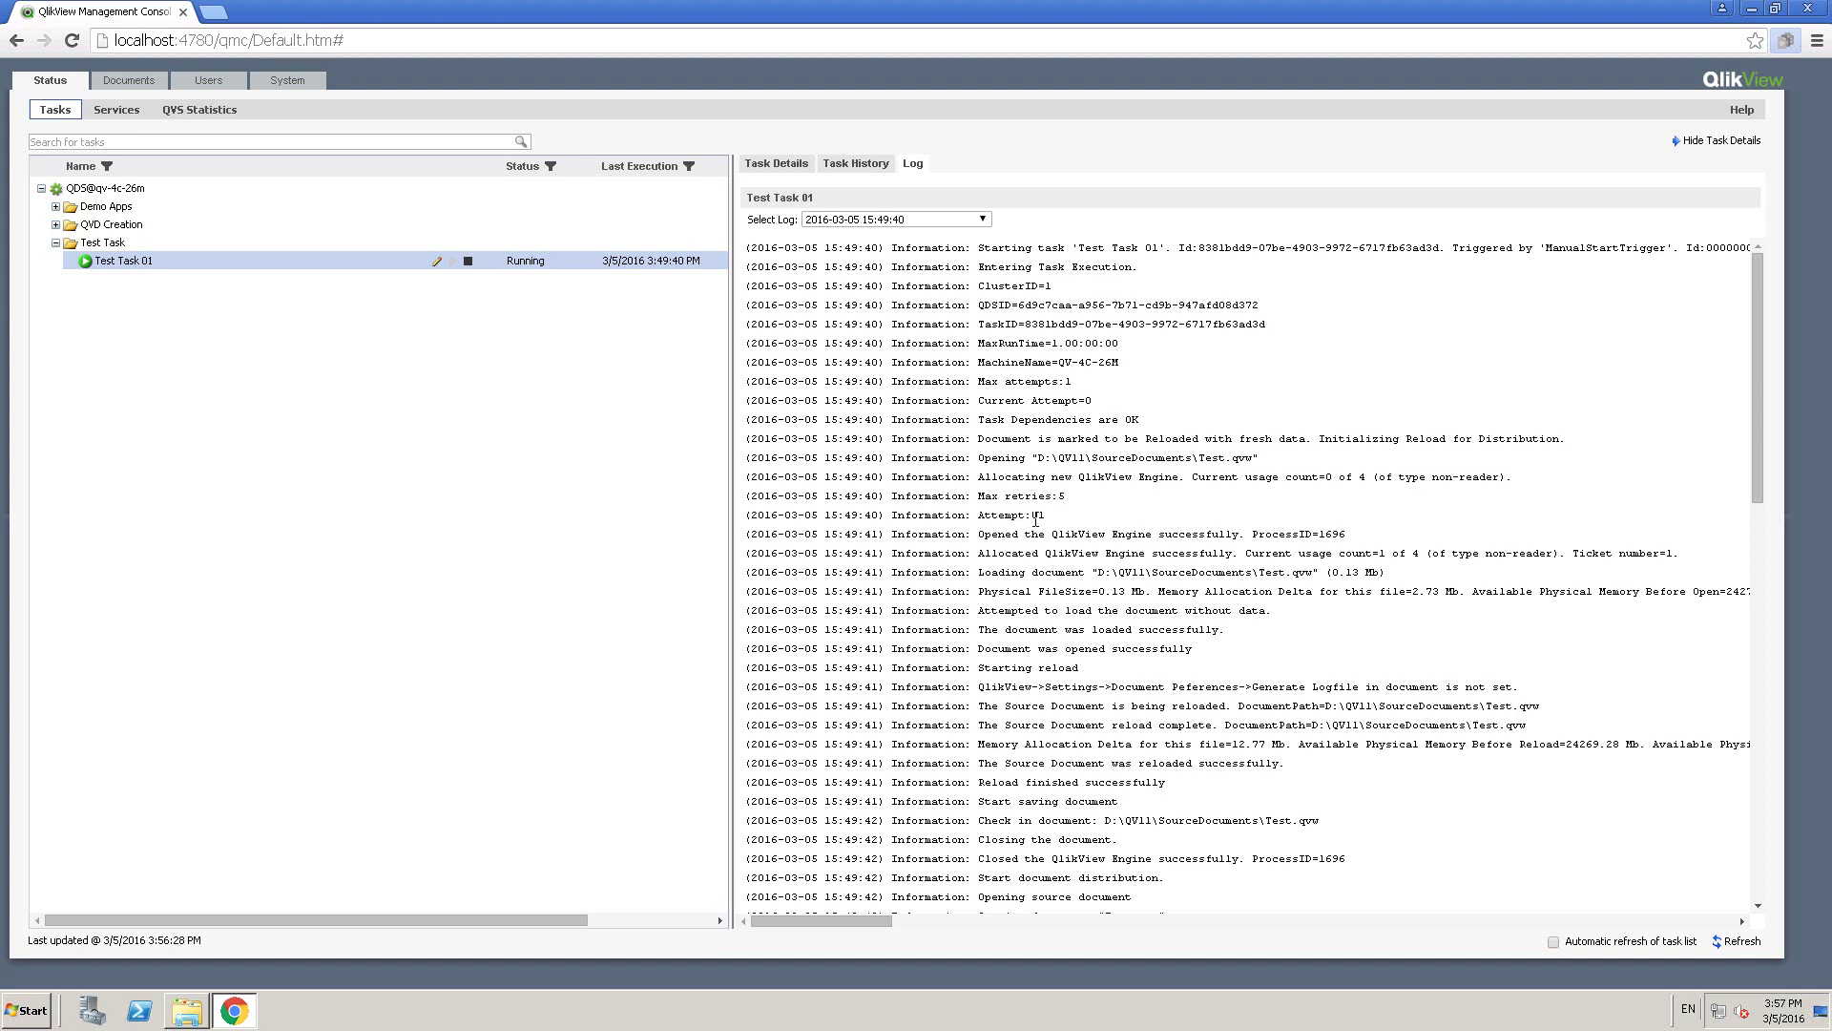
scroll(1026, 525, down, 12)
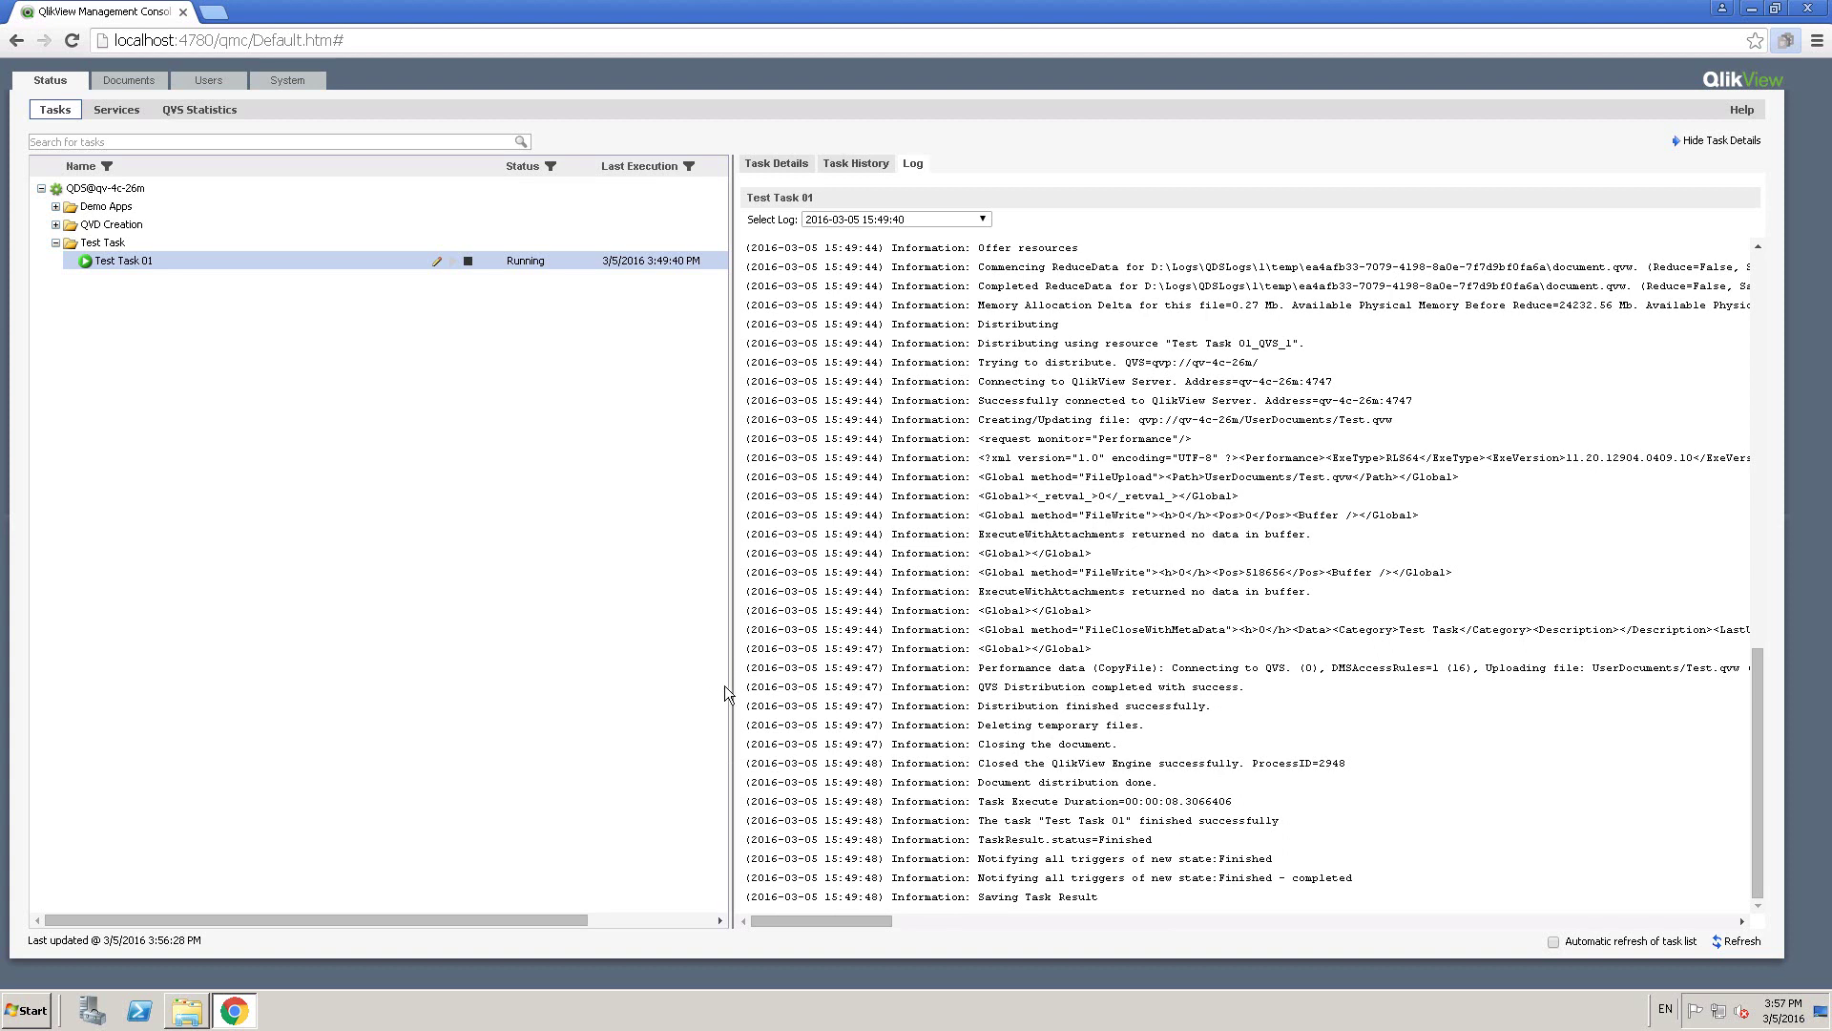
- Switch to the SourceDocuments folder and delete the Test.qvw text log file
click(179, 1014)
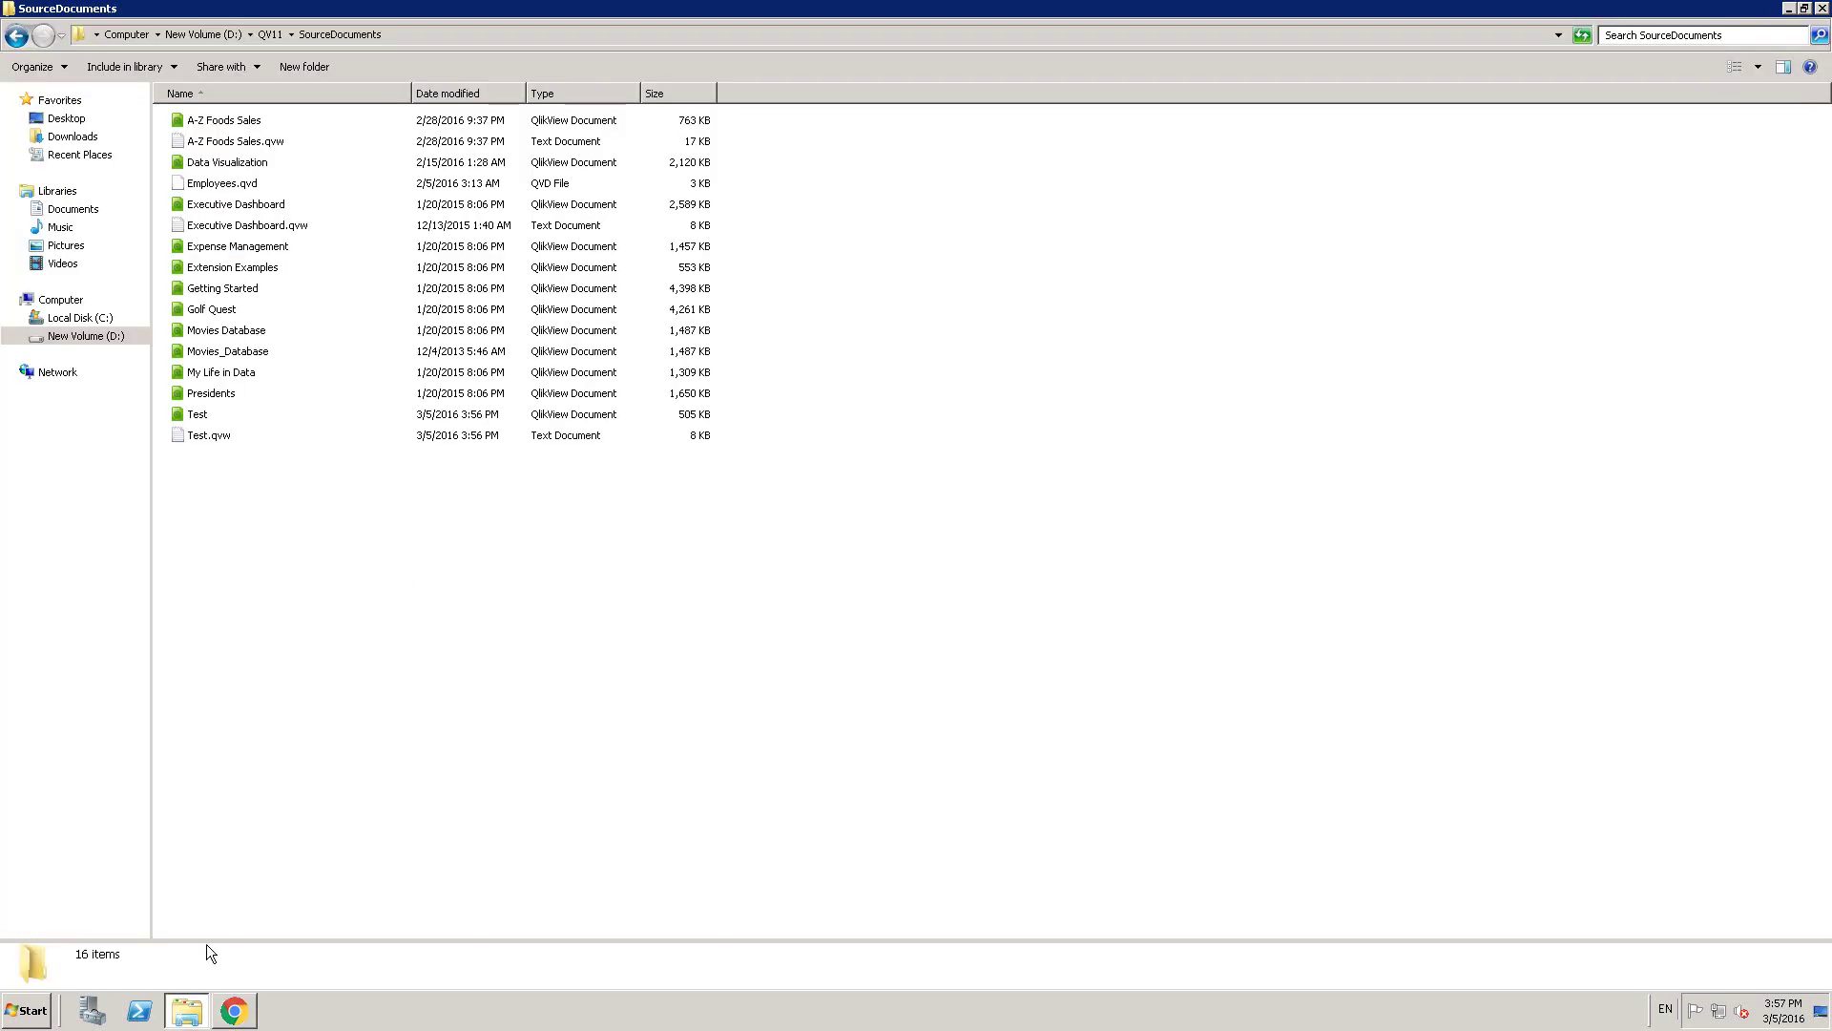
click(203, 435)
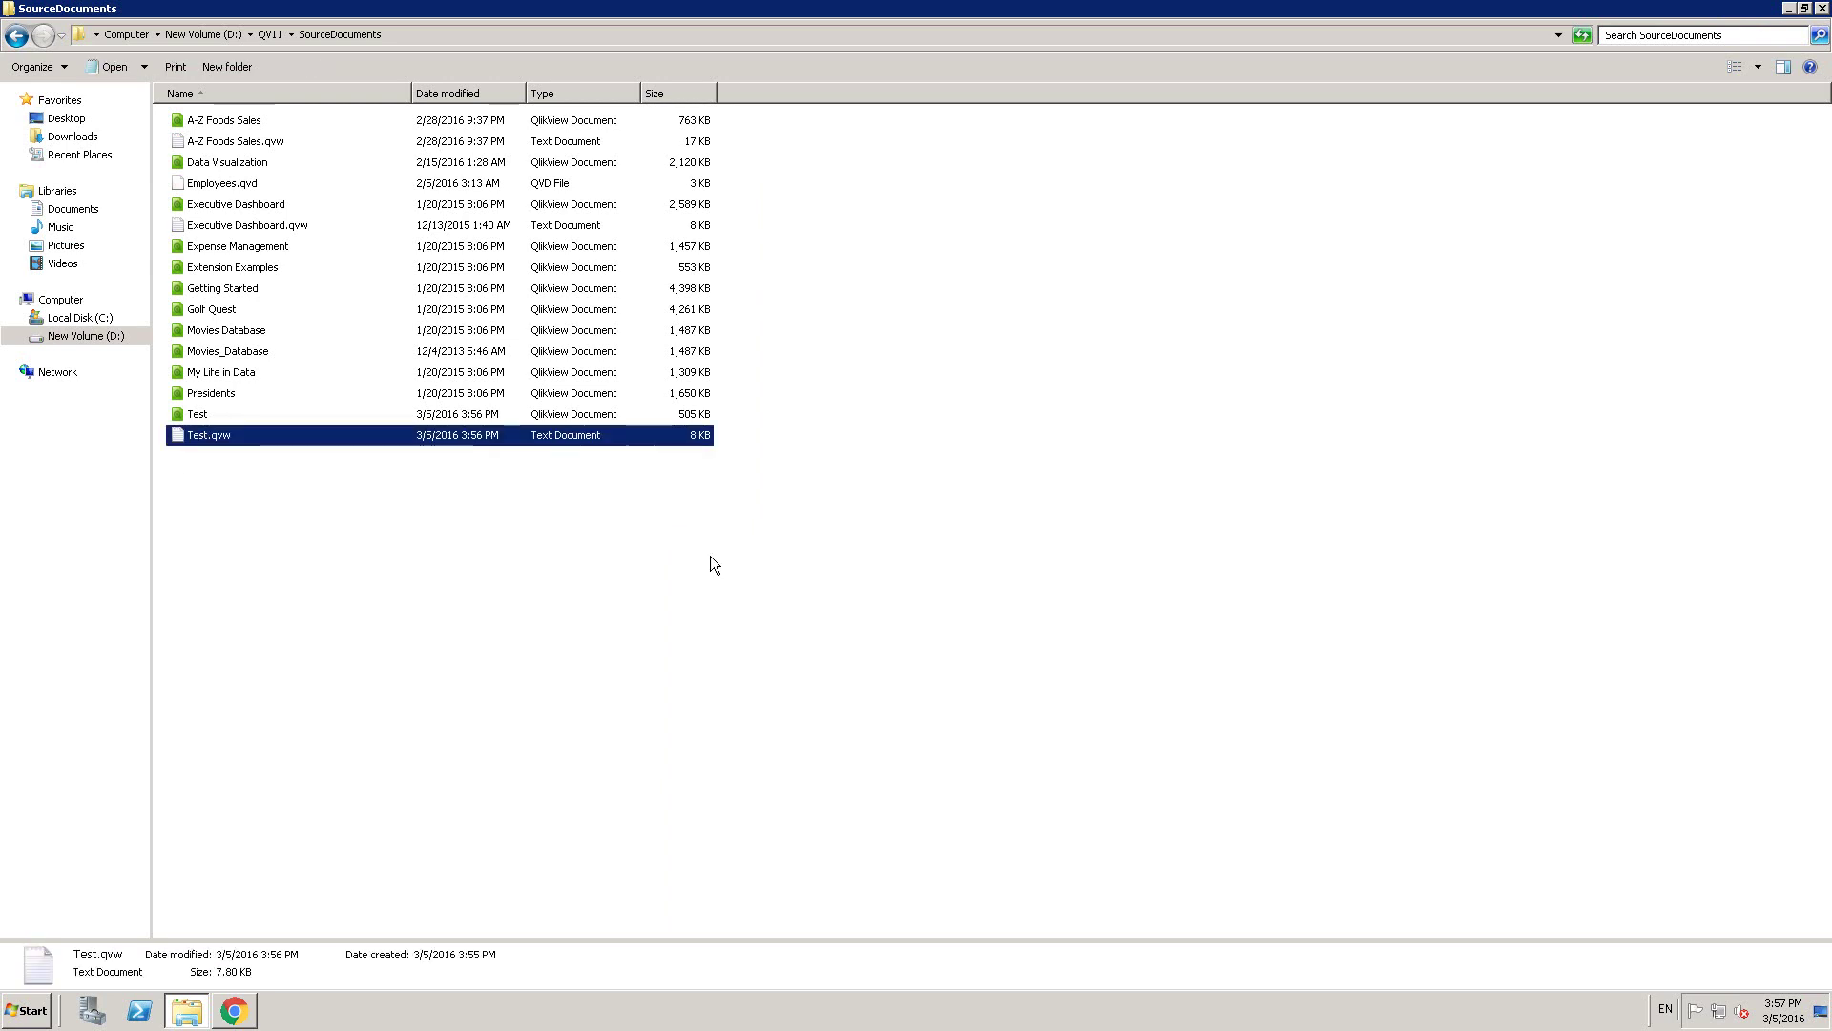
key(Delete)
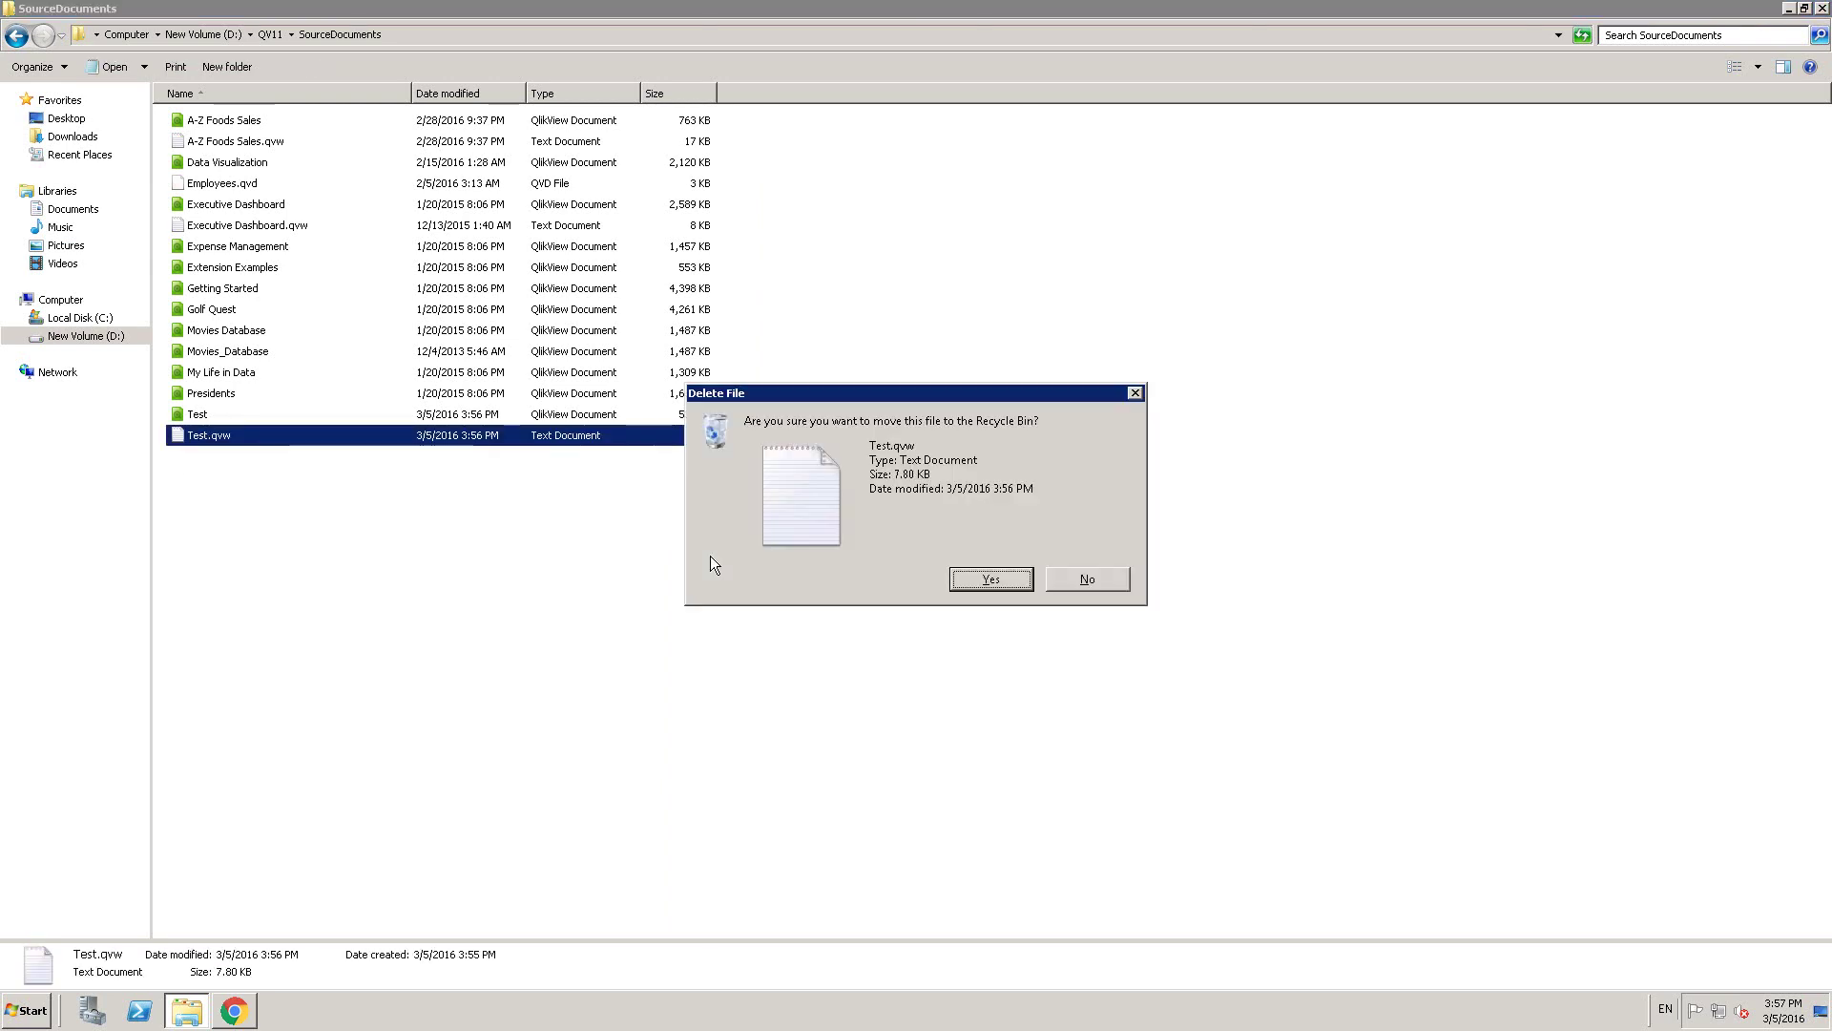
key(Return)
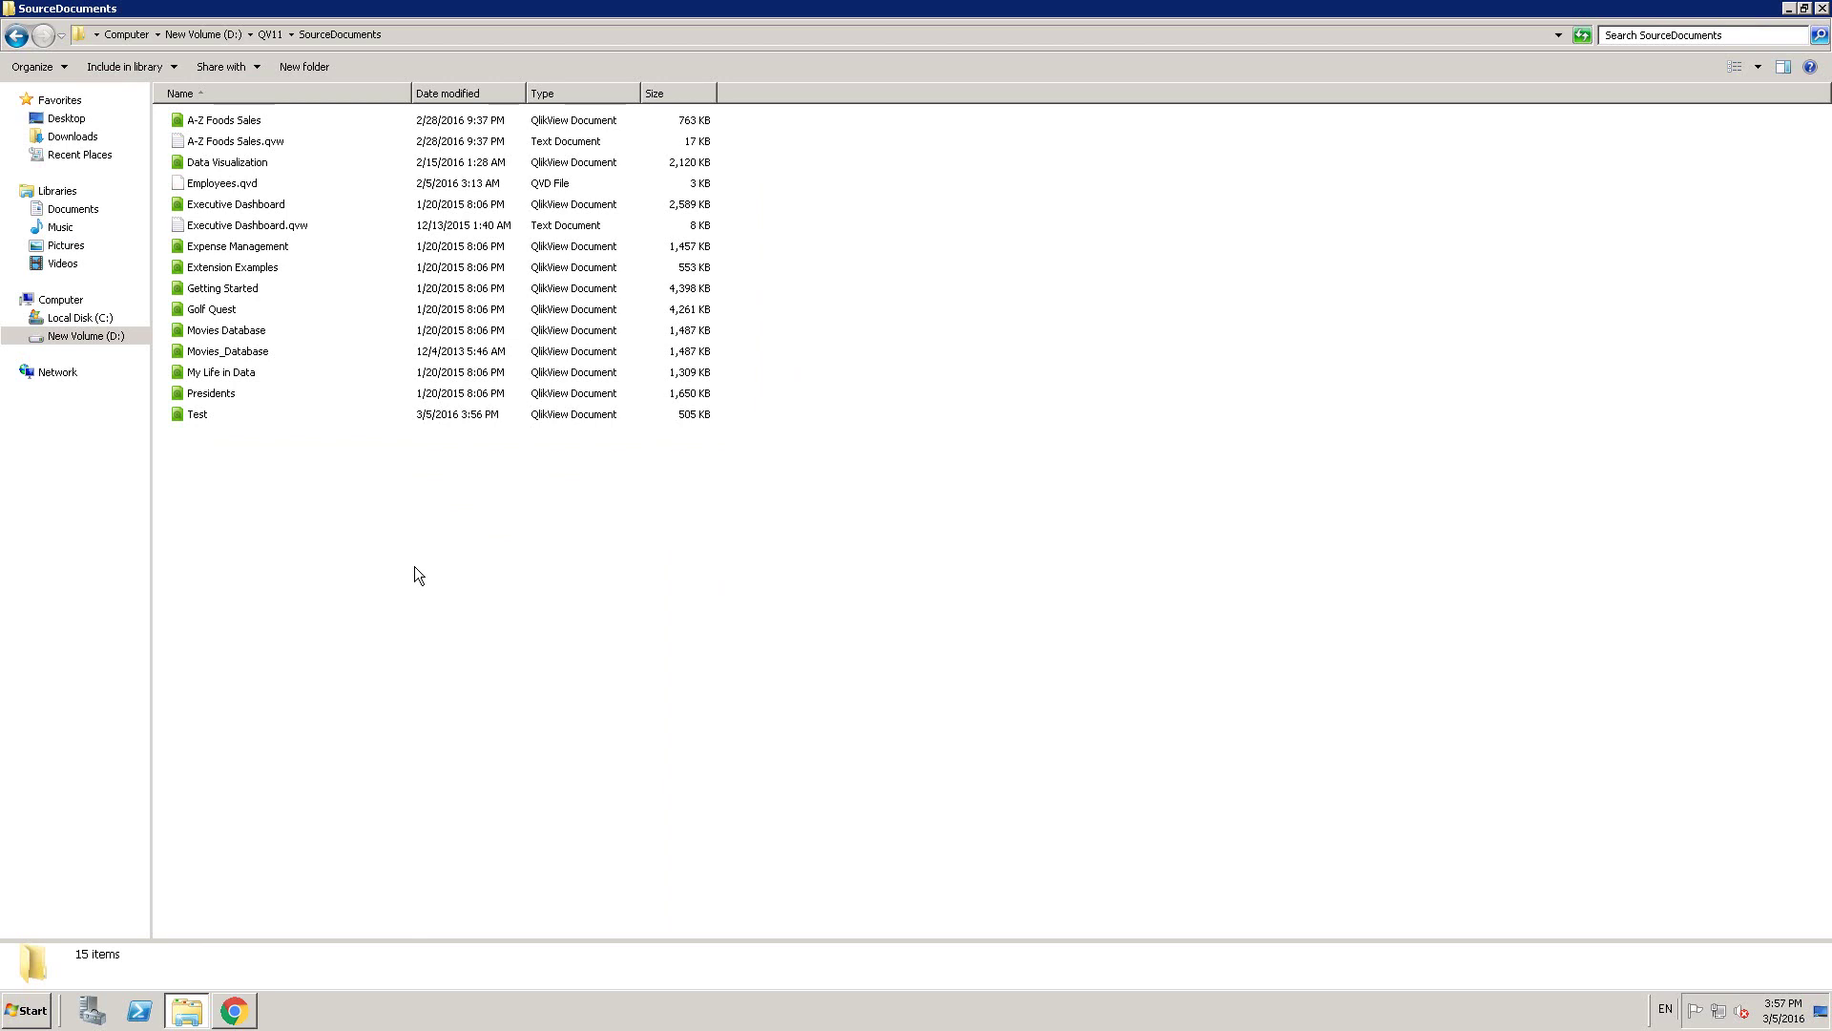
- Open D:\Logs\QDSLogs in a new, maximized Windows Explorer window
click(28, 1009)
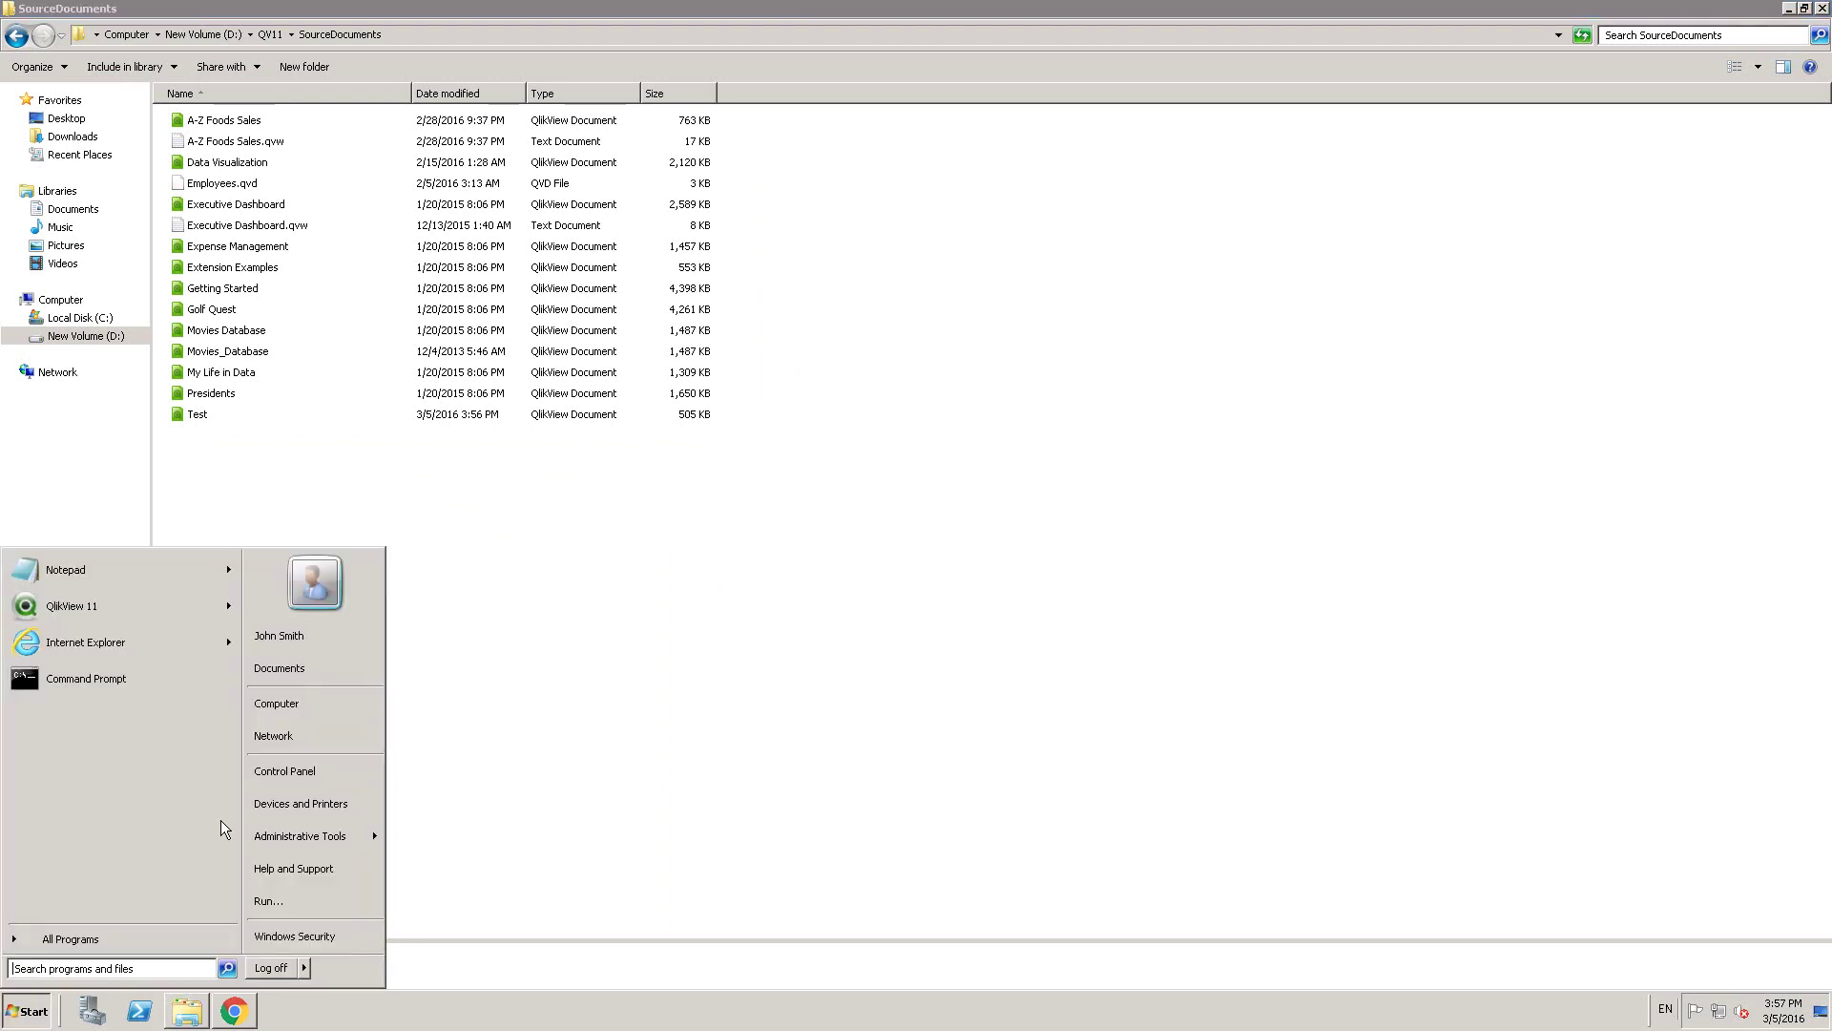
click(307, 707)
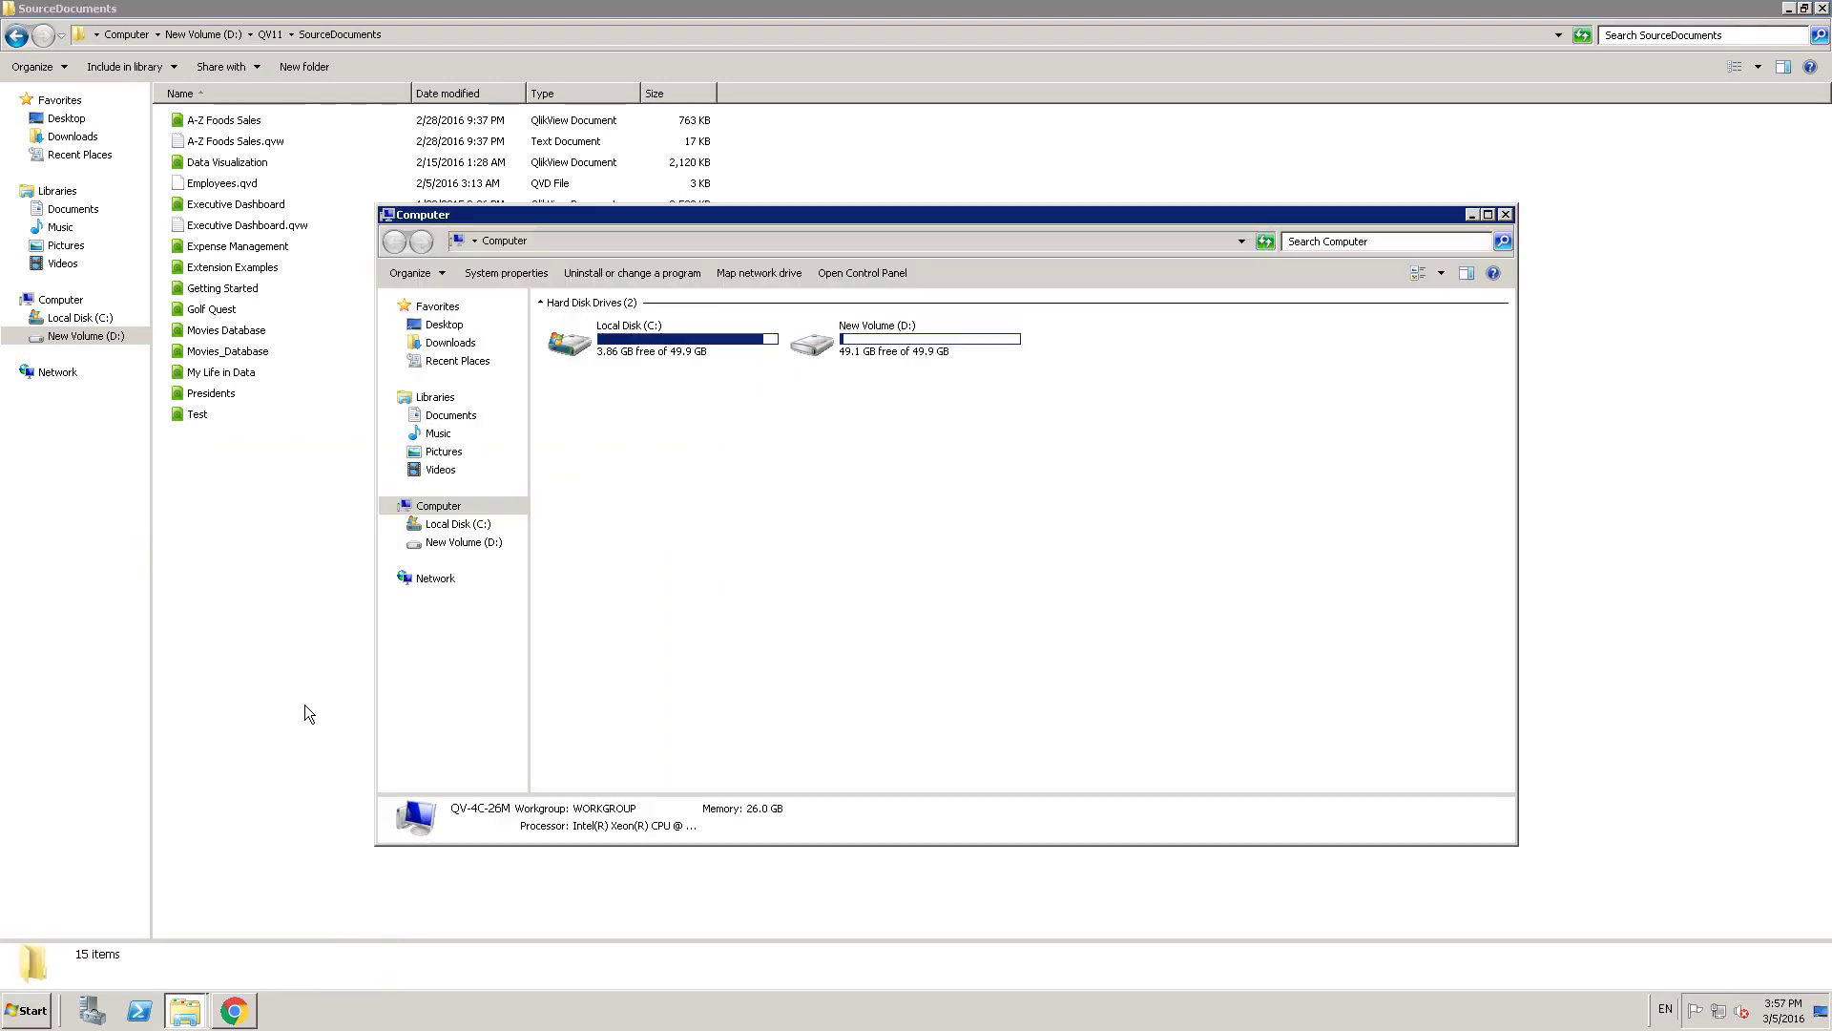
double_click(937, 332)
double_click(972, 215)
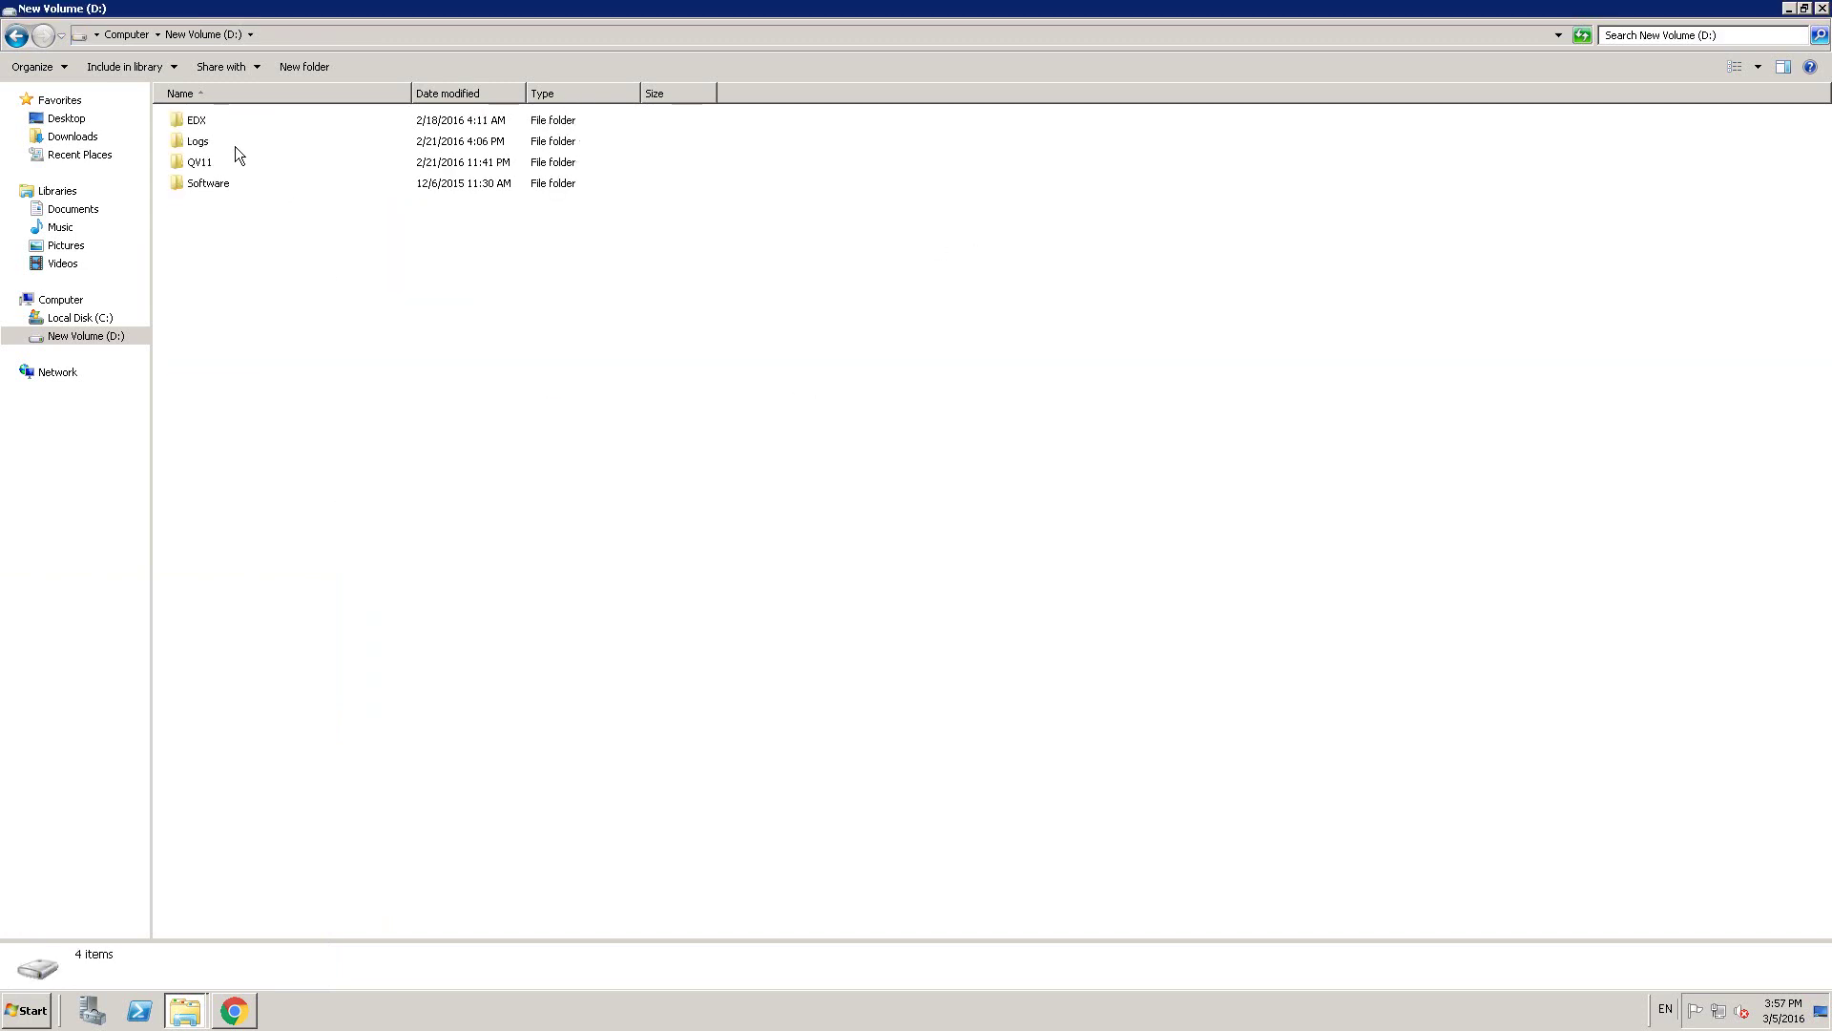
double_click(200, 141)
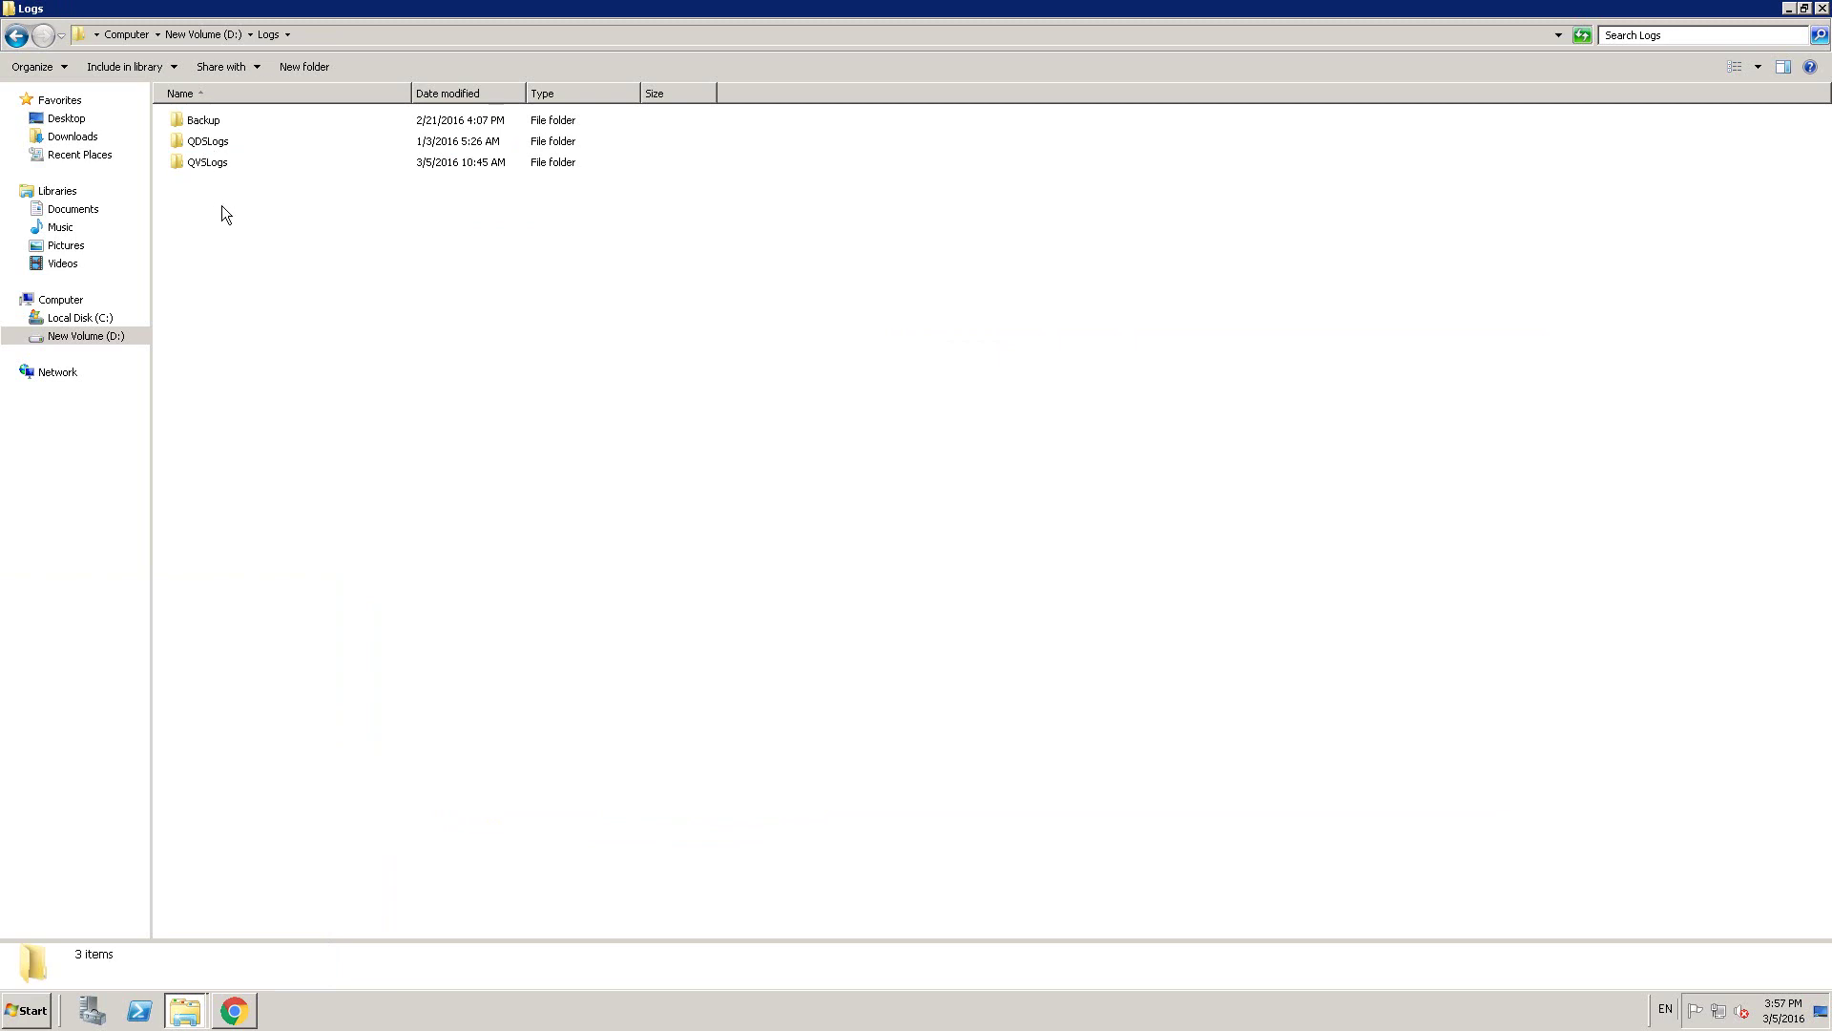
double_click(225, 145)
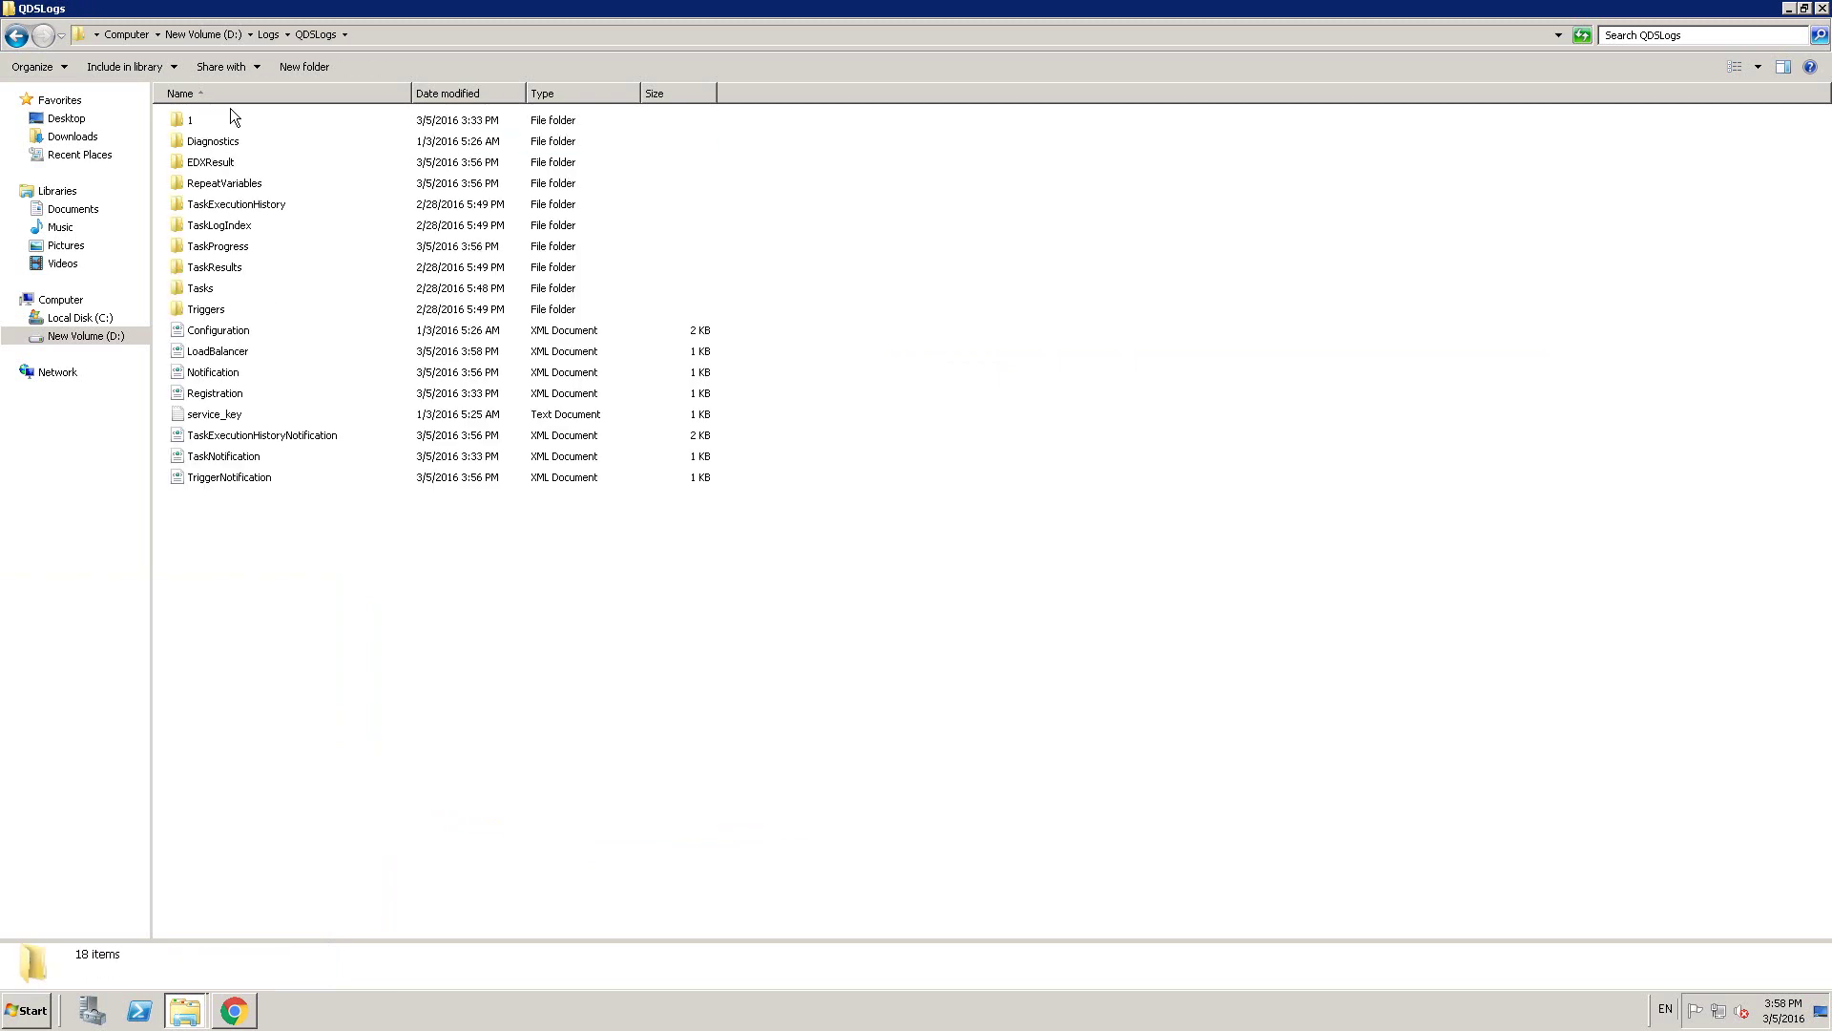
- Browse within QDSLogs to 1\Log\20160305 and open the "155616 - Test Task 01" folder
double_click(189, 120)
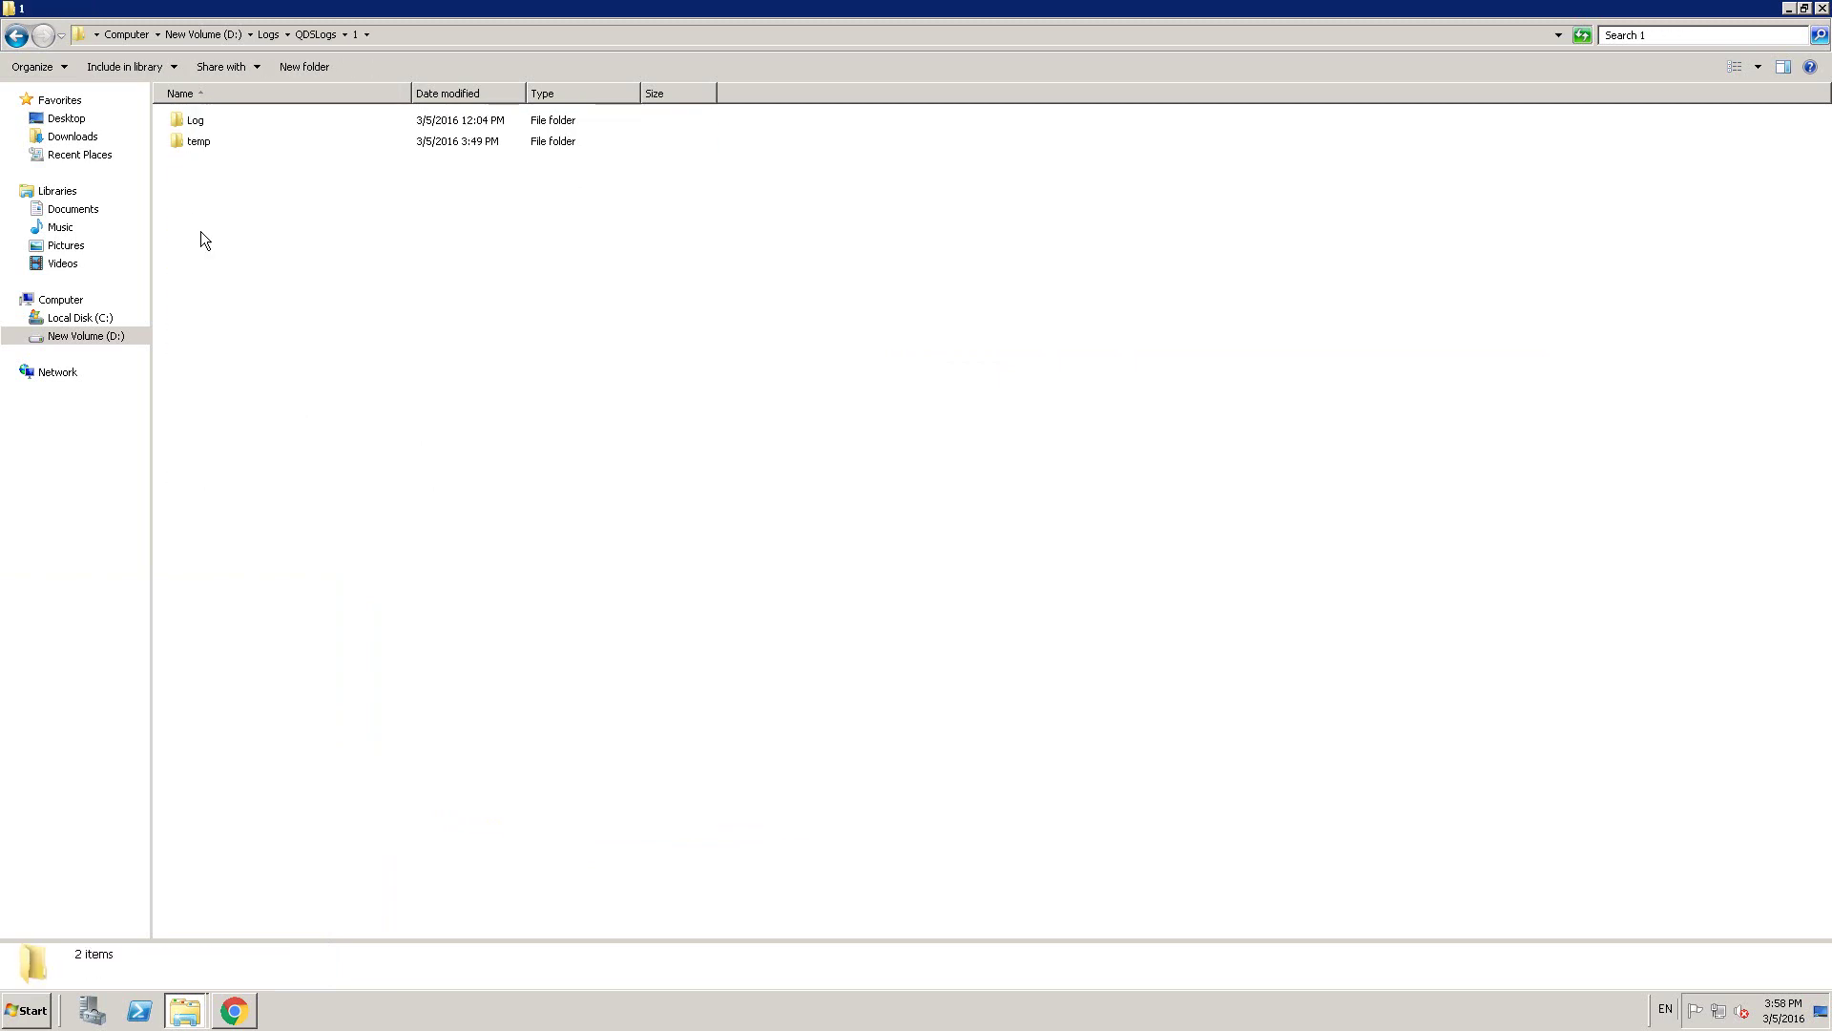
double_click(199, 120)
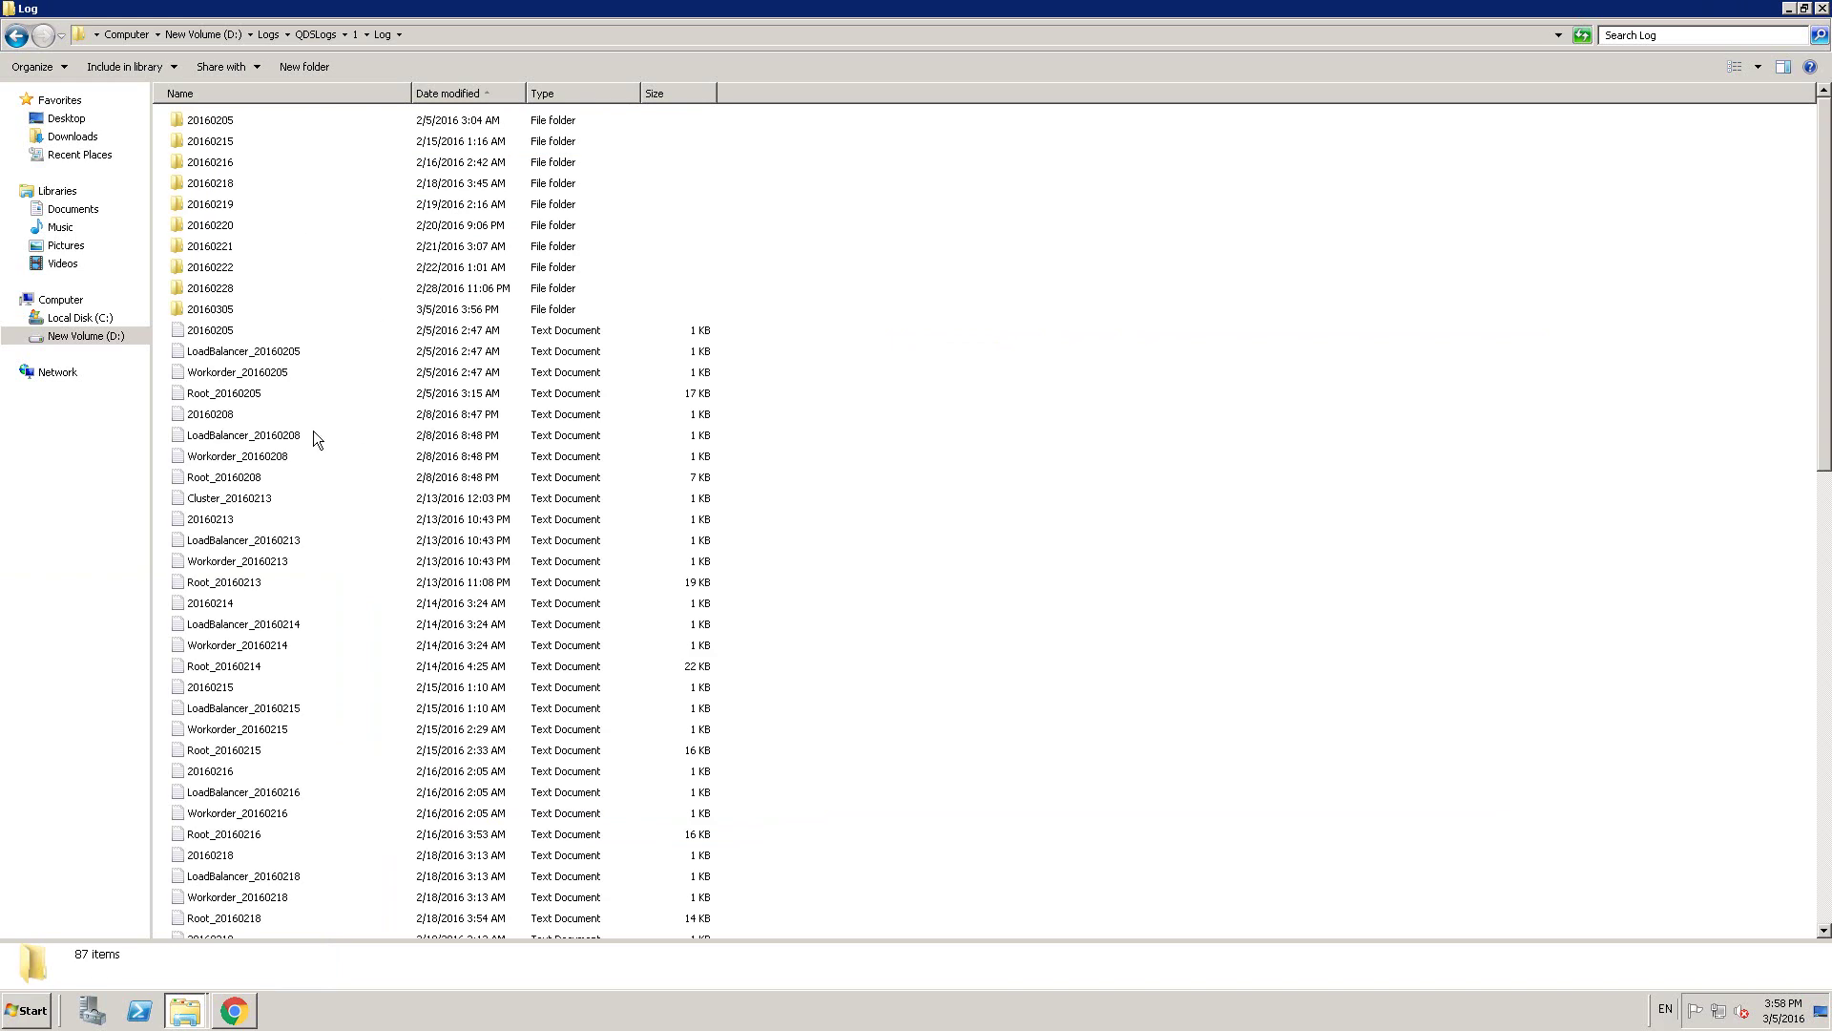
click(211, 311)
double_click(209, 308)
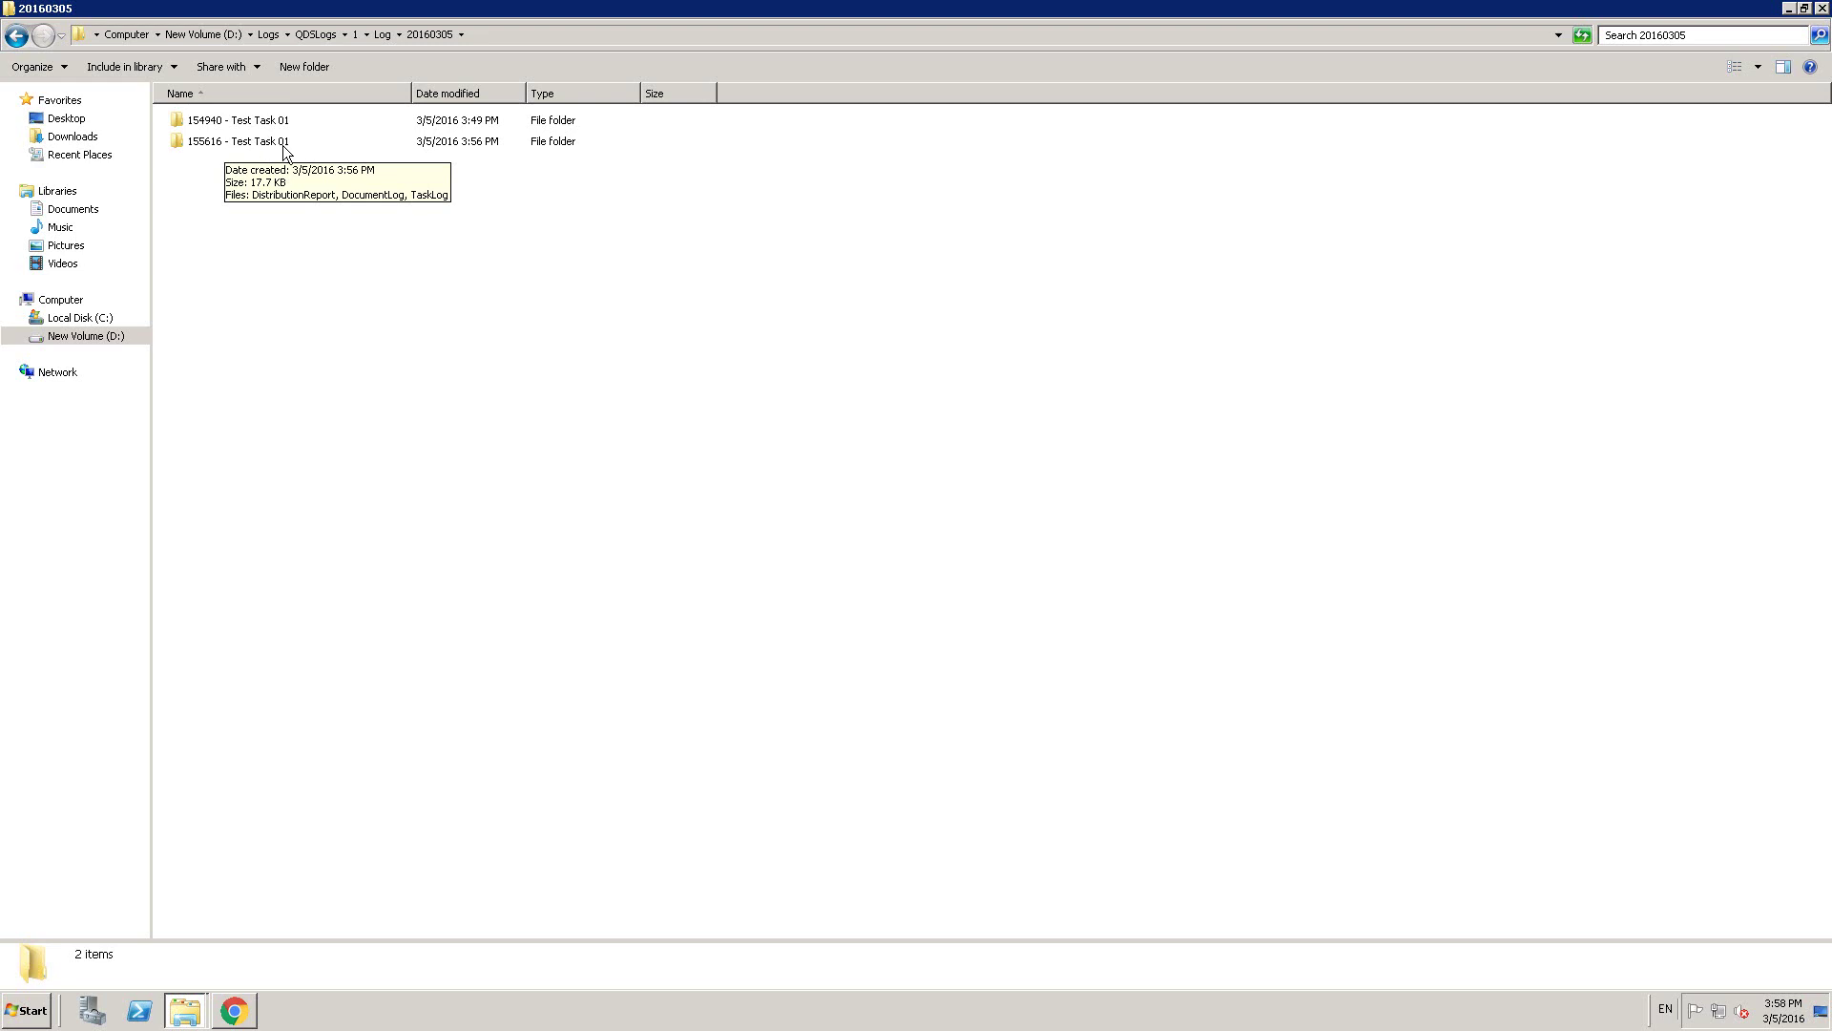
double_click(221, 141)
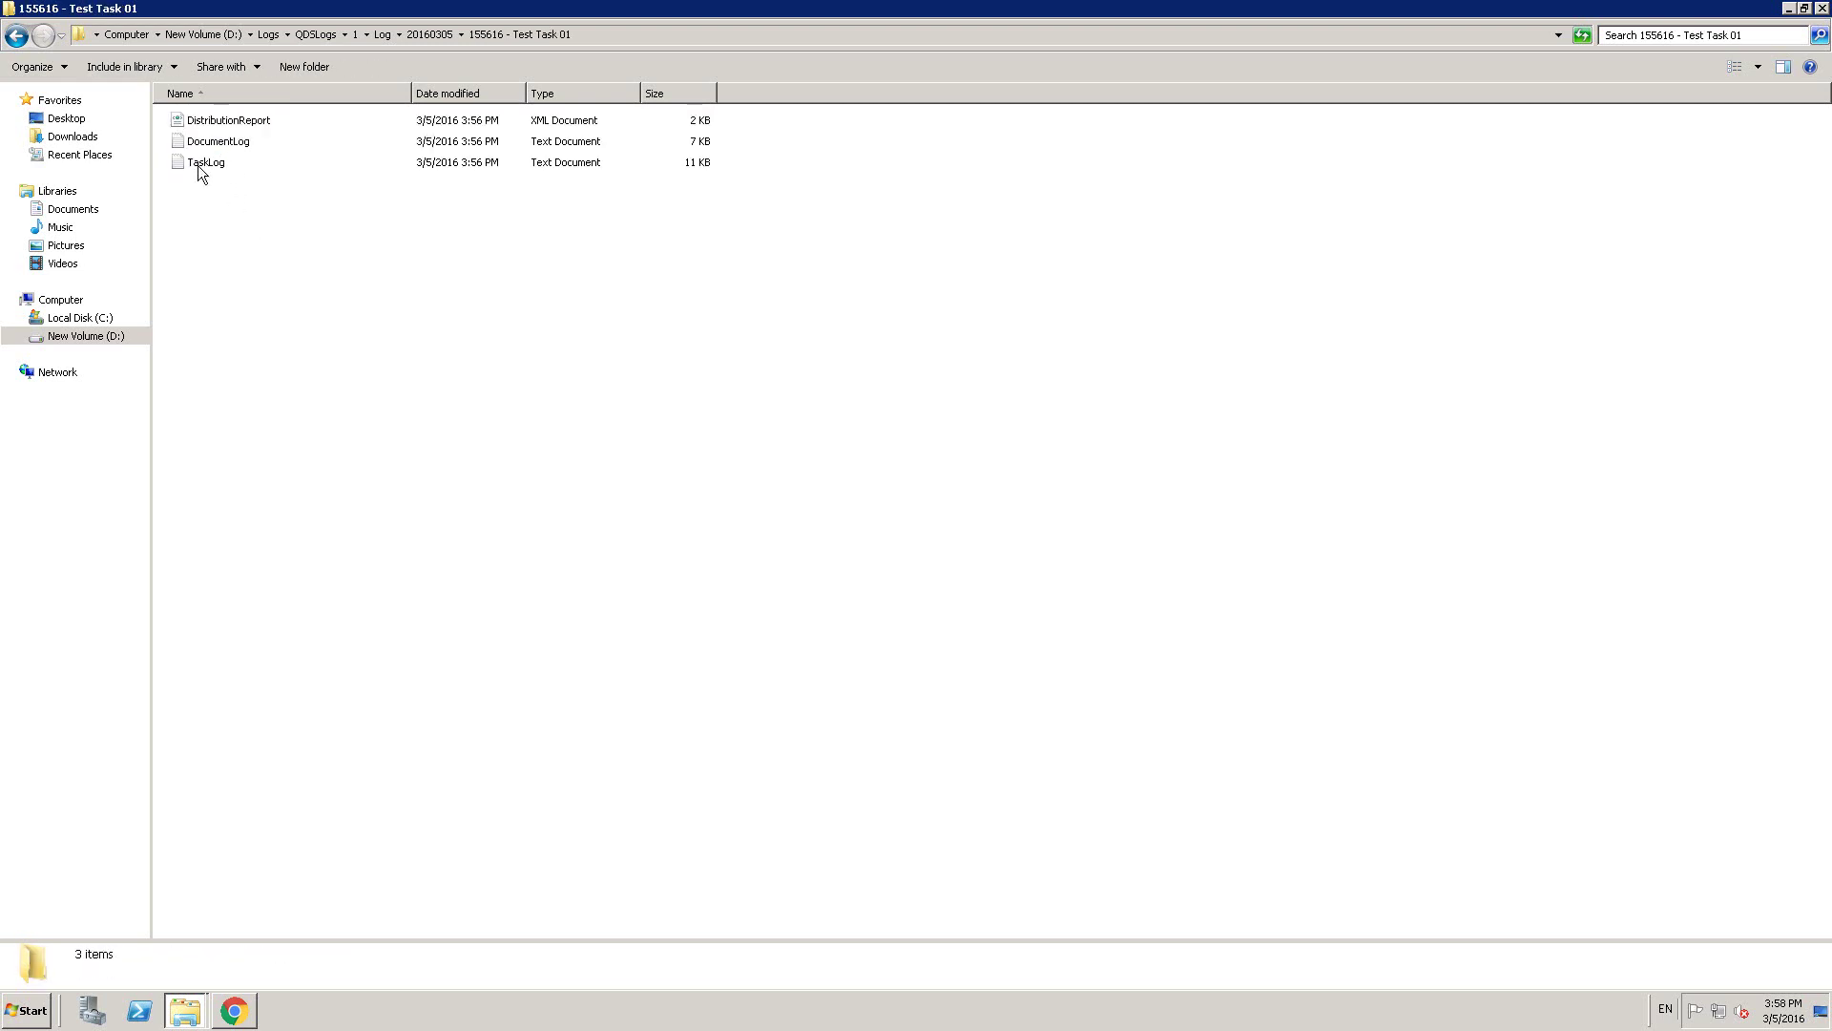
- Compare the TaskLog and DocumentLog file entries, then open DocumentLog in a maximized Notepad window to read it
click(209, 166)
click(230, 146)
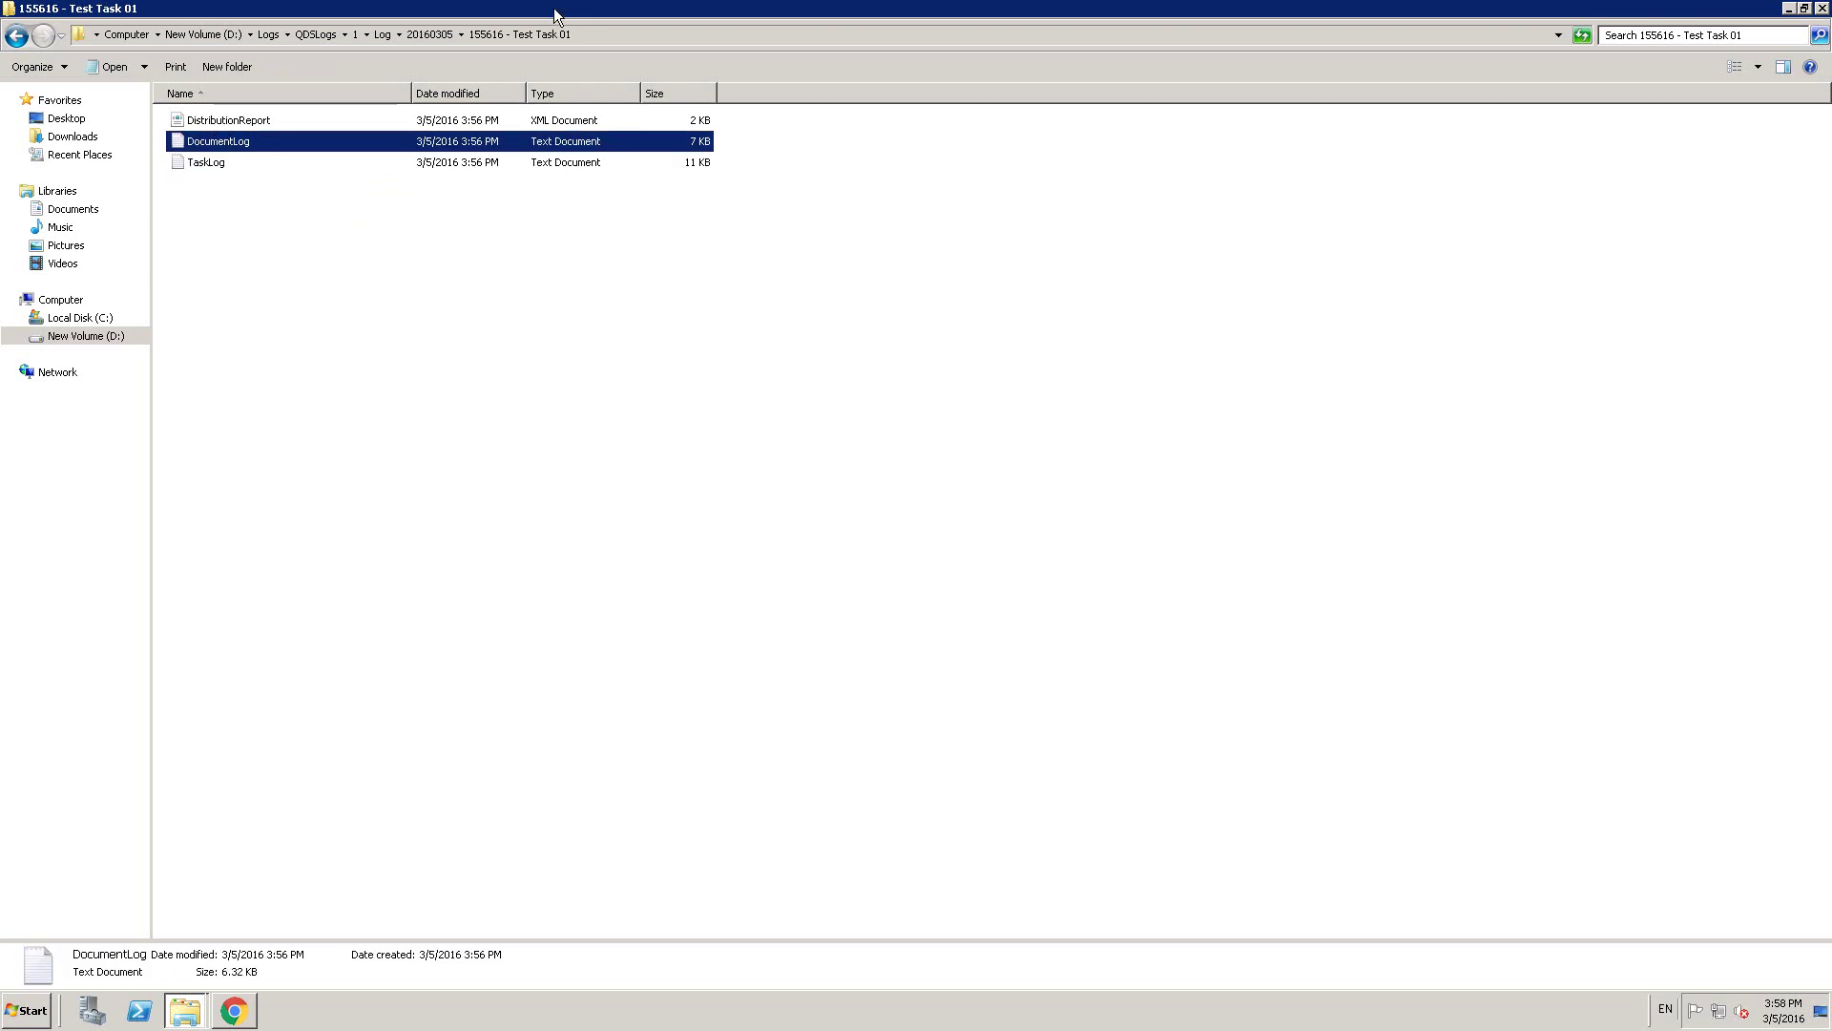
click(219, 164)
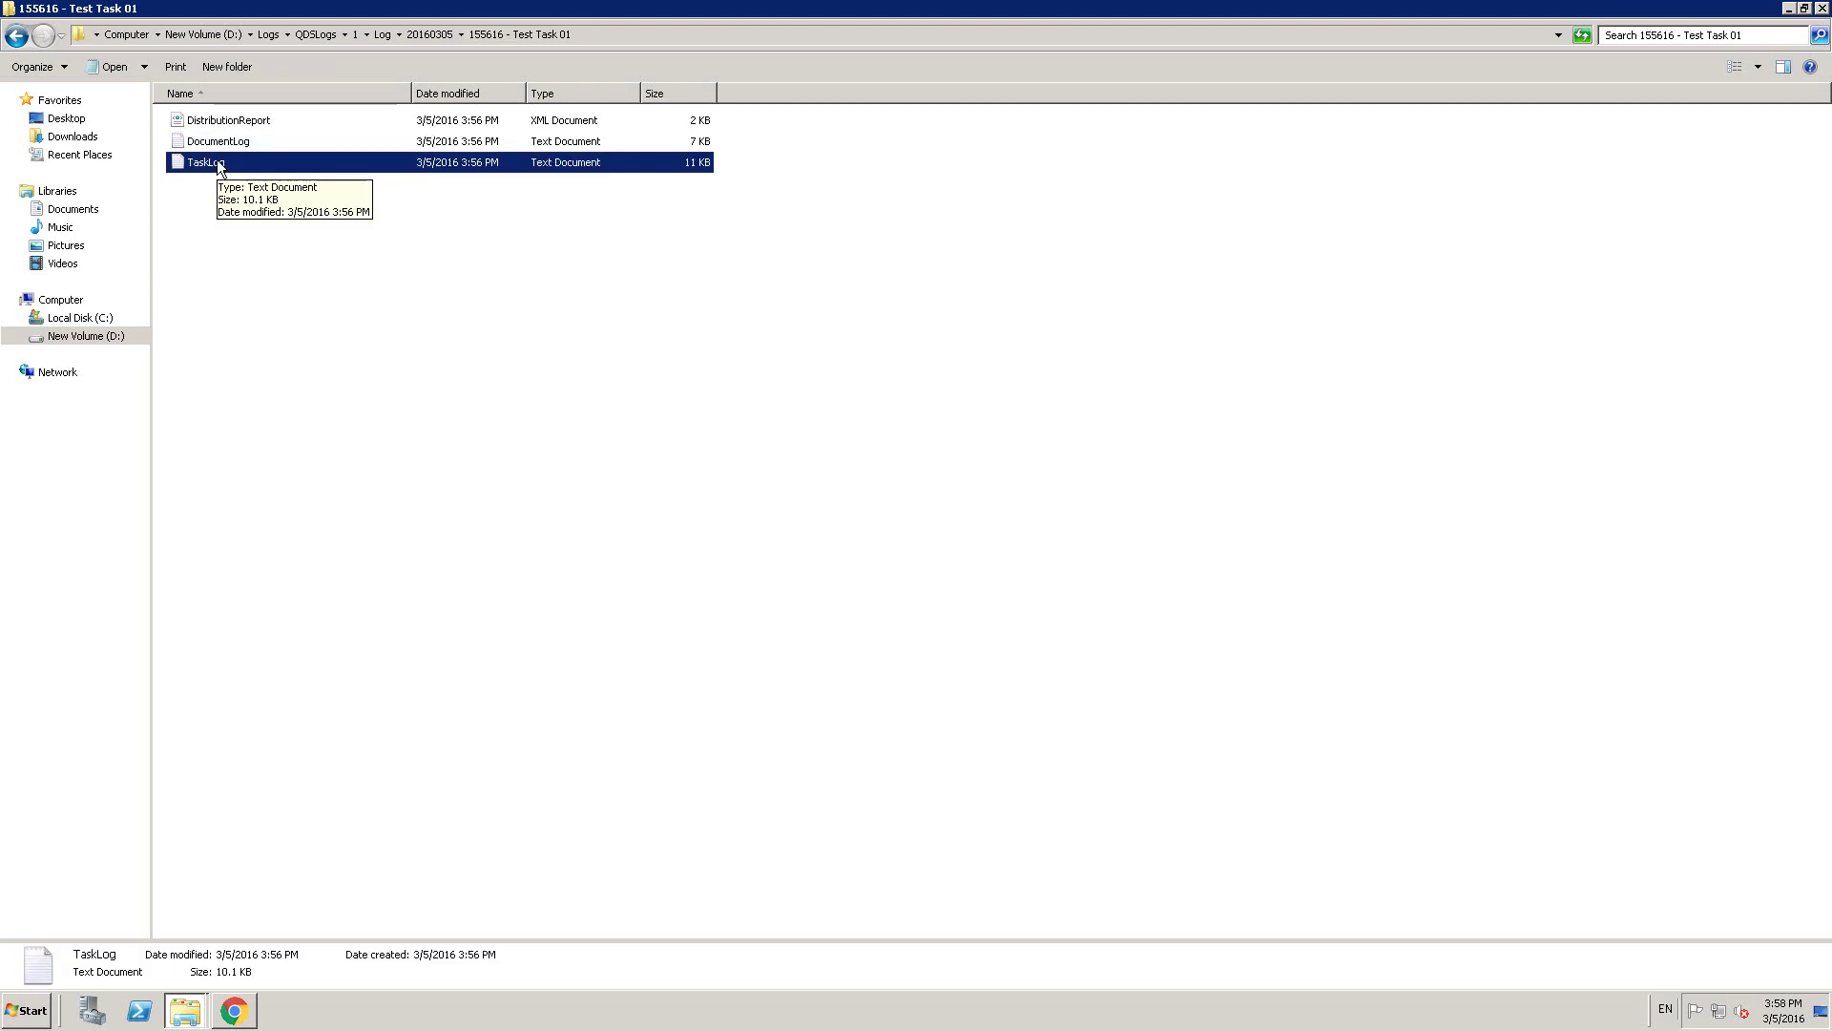
click(226, 143)
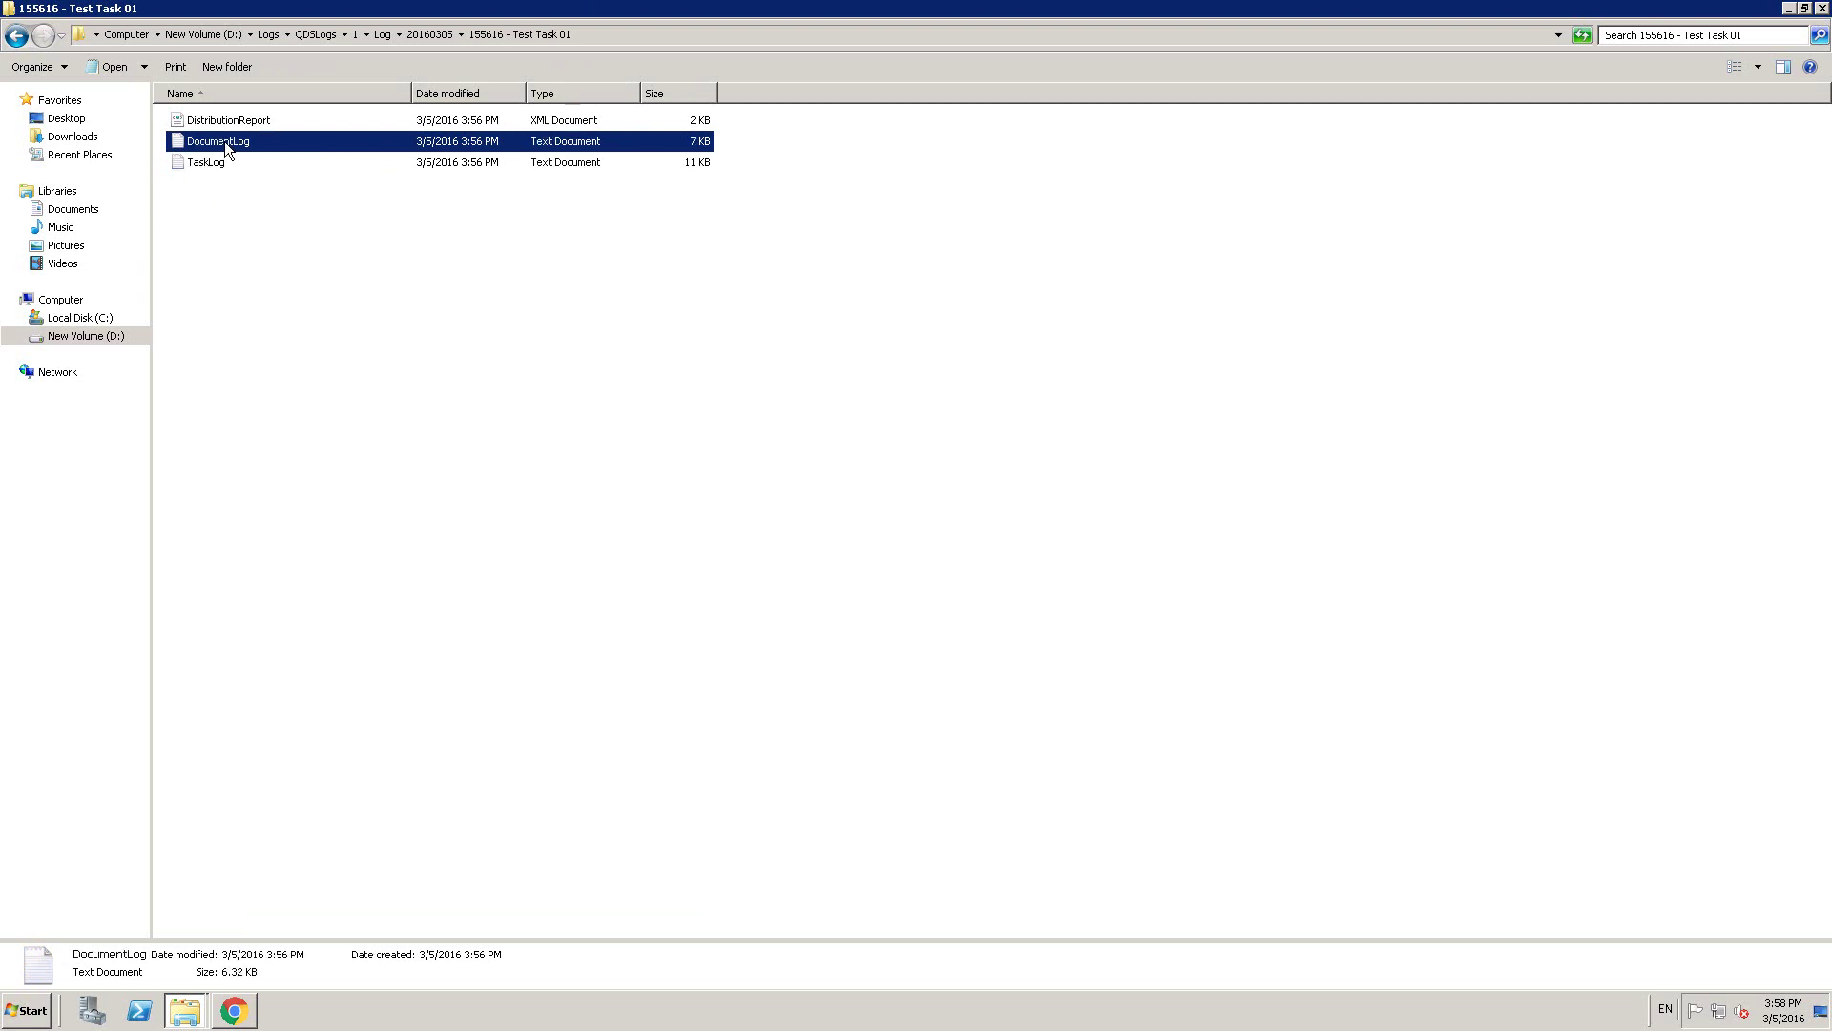
double_click(225, 141)
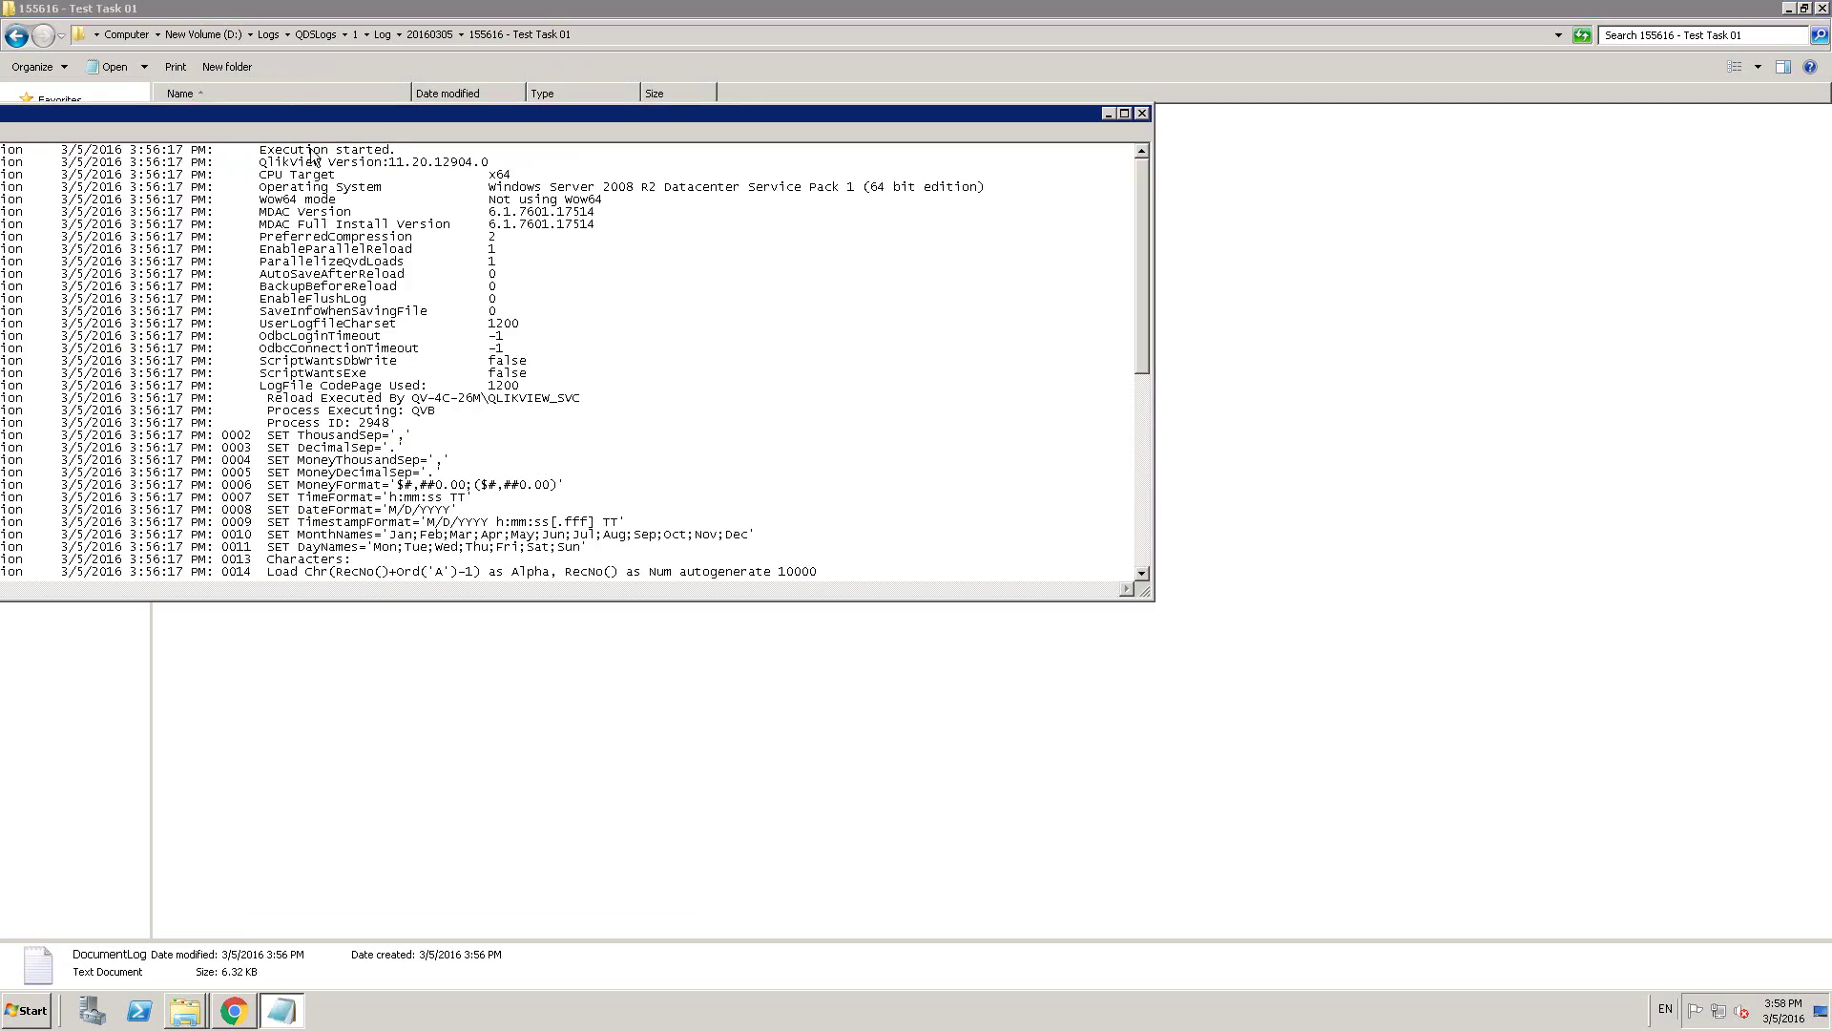
double_click(388, 119)
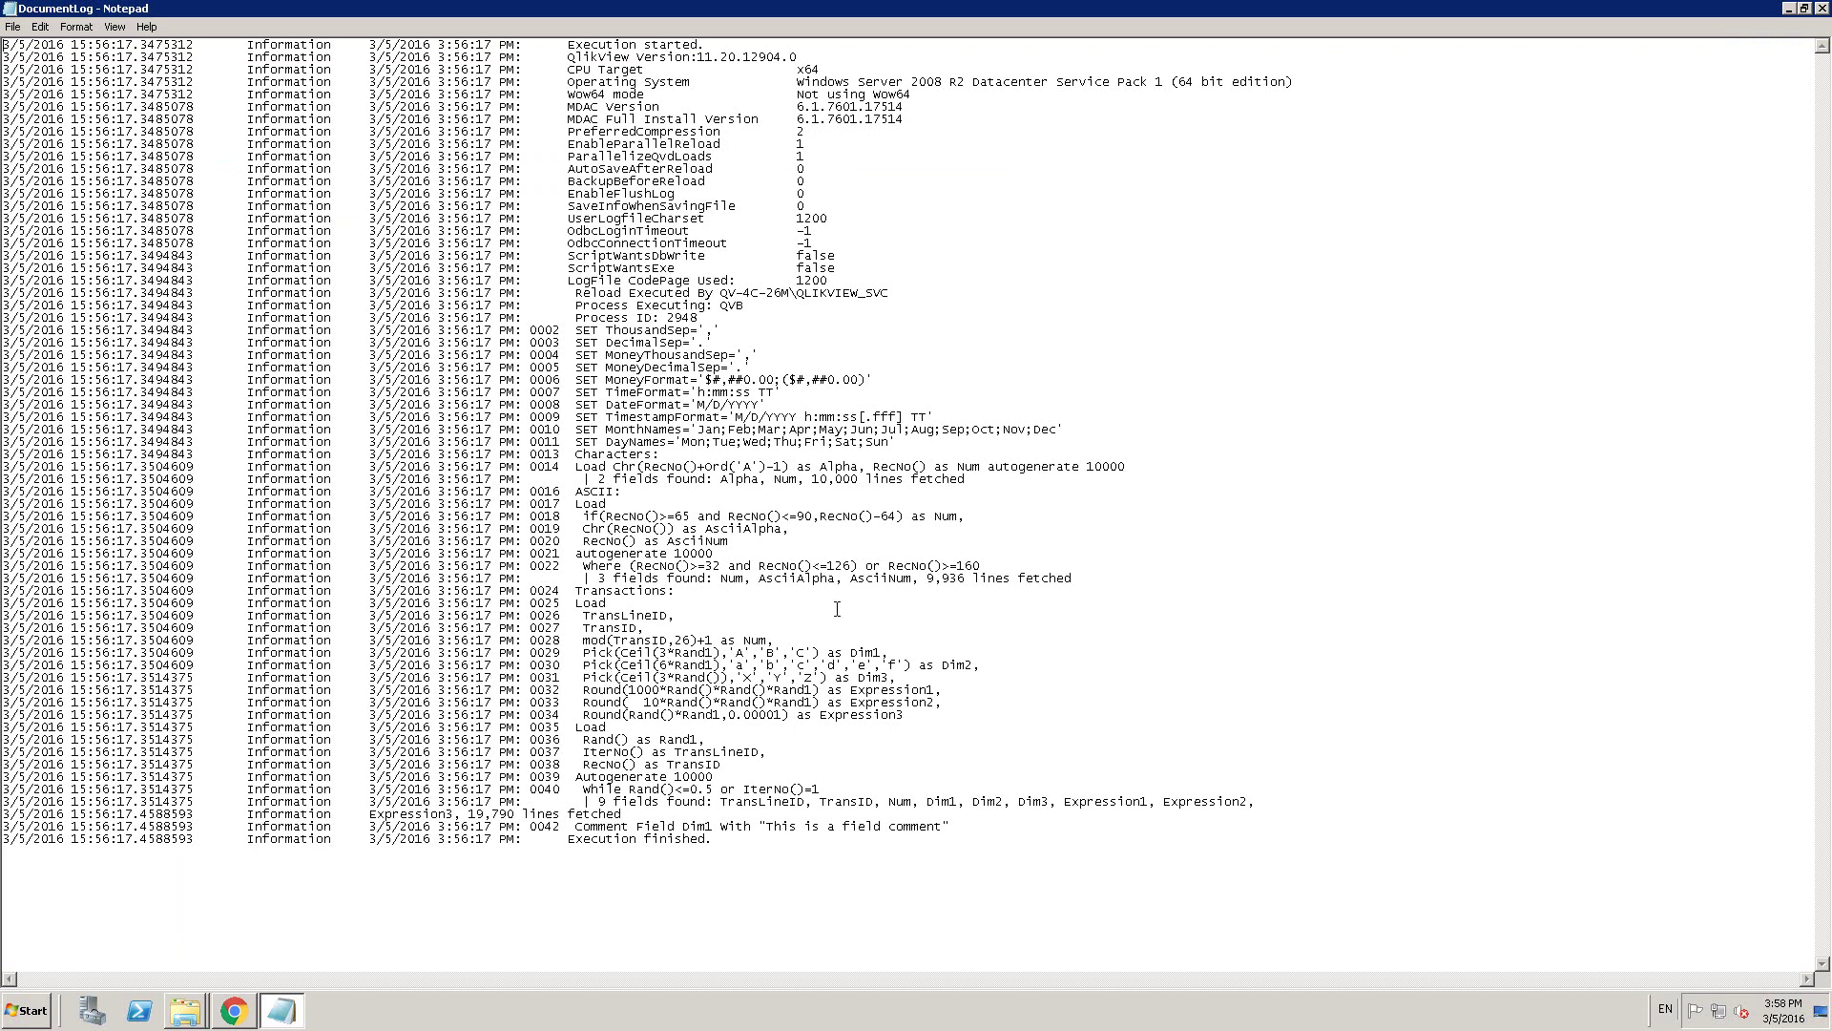
- Close DocumentLog, return to the SourceDocuments folder, and open and reload the Test document in QlikView
click(1822, 8)
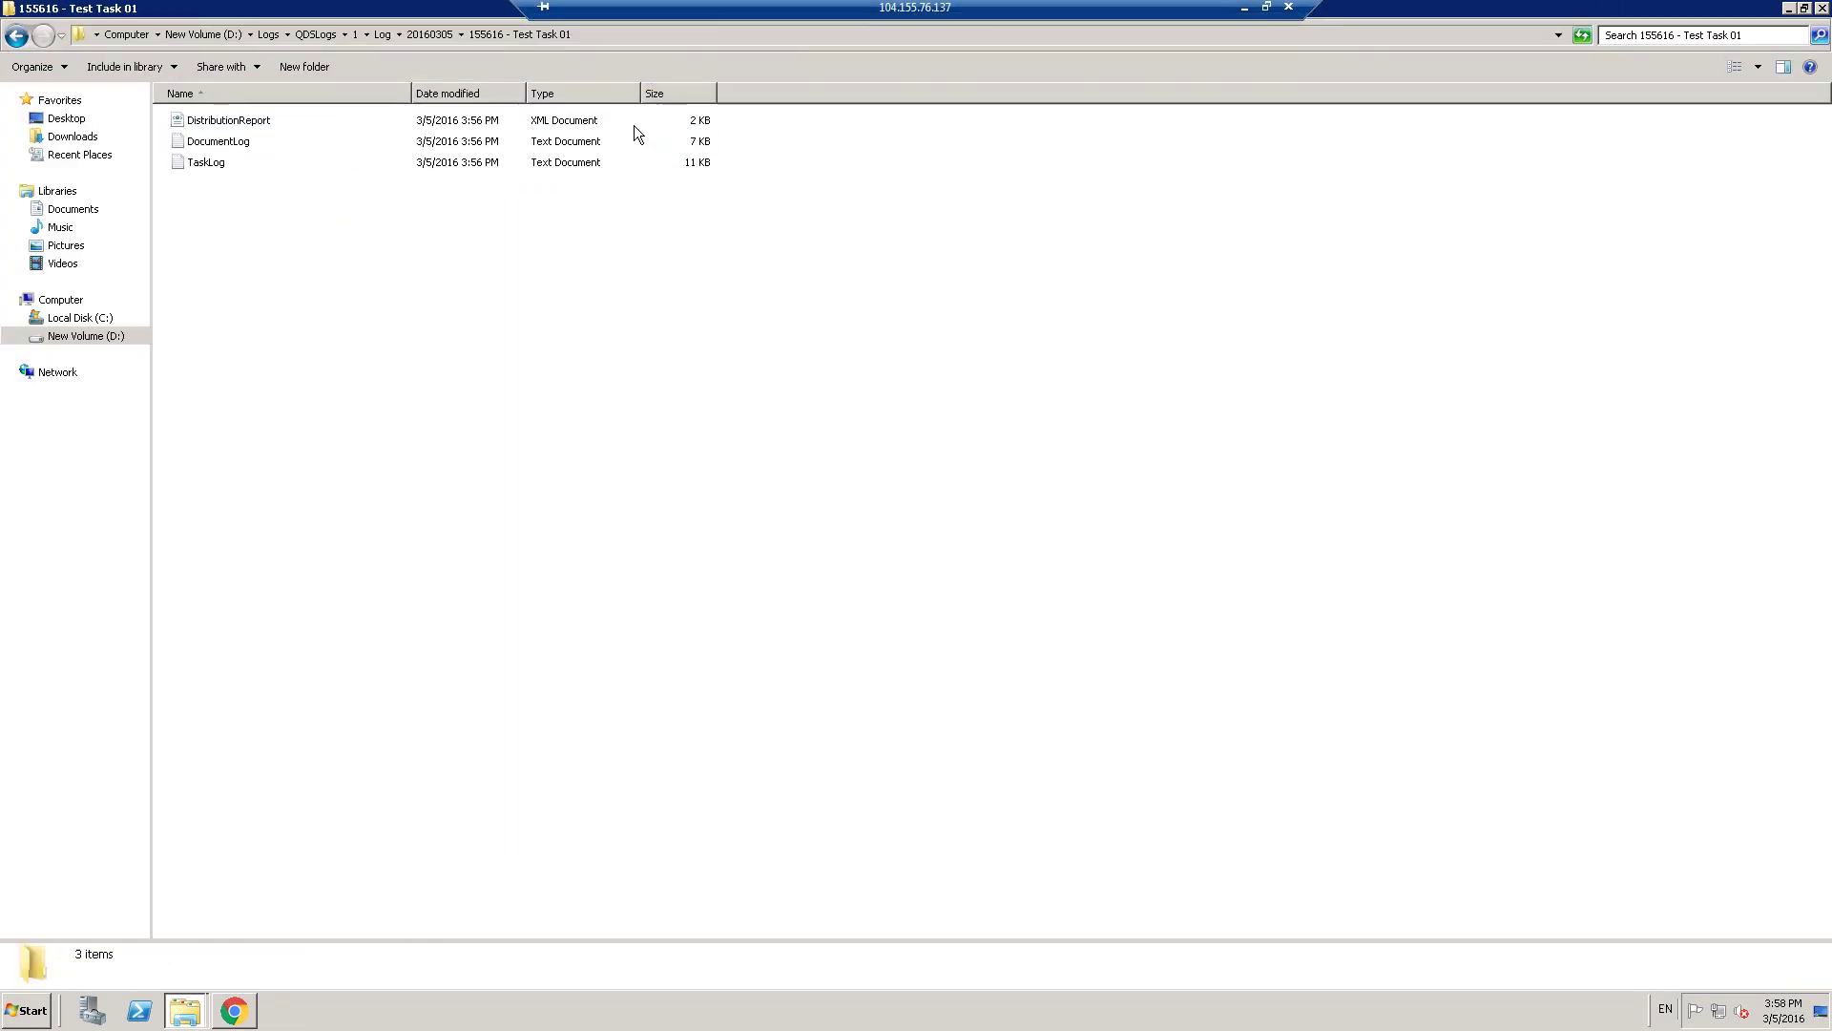
click(1789, 9)
double_click(199, 414)
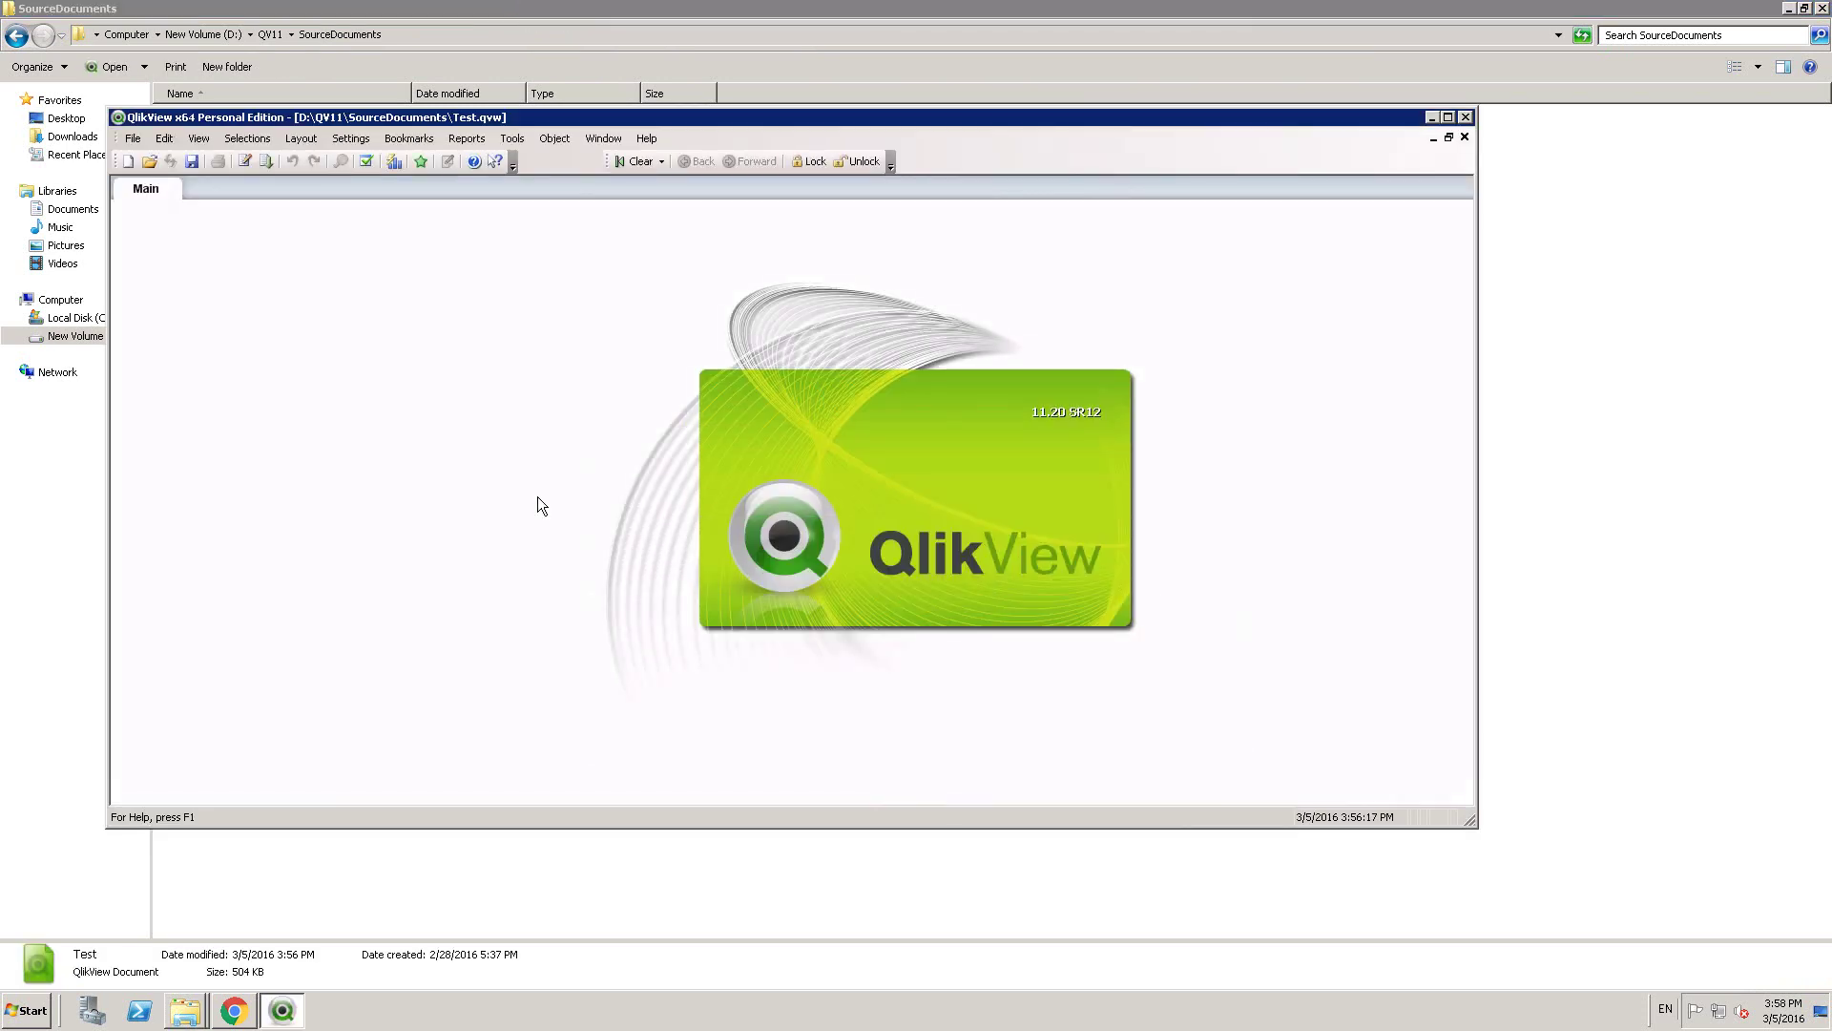
key(ctrl+r)
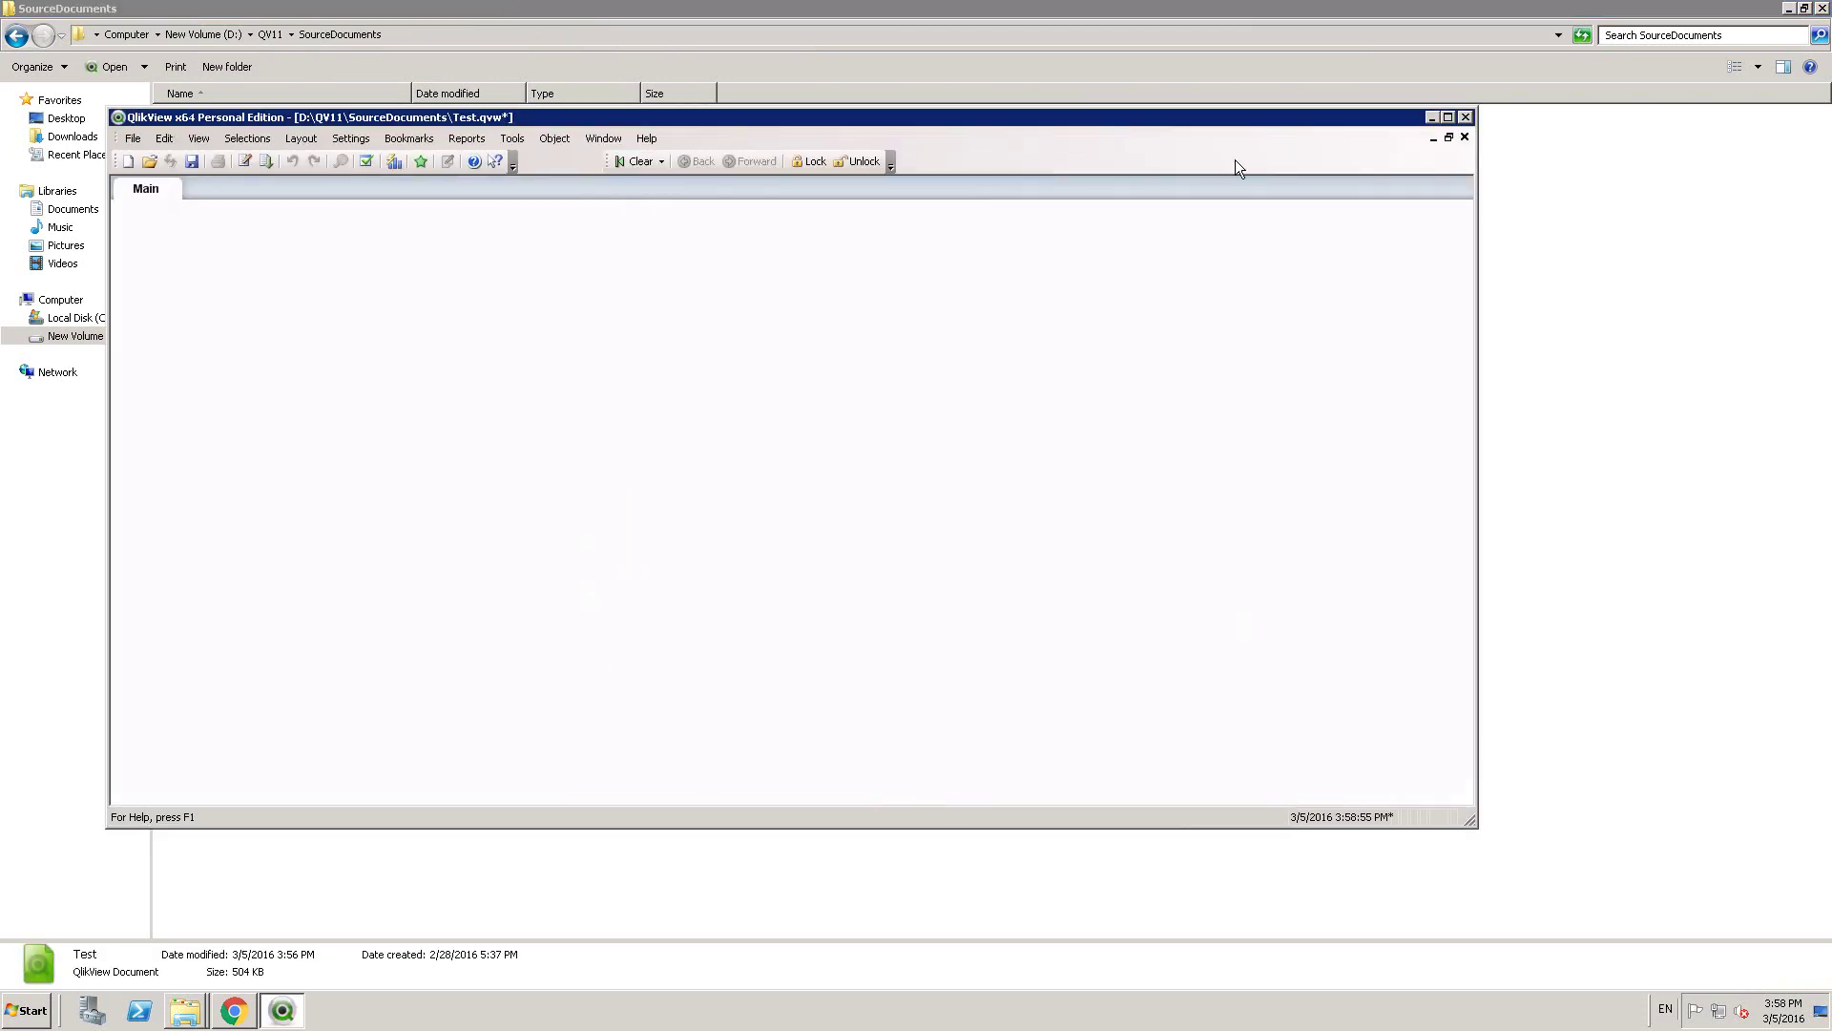
- Close QlikView with the changes to Test saved, and check the Test.qvw text log in SourceDocuments
click(1463, 118)
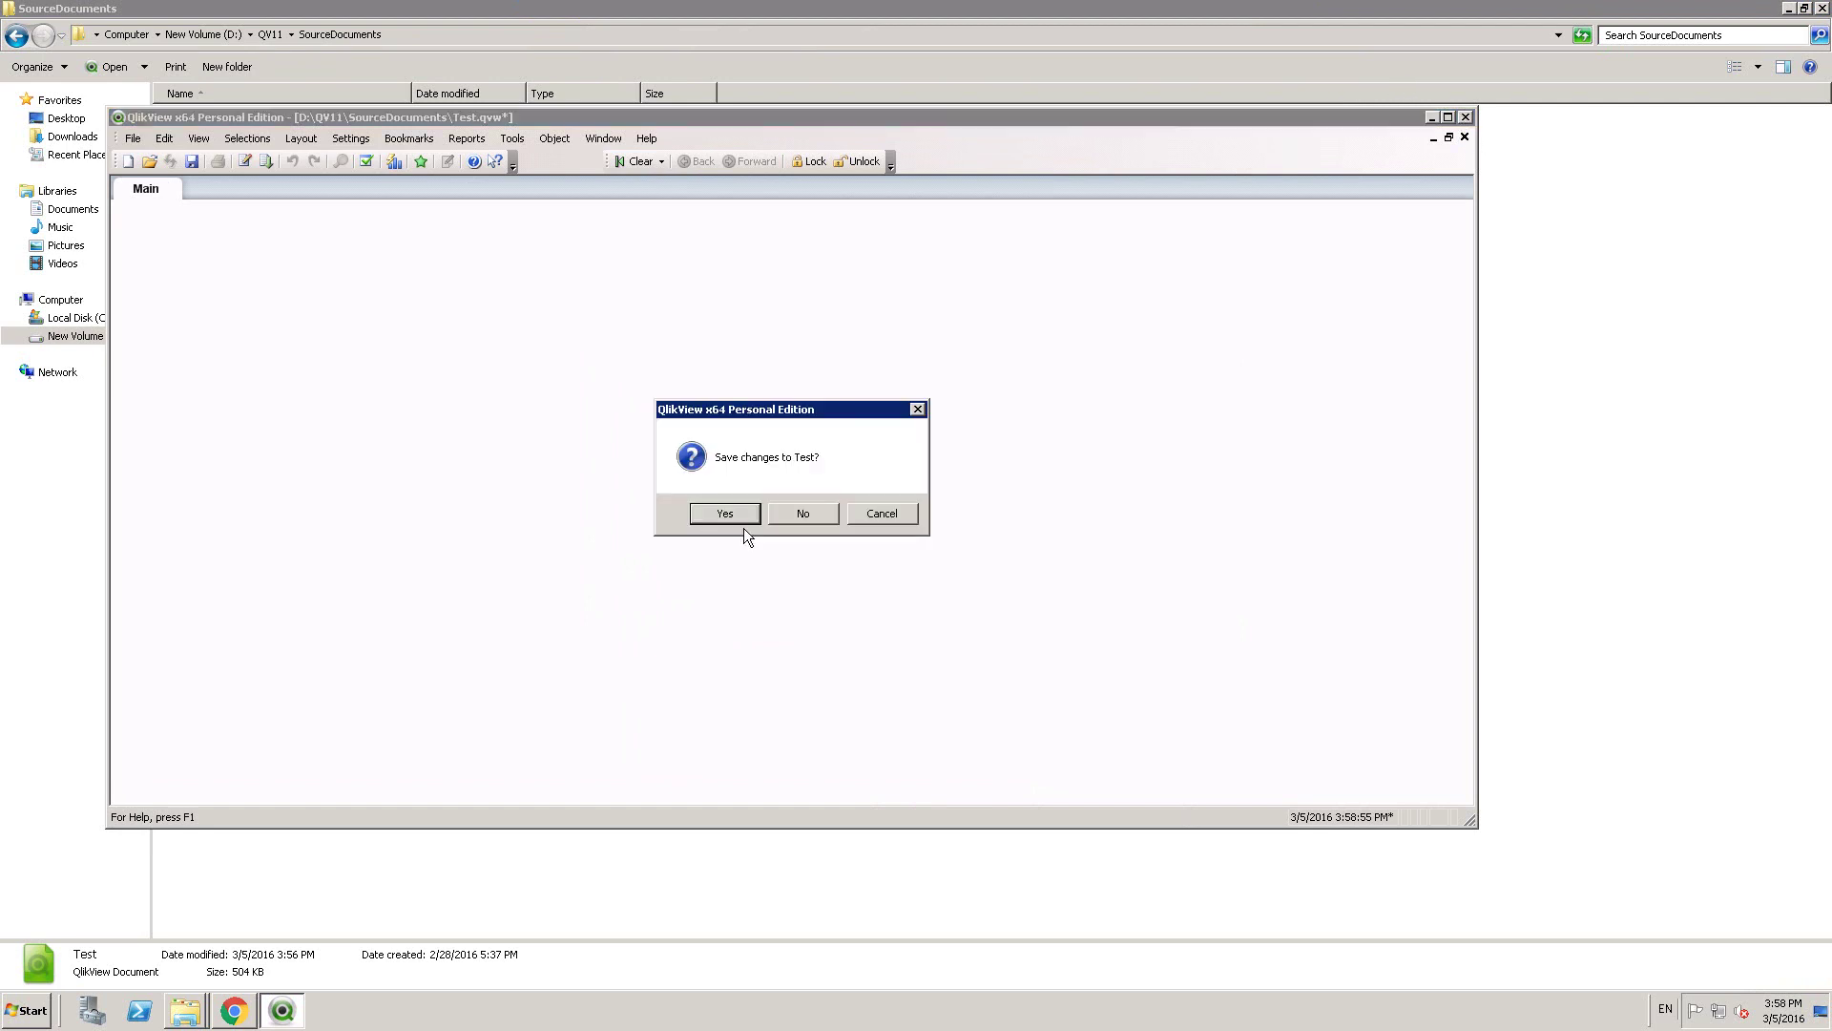
click(741, 520)
click(1467, 117)
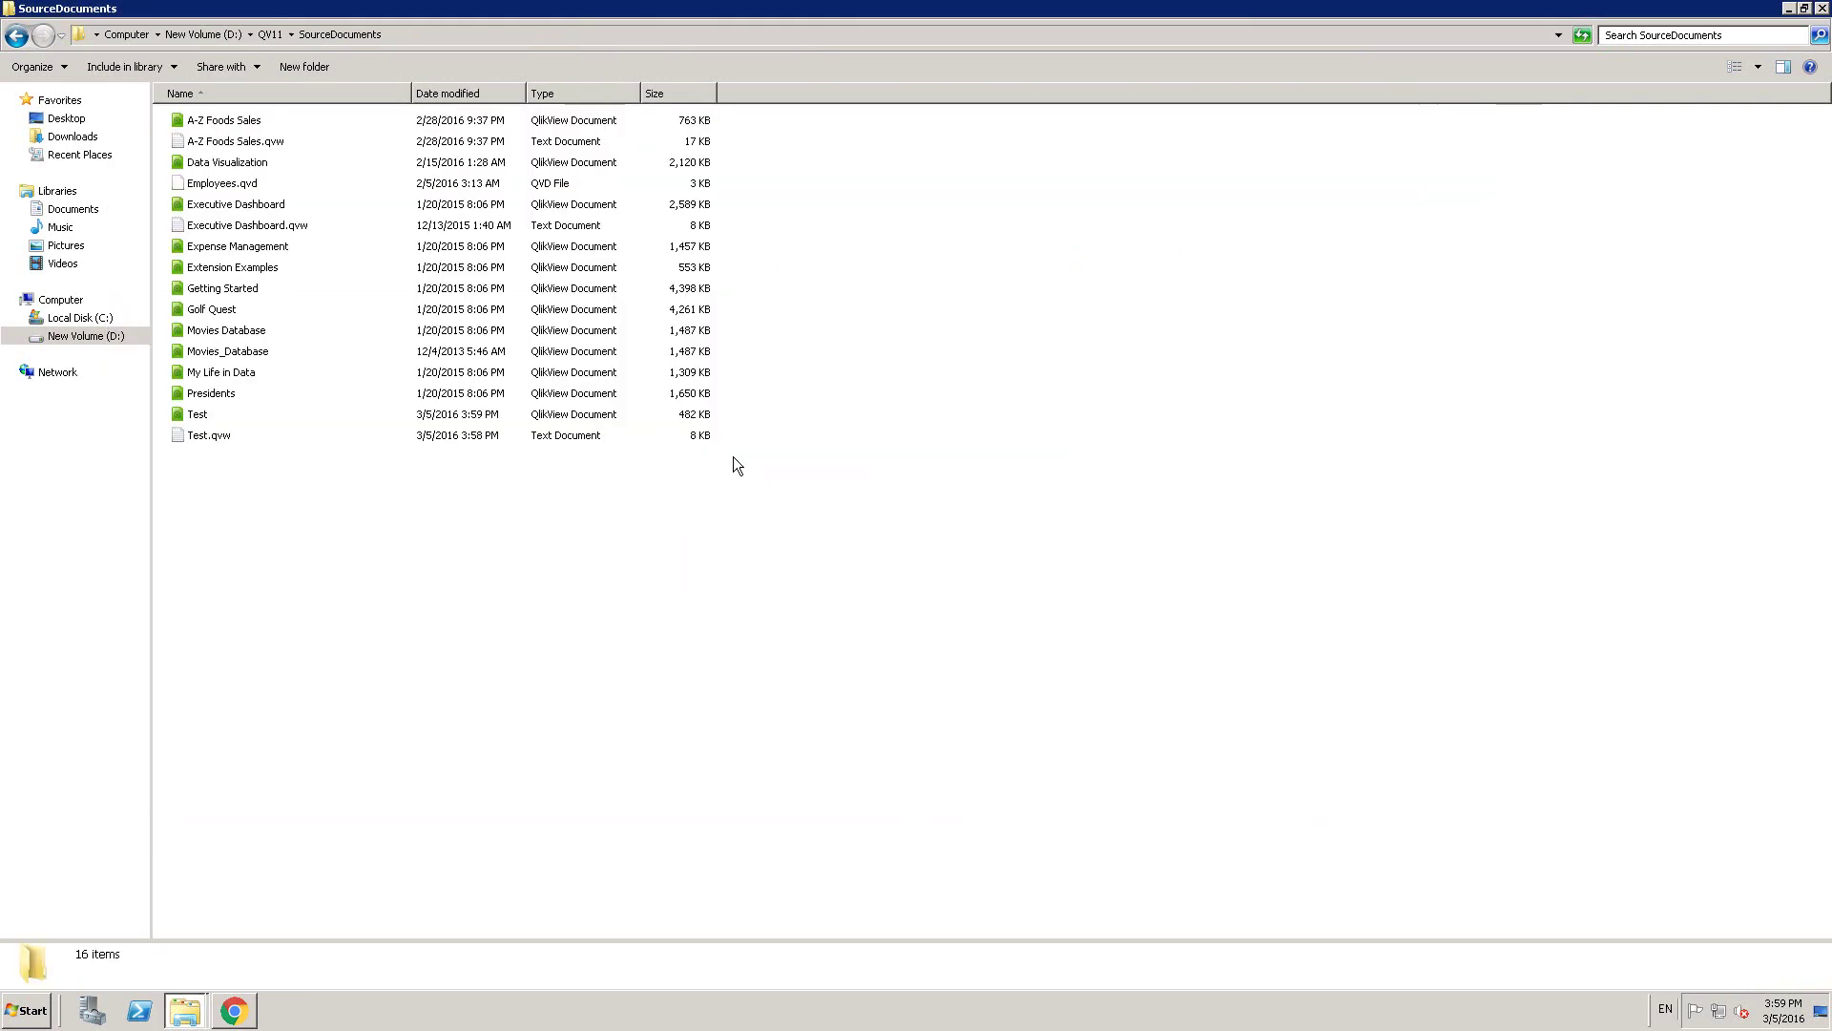
click(307, 435)
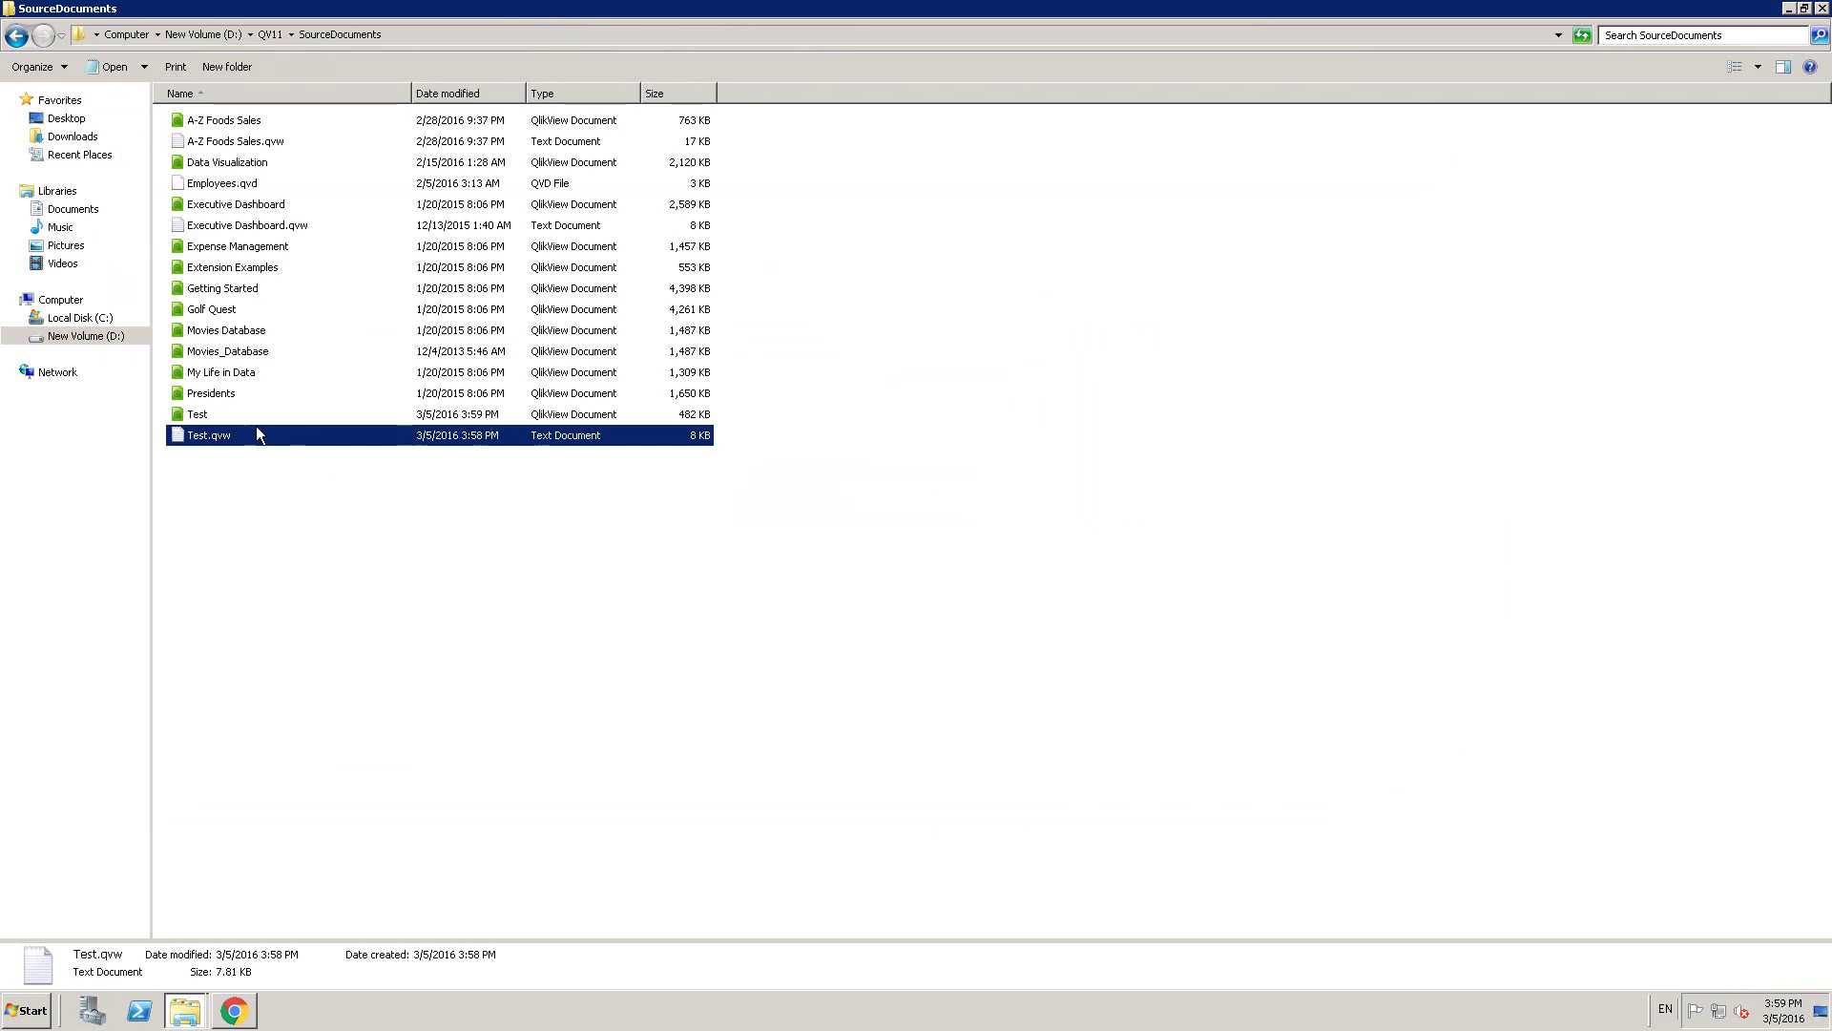
click(311, 484)
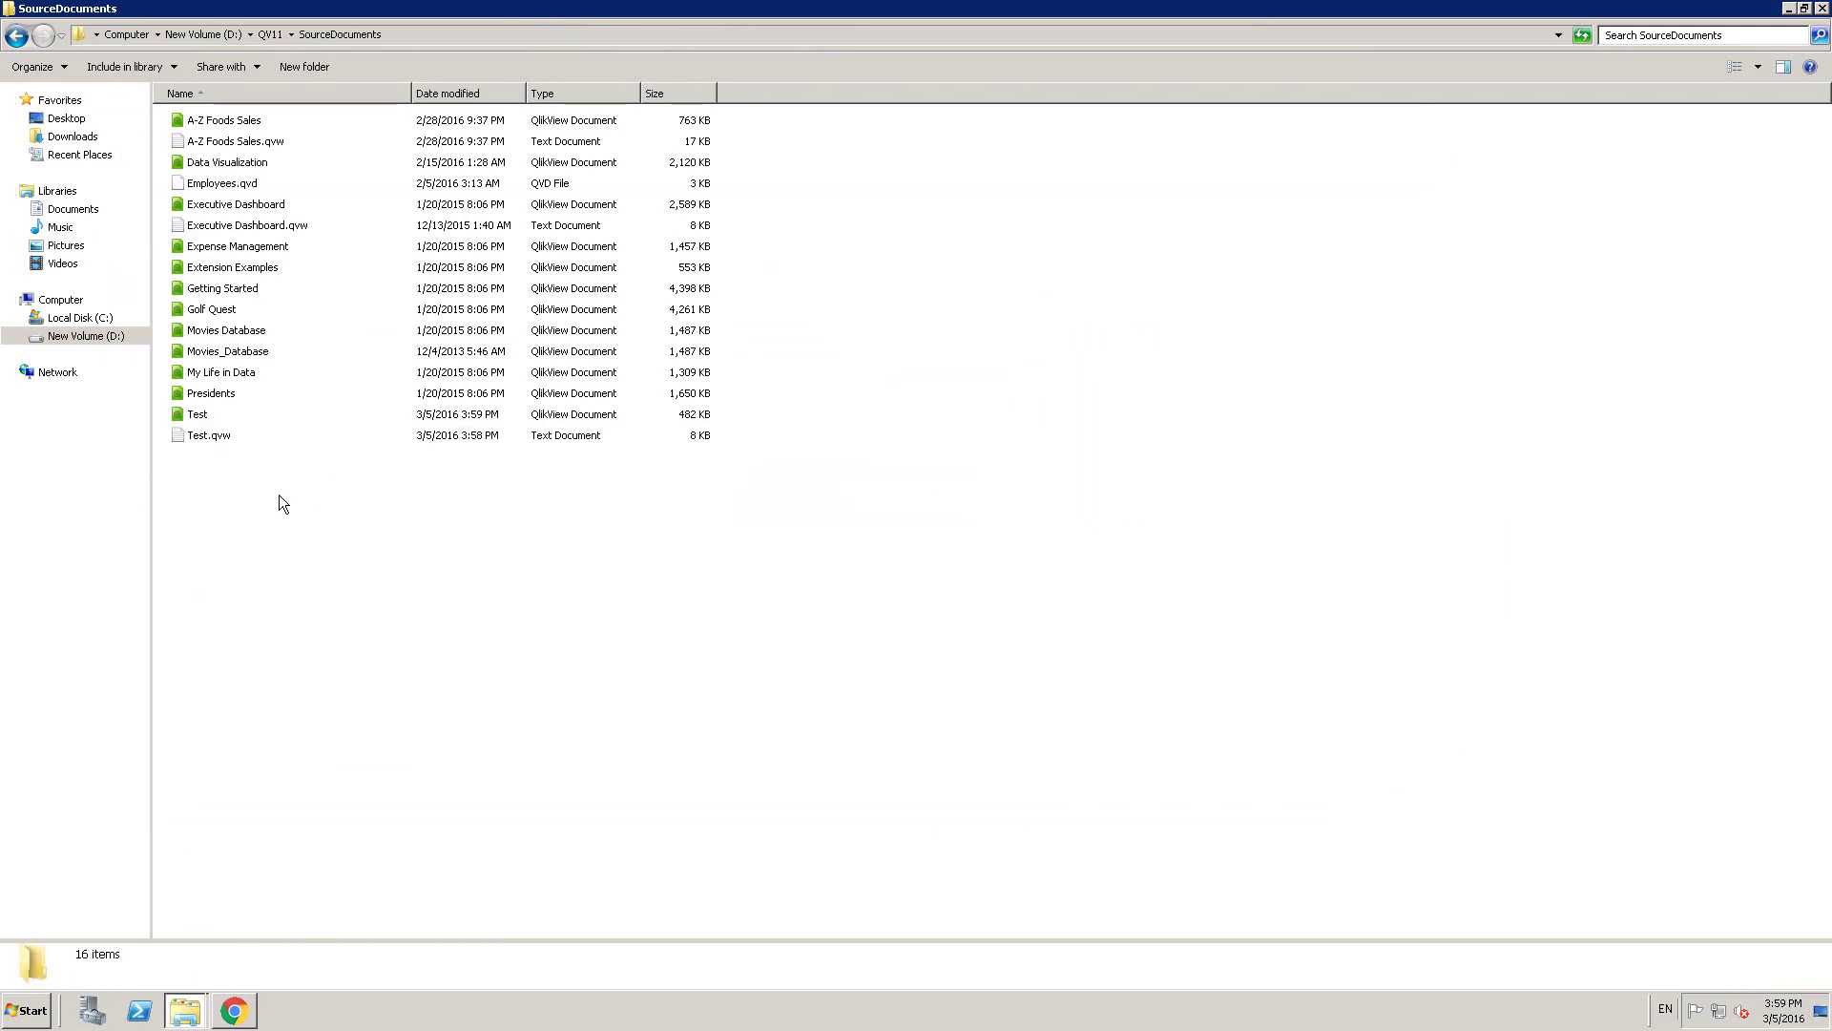
- Run Test Task 01 in the QlikView Management Console and show its task details with automatic refresh of the task list enabled
click(234, 1010)
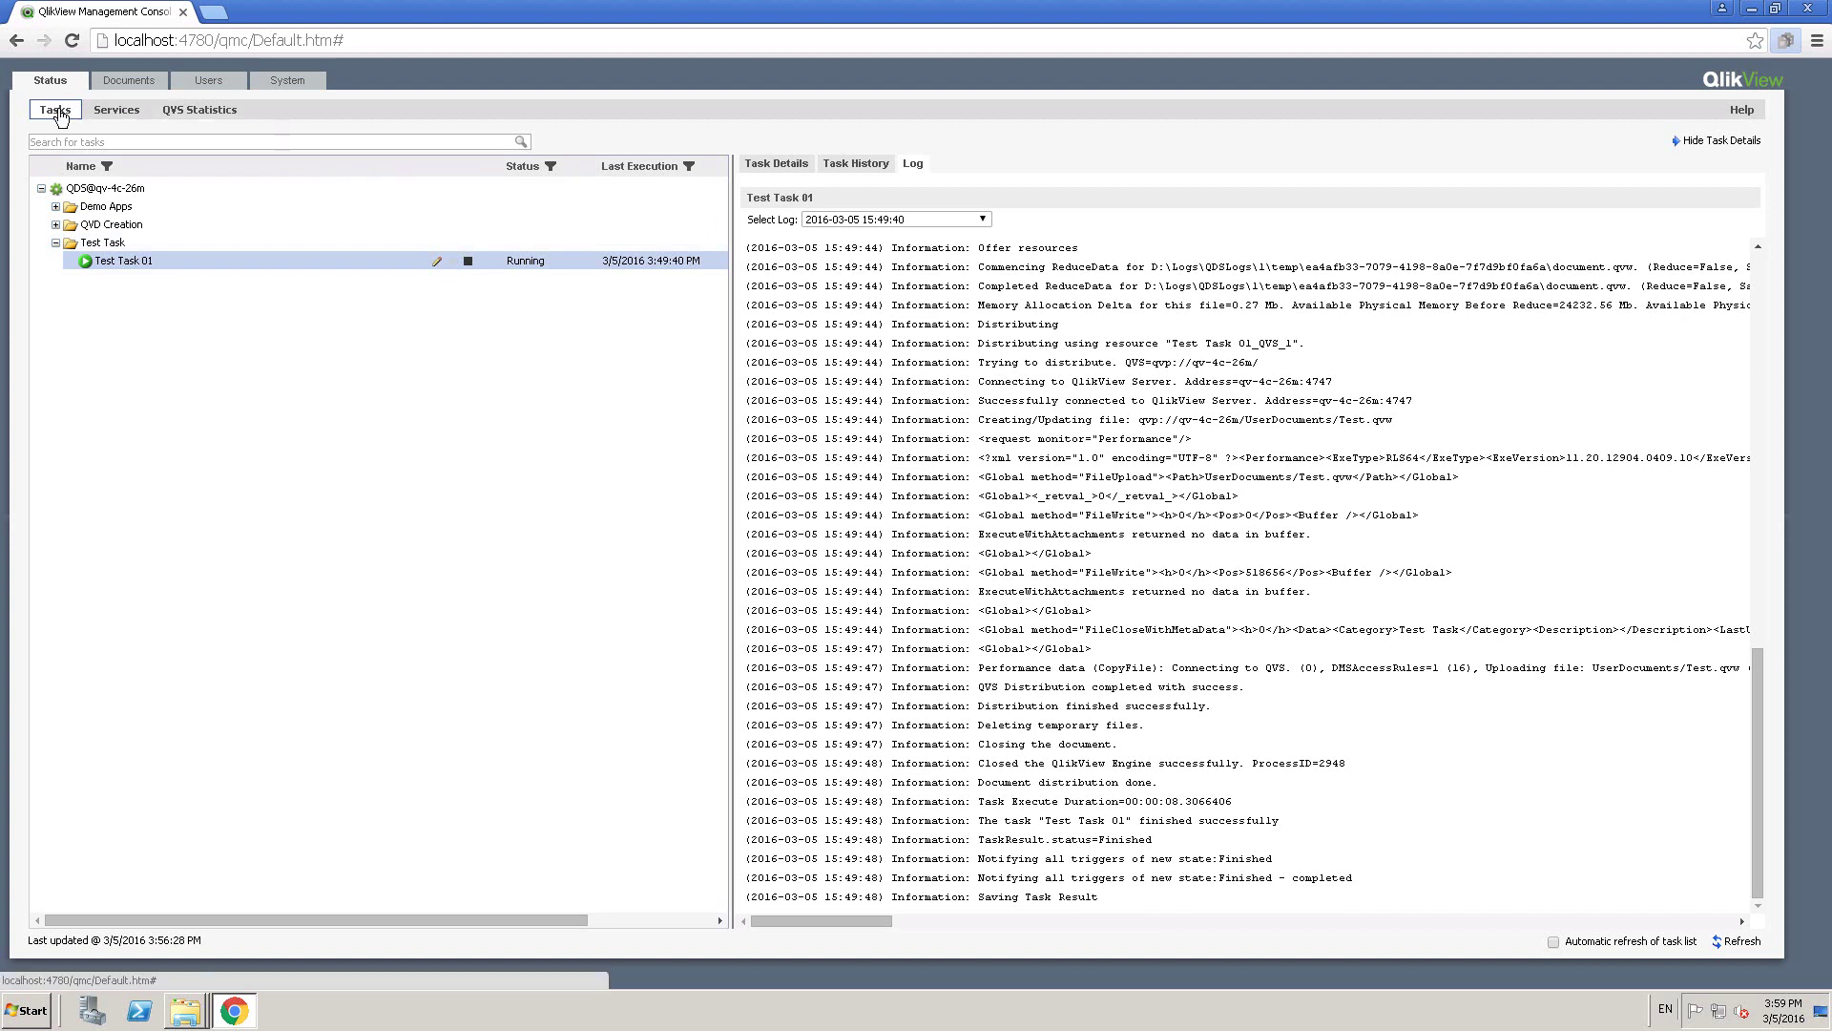
click(1742, 942)
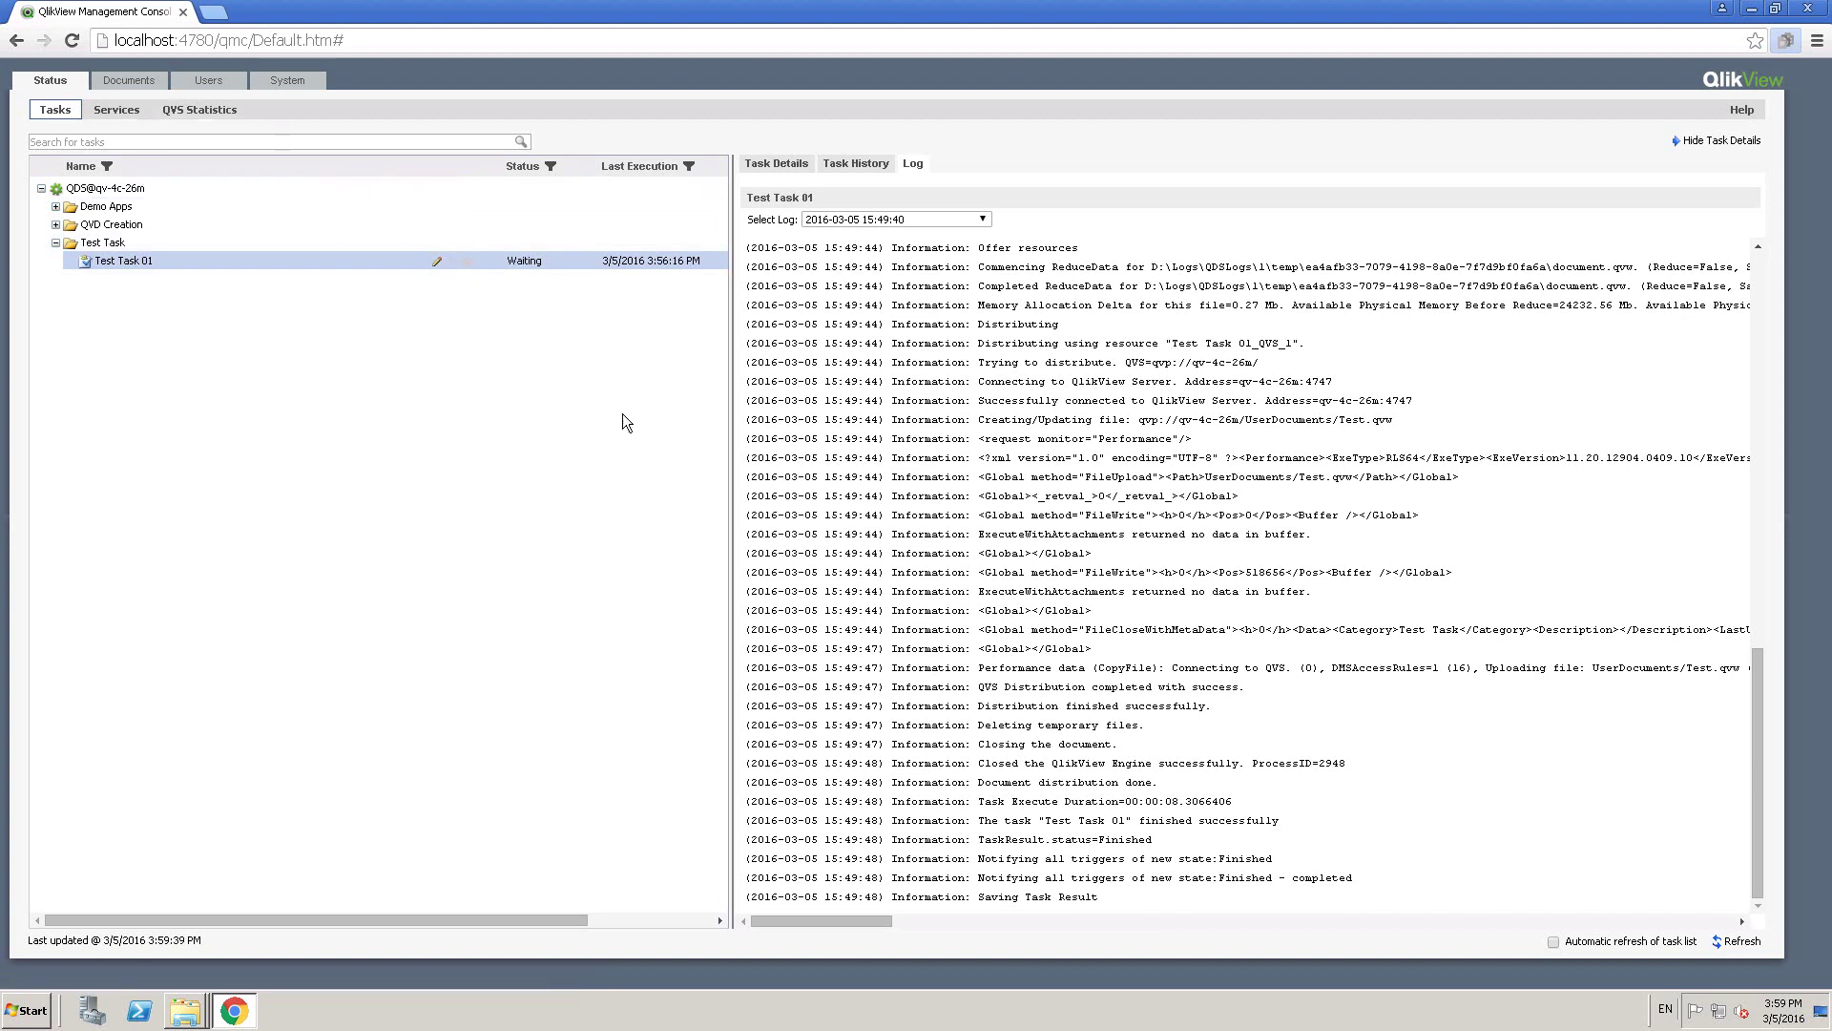
click(1718, 942)
click(765, 167)
click(1690, 942)
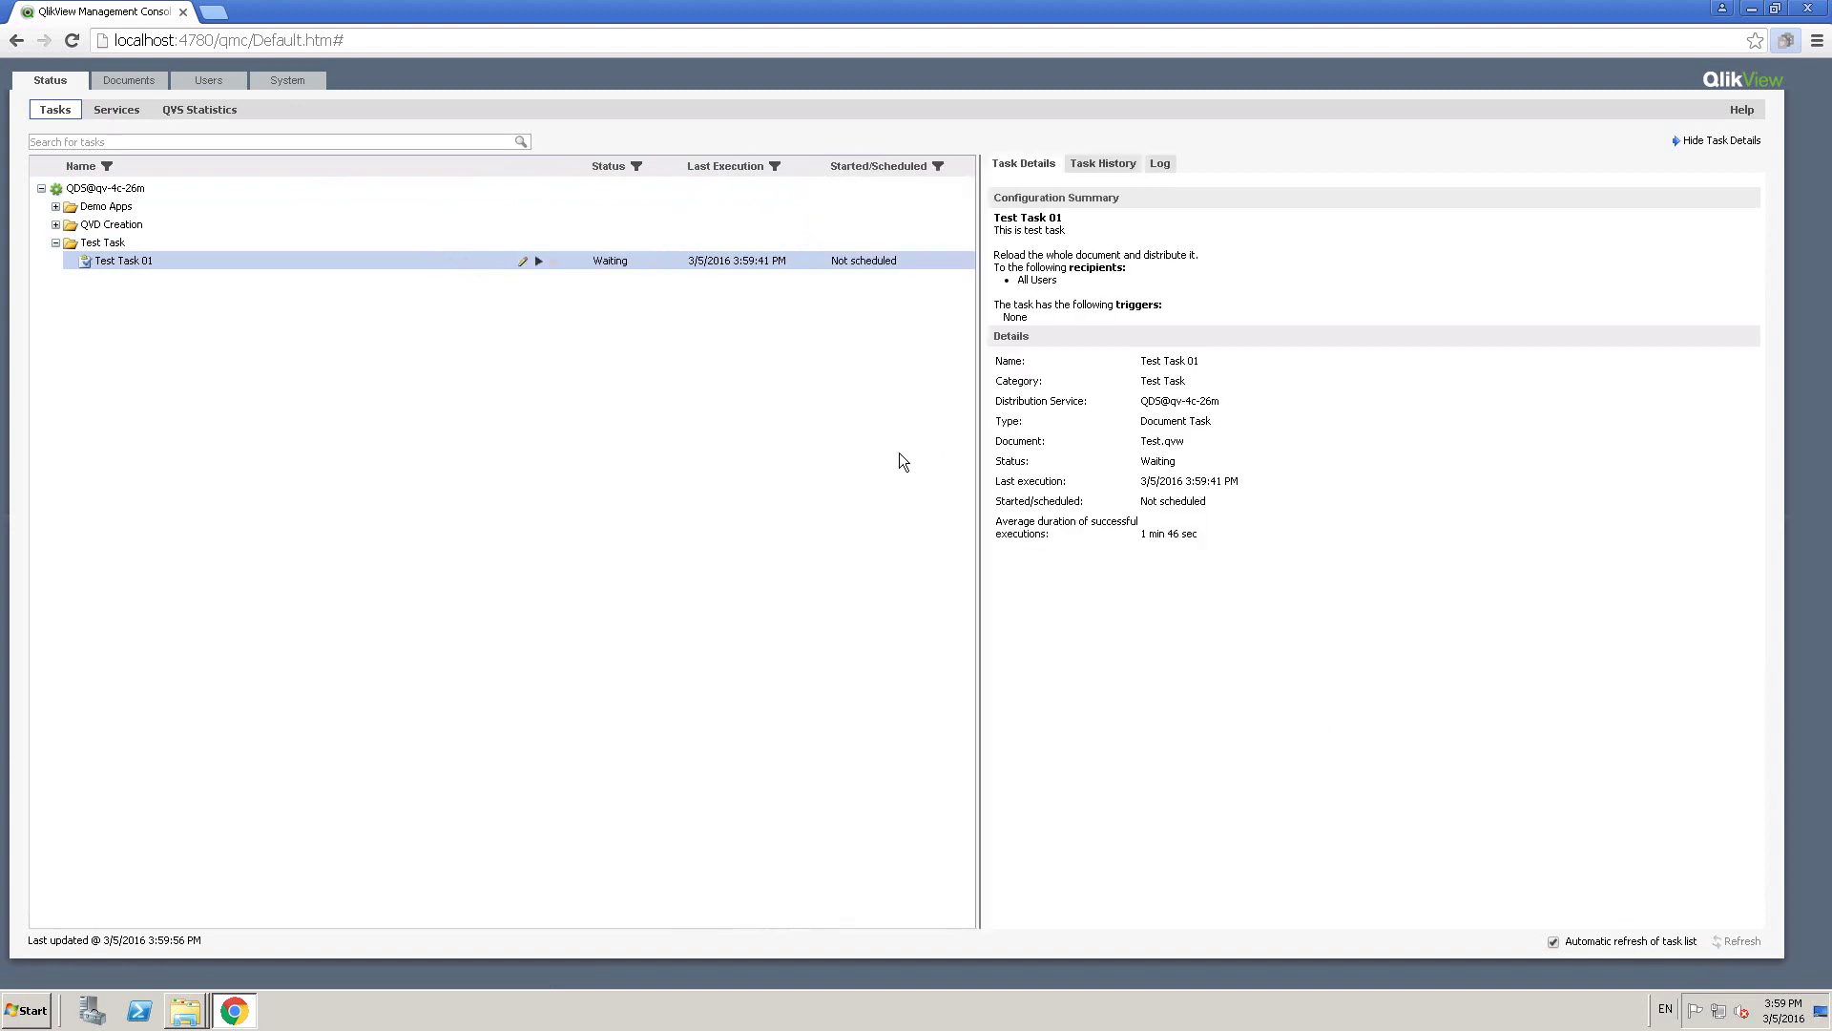
- Switch to the QDSLogs Explorer window, go up to 20160305, and inspect the log files in "155941 - Test Task 01"
click(184, 1010)
click(182, 970)
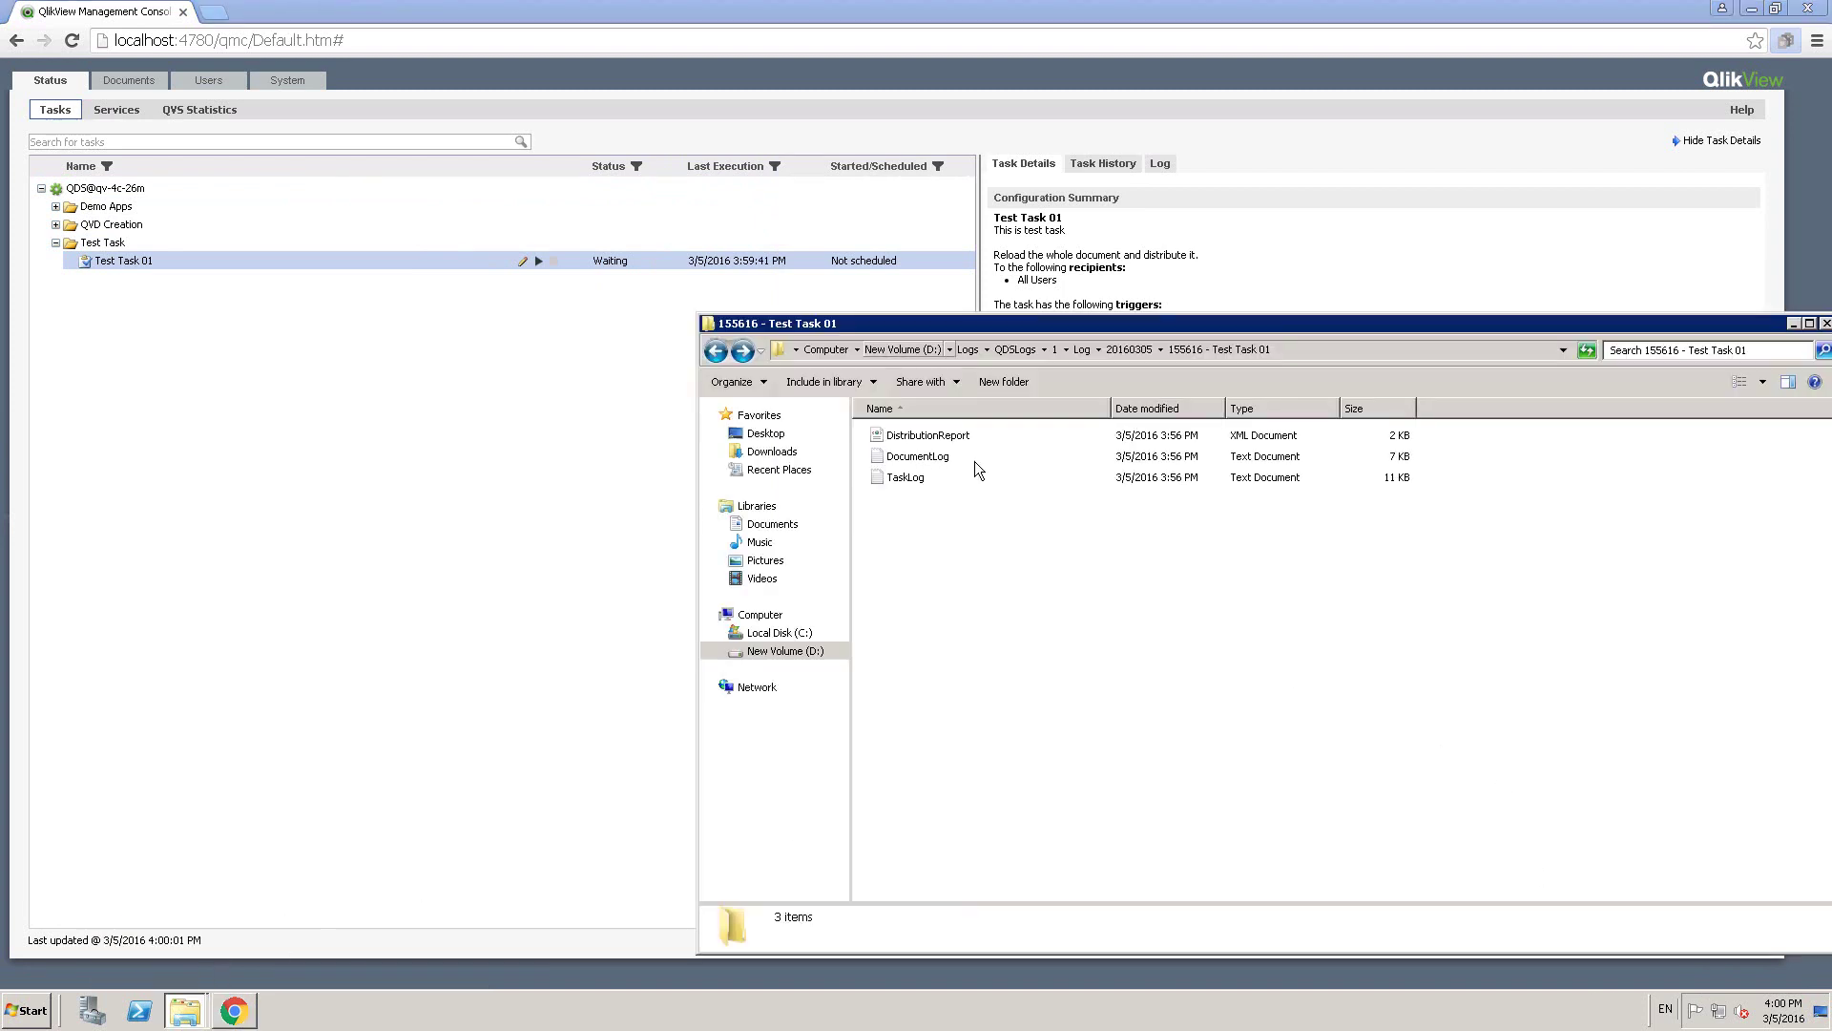
click(1136, 354)
click(985, 512)
click(946, 480)
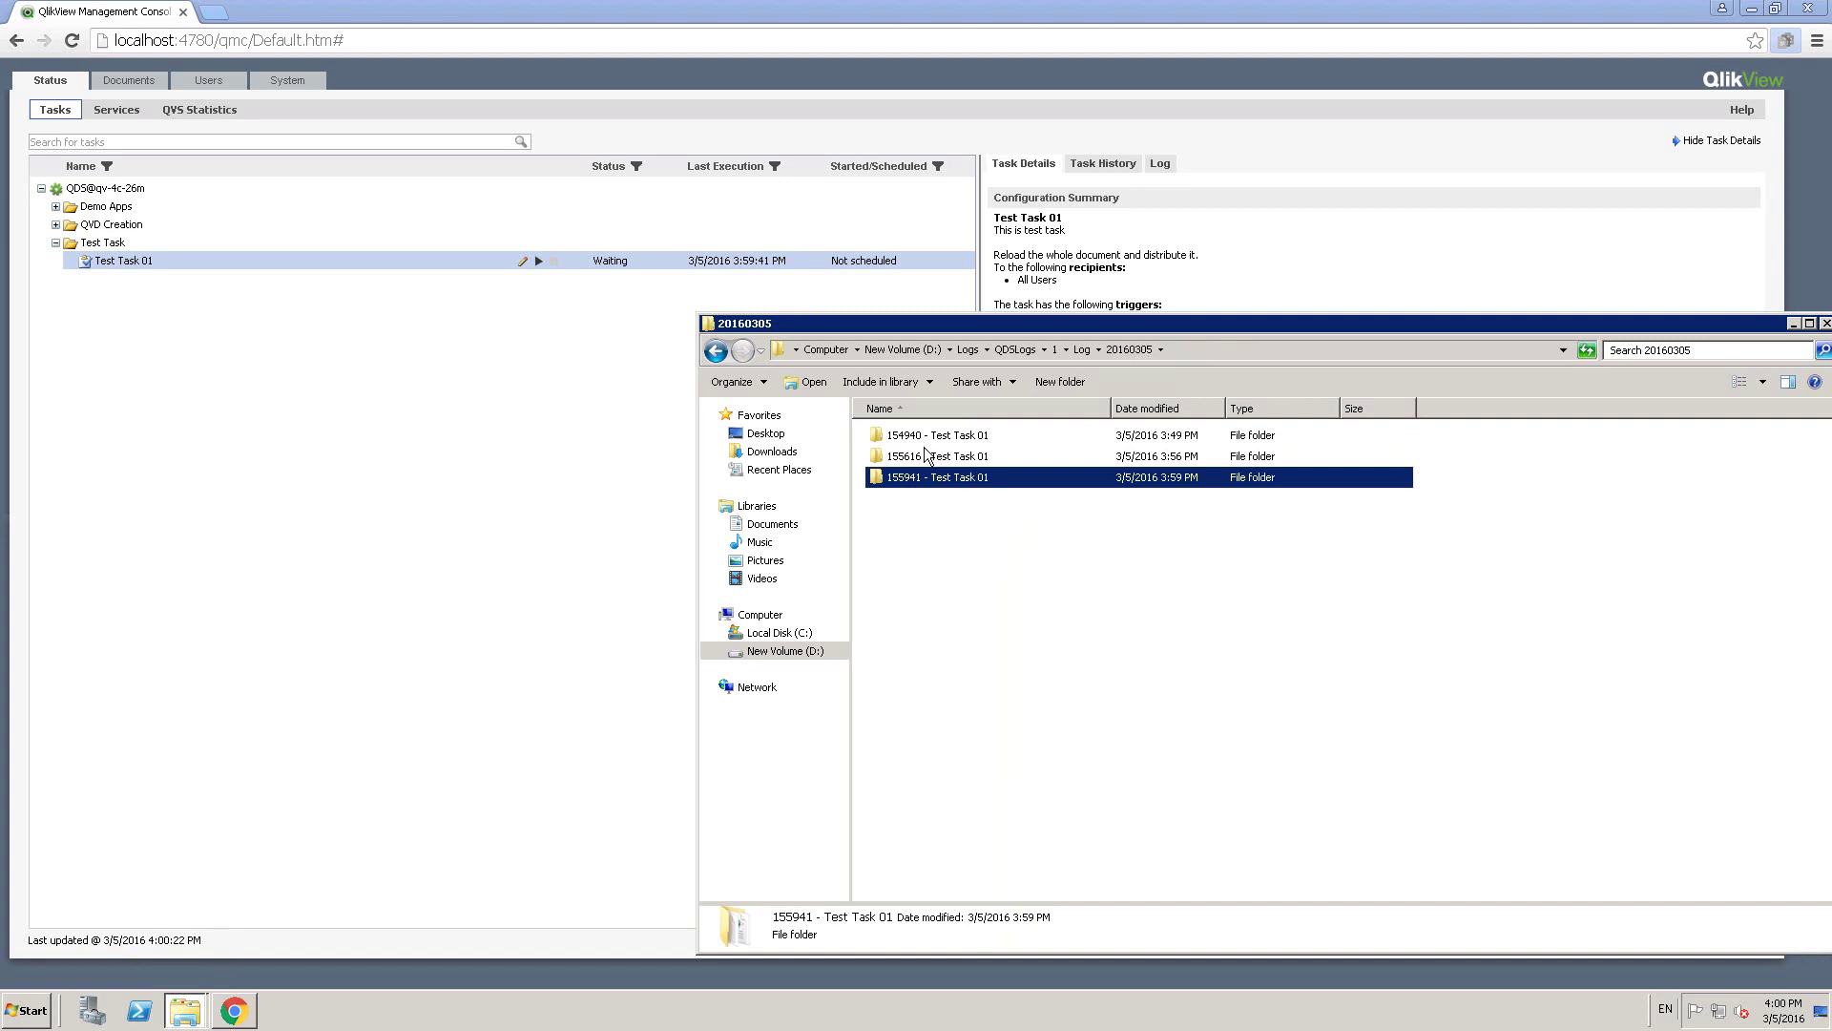
double_click(937, 479)
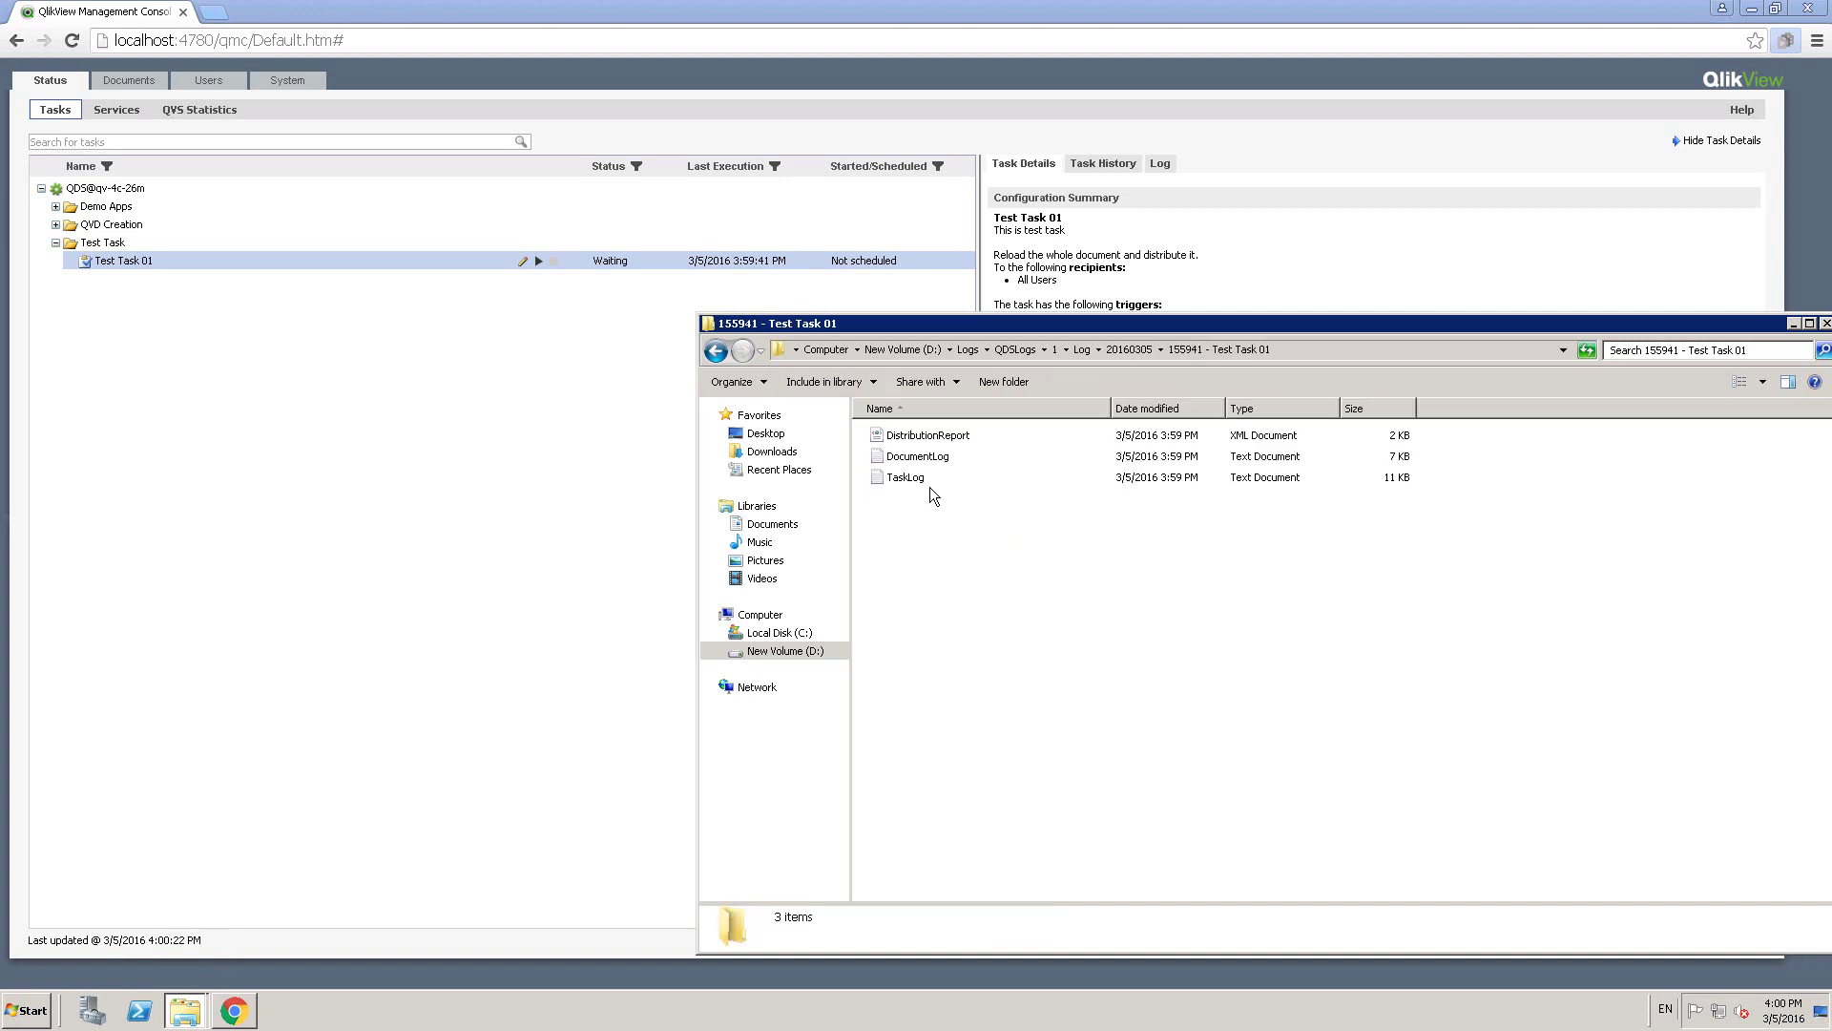
click(939, 459)
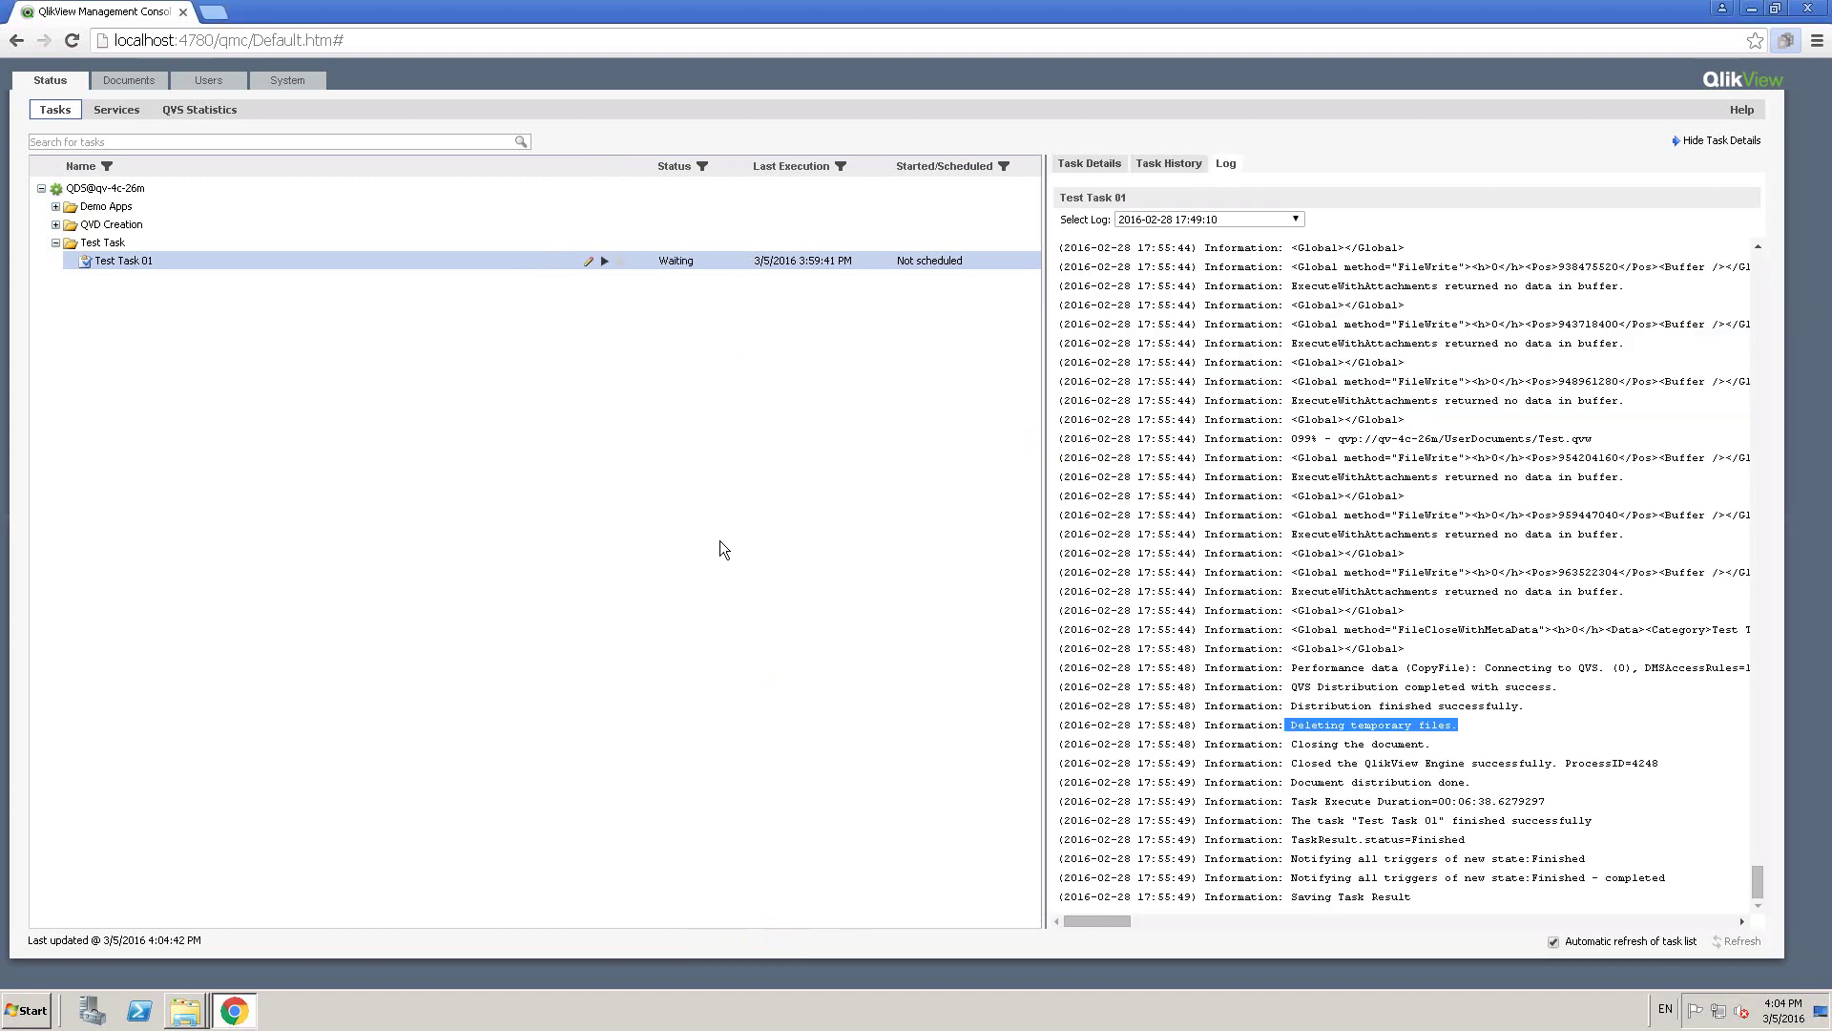
- In the Management Console's source documents, expand QDS@qv-4c-26m, D:\QV11\SourceDocuments and Test.qvw to show its task
click(129, 81)
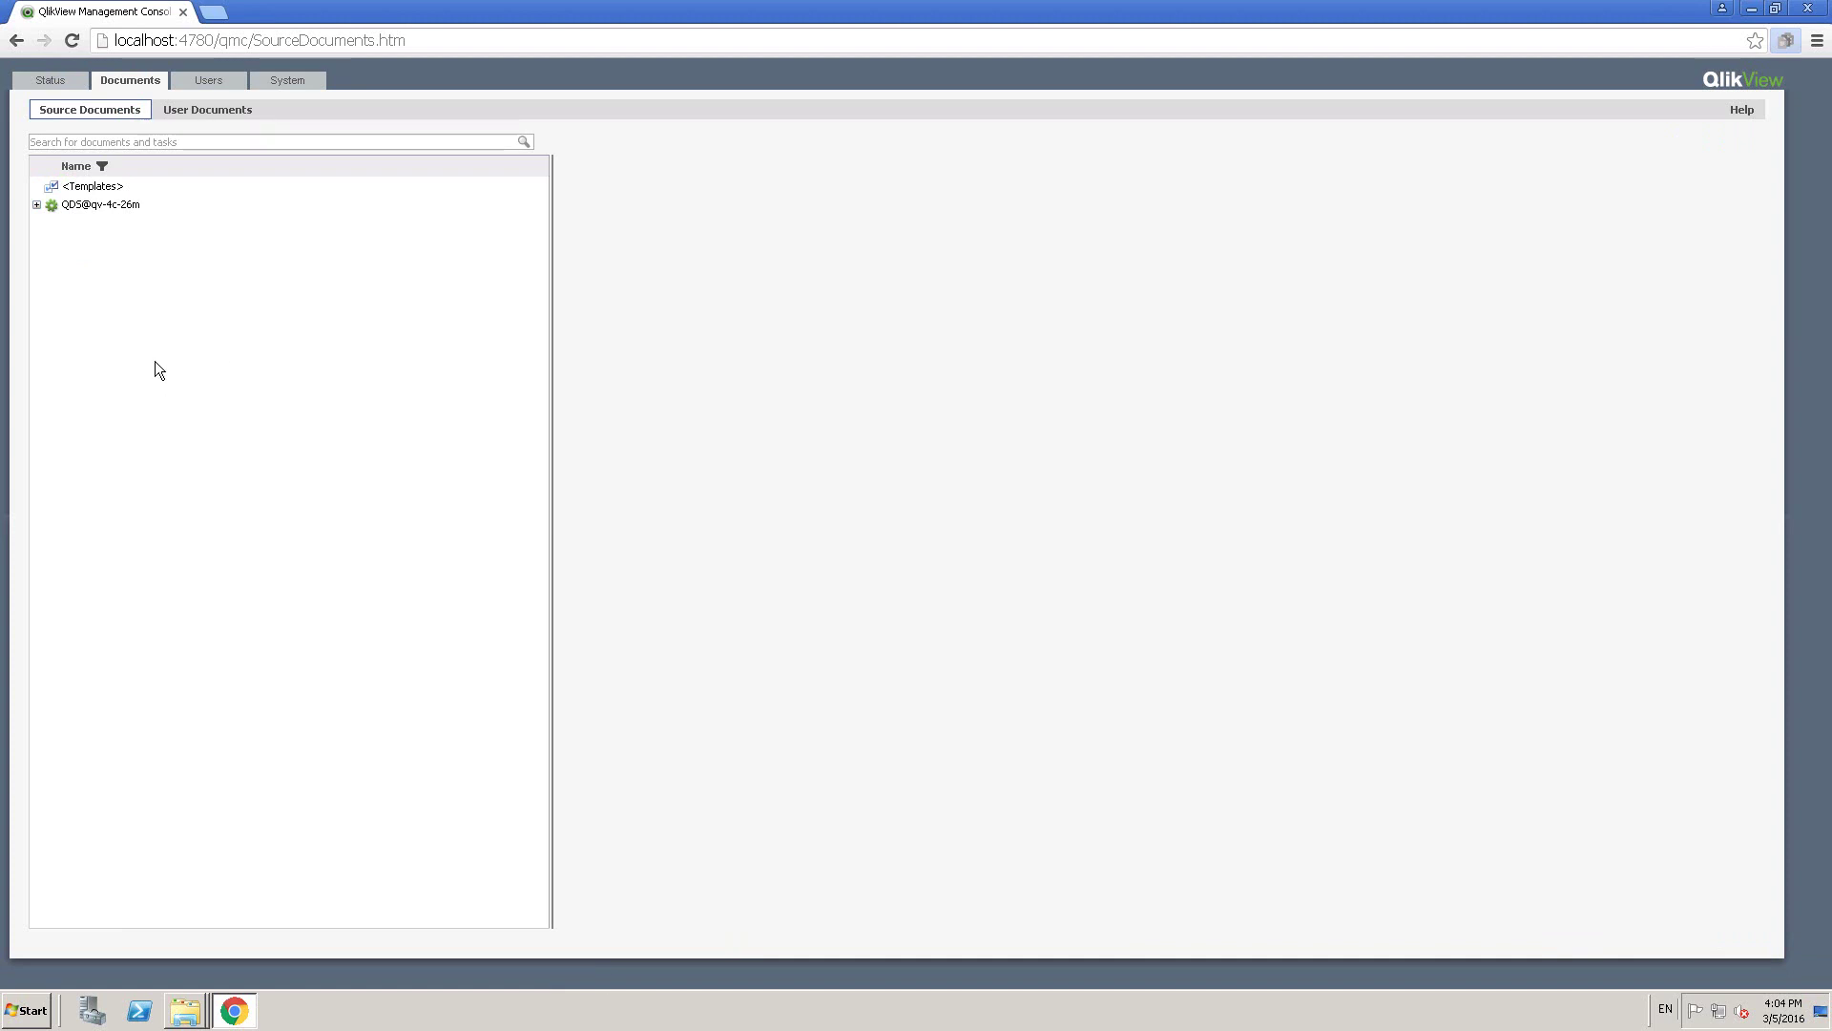
click(37, 205)
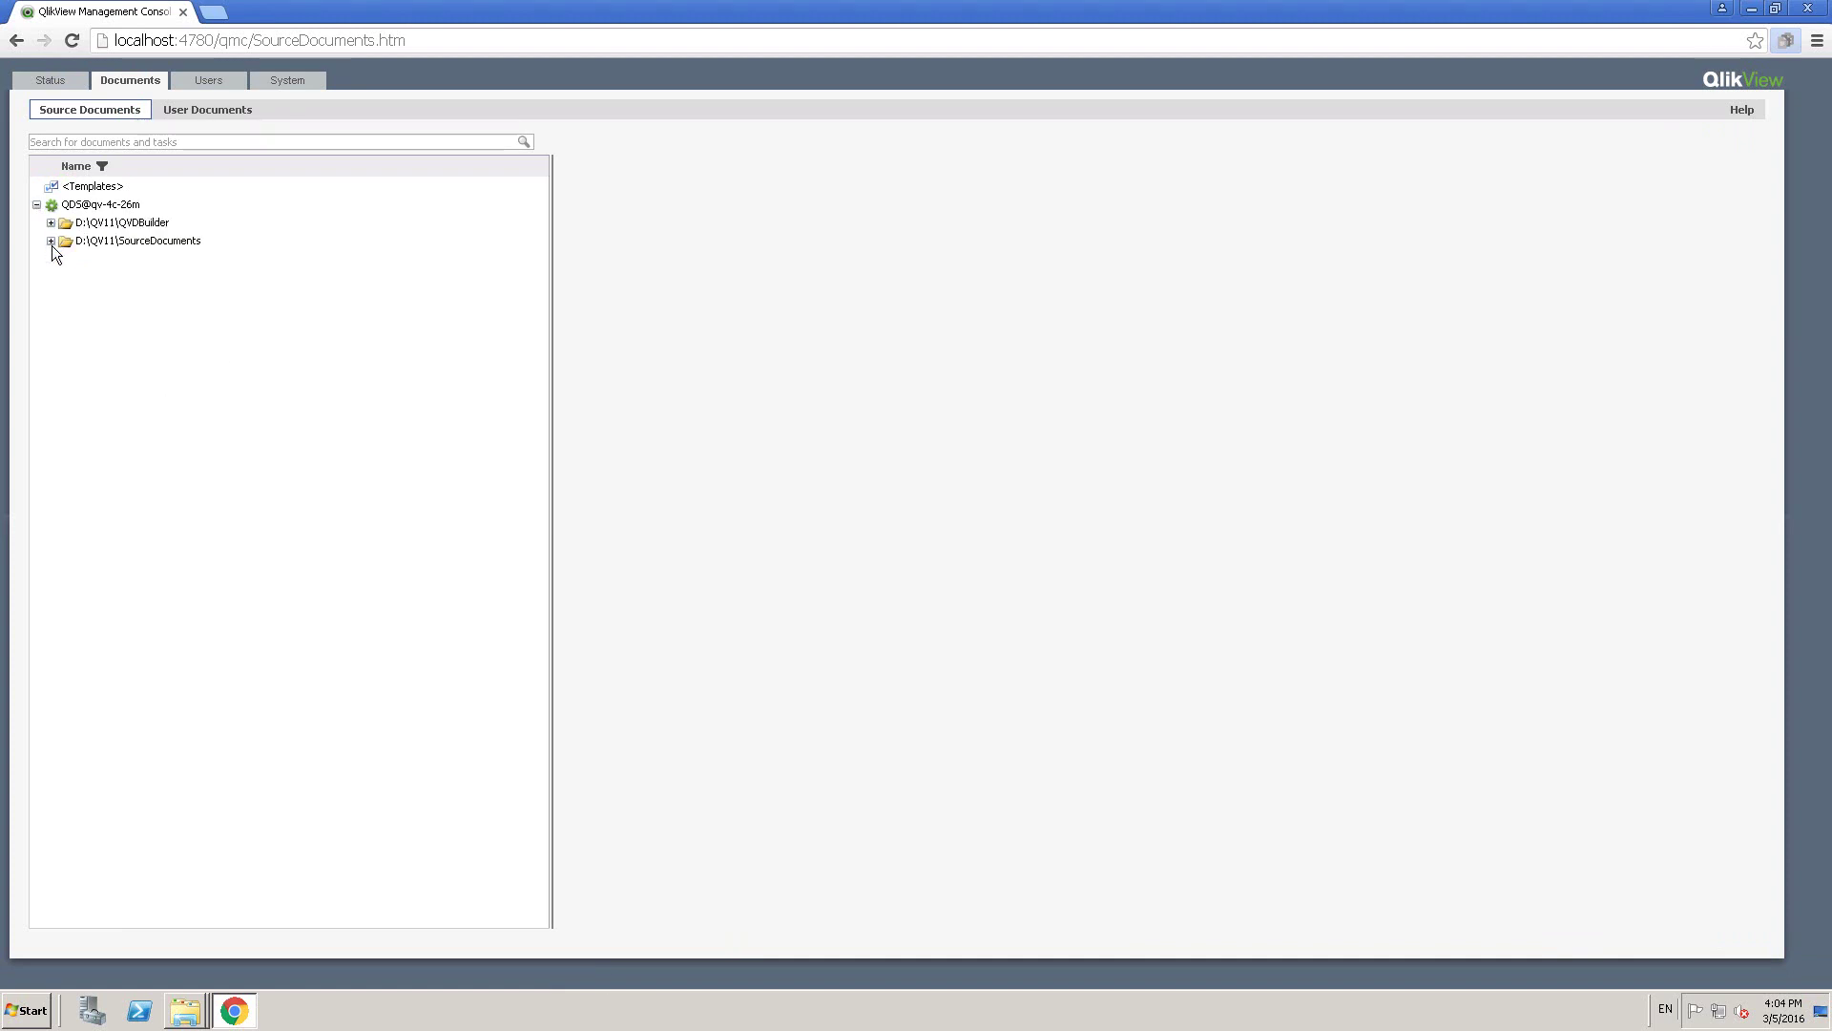
click(51, 241)
click(65, 477)
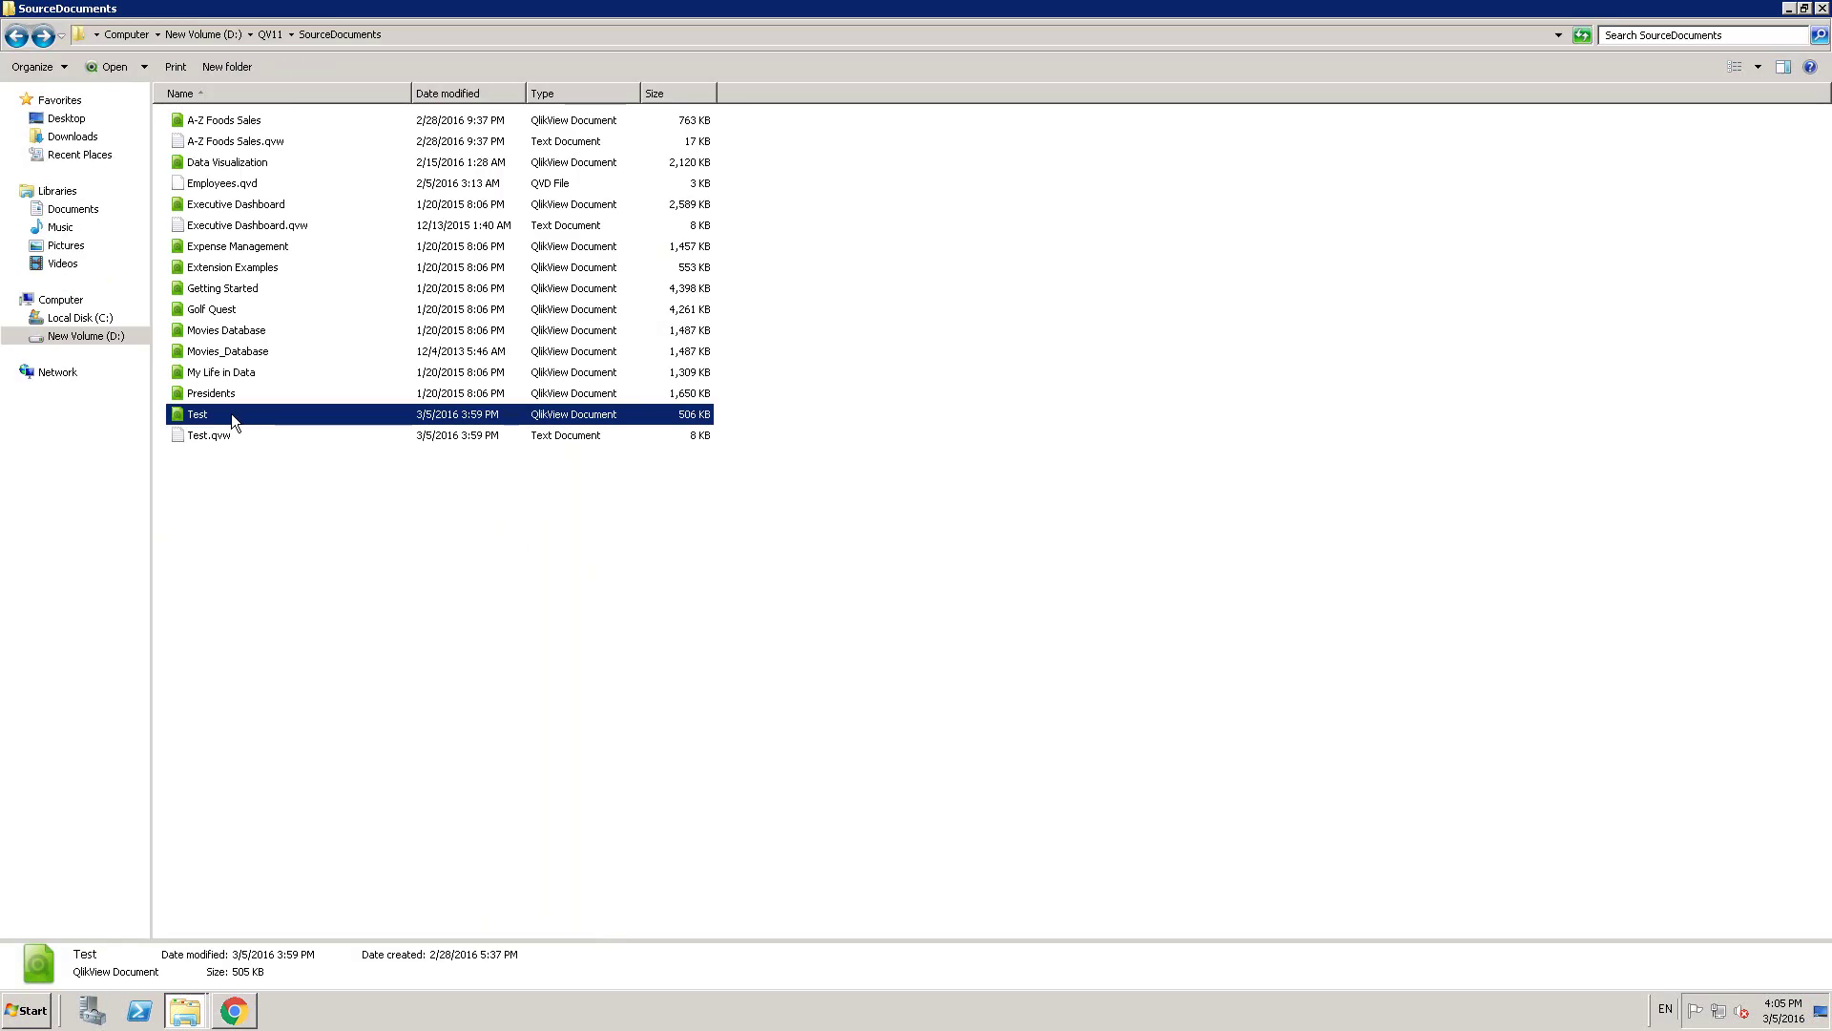
- Delete the Test QlikView document from the SourceDocuments folder, and select Test Task 01 in the Management Console task list
key(Delete)
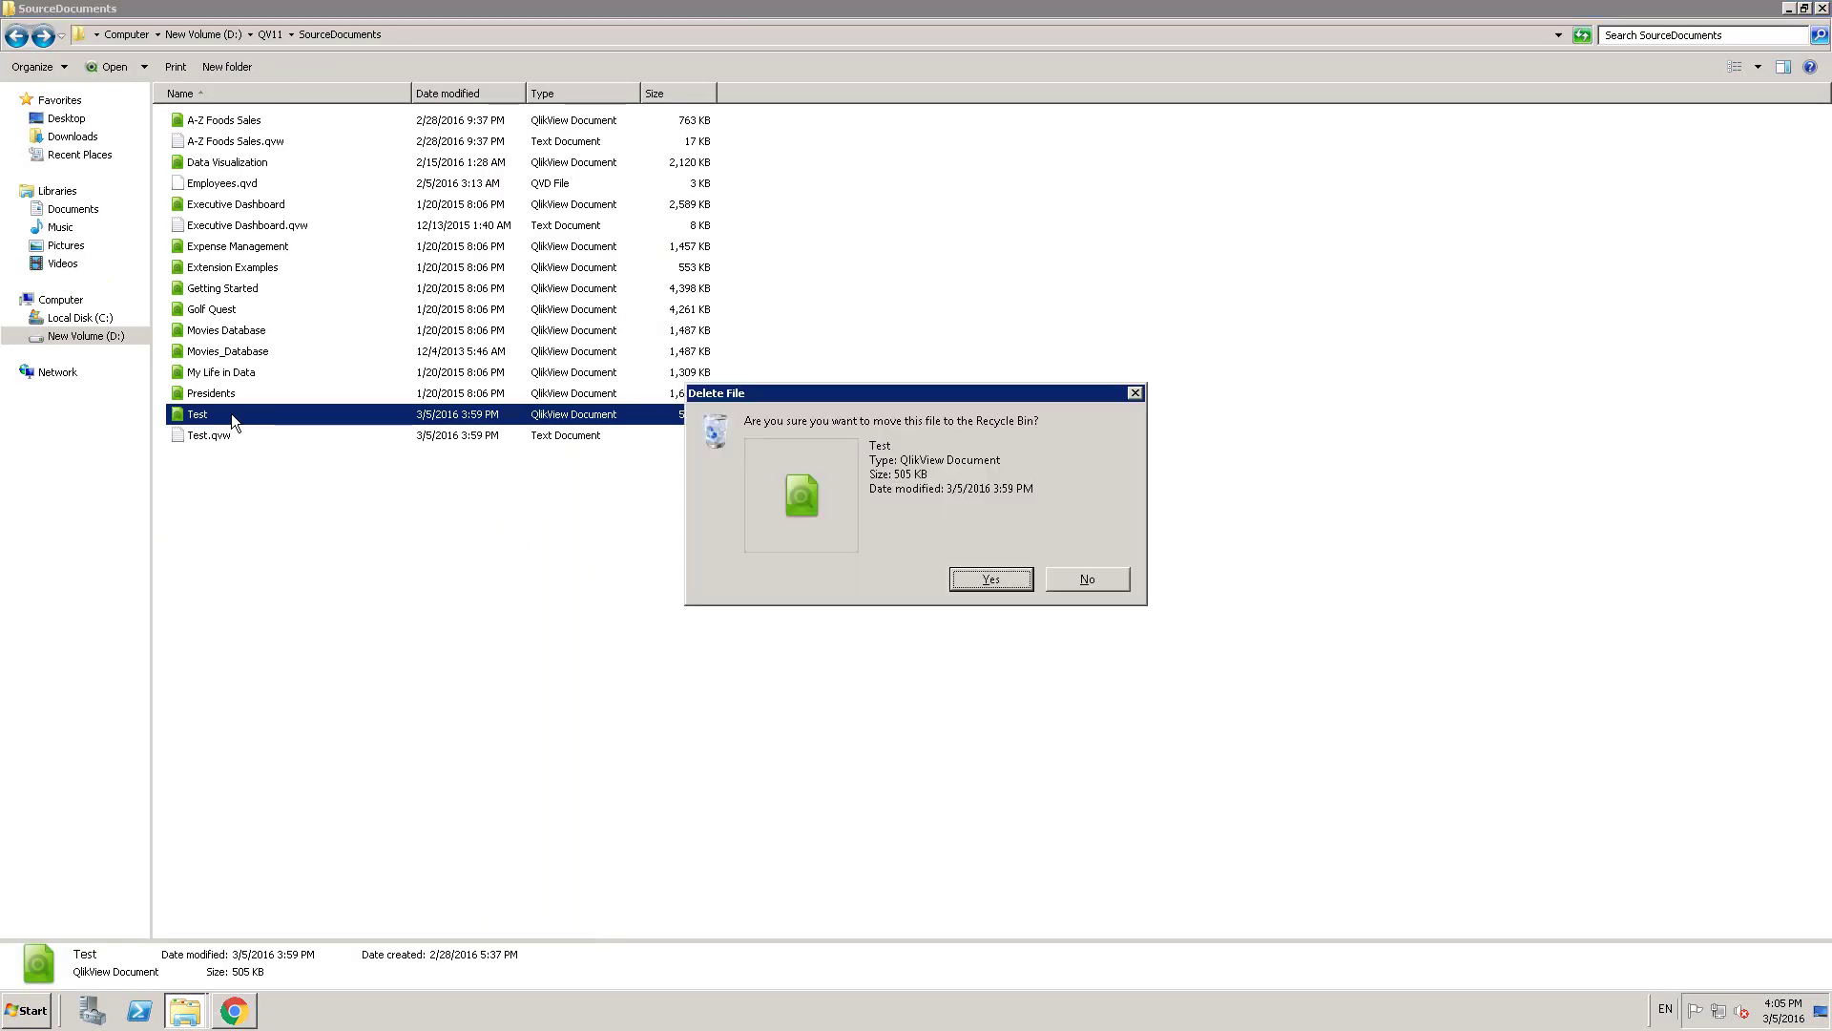
key(Return)
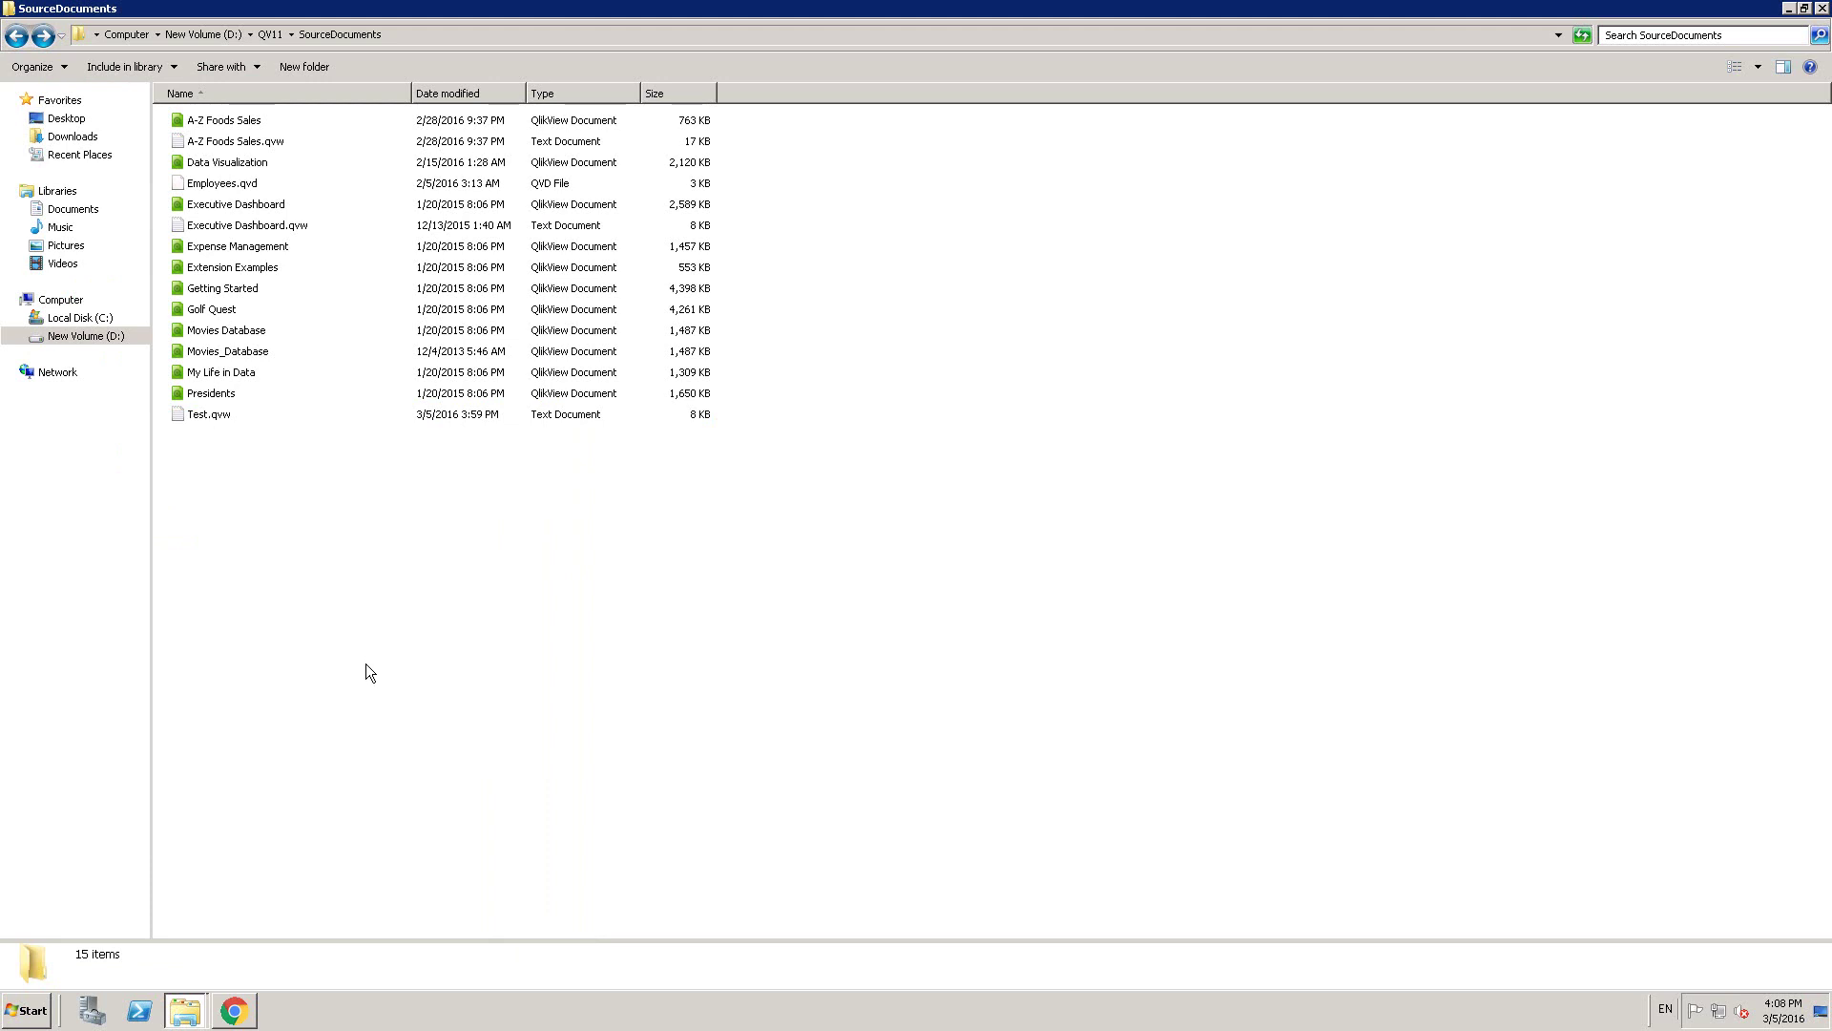
click(235, 1013)
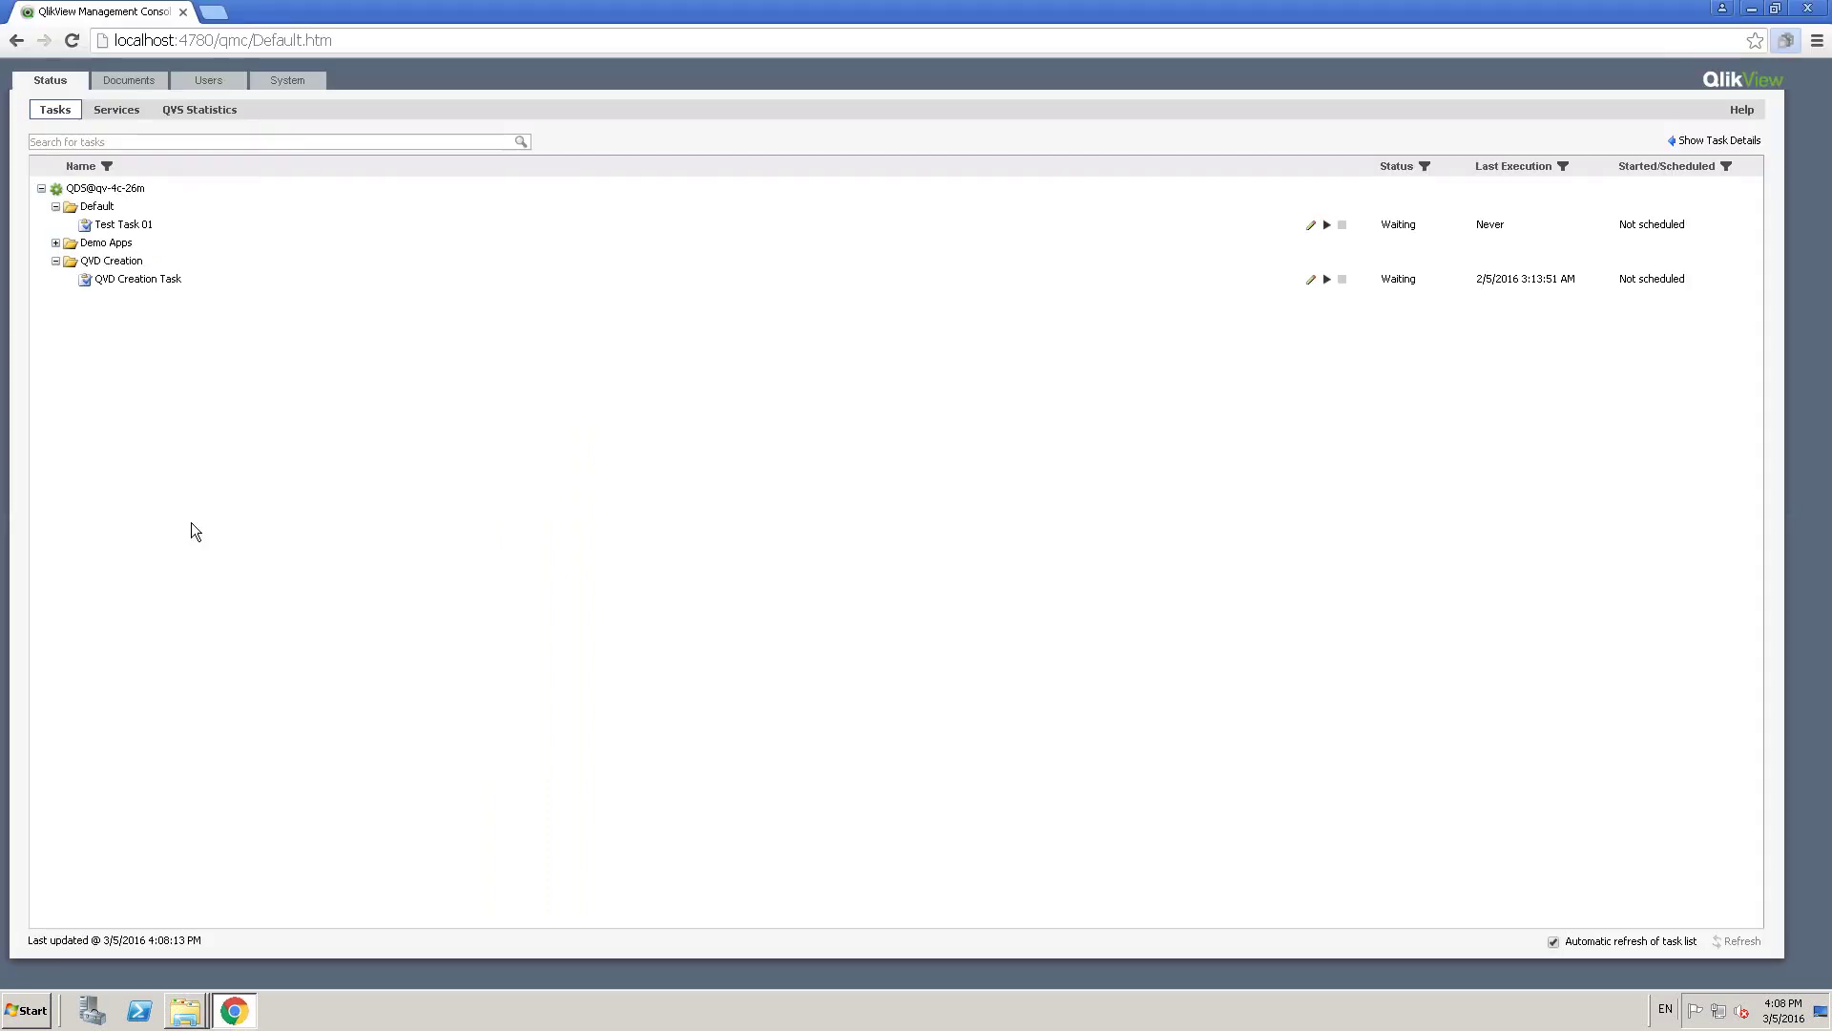
click(123, 226)
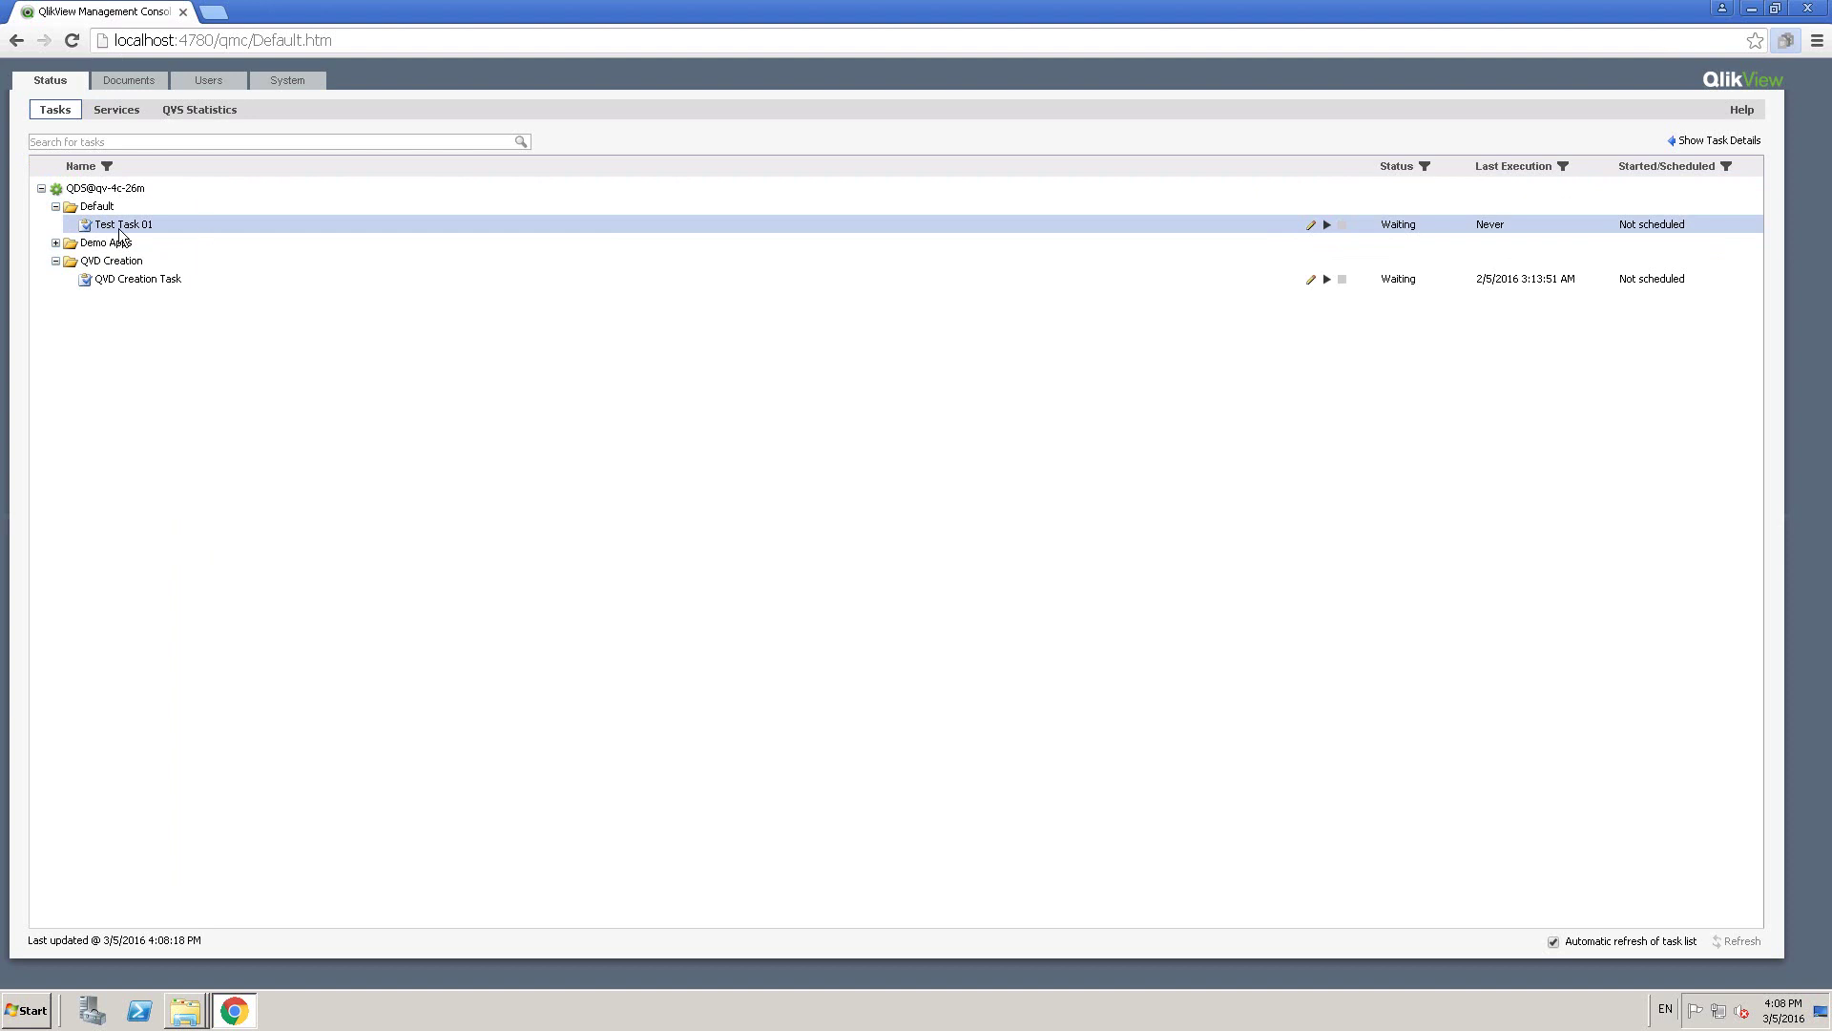
- Look through the QVDBuilder and SourceDocuments folders in the source documents tree for Test.qvw and its task
click(124, 77)
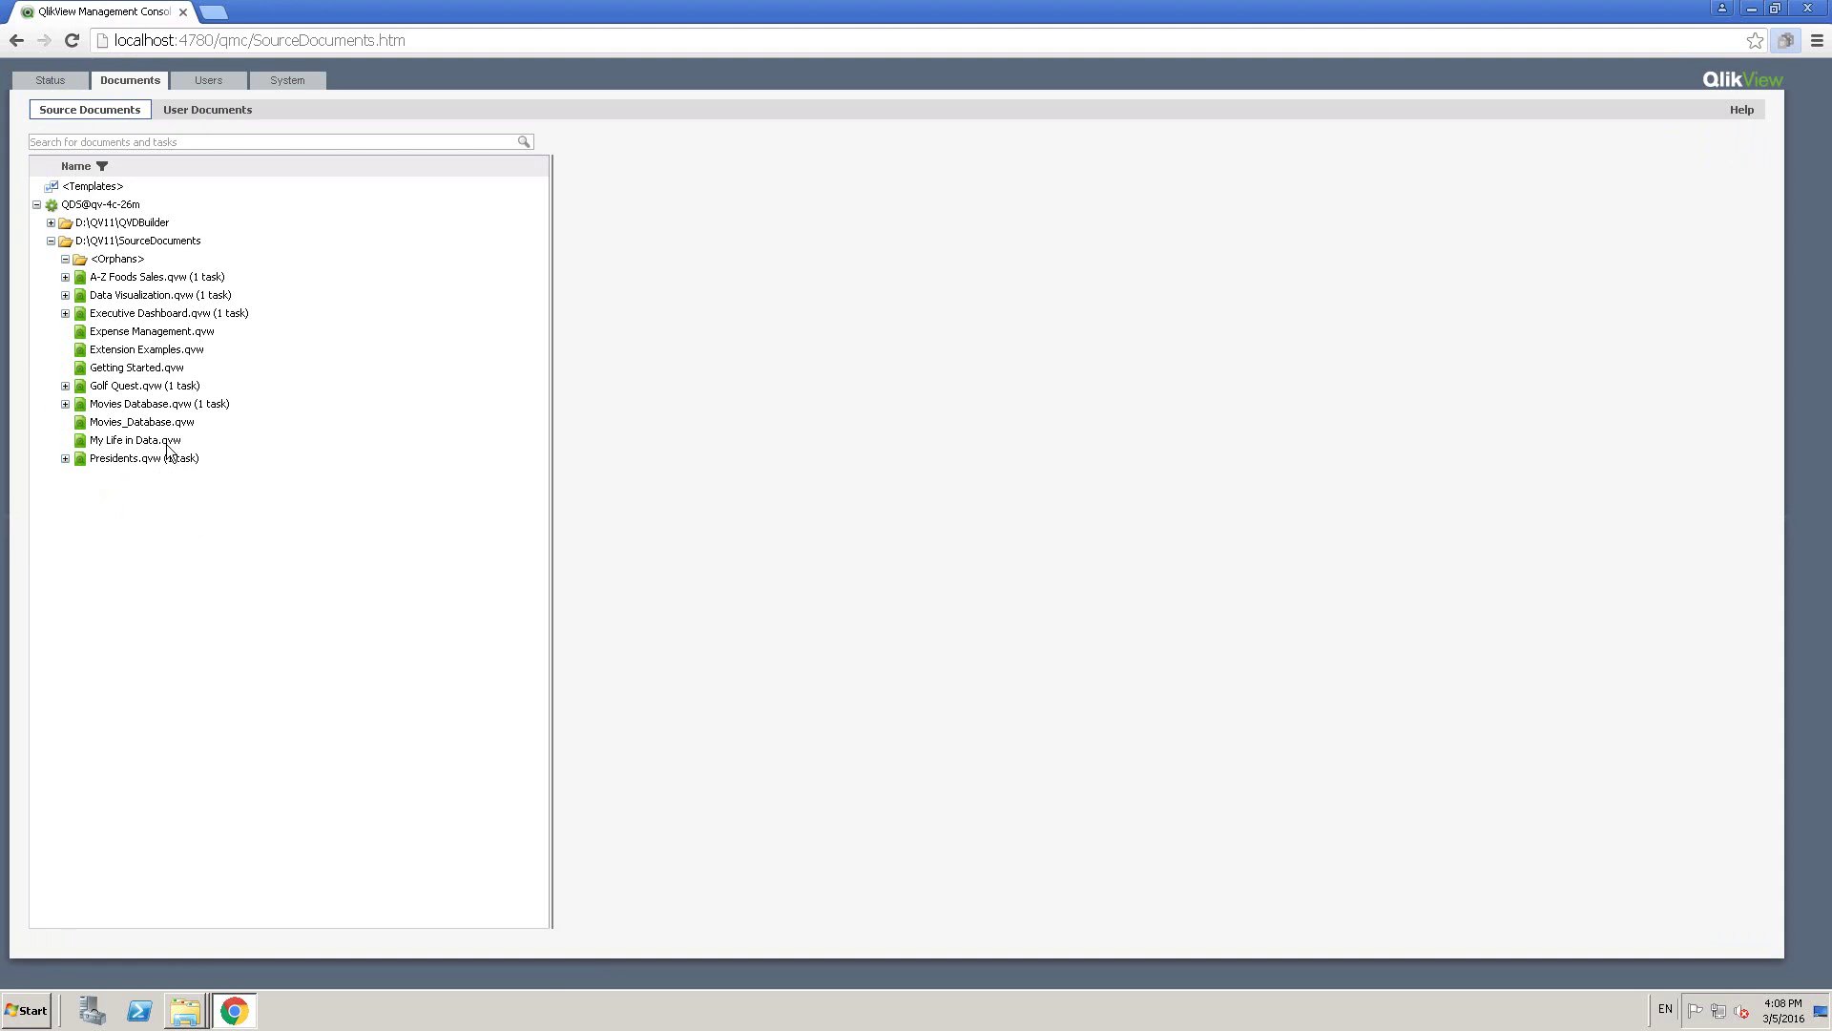
click(65, 458)
click(65, 458)
click(51, 242)
click(51, 241)
click(51, 222)
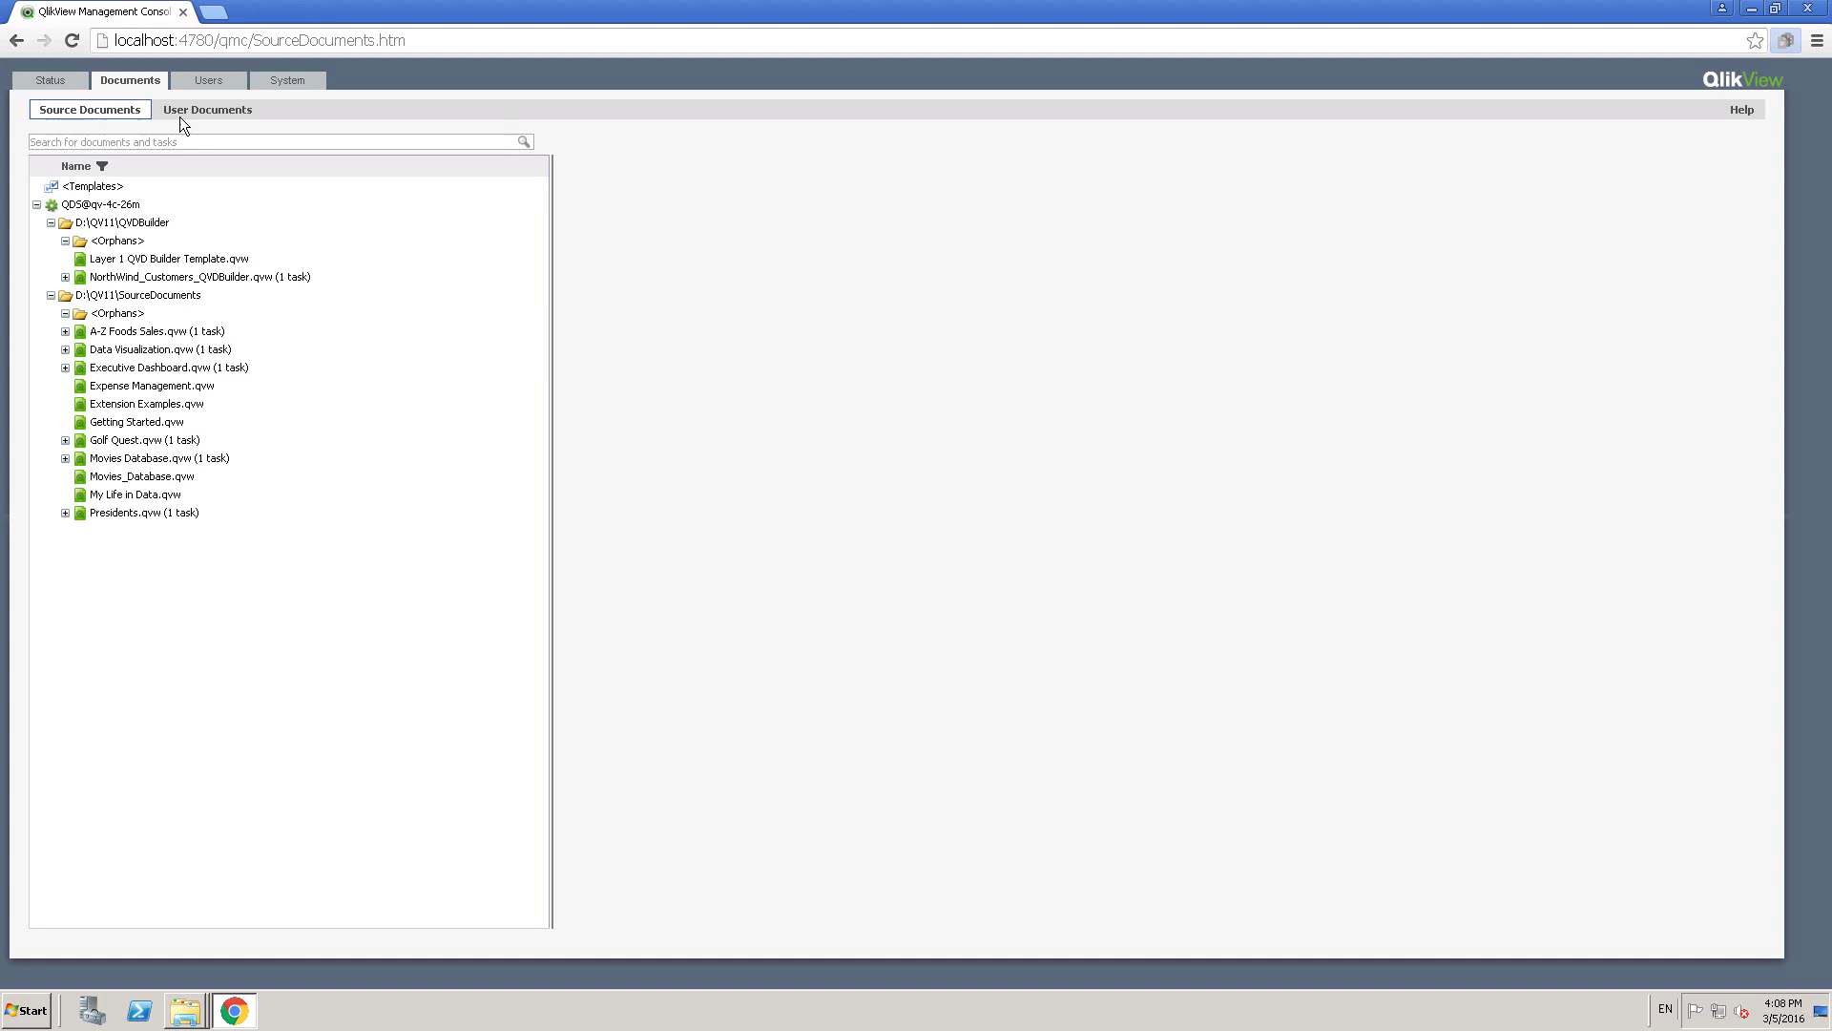
- Run Test Task 01 from the Default category, turn off automatic refresh and refresh the task list manually
click(53, 82)
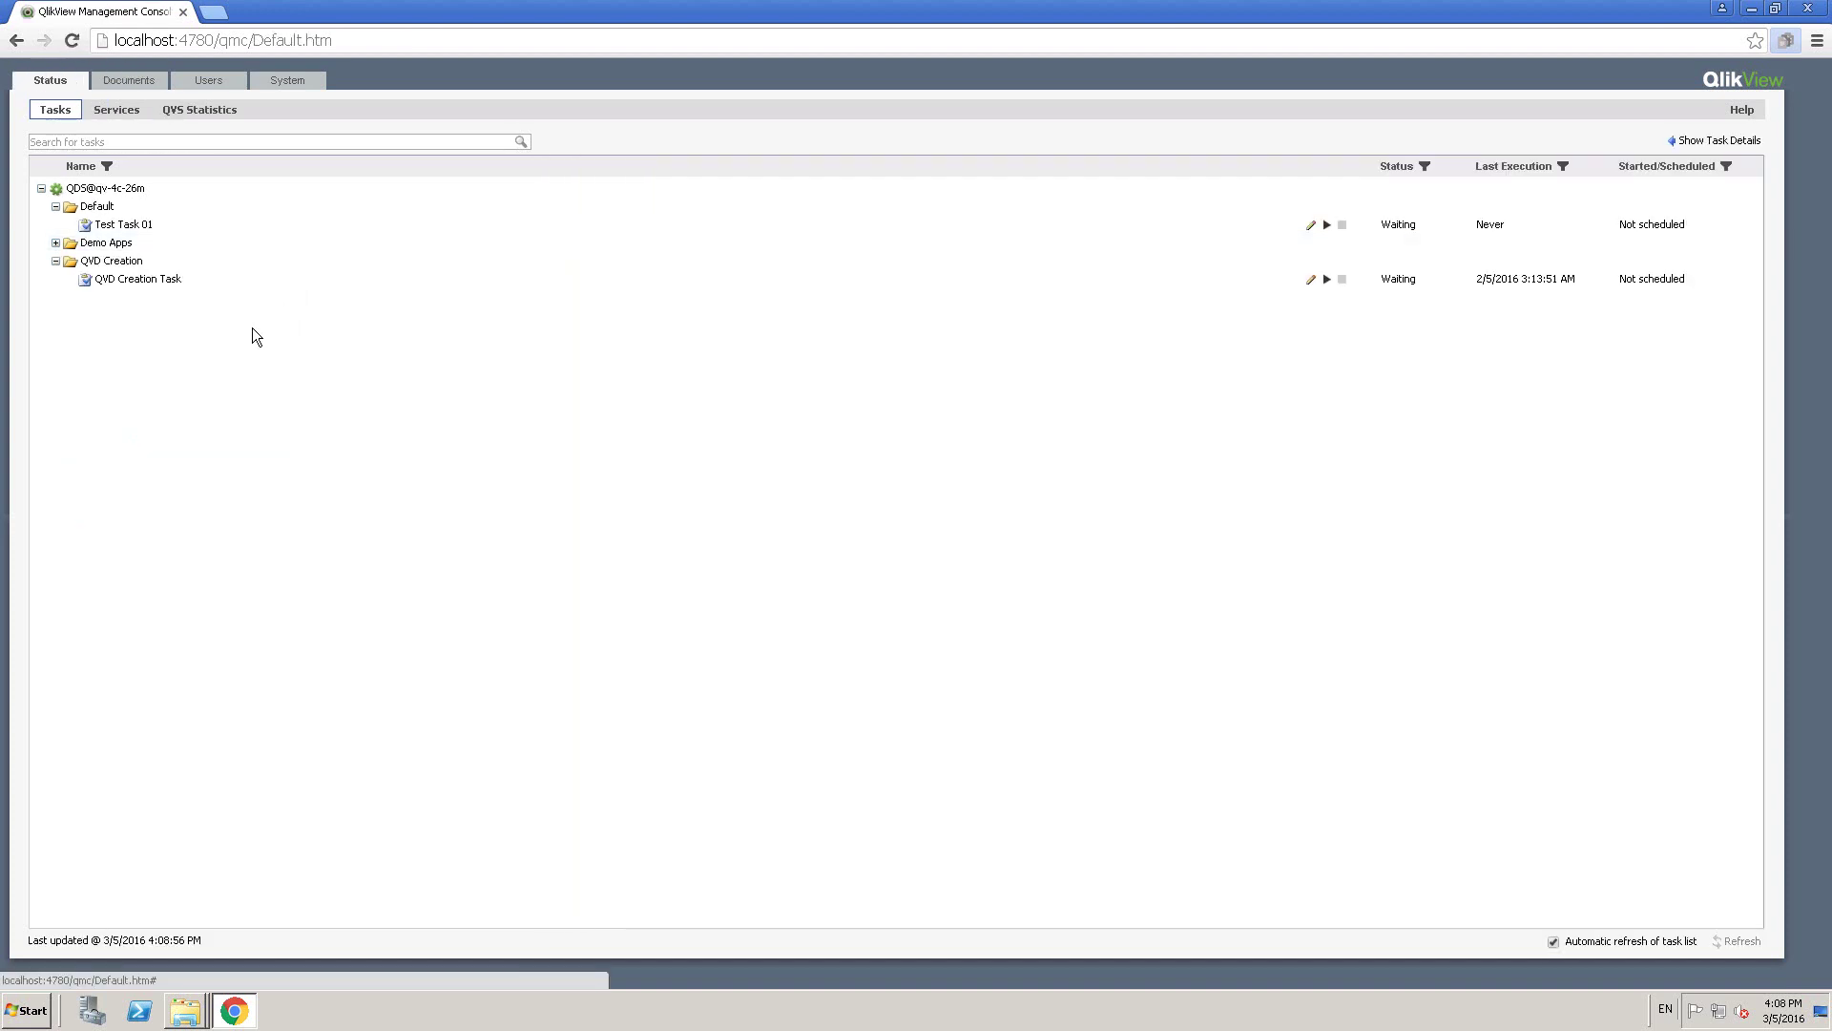
click(120, 225)
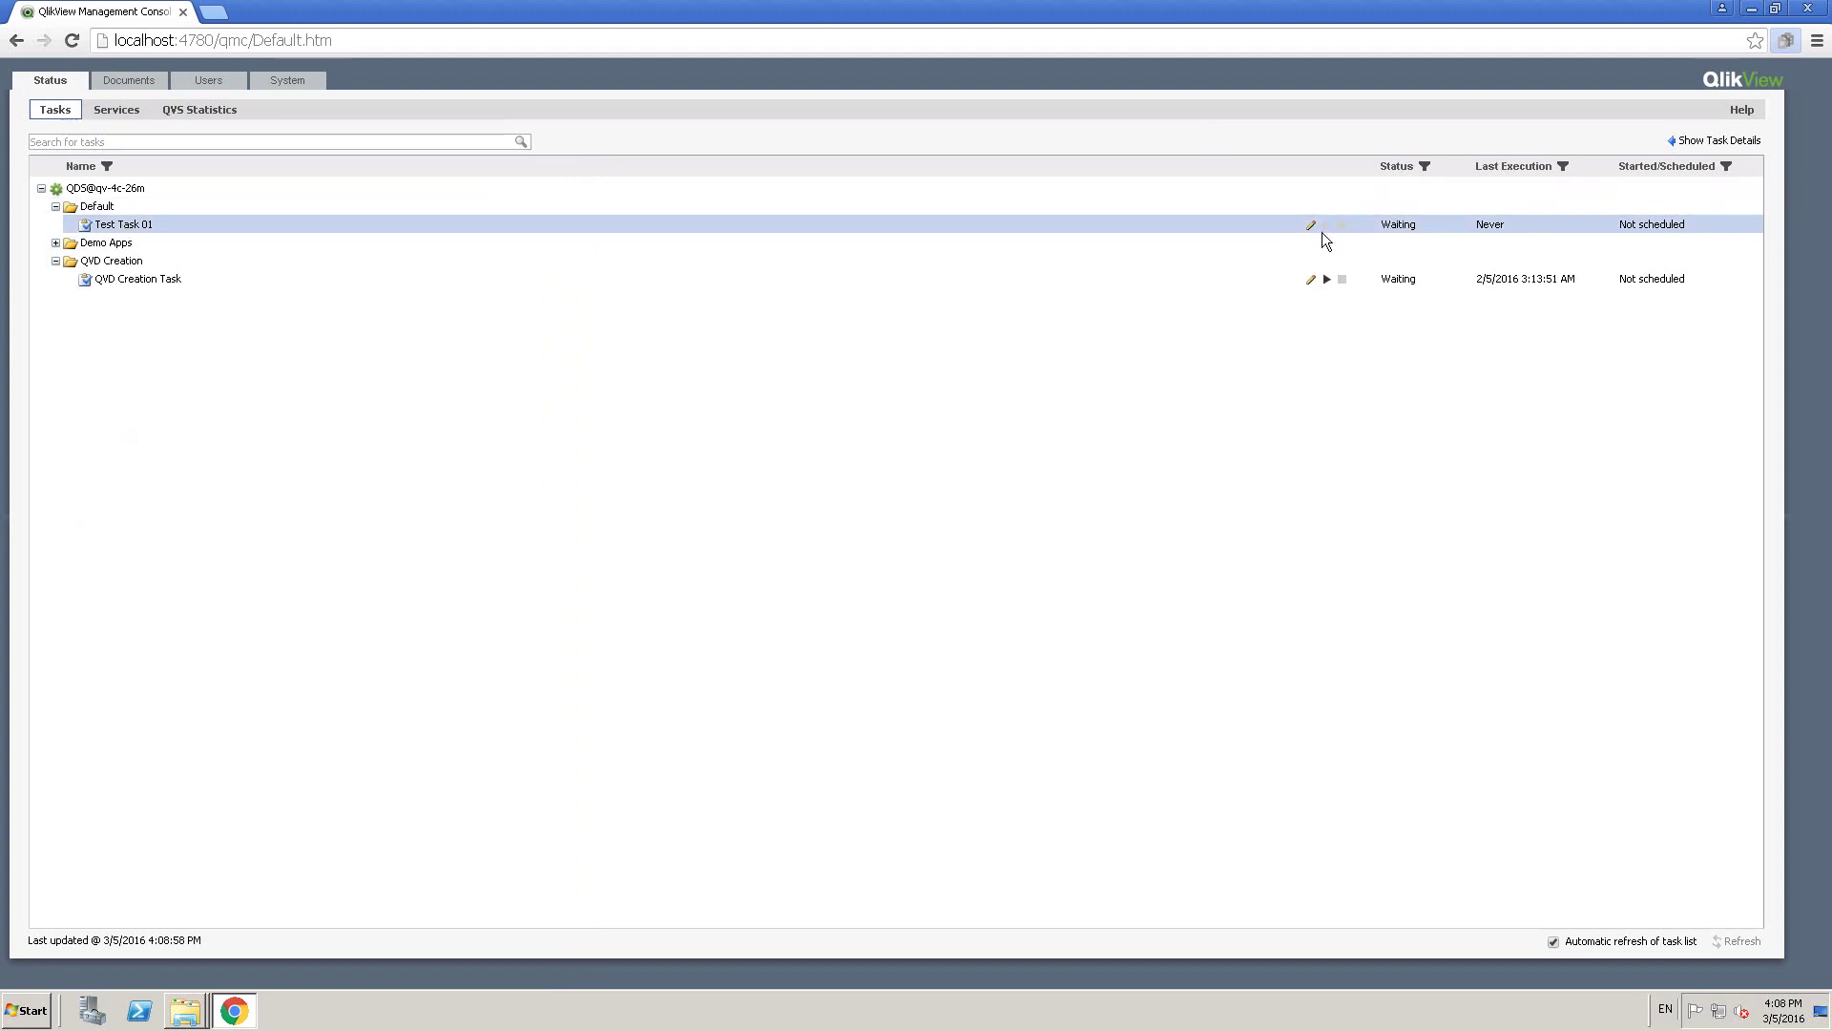
click(1660, 942)
click(1743, 945)
click(1742, 942)
- Show Test Task 01's task history and view the actions available for the task
click(1718, 140)
click(1181, 167)
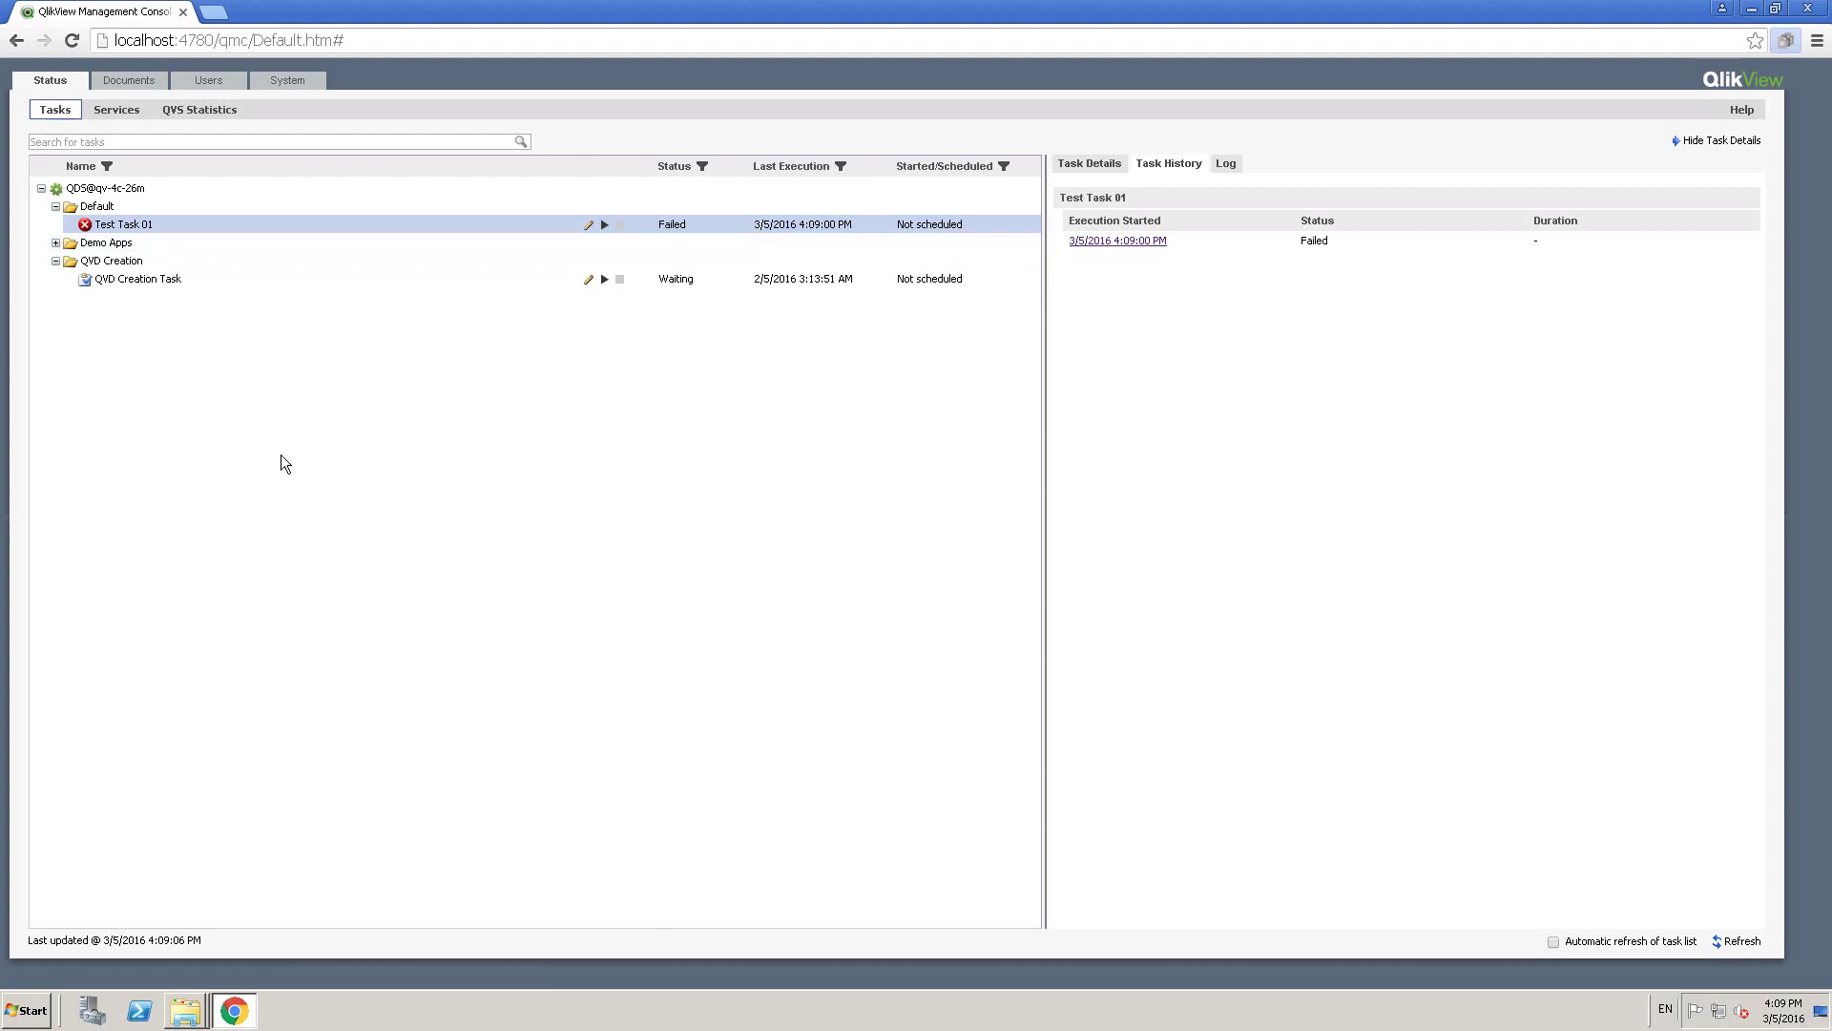
right_click(553, 222)
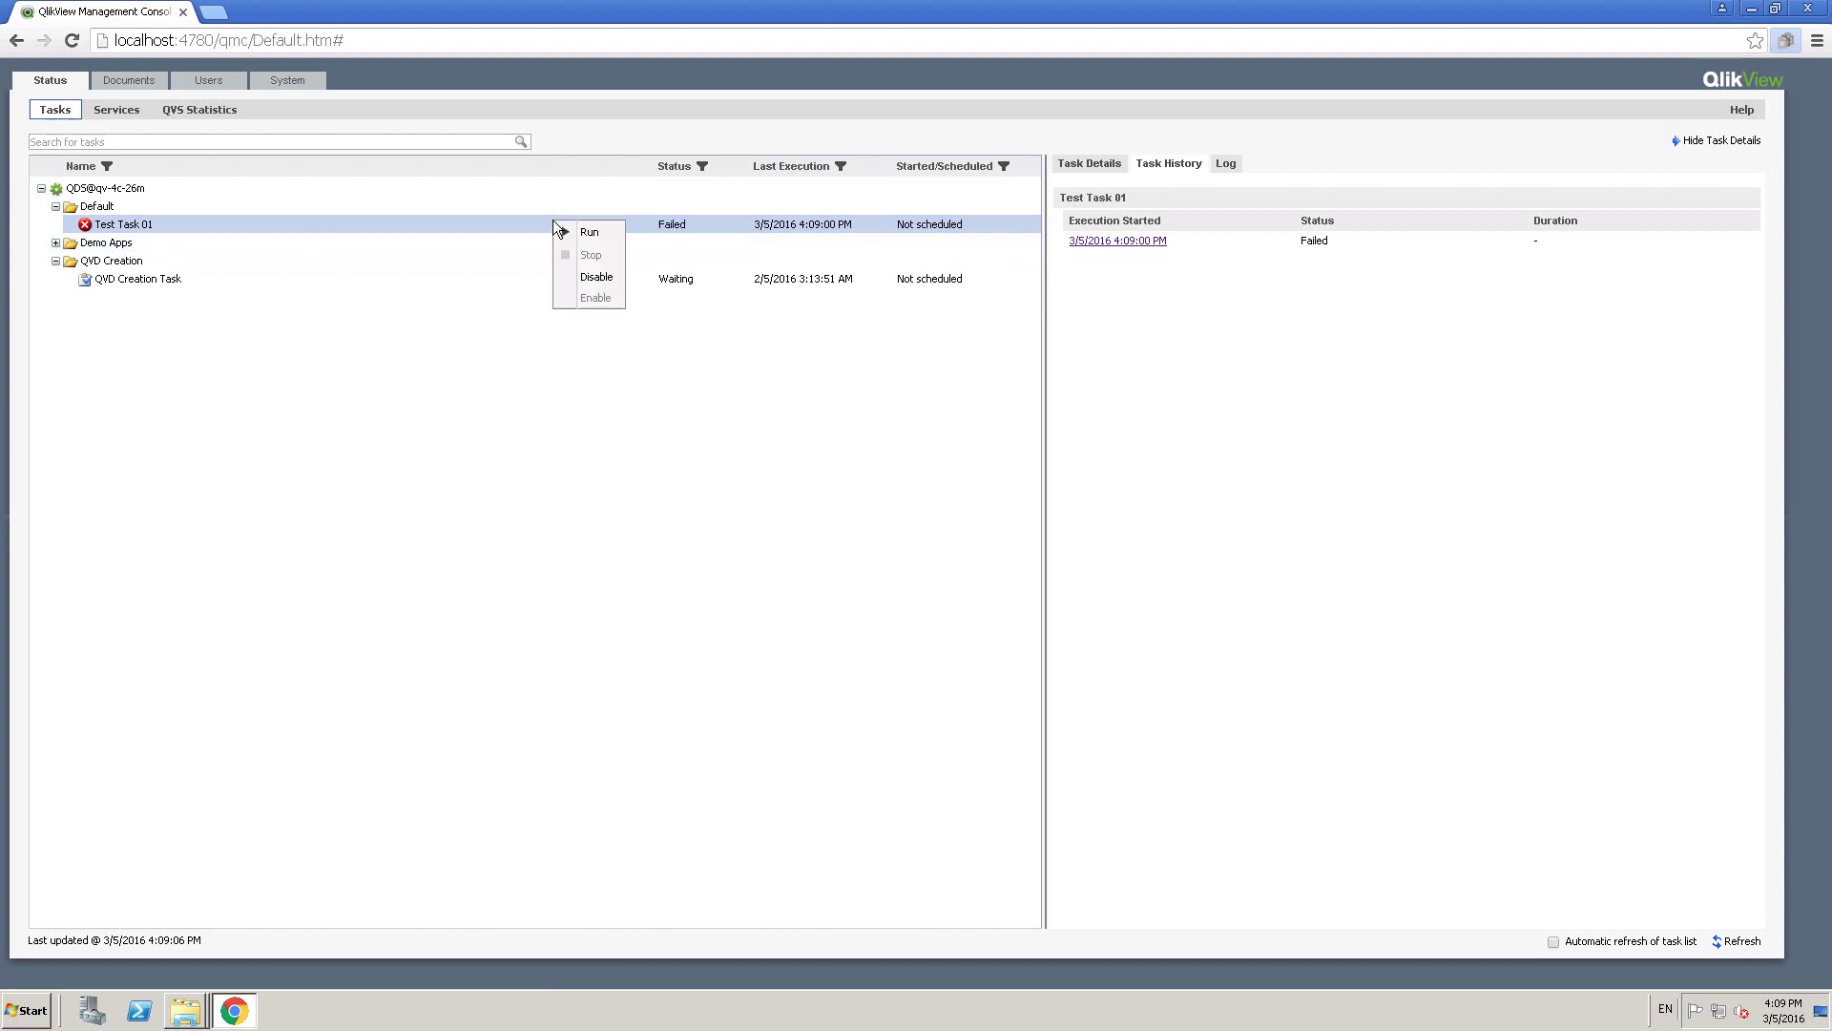
- Recheck the source documents tree for Test.qvw and switch to the SourceDocuments folder in Windows Explorer
click(129, 80)
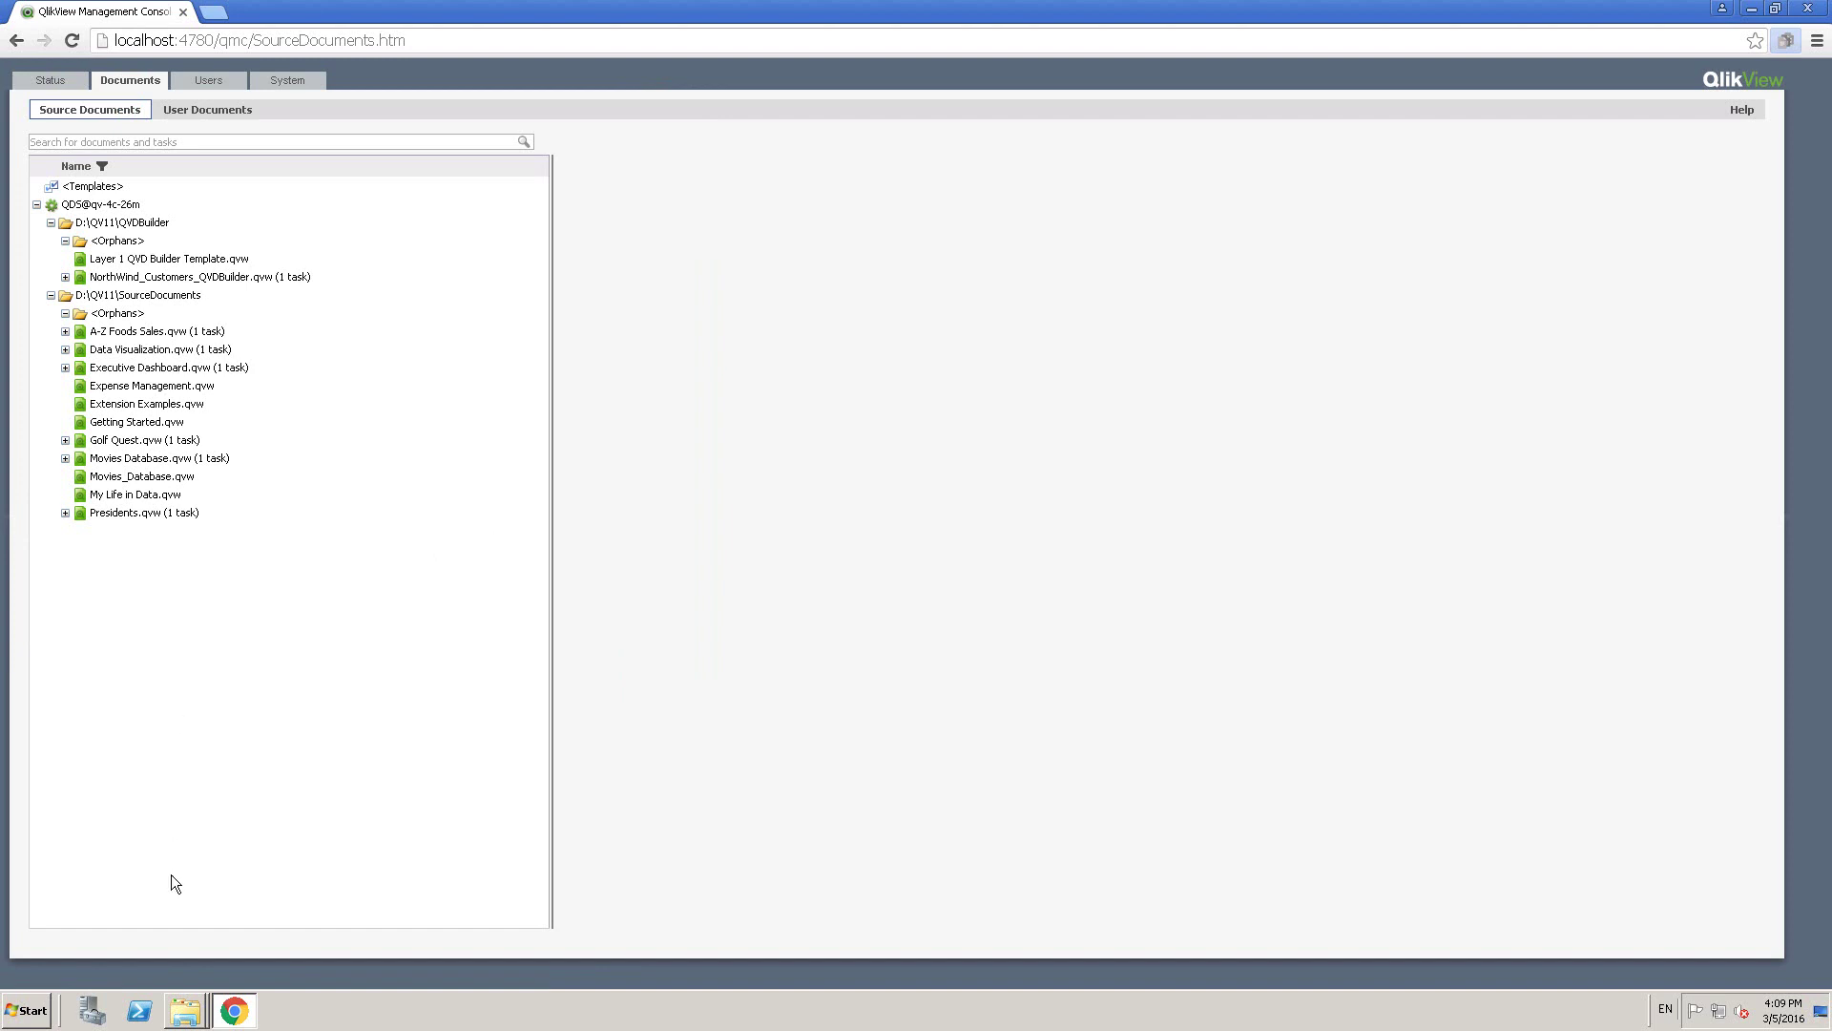
click(186, 1013)
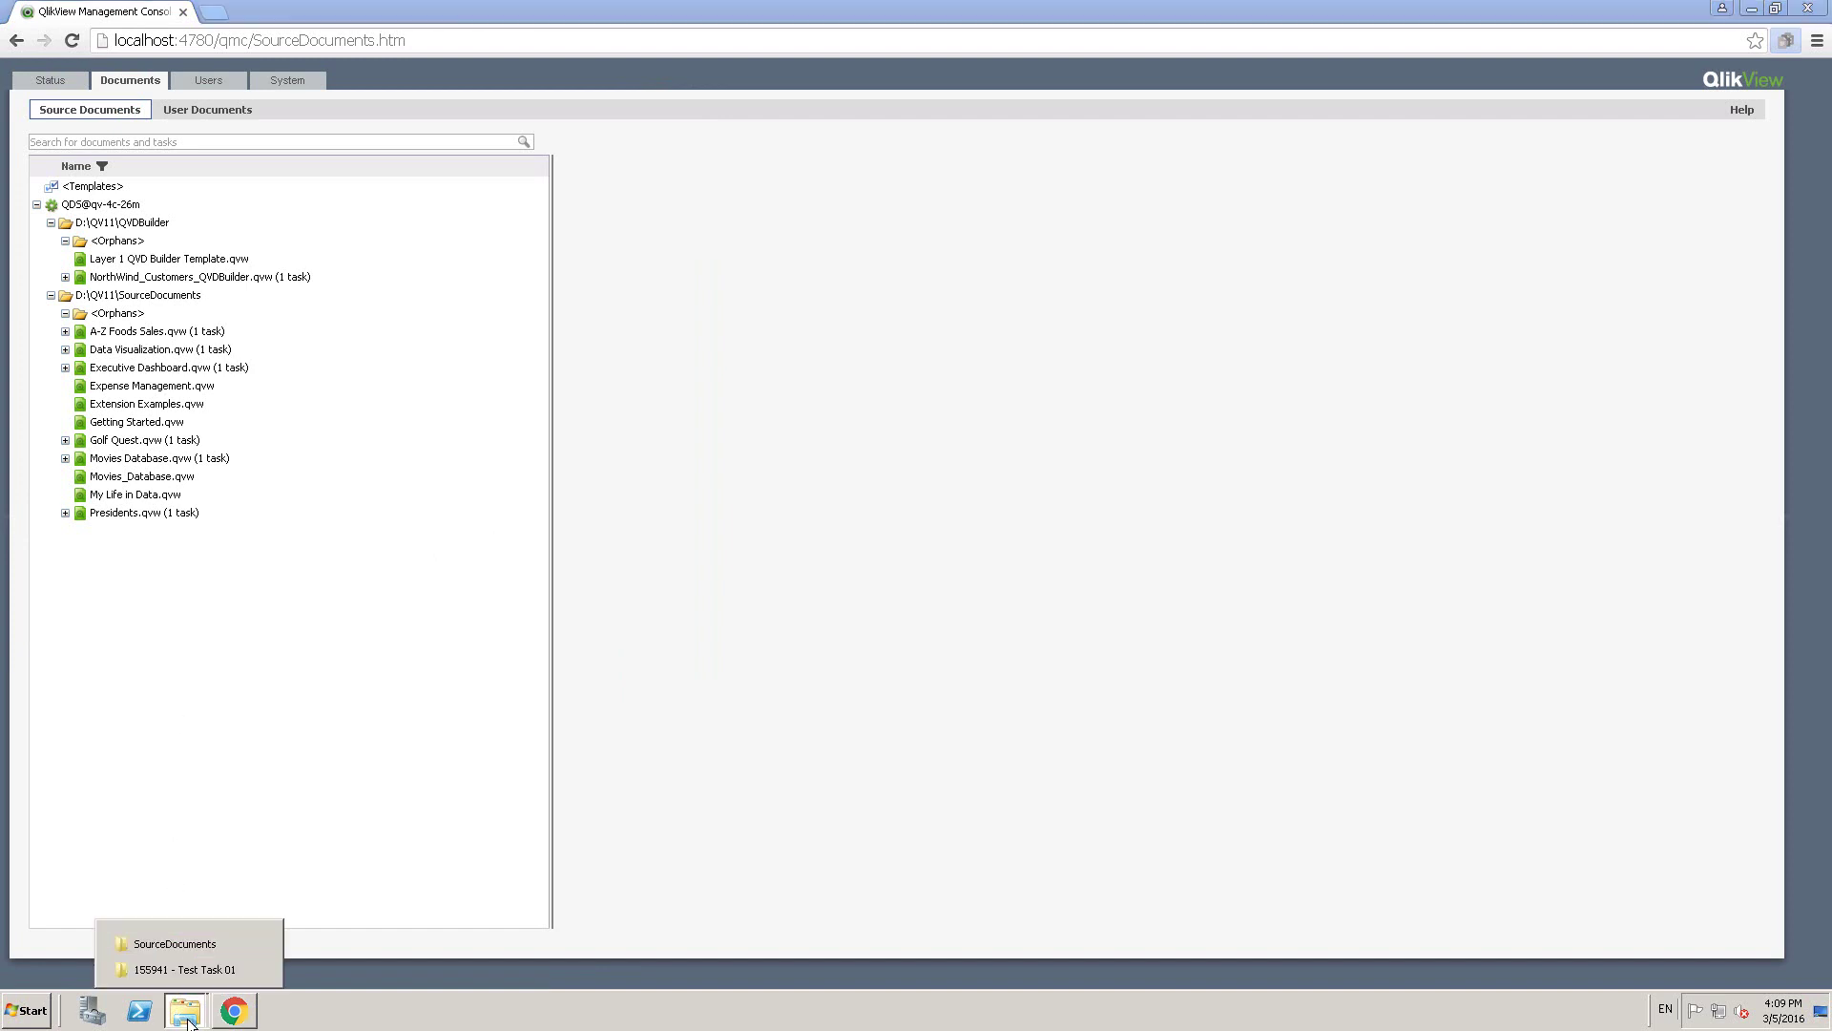
click(191, 944)
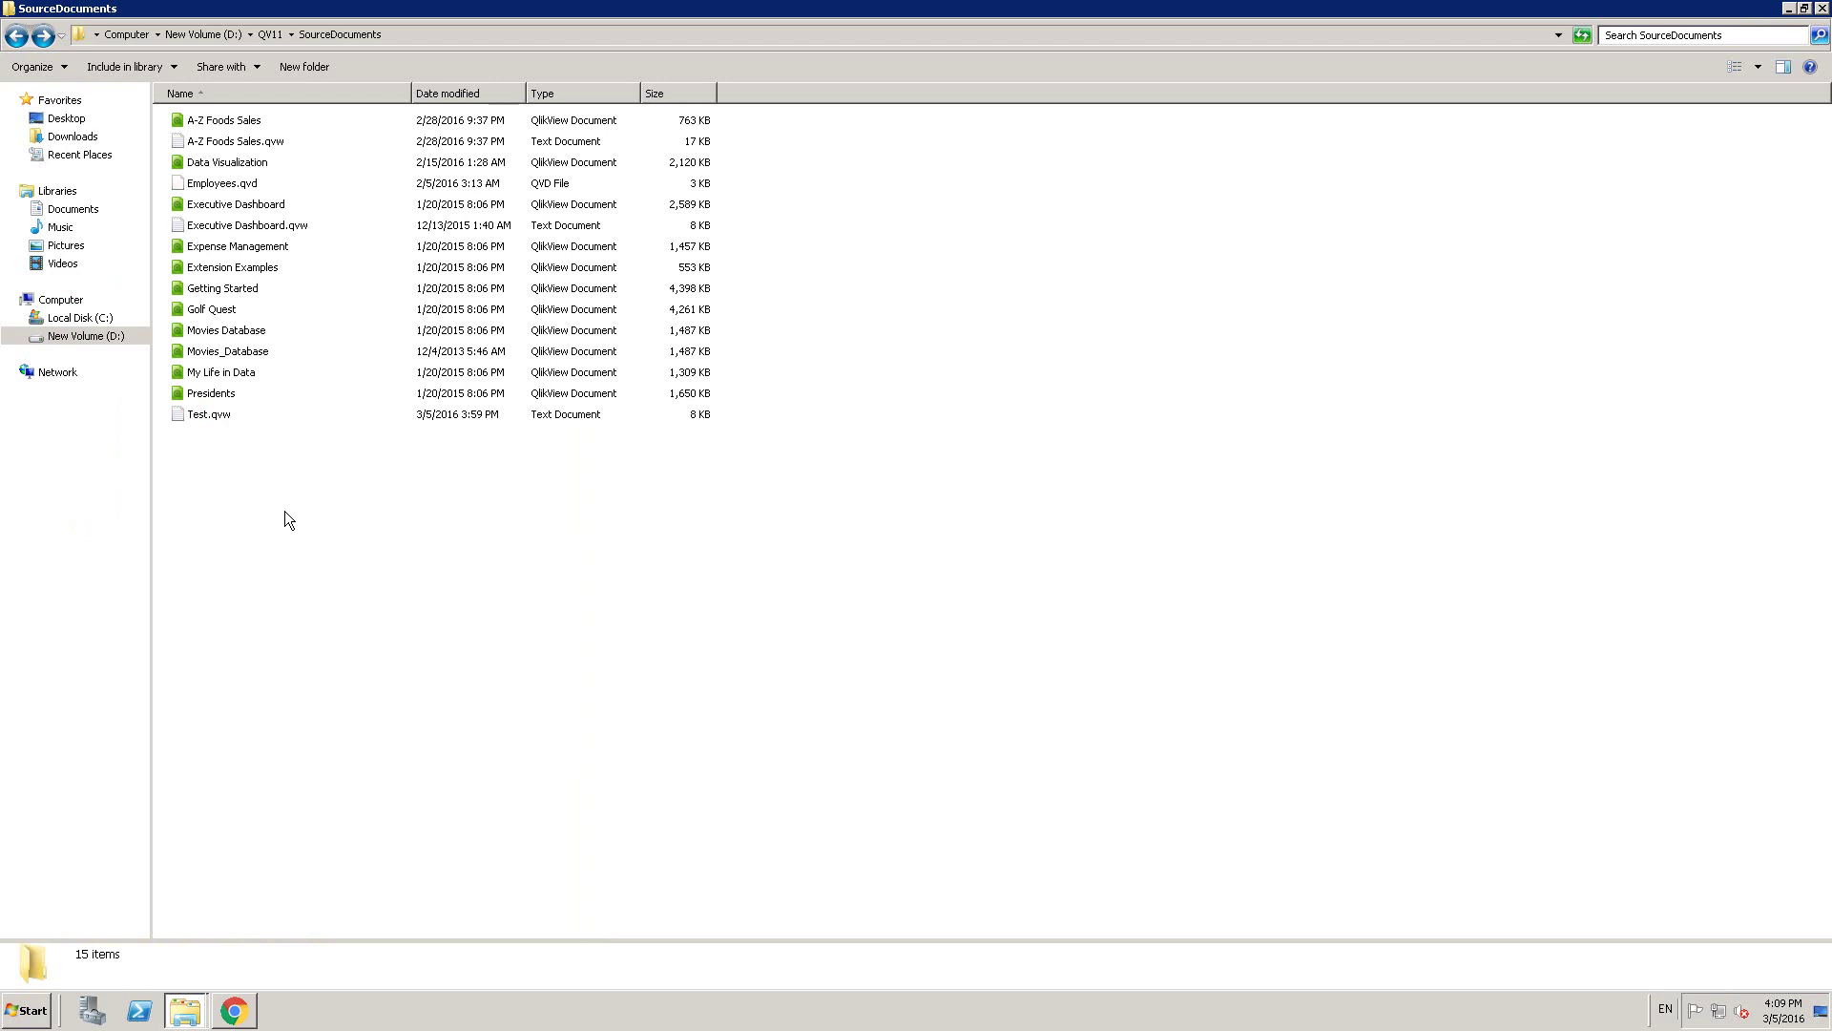
- Start QlikView 11 maximized and create a new blank document, dismissing the Getting Started Wizard
click(27, 1016)
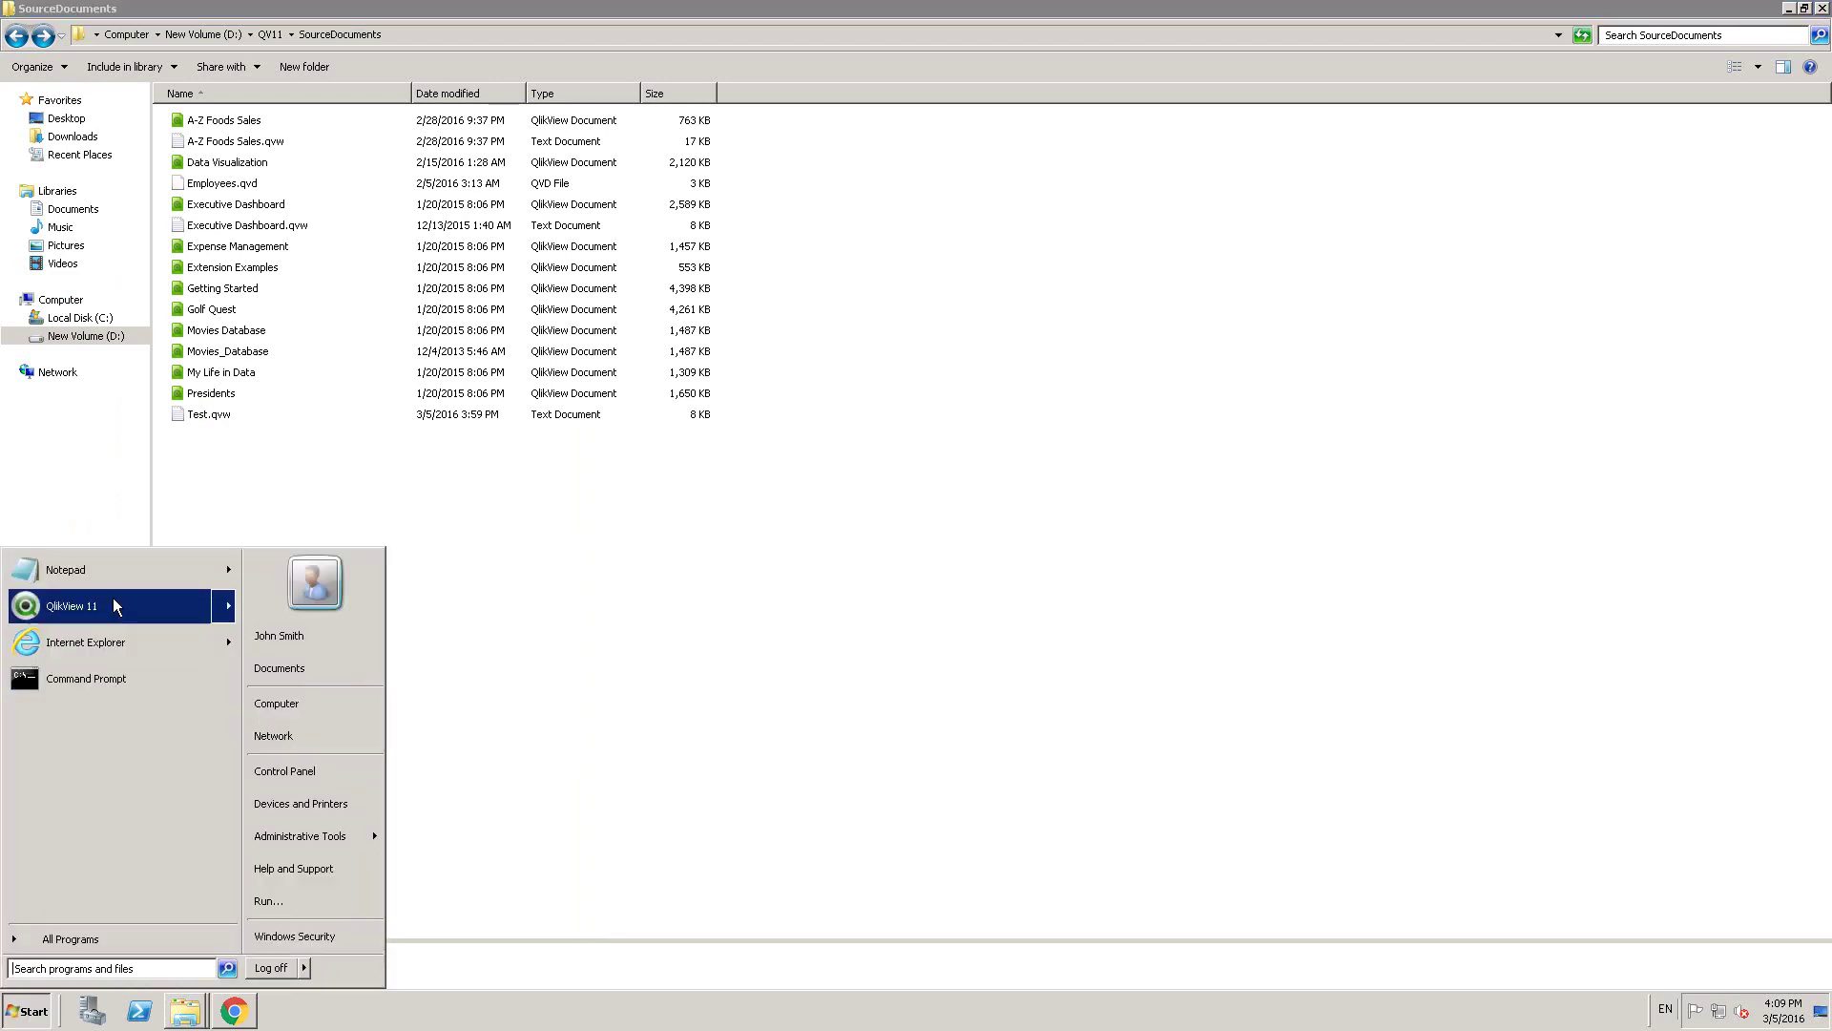
click(201, 604)
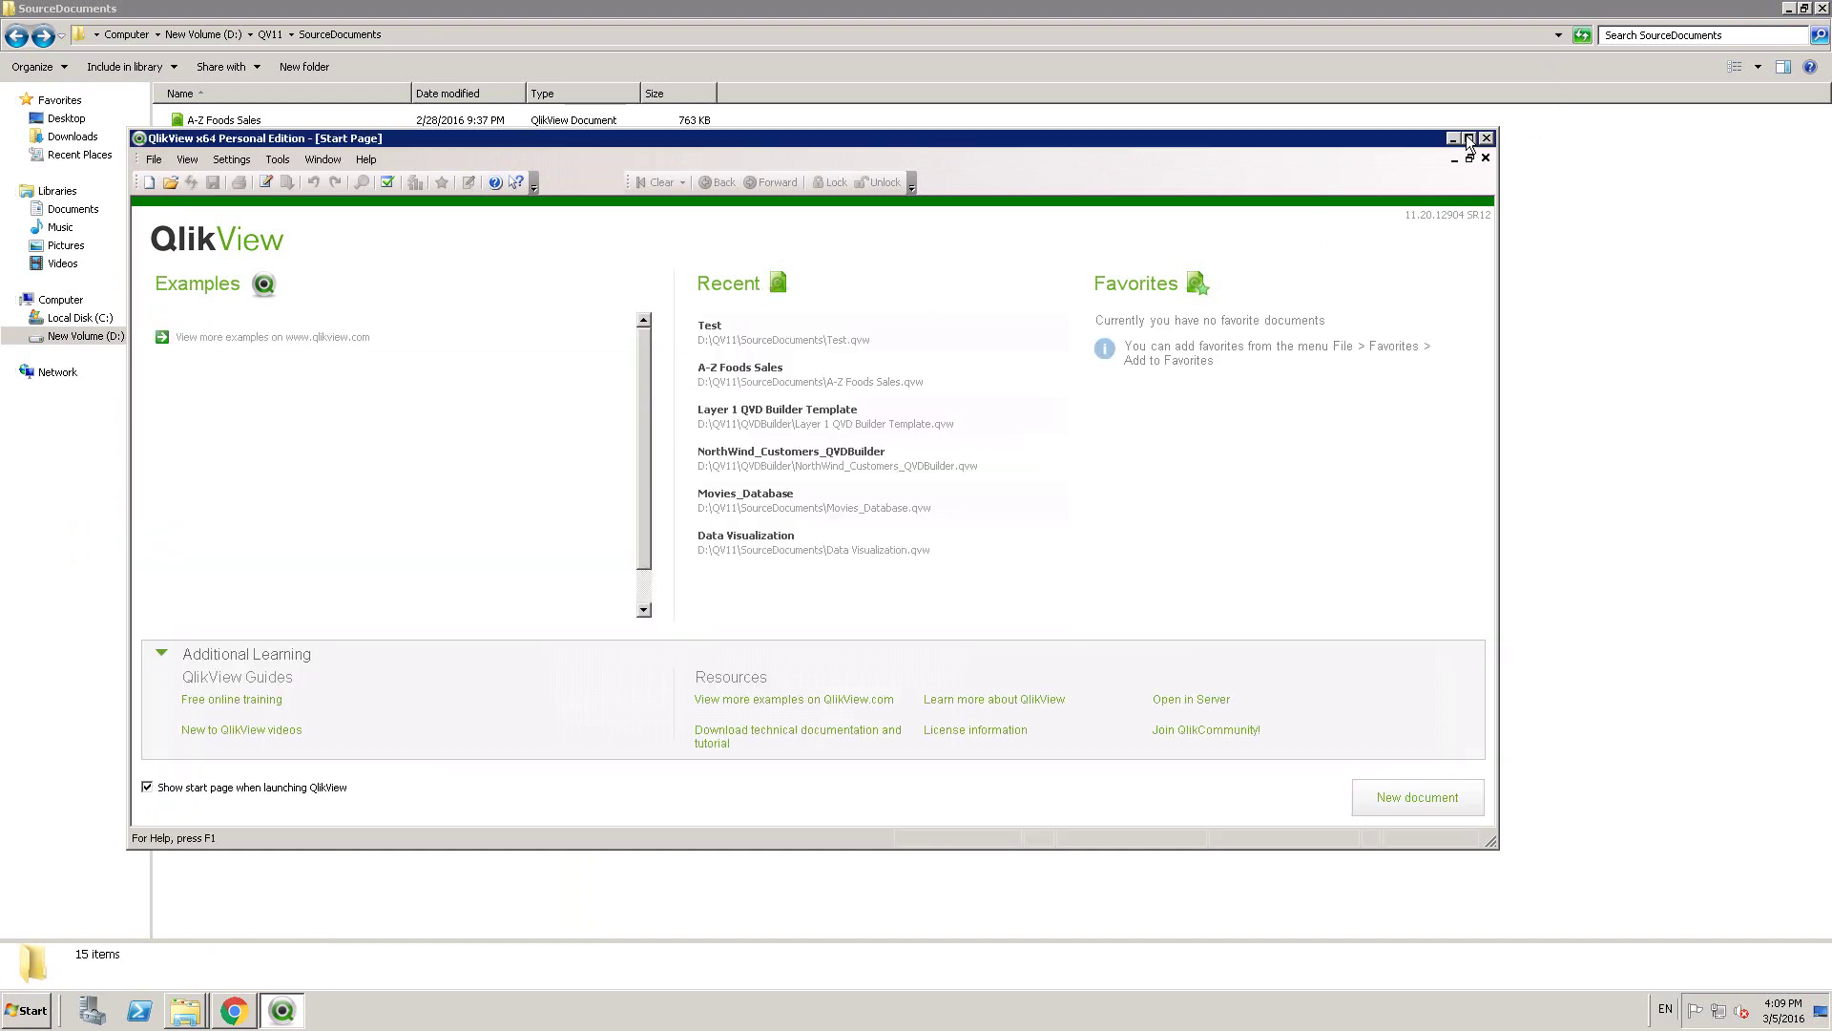
click(1468, 138)
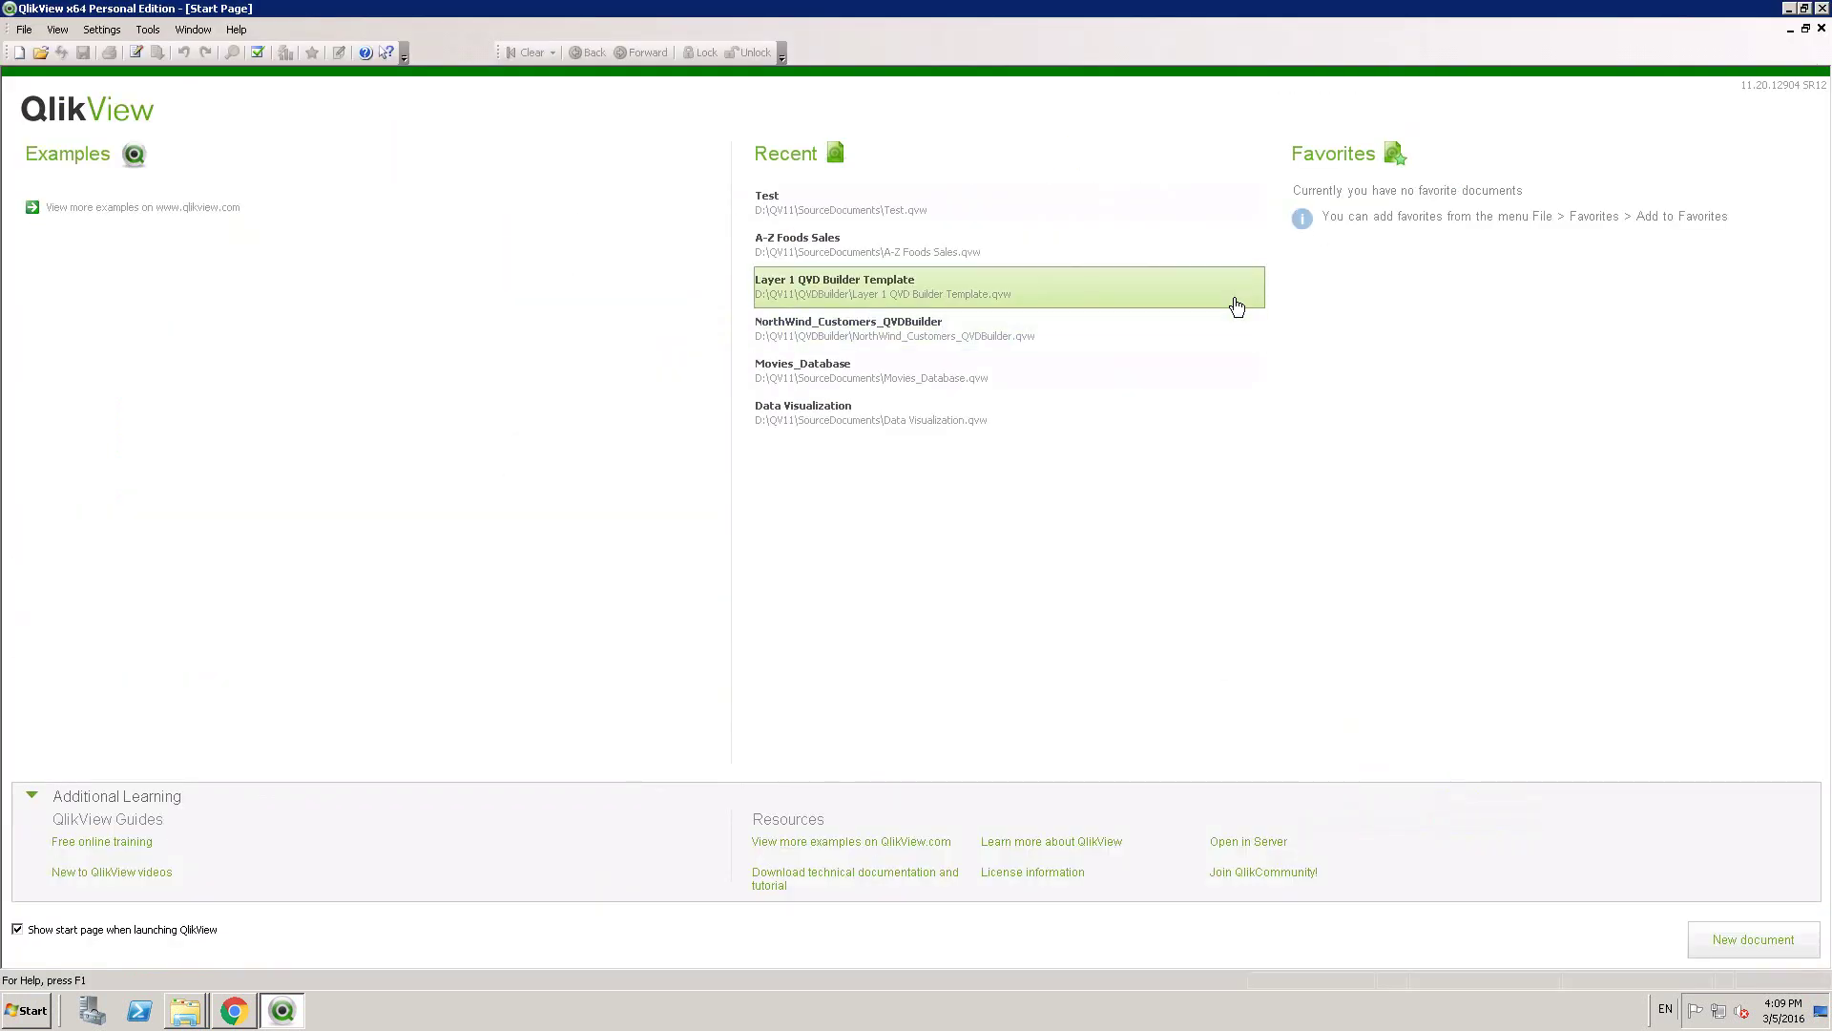
key(ctrl+n)
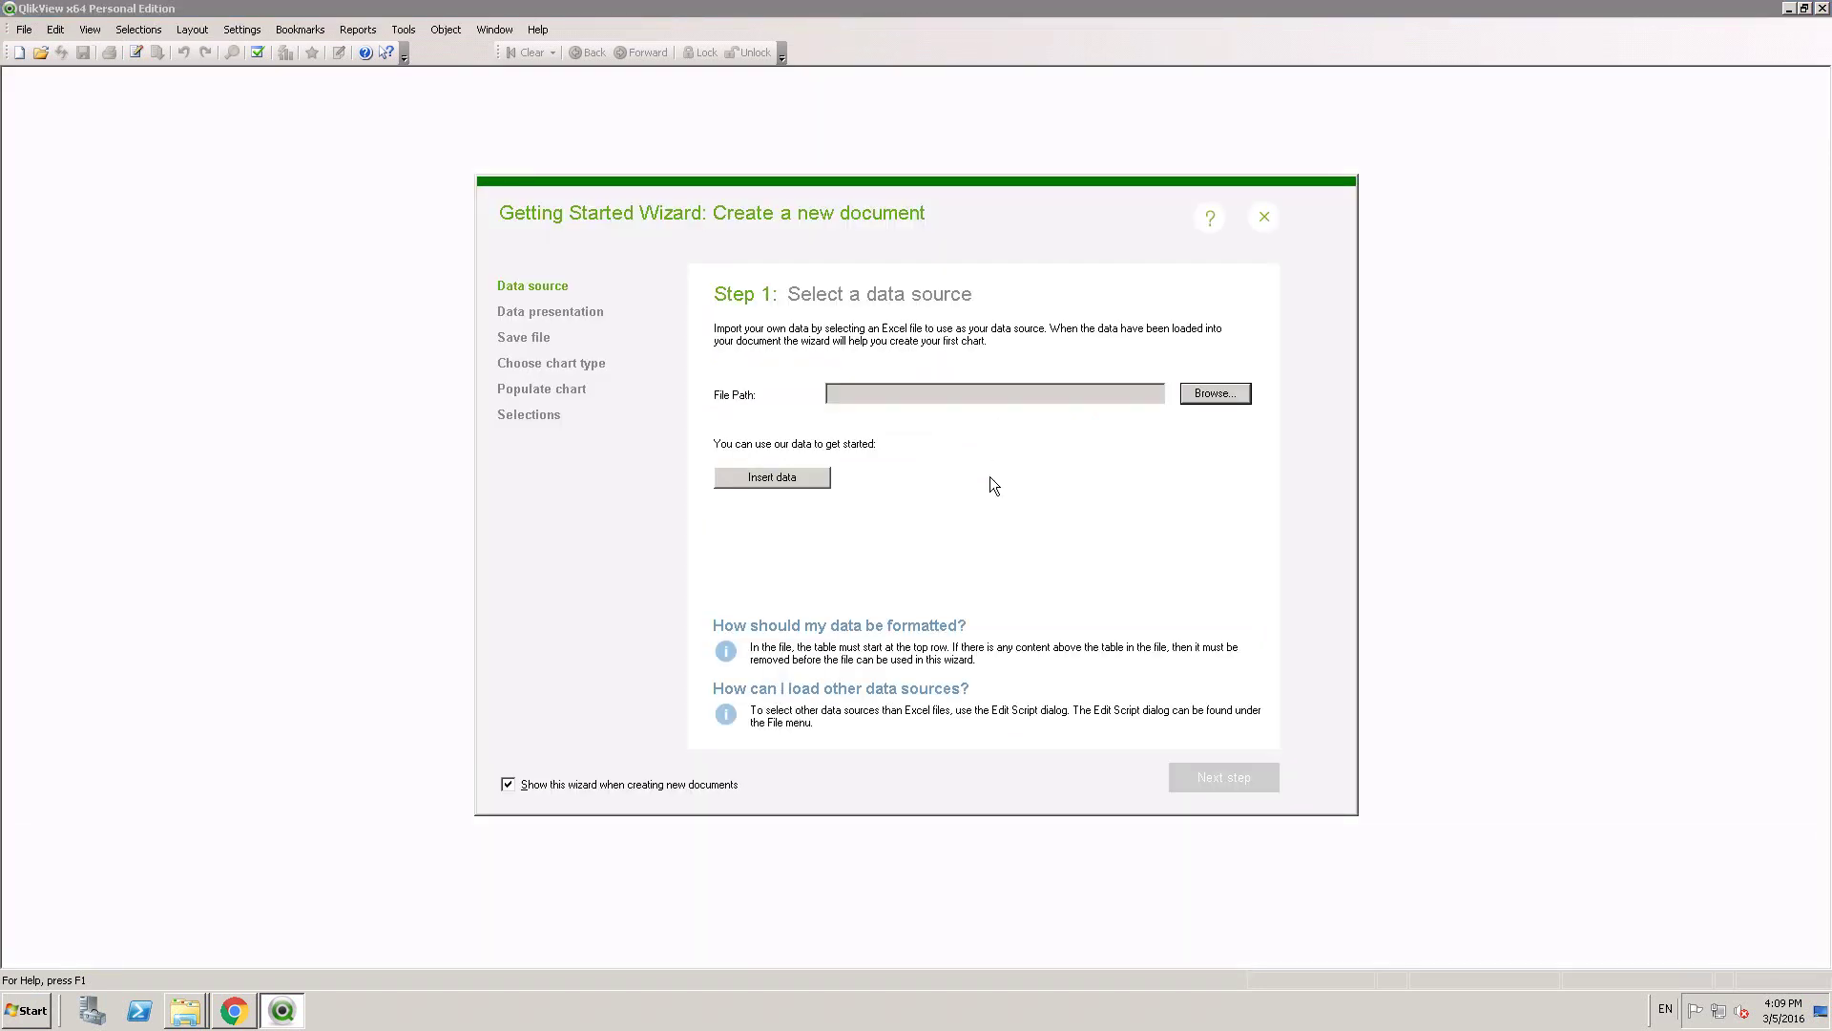
key(Escape)
- Save the blank document as Test.qvw in the SourceDocuments folder, close QlikView and select the new file in Windows Explorer
key(ctrl+s)
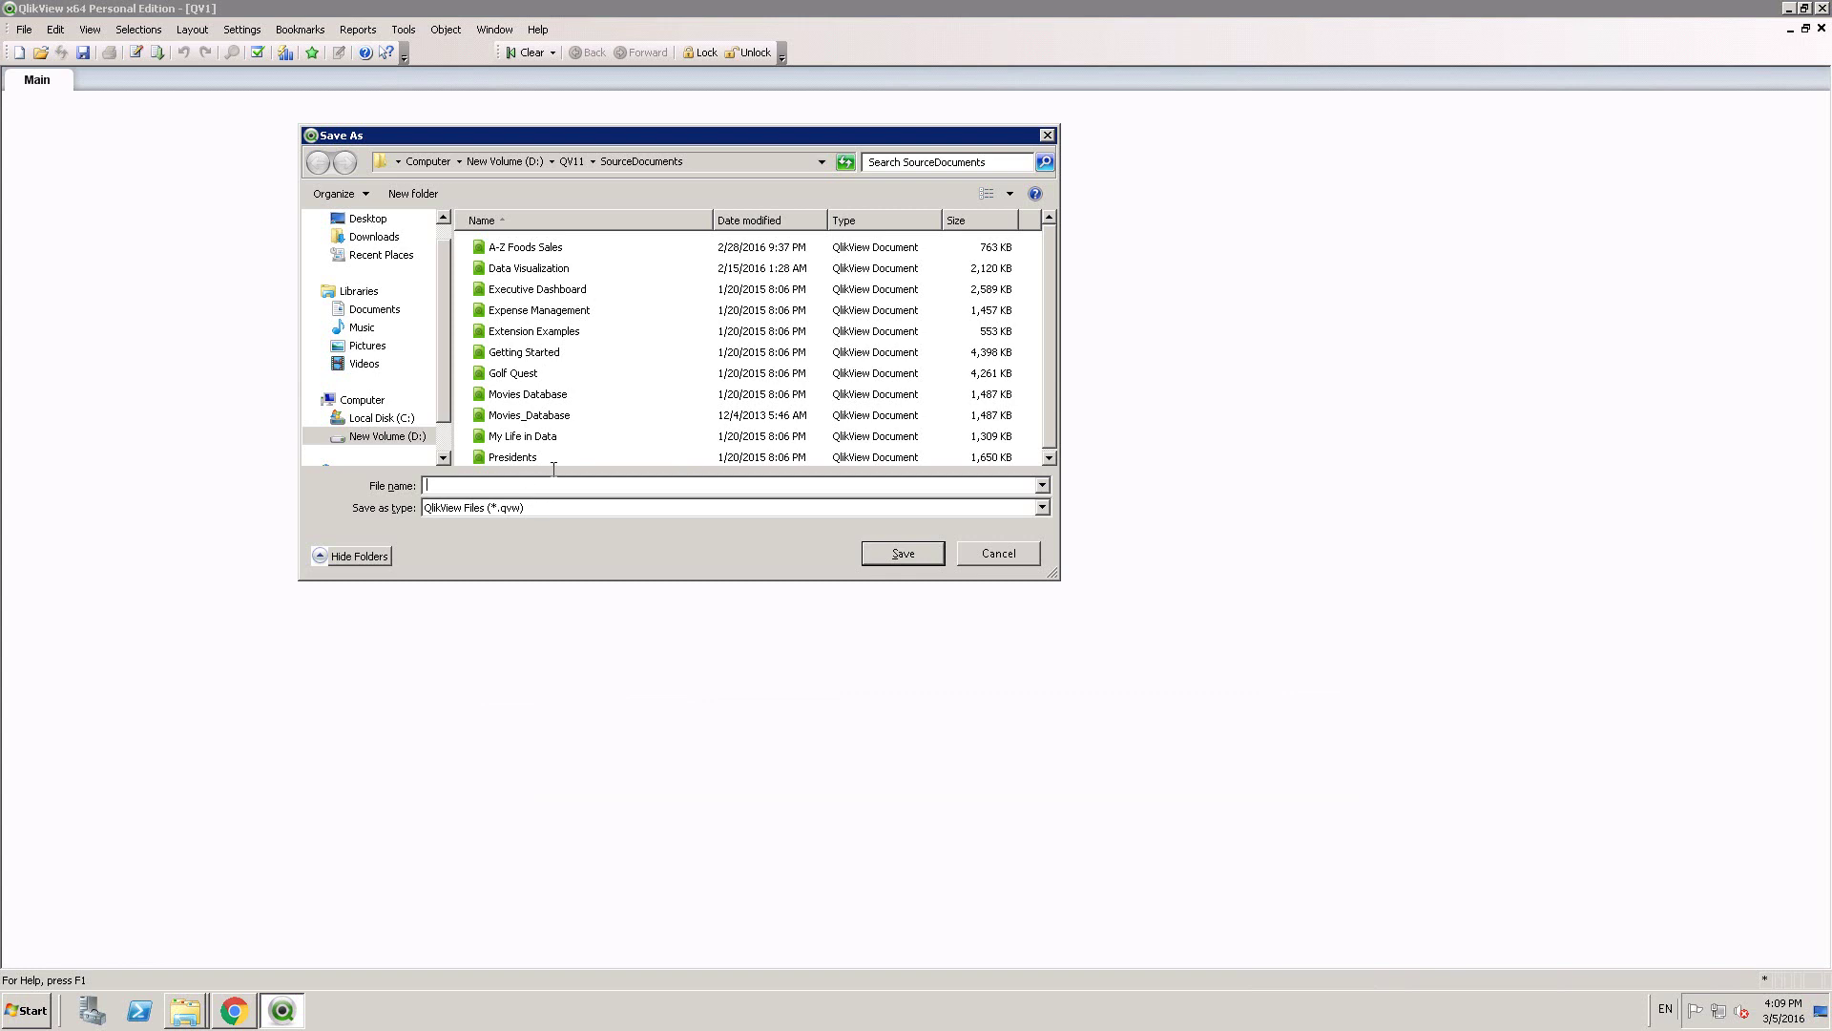
text(Test)
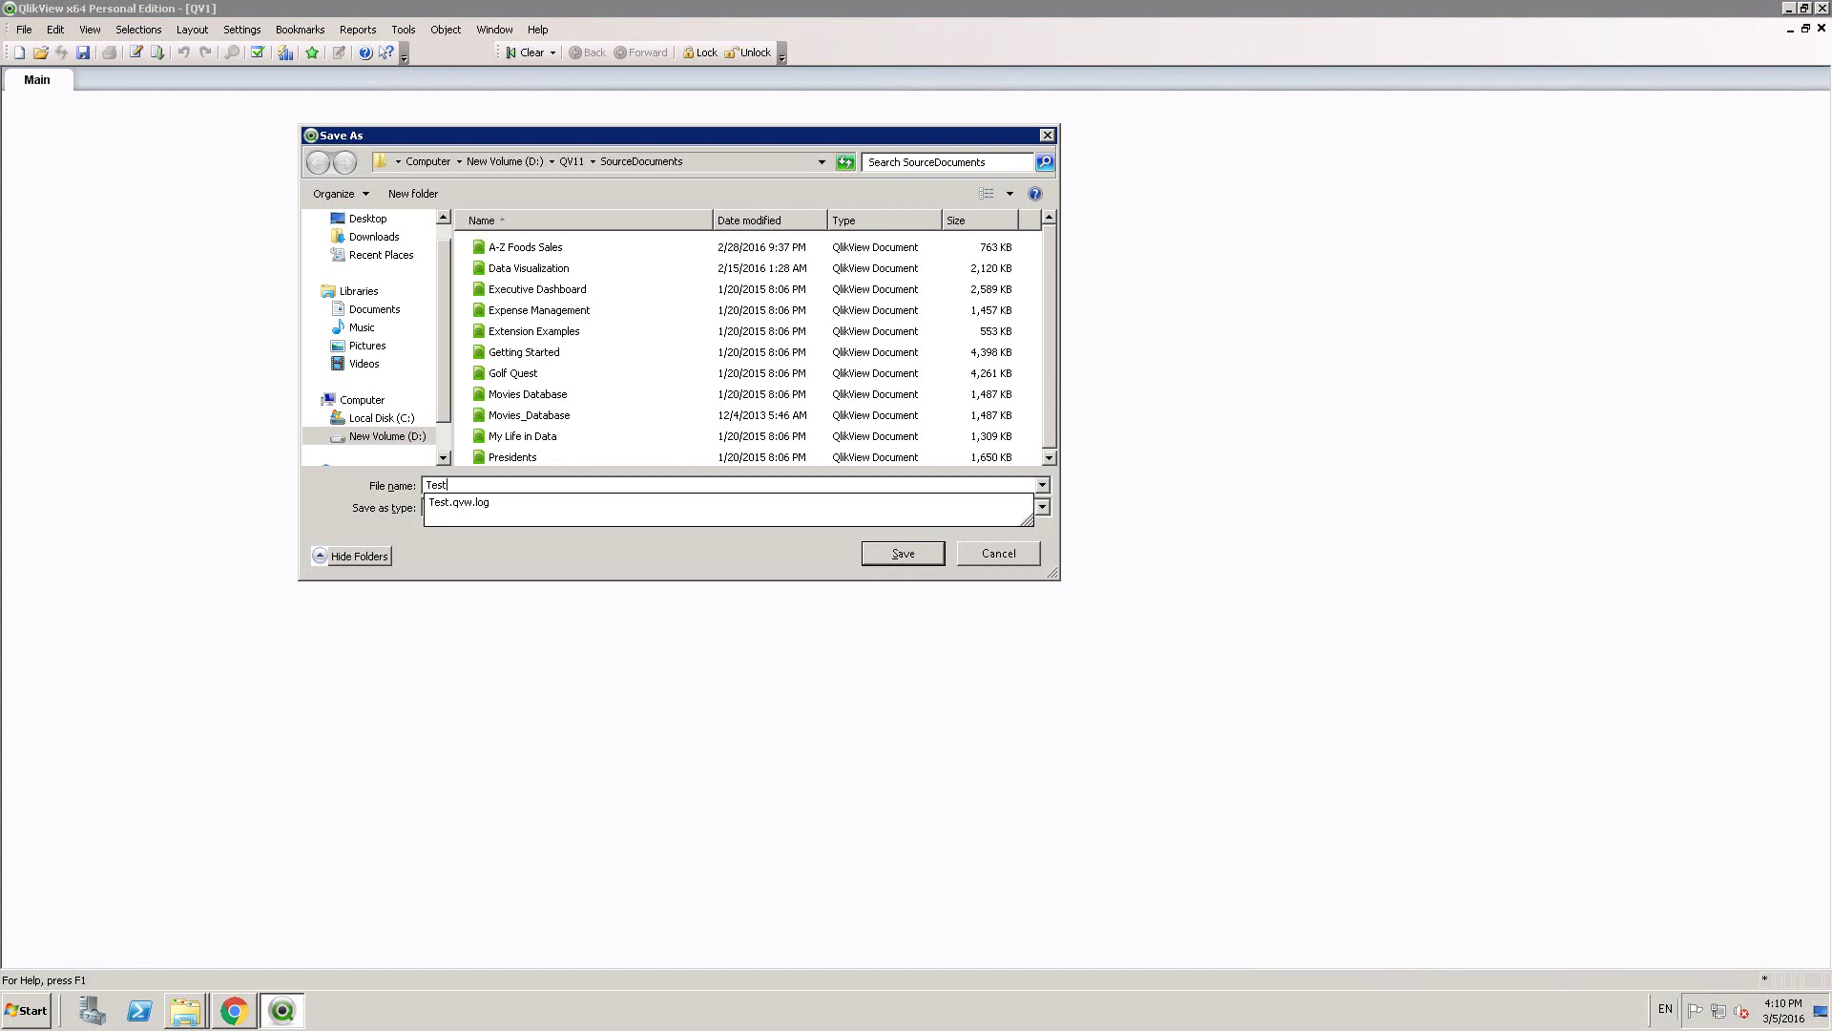
text(.qvw)
key(Return)
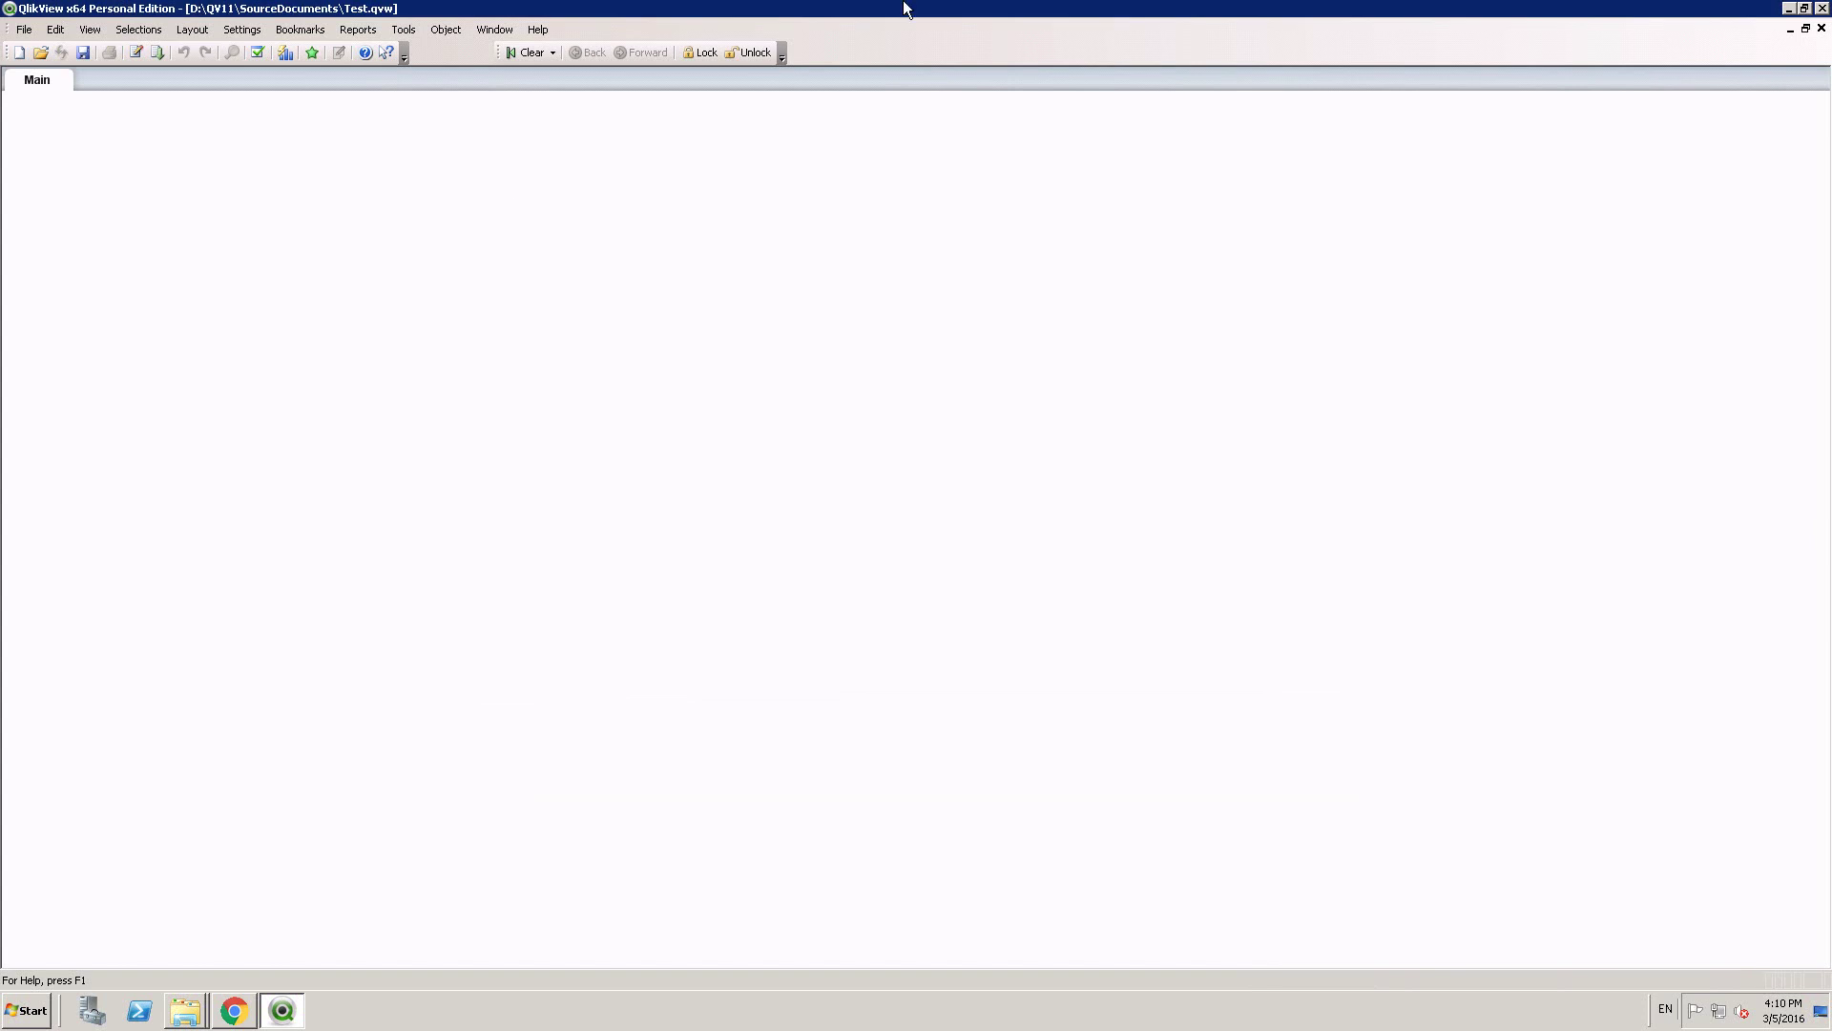
click(1822, 28)
click(1822, 10)
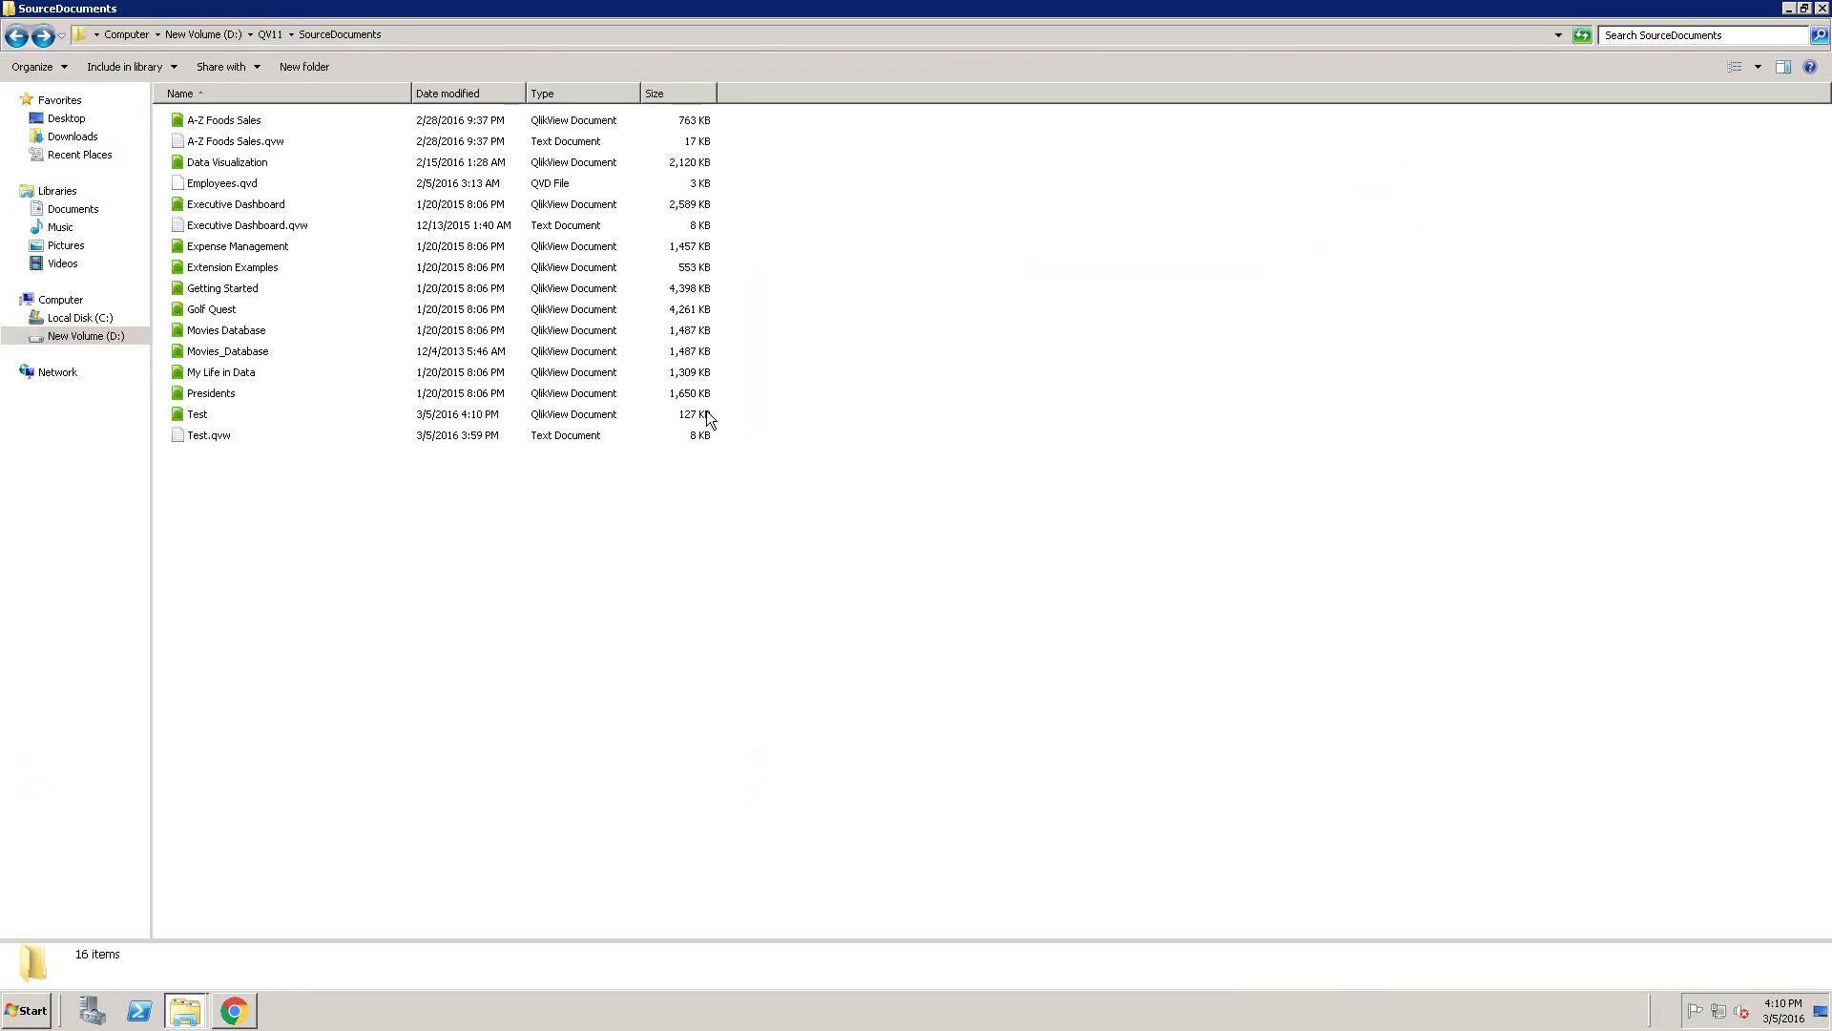
click(201, 417)
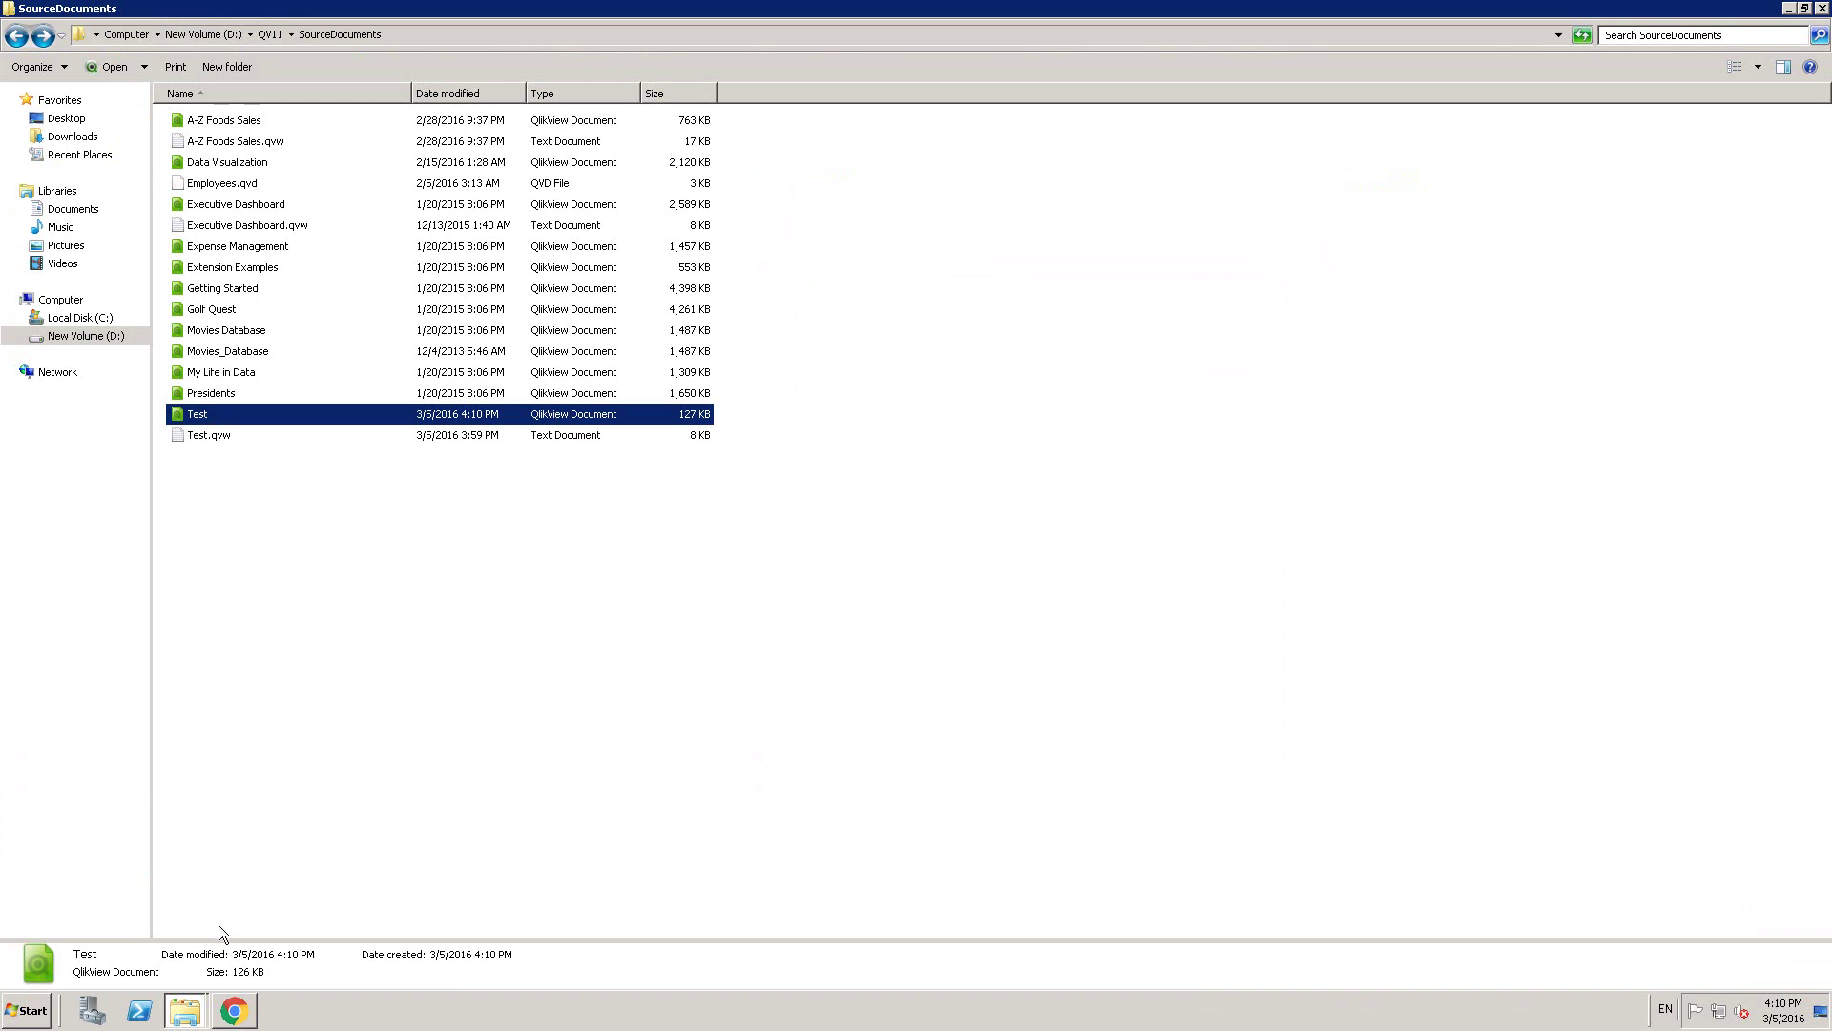
- Switch to the QlikView Management Console in Chrome and reload the source documents and task status pages
click(233, 1011)
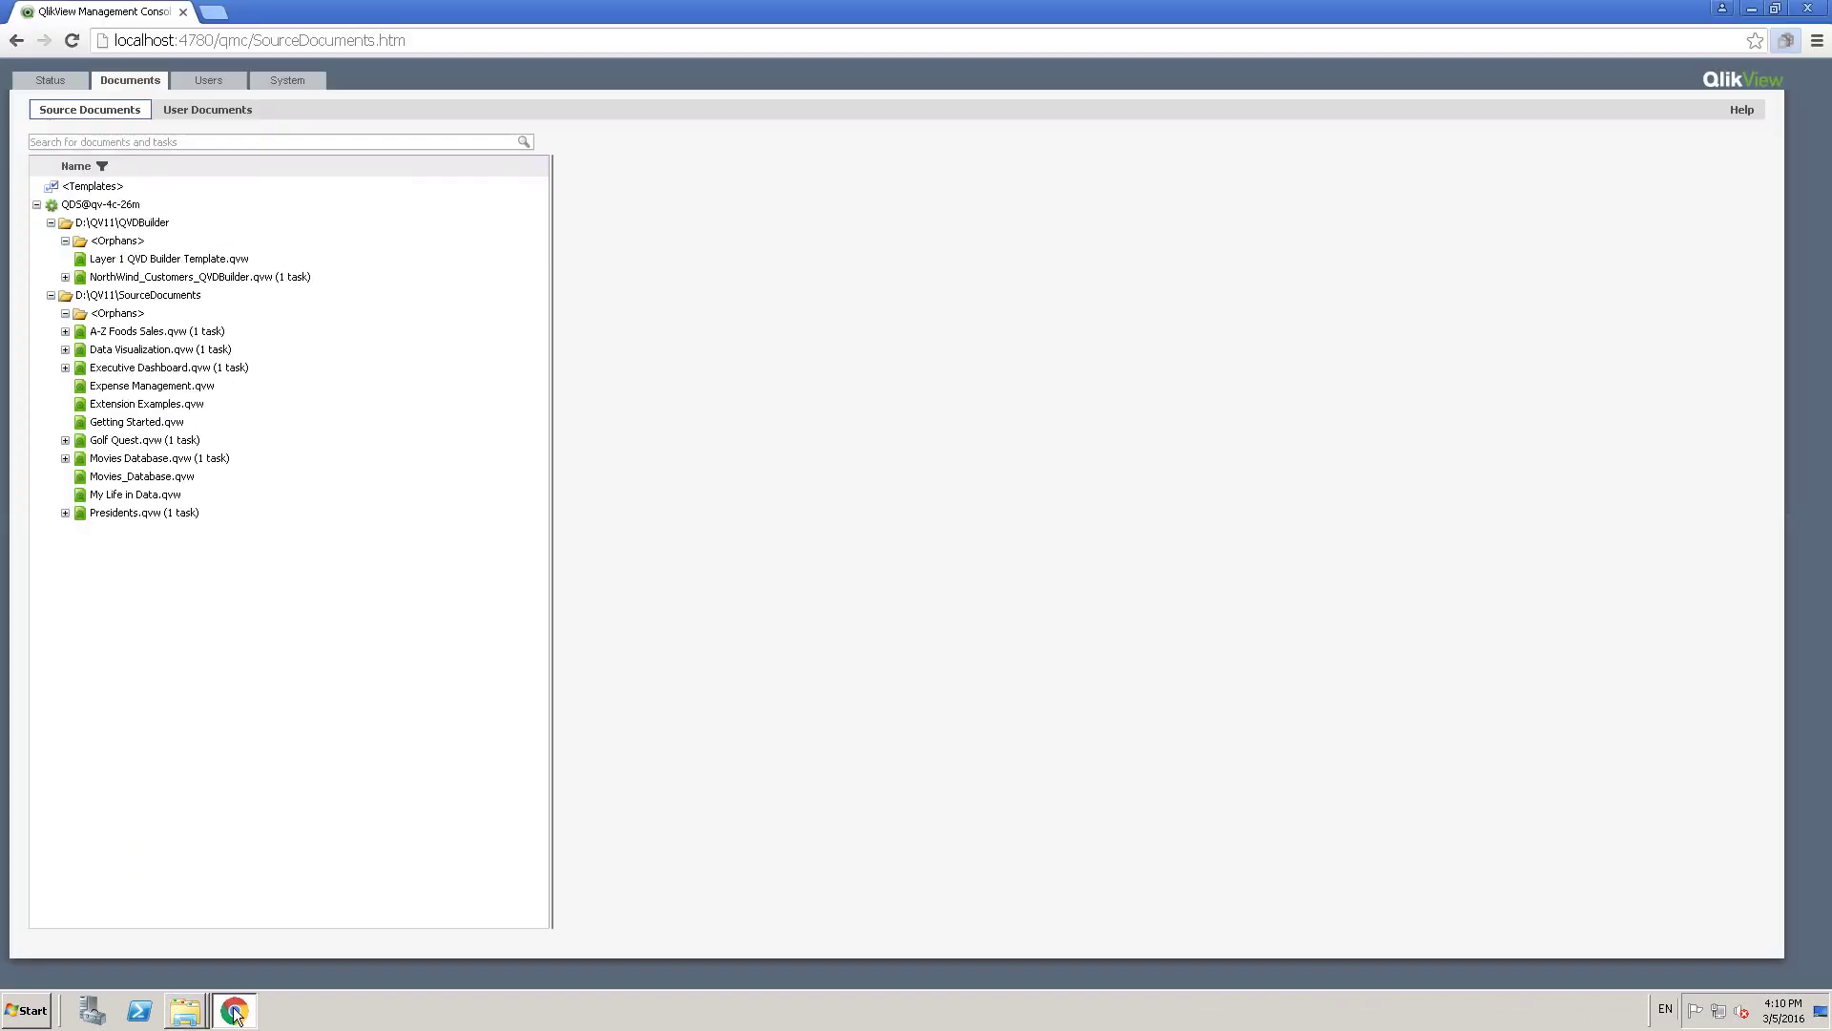
click(73, 42)
click(76, 43)
click(54, 76)
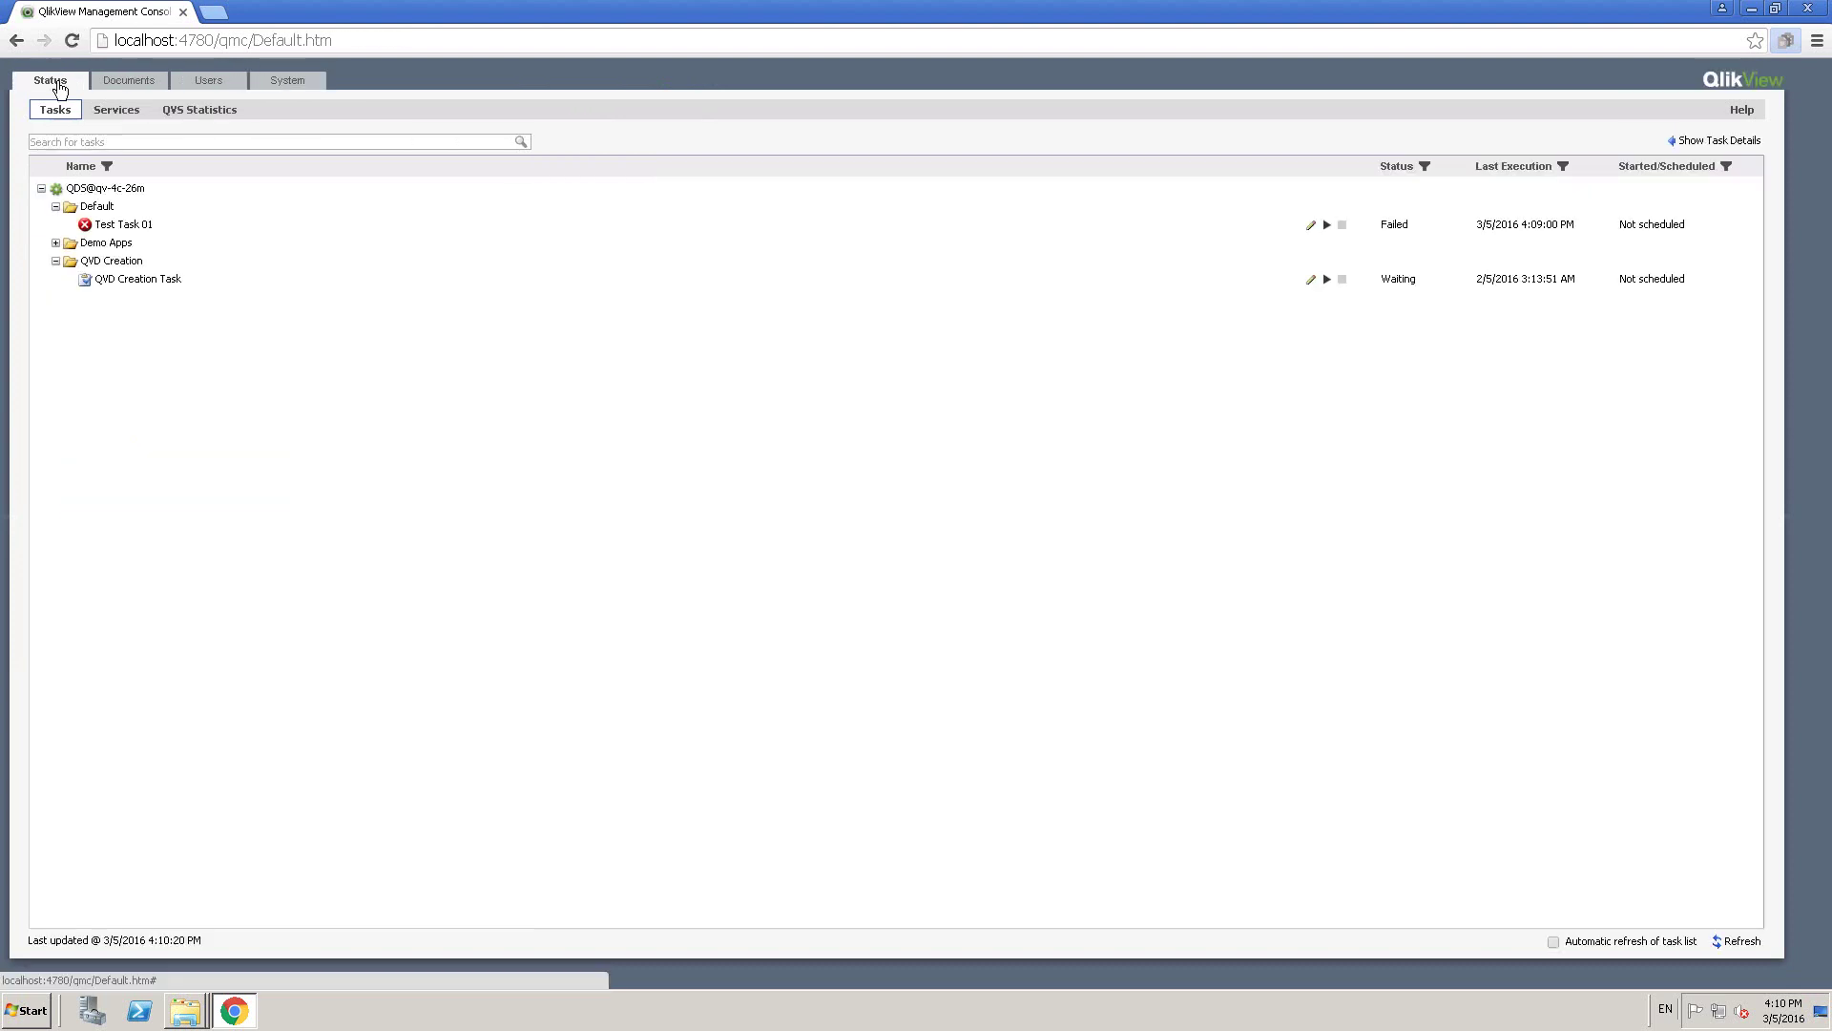
click(67, 43)
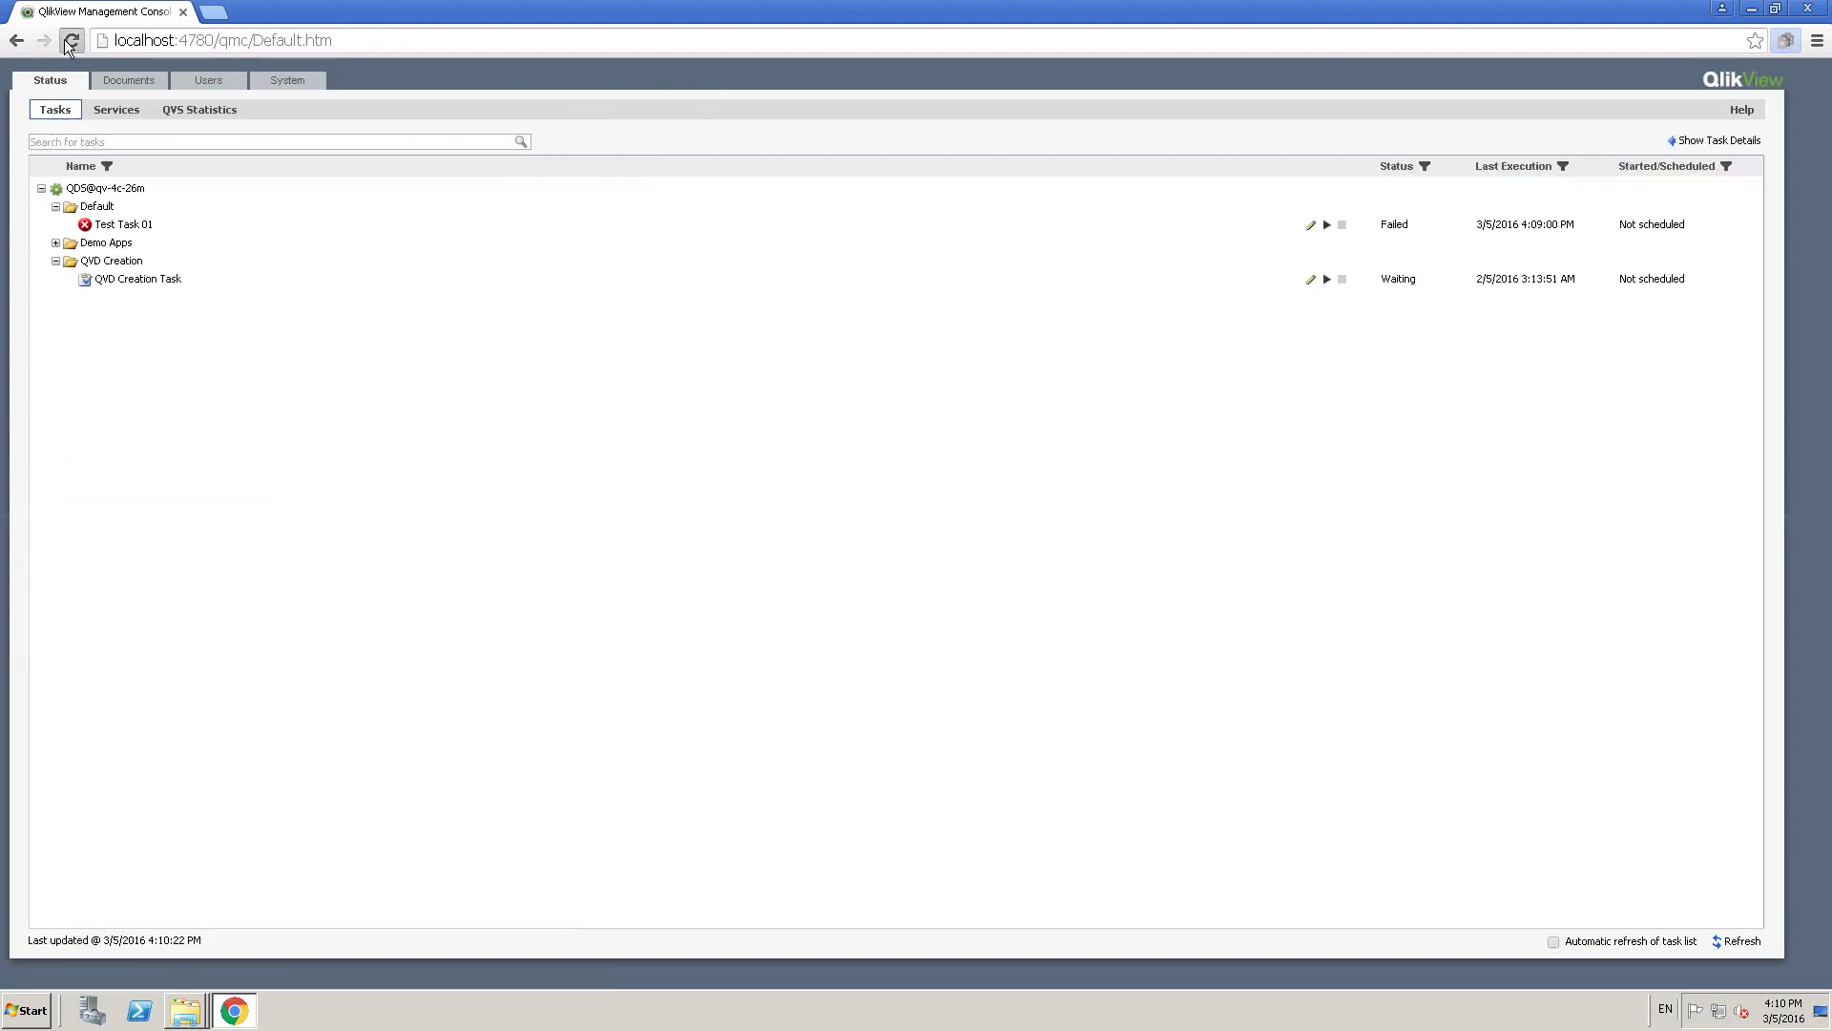
click(72, 42)
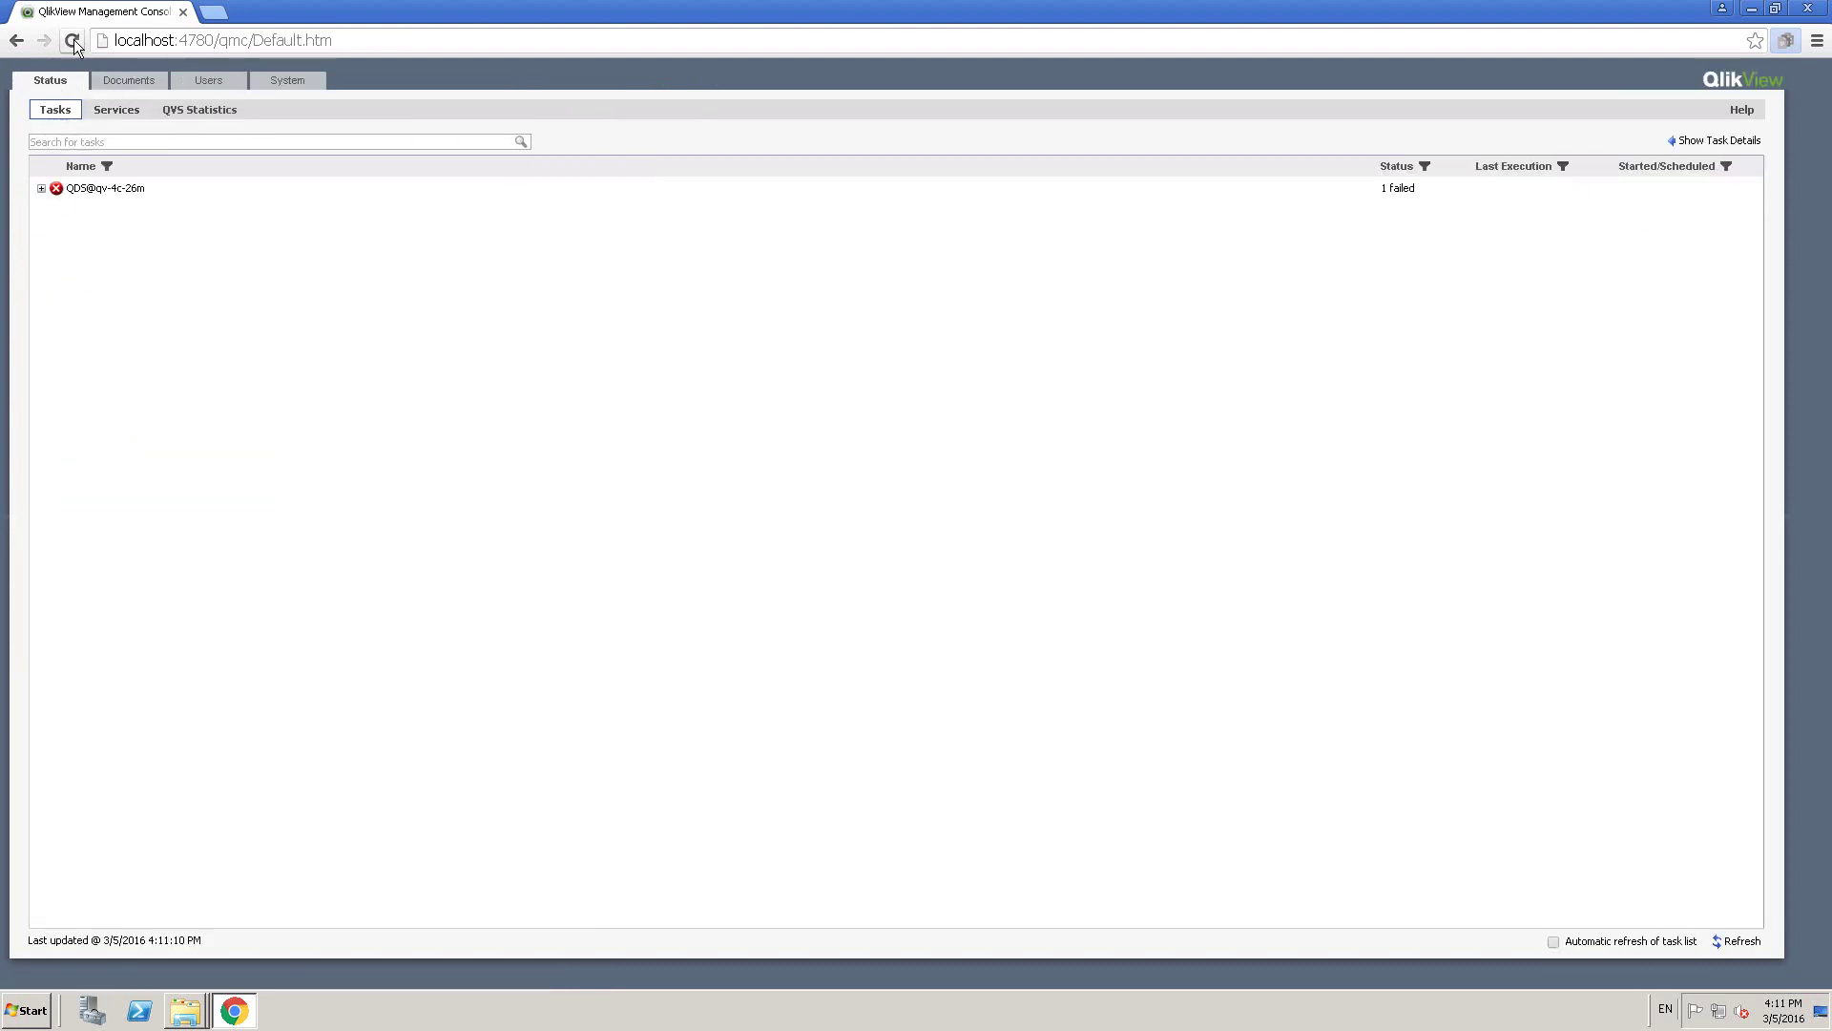
click(74, 42)
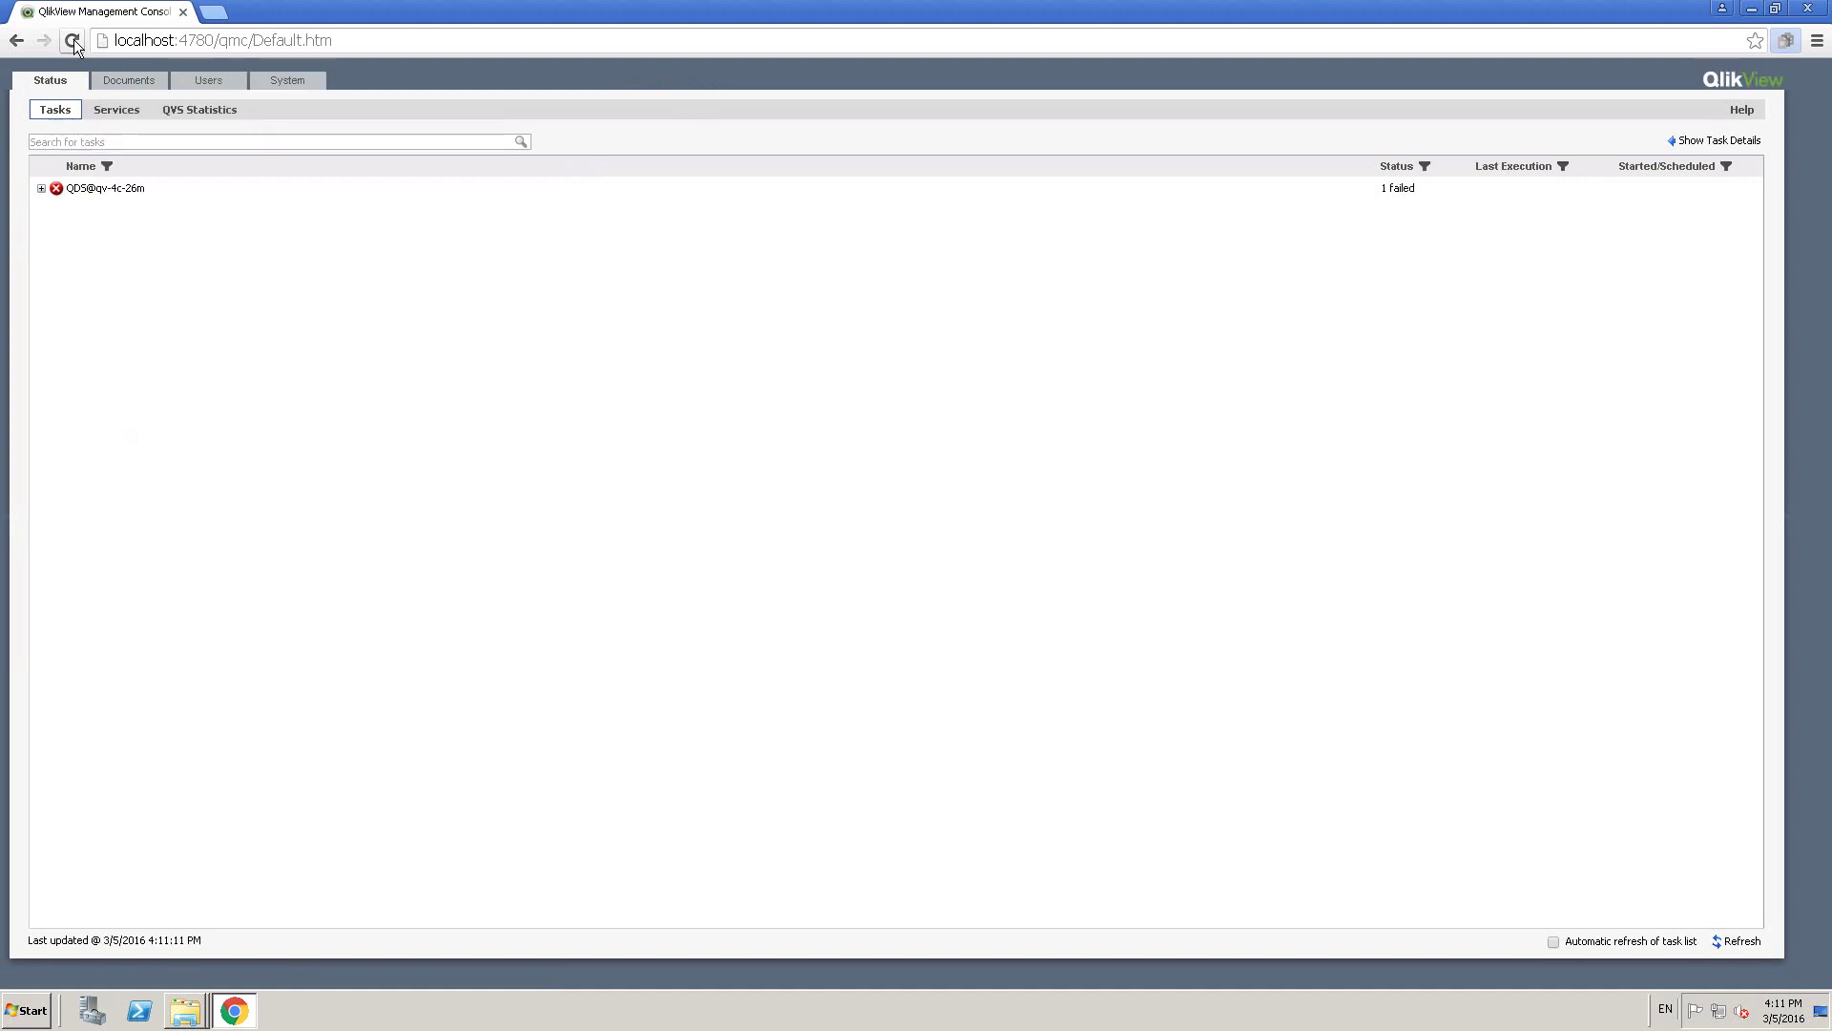
- Open Test Task 01 under Test.qvw in the source documents tree and delete the task
click(116, 84)
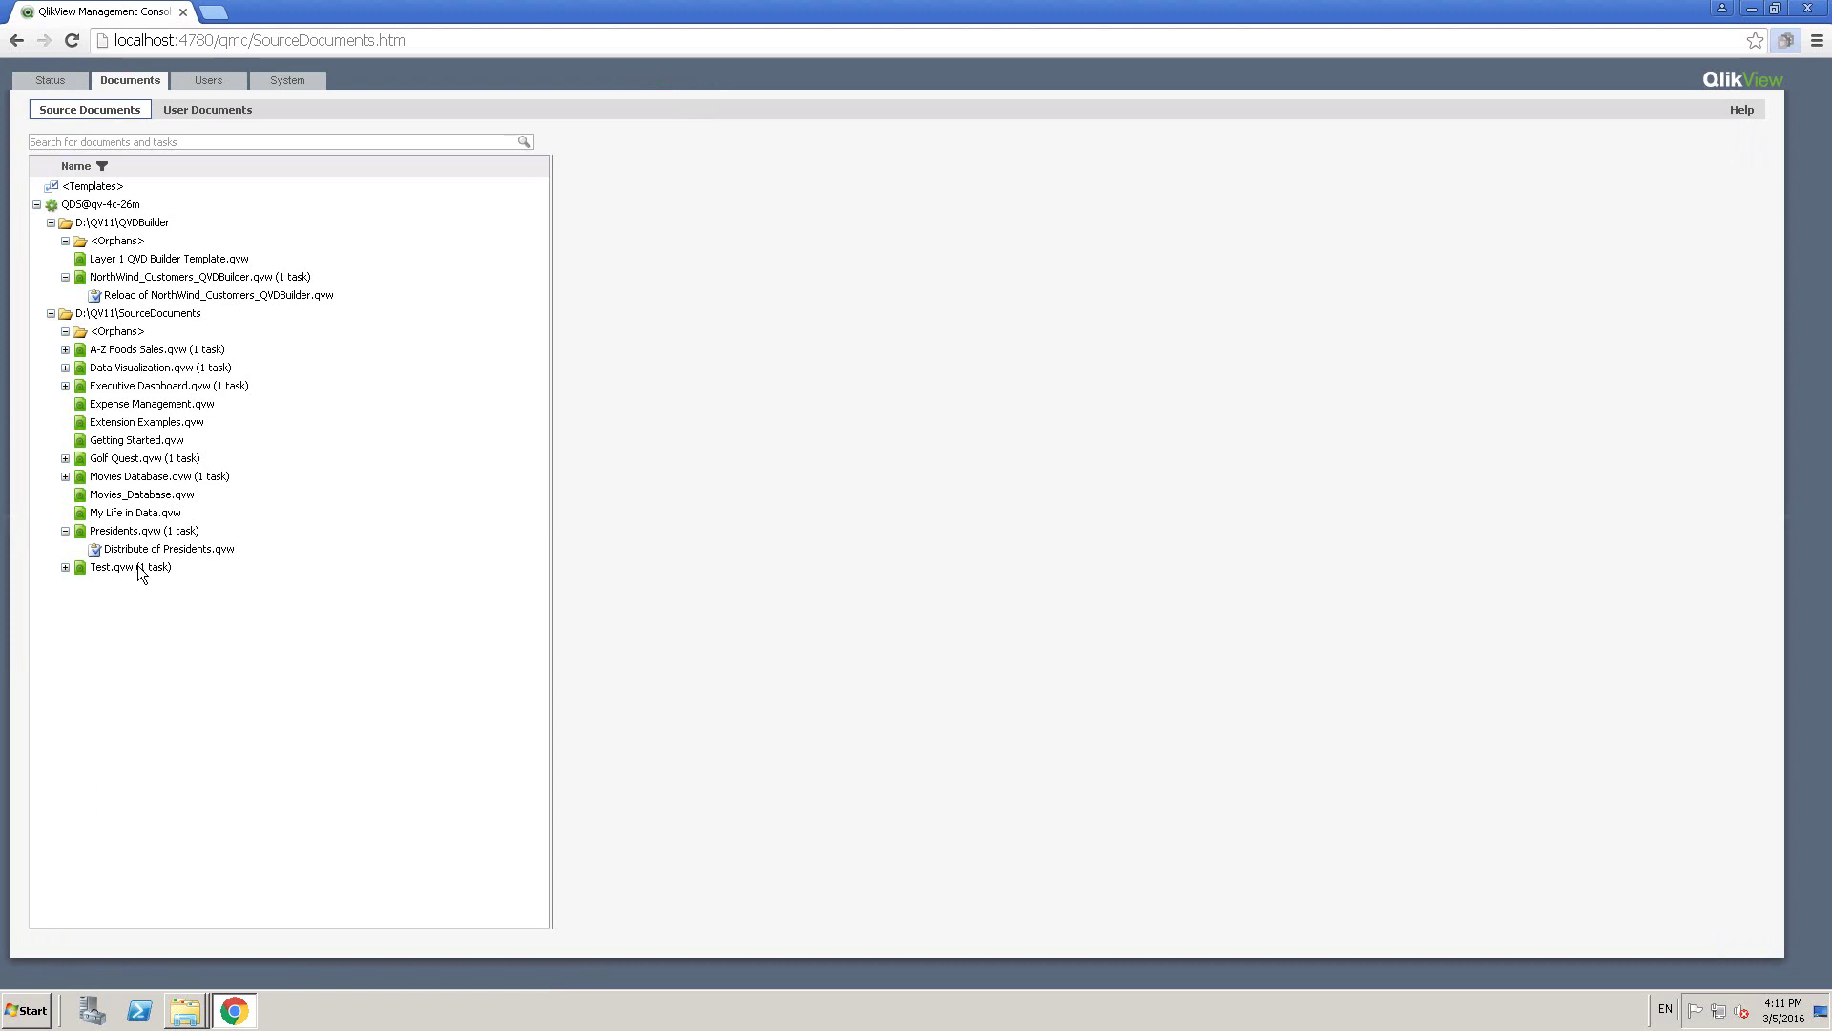
click(65, 567)
click(105, 586)
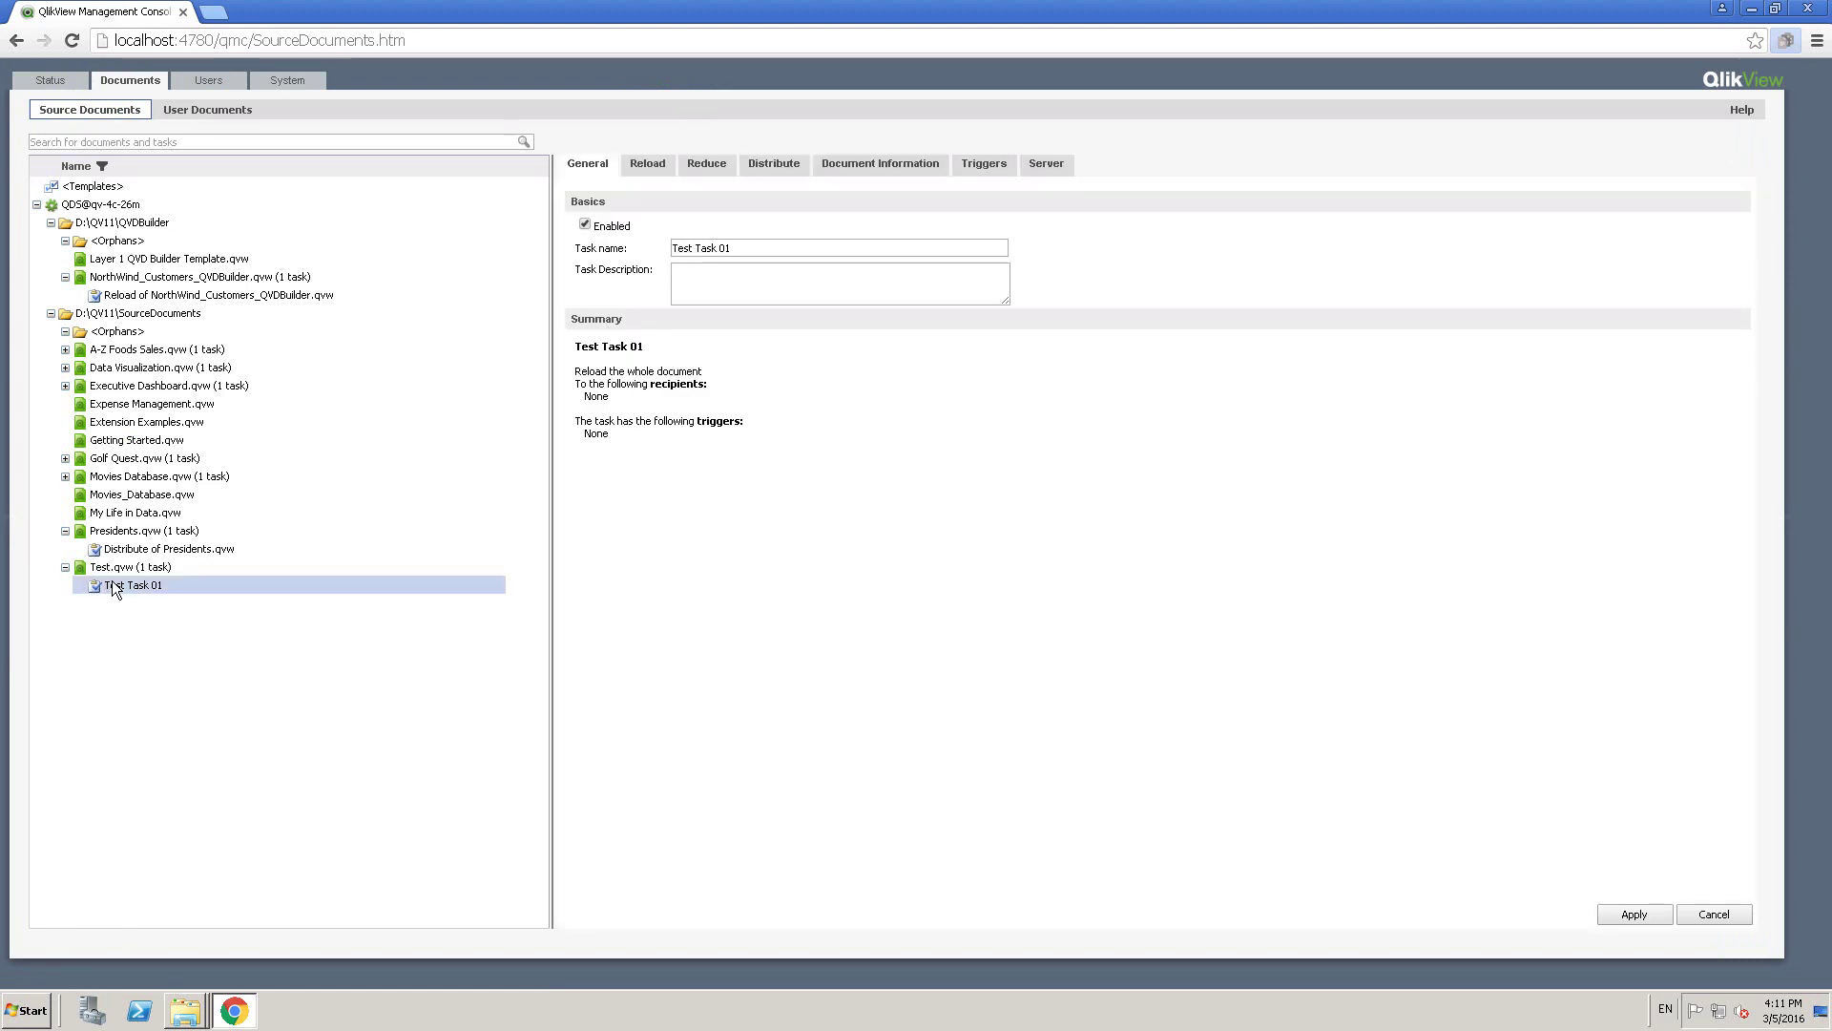
right_click(112, 586)
click(162, 739)
key(Return)
right_click(119, 565)
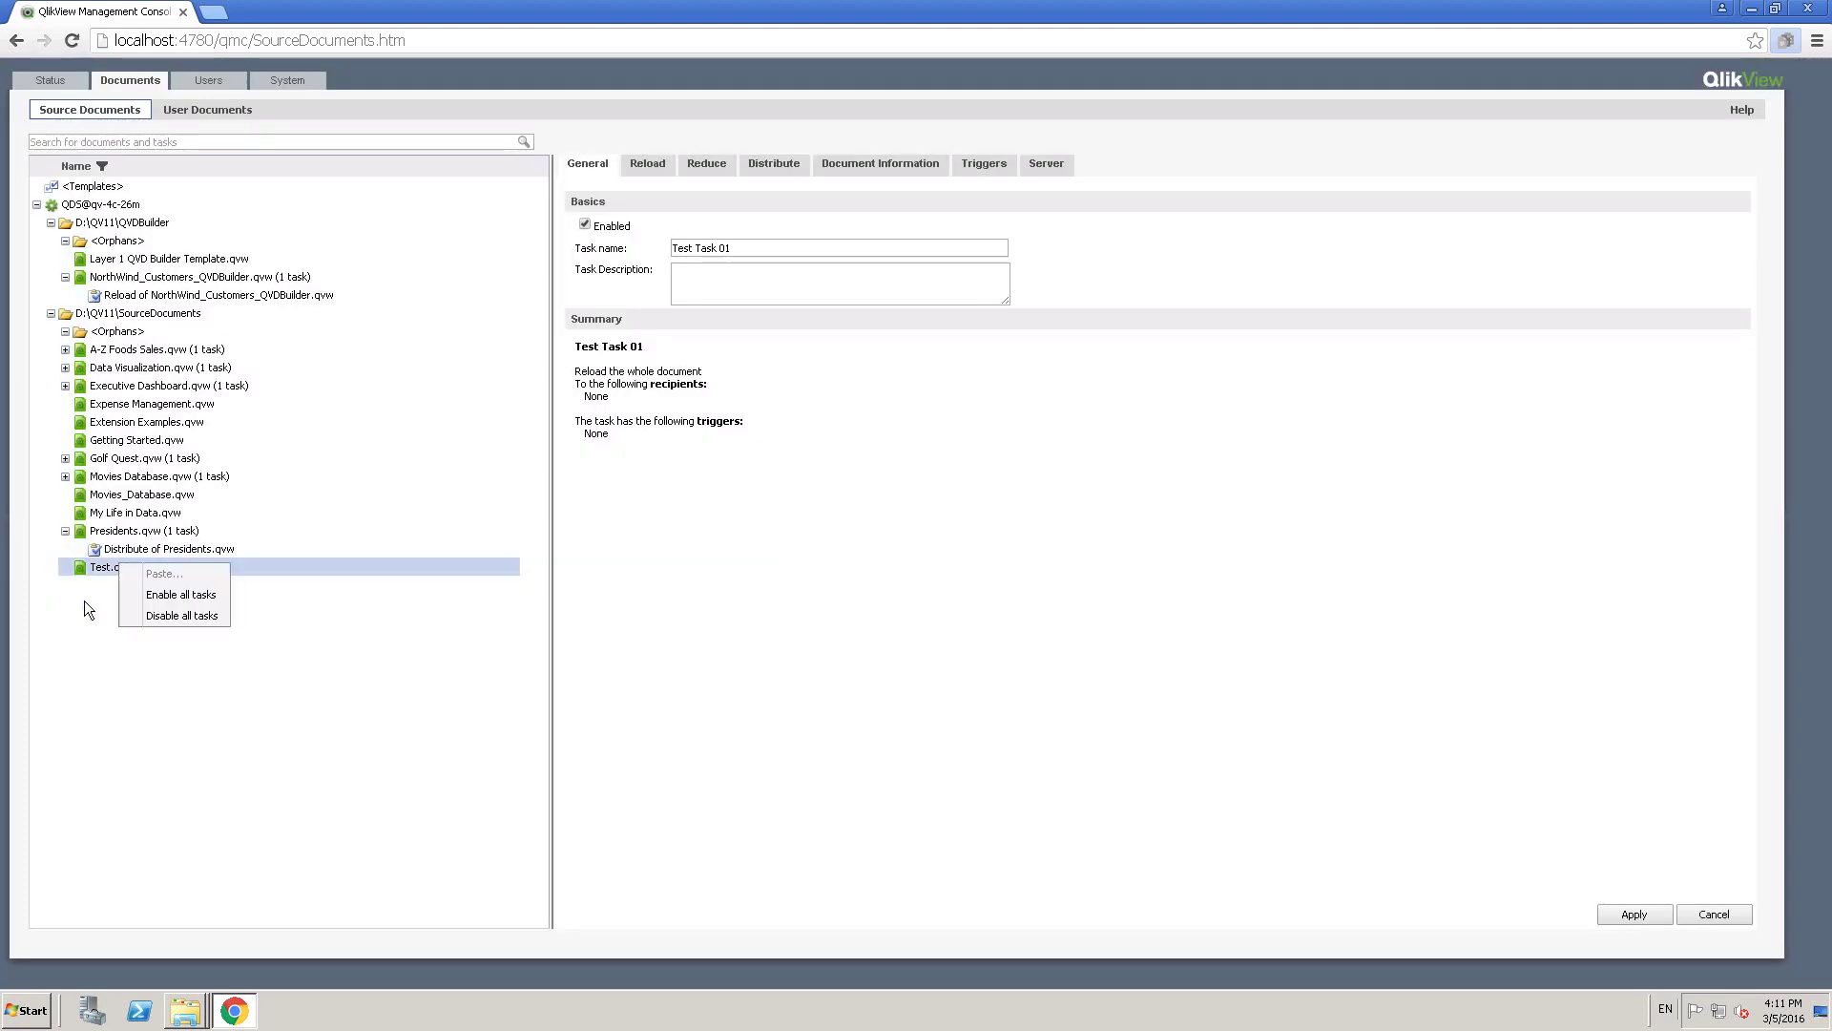
click(93, 593)
- Switch to the SourceDocuments folder in Windows Explorer and delete the Test document together with its Test.qvw log file
mouse_move(183, 997)
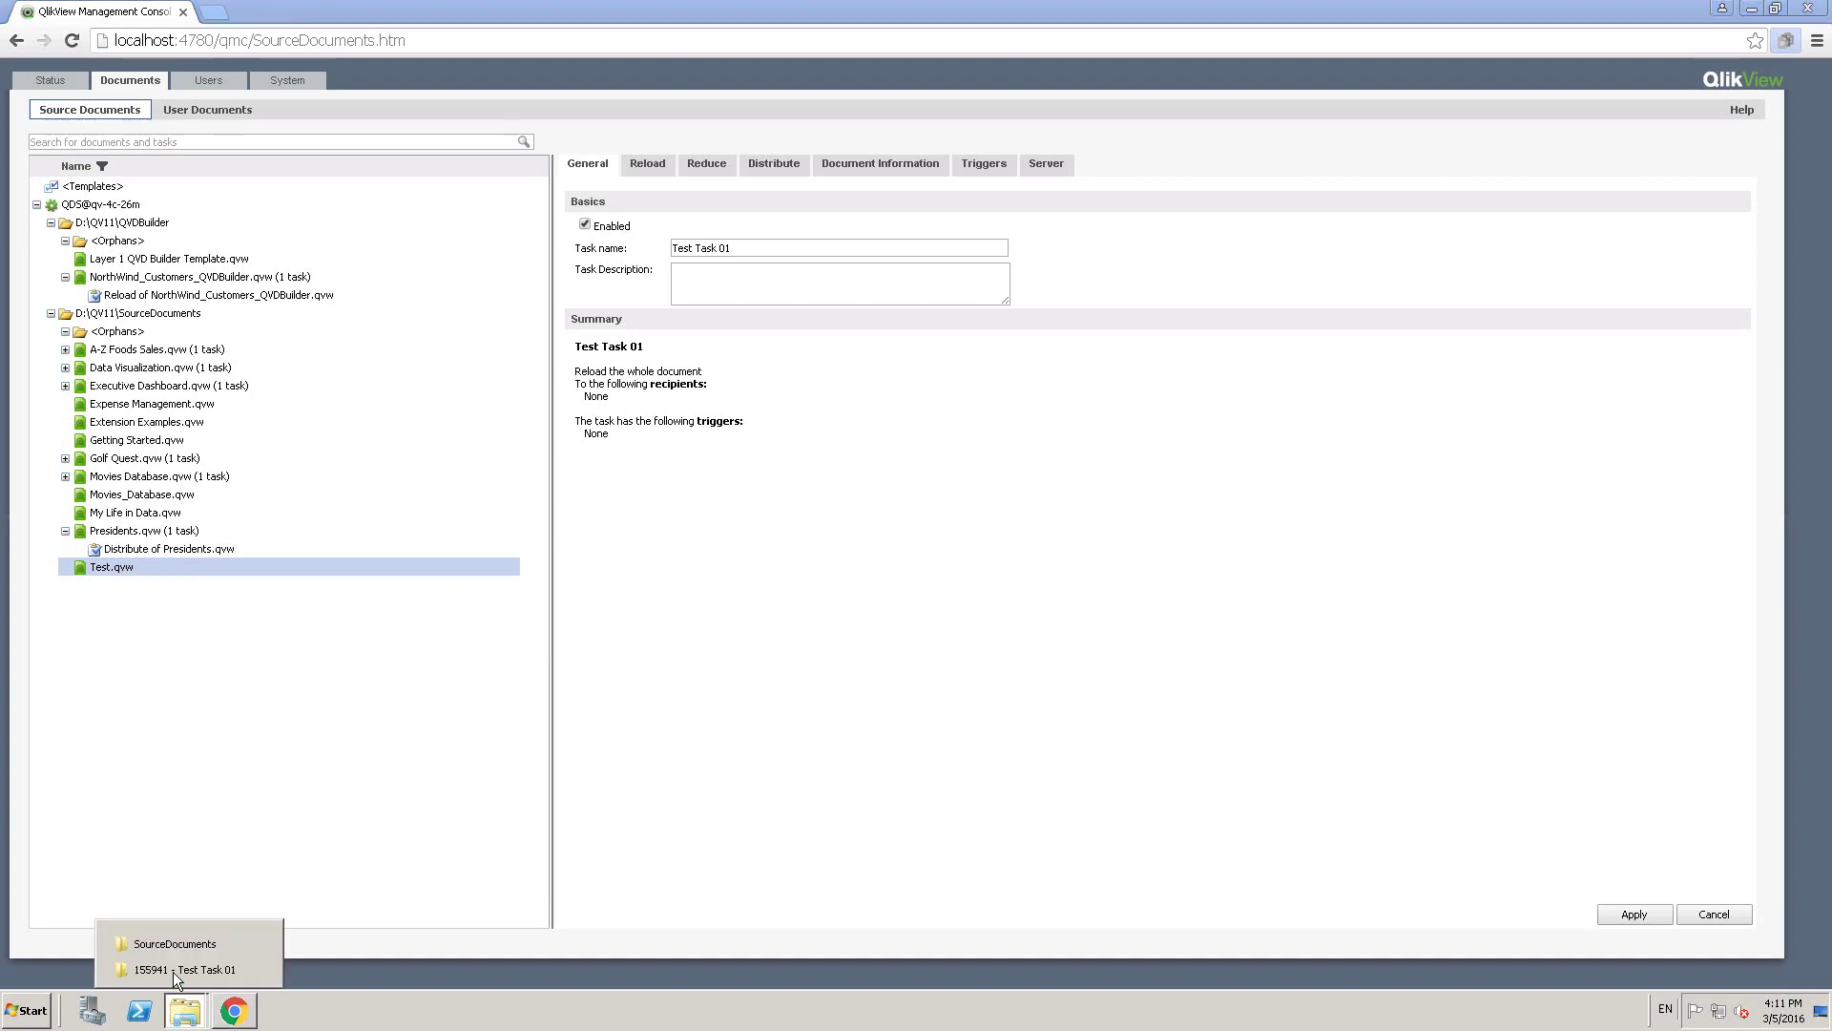
click(175, 944)
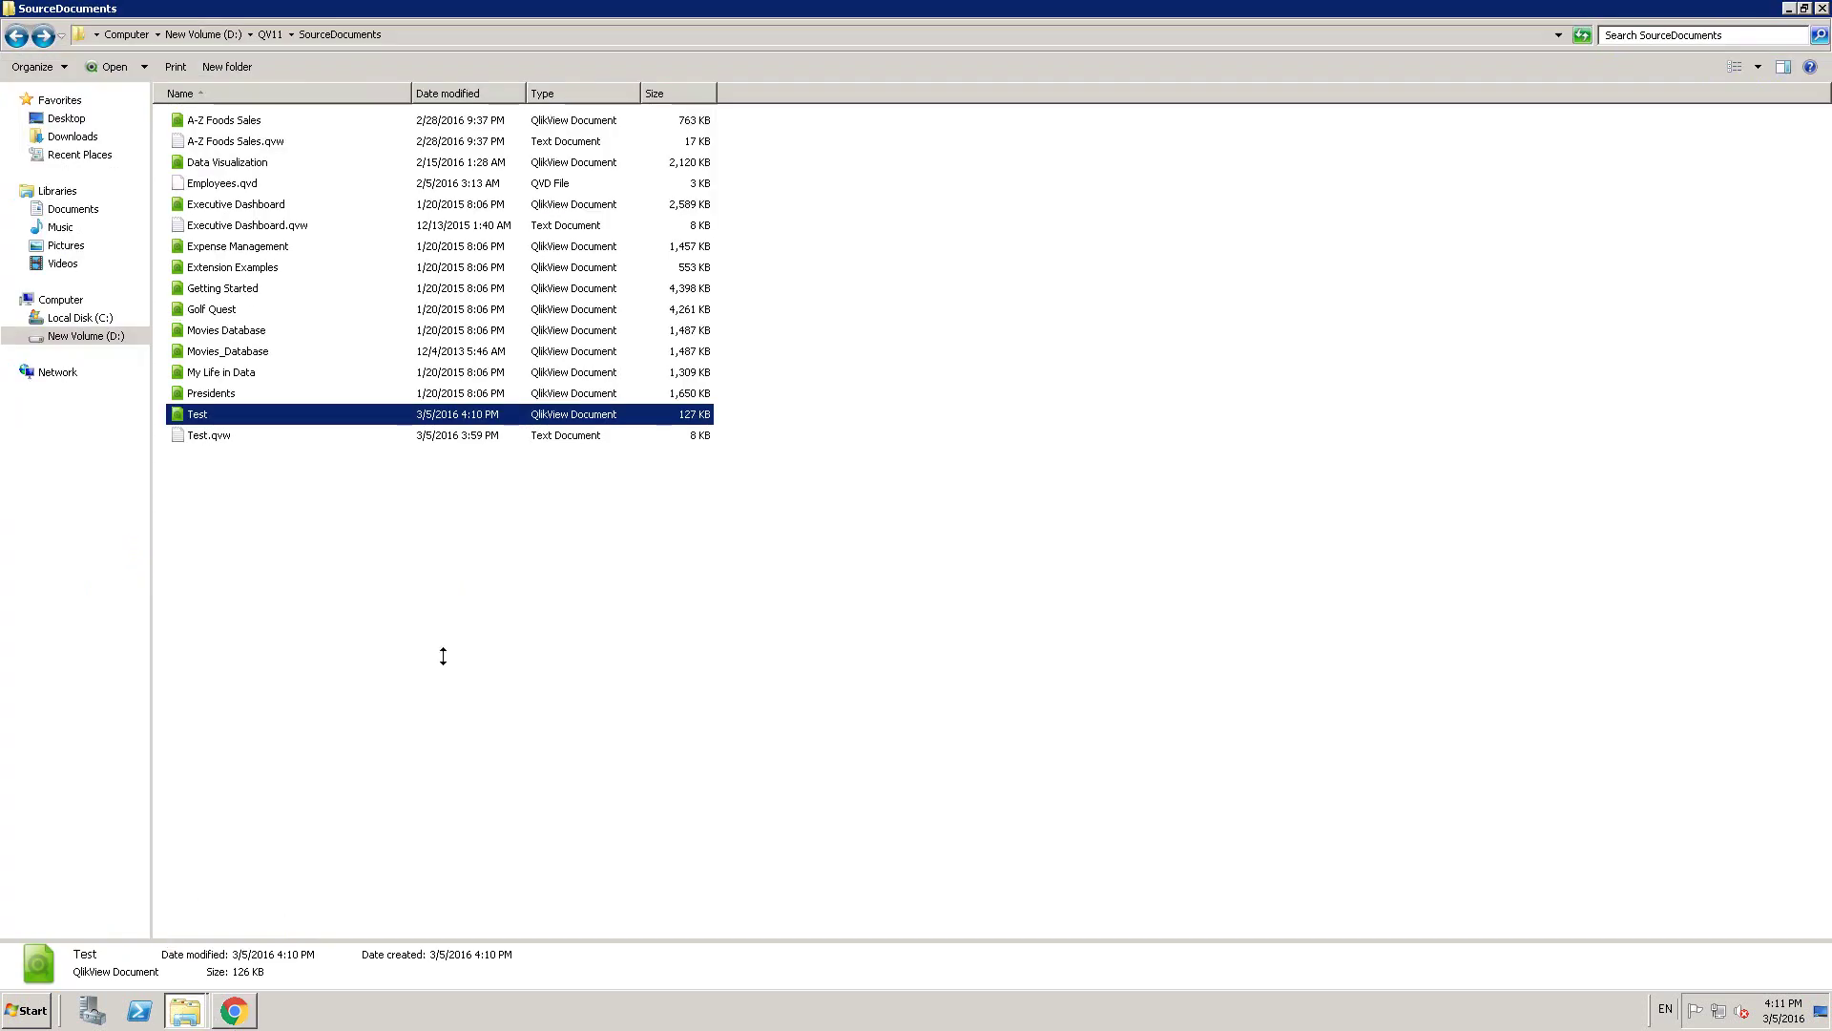
click(202, 465)
click(197, 414)
shift+click(202, 435)
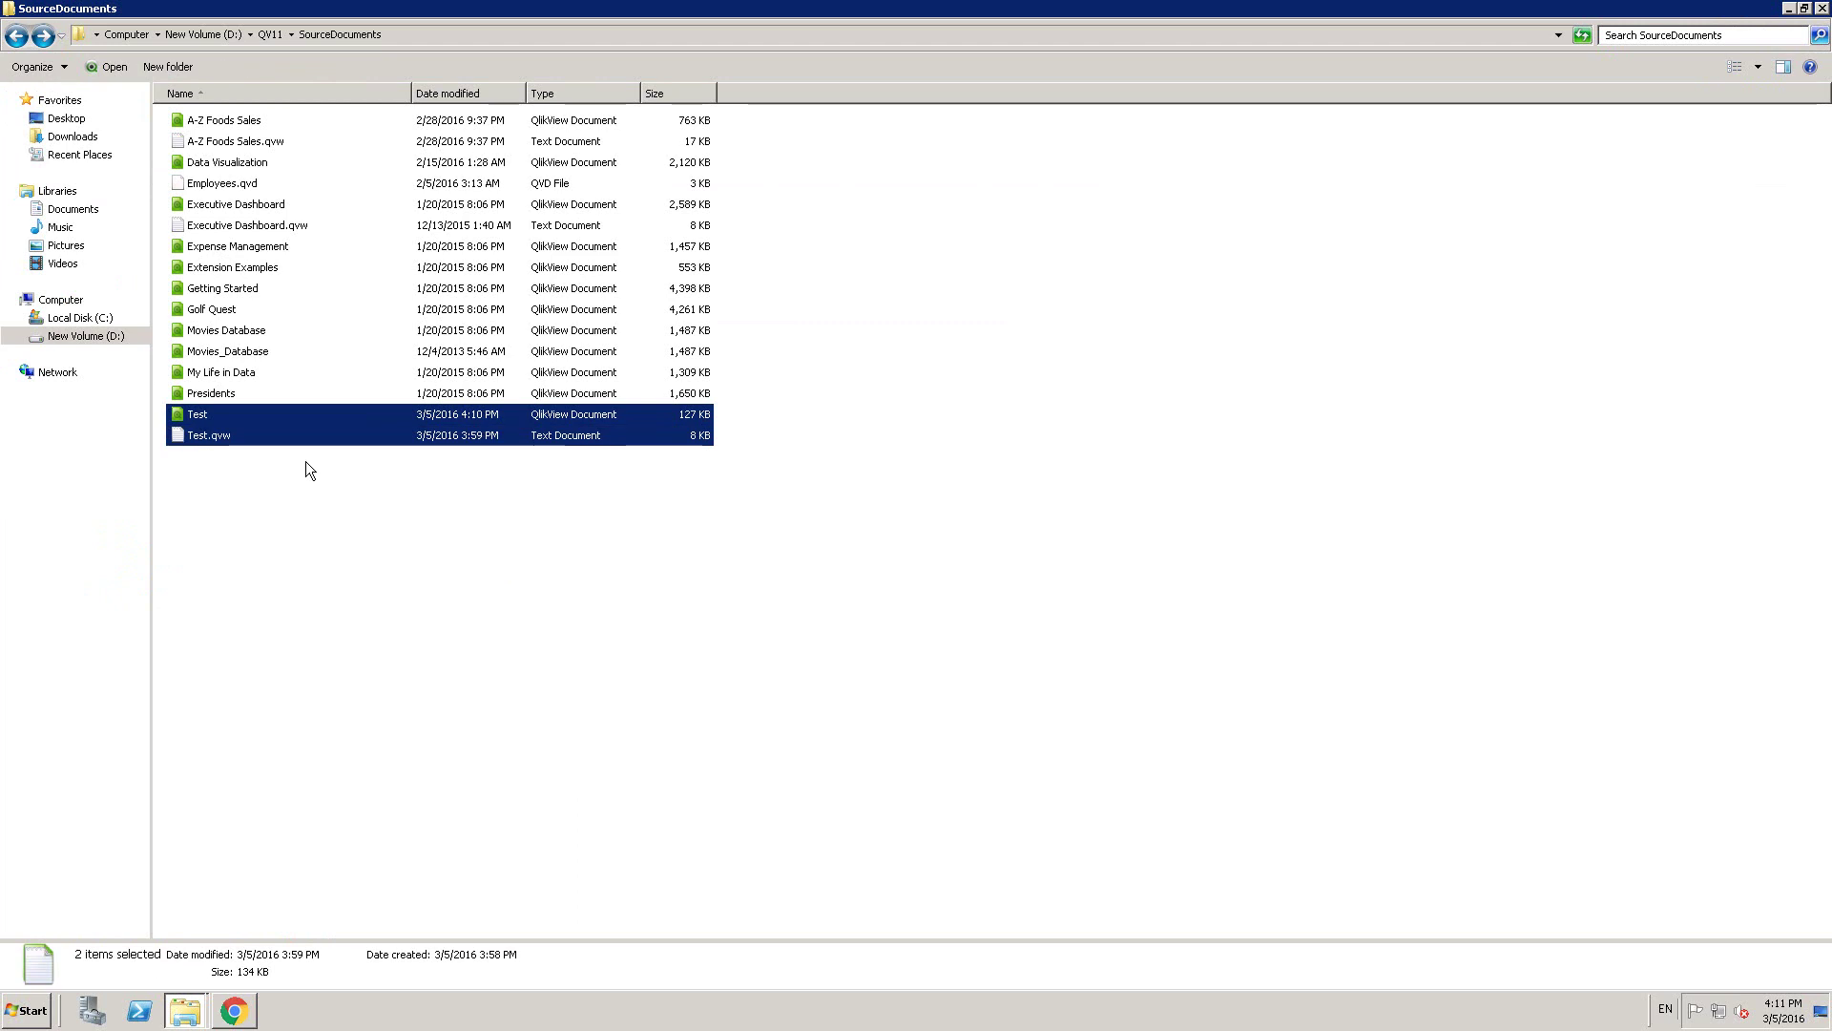
key(Delete)
key(Return)
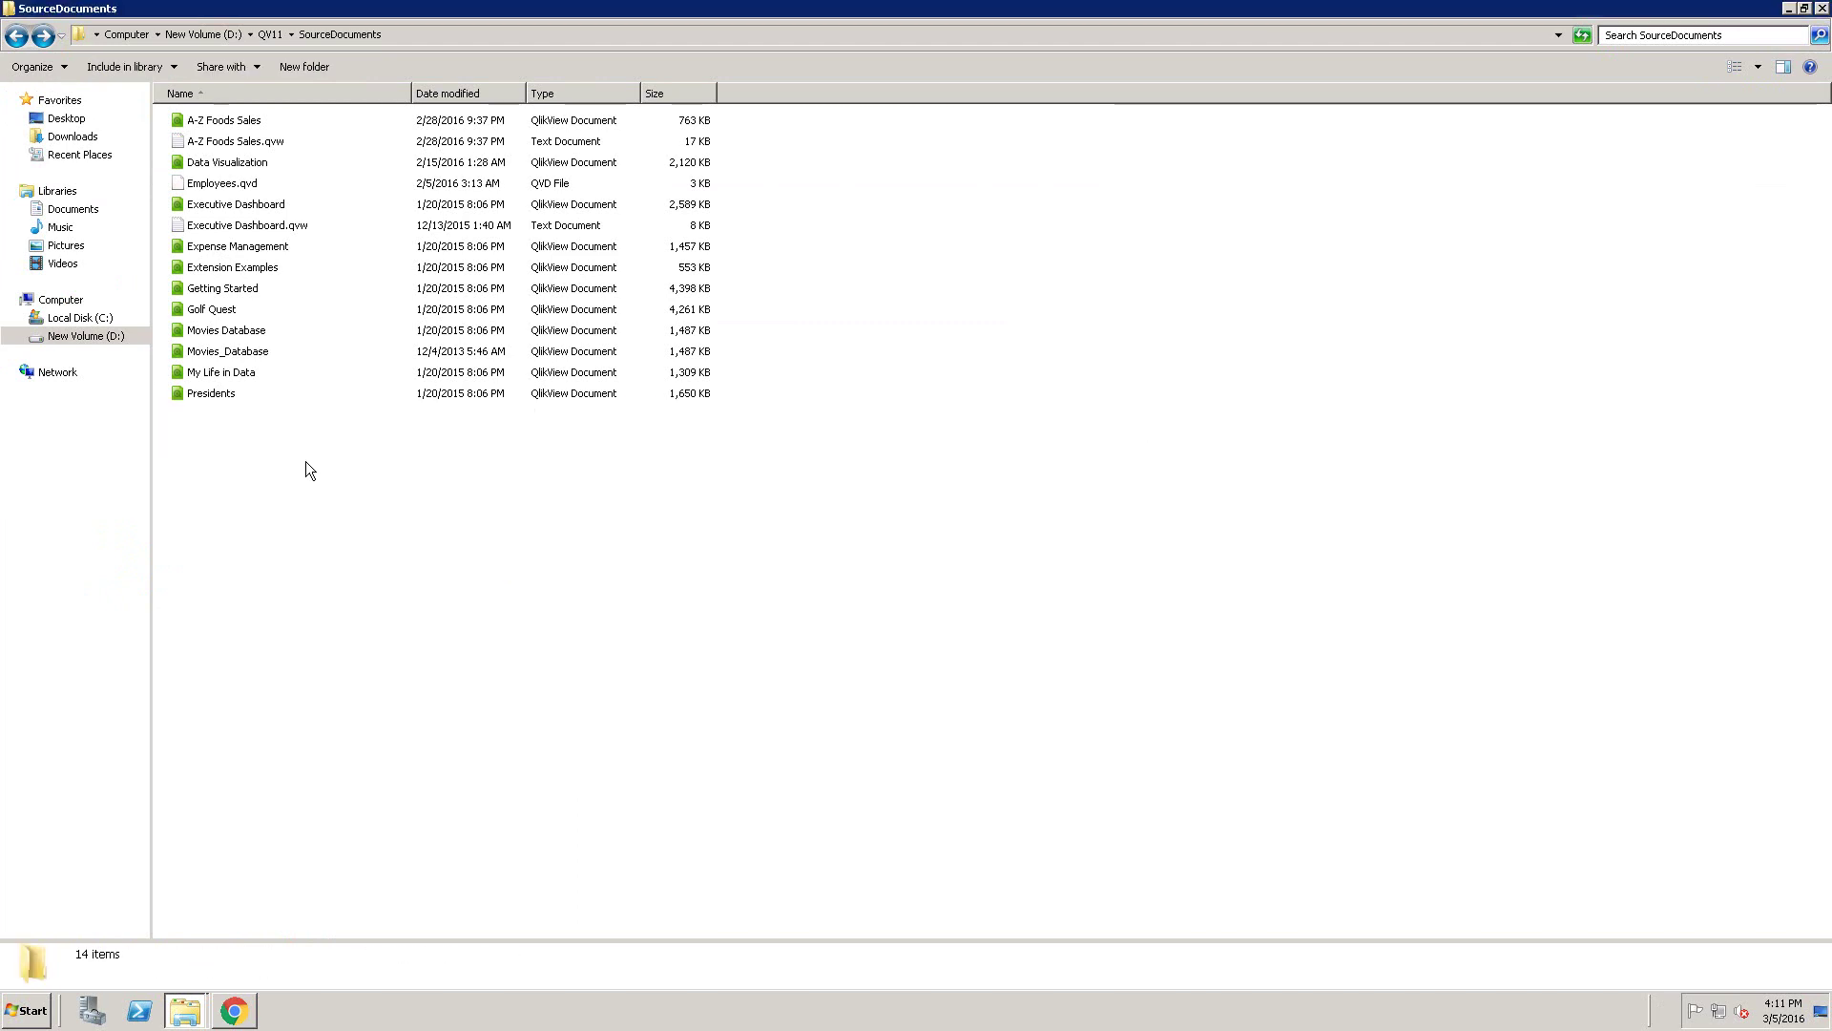
- Return to the QlikView Management Console, reload the source documents page and check the task status list
click(250, 1019)
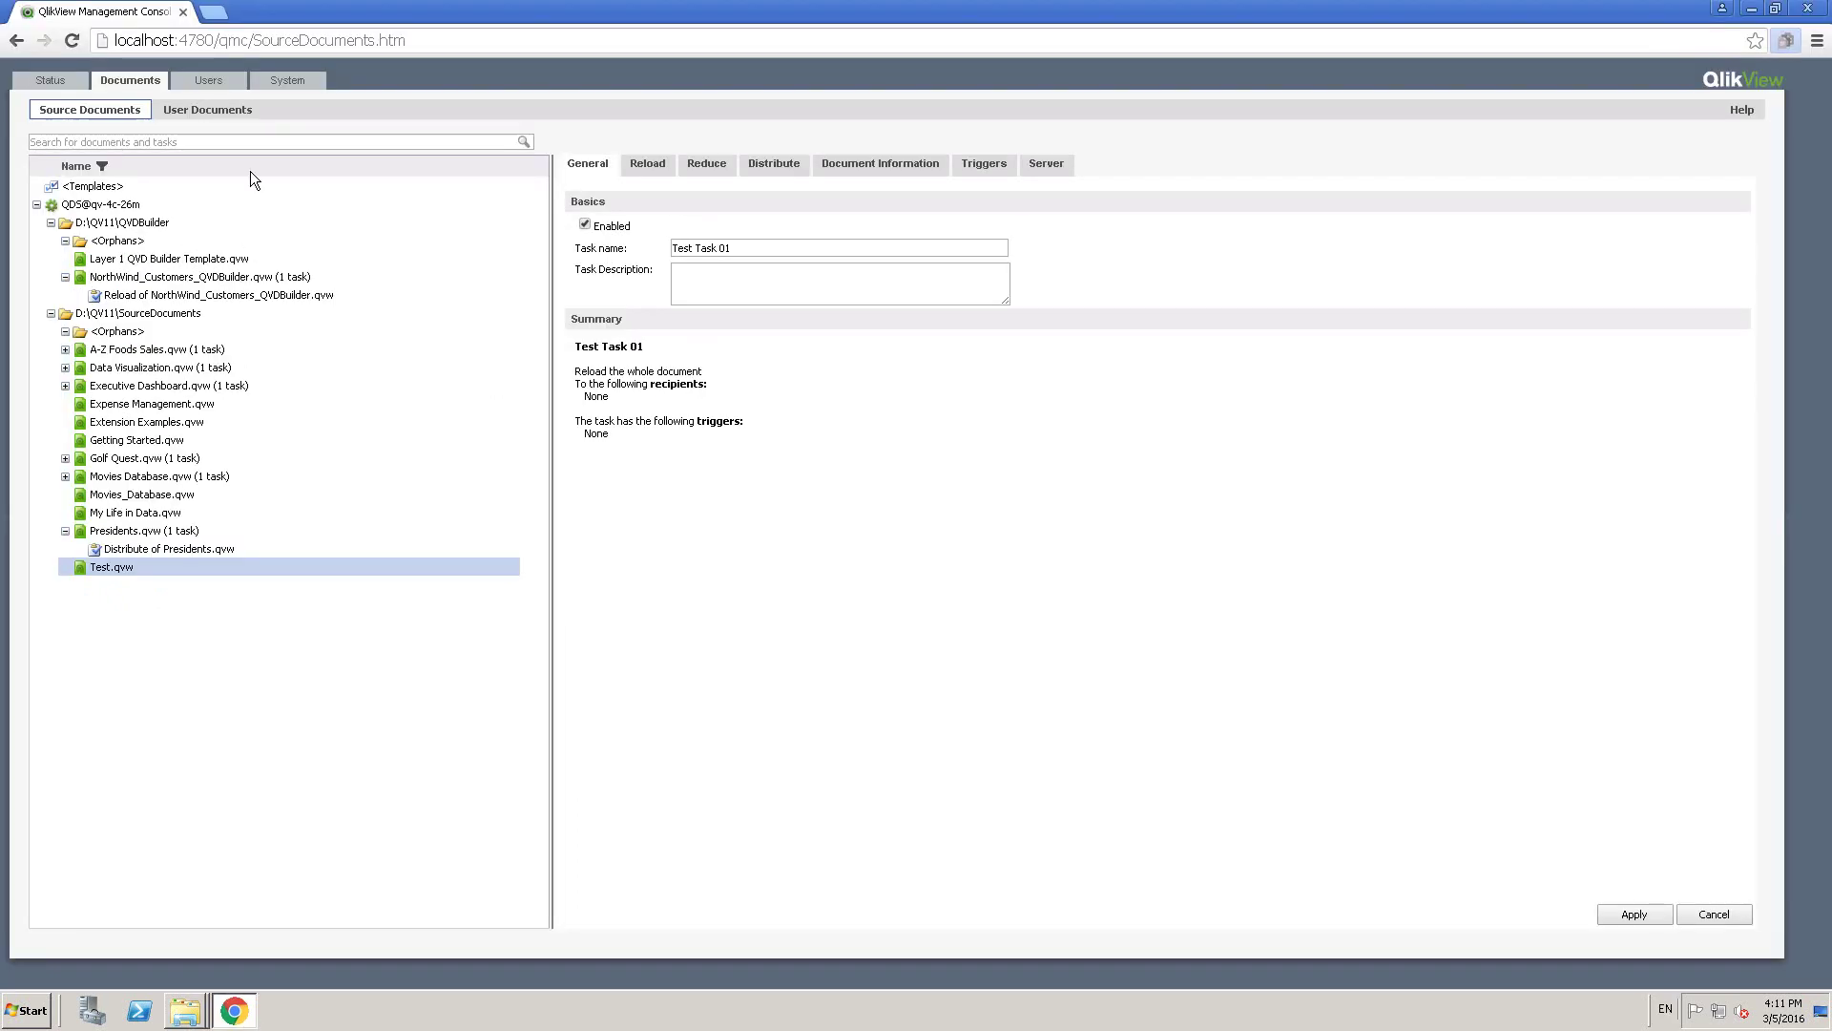
click(72, 40)
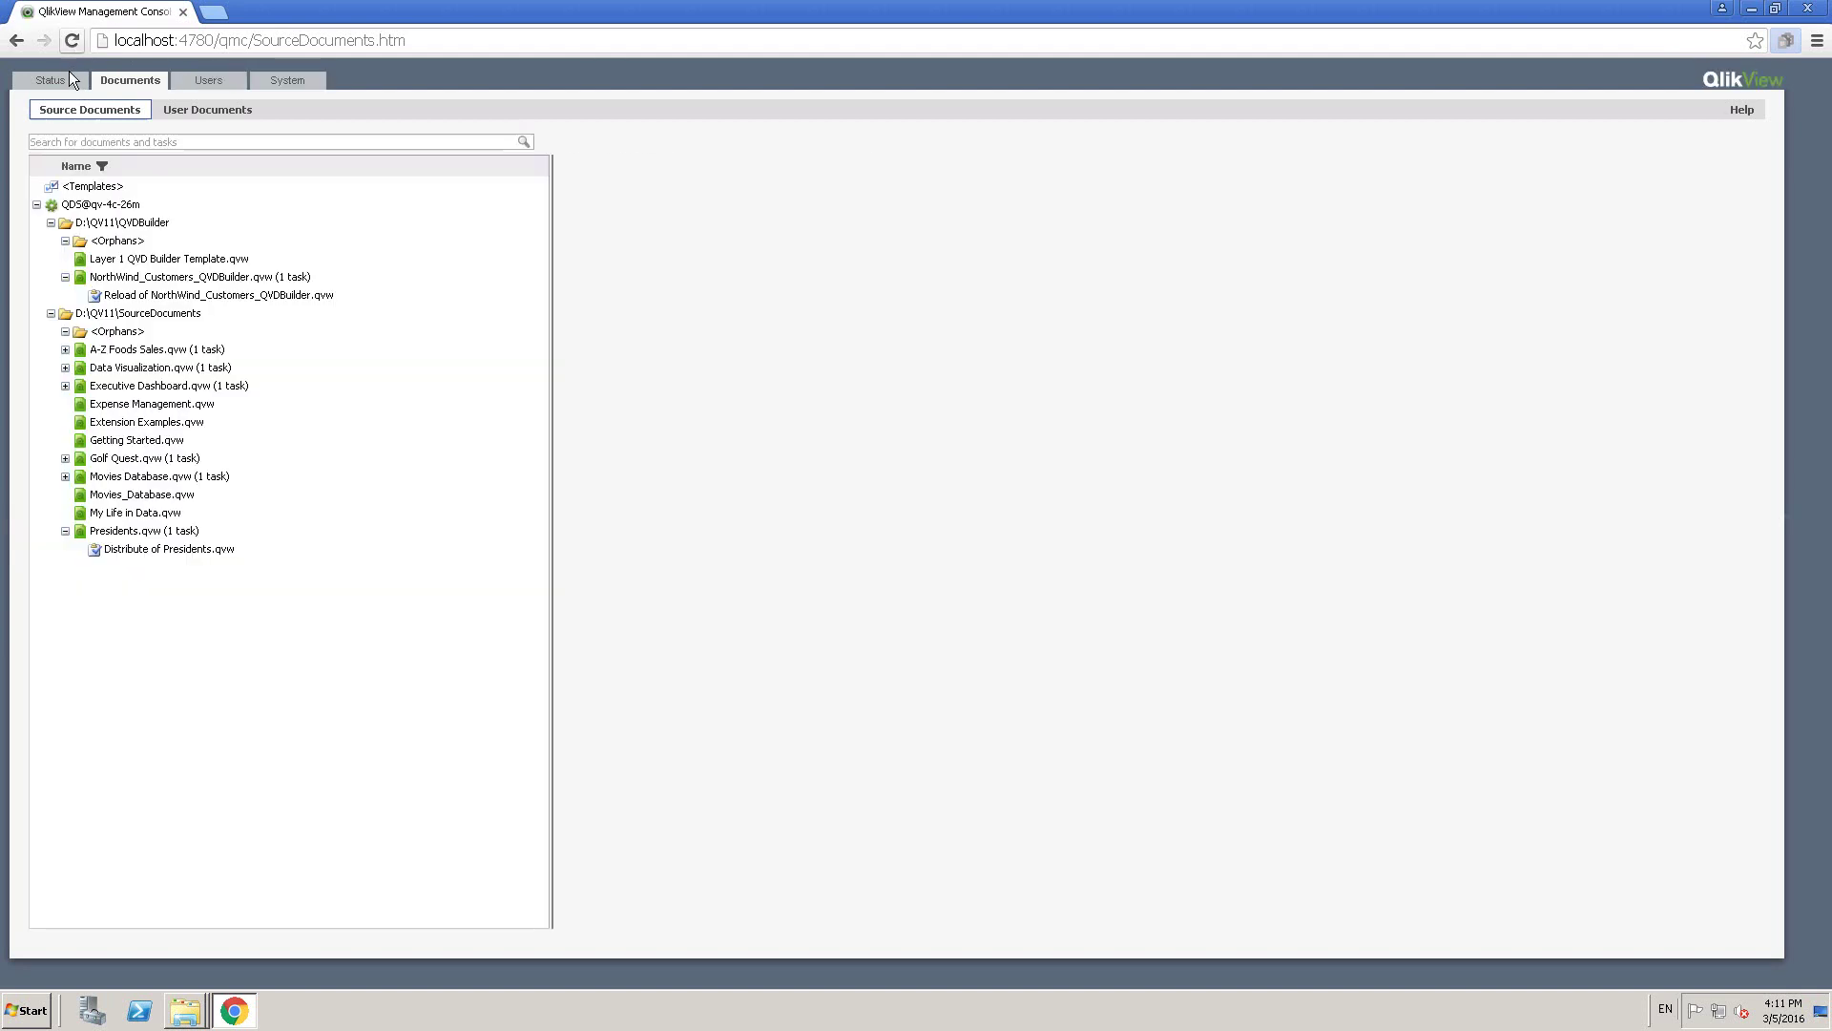
click(51, 80)
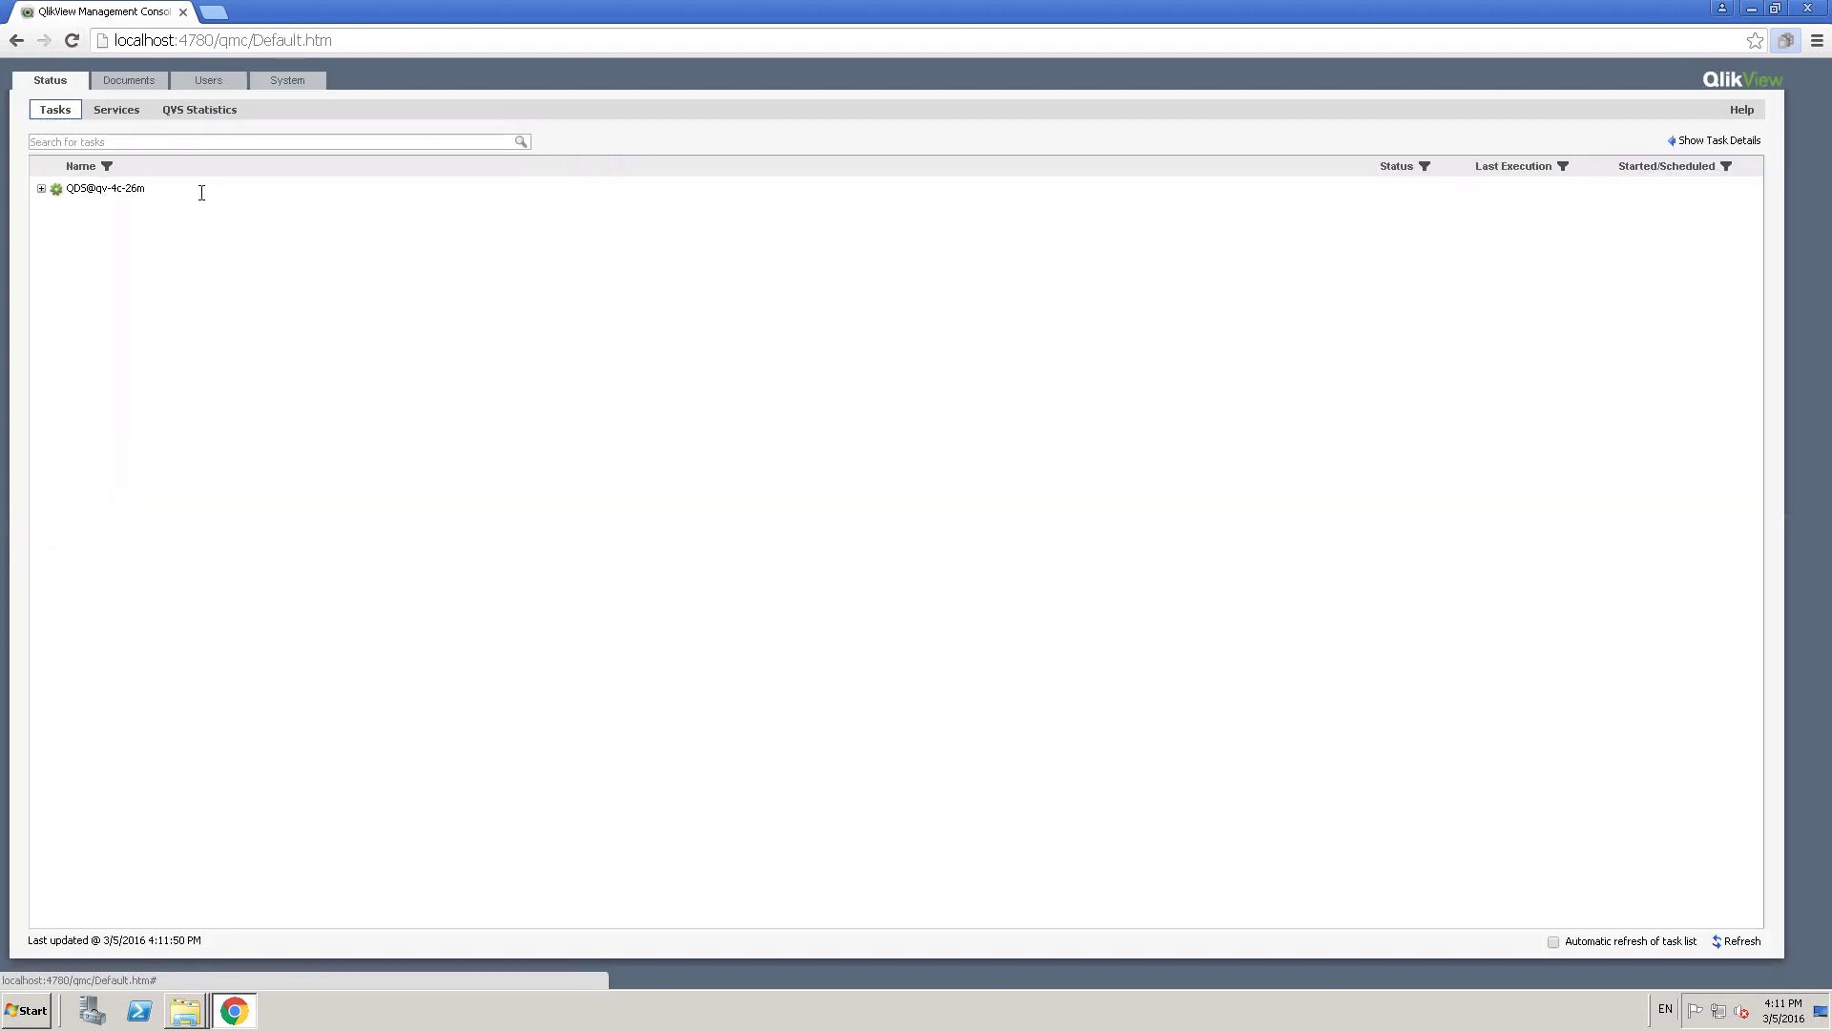